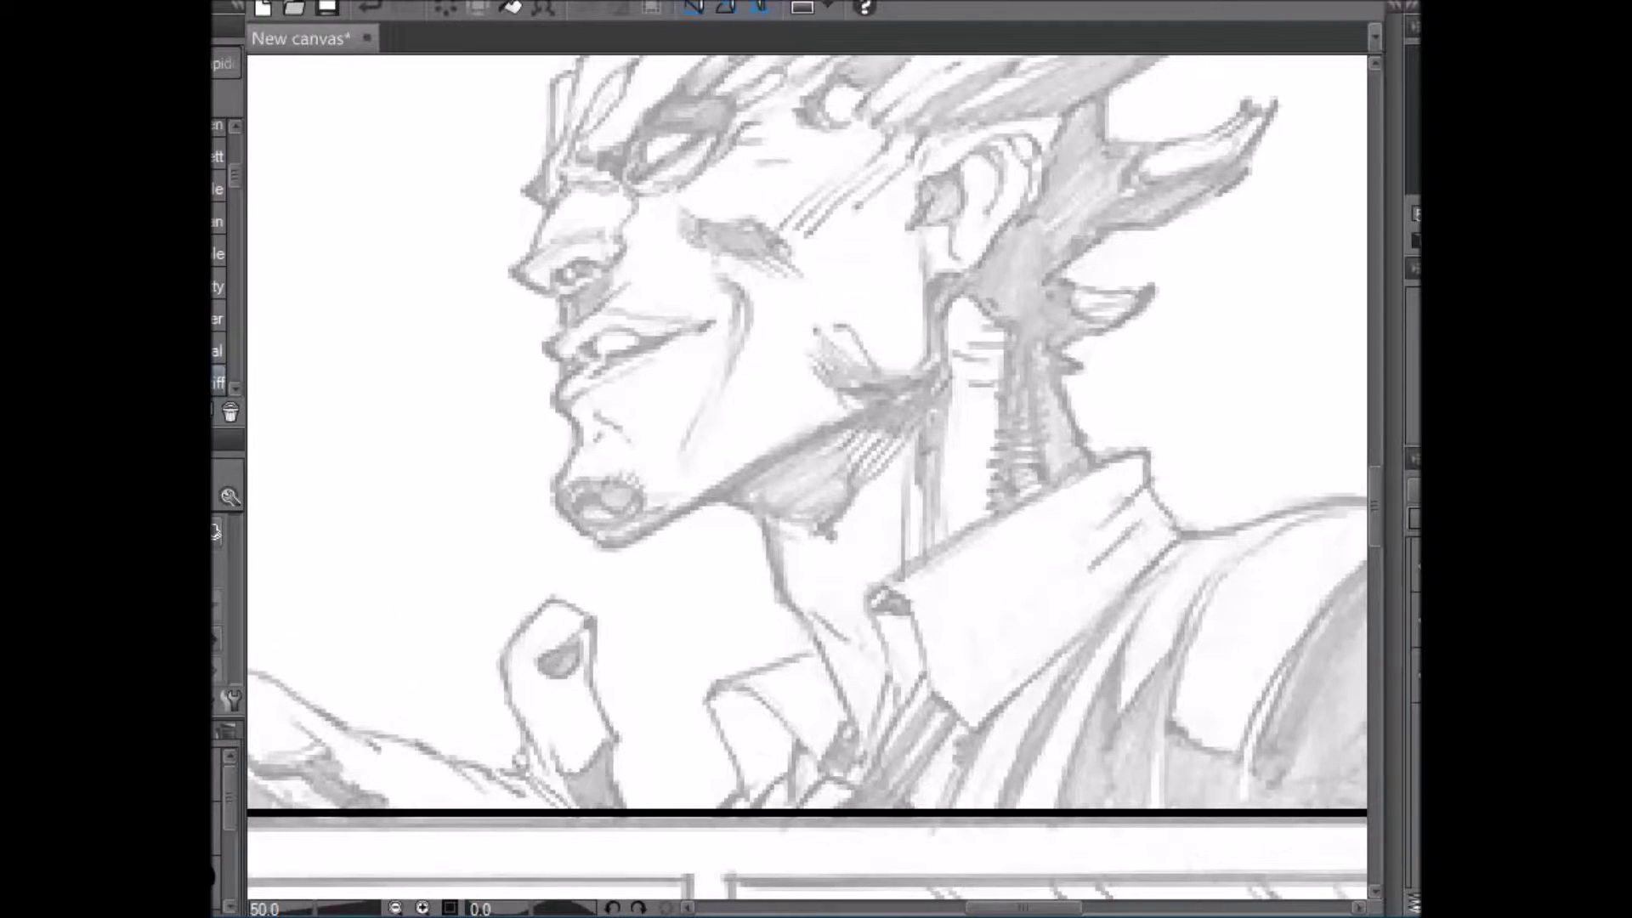
# - Ink the man's face profile from the forehead over the nose and lips to the chin, plus his jawline
pyautogui.hotkey('ctrl', '-')
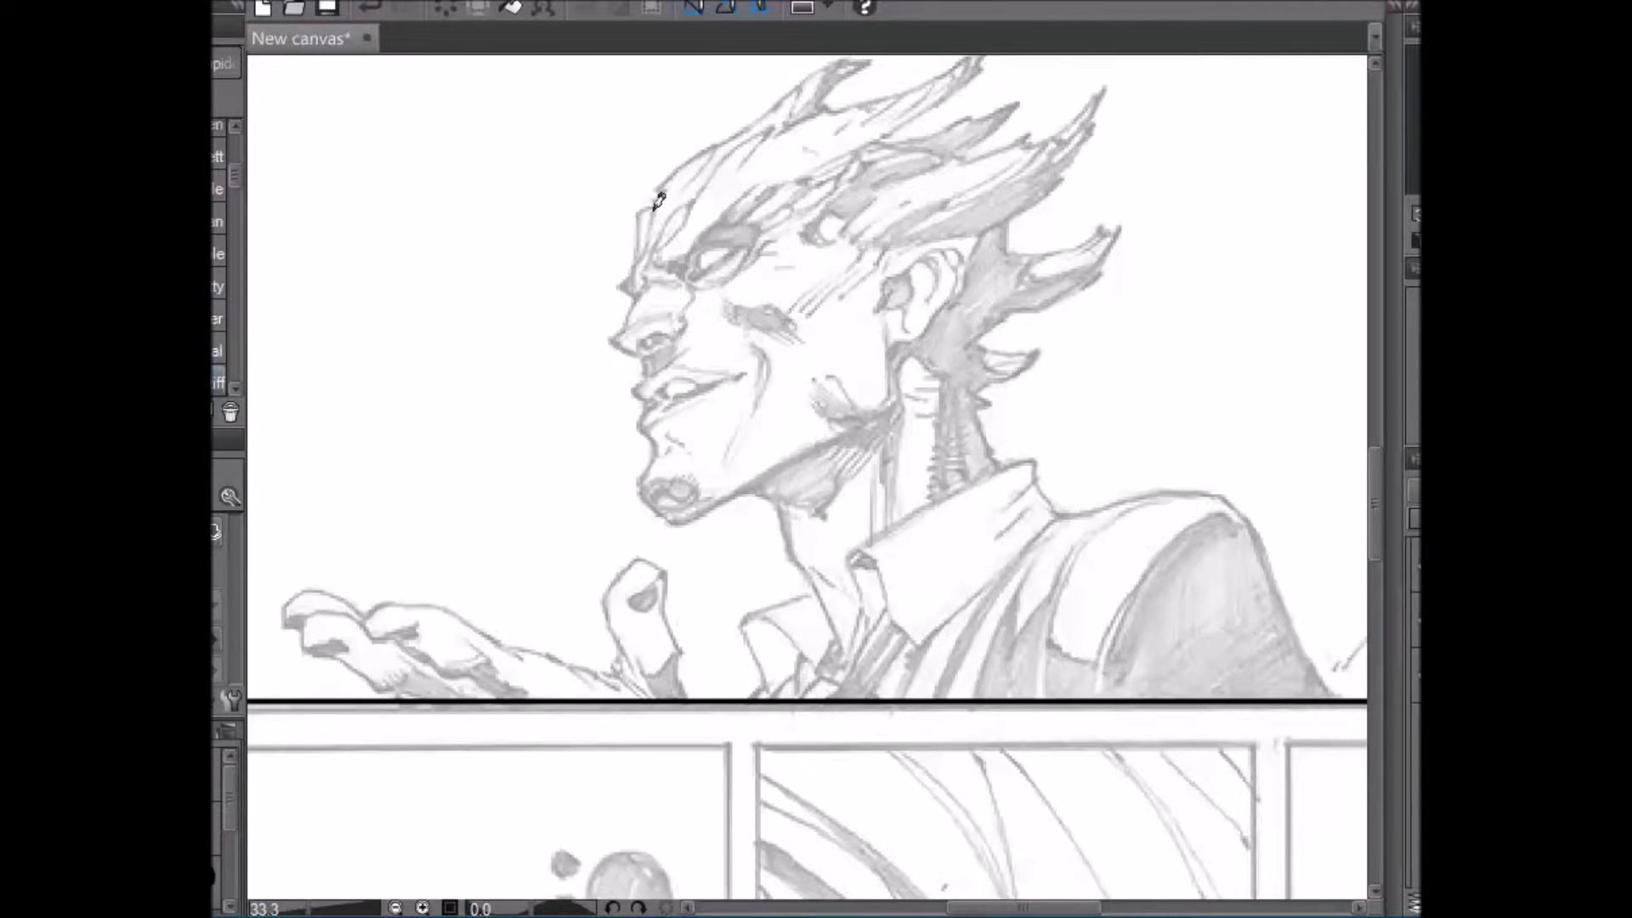
pyautogui.moveTo(638, 215); pyautogui.dragTo(632, 297)
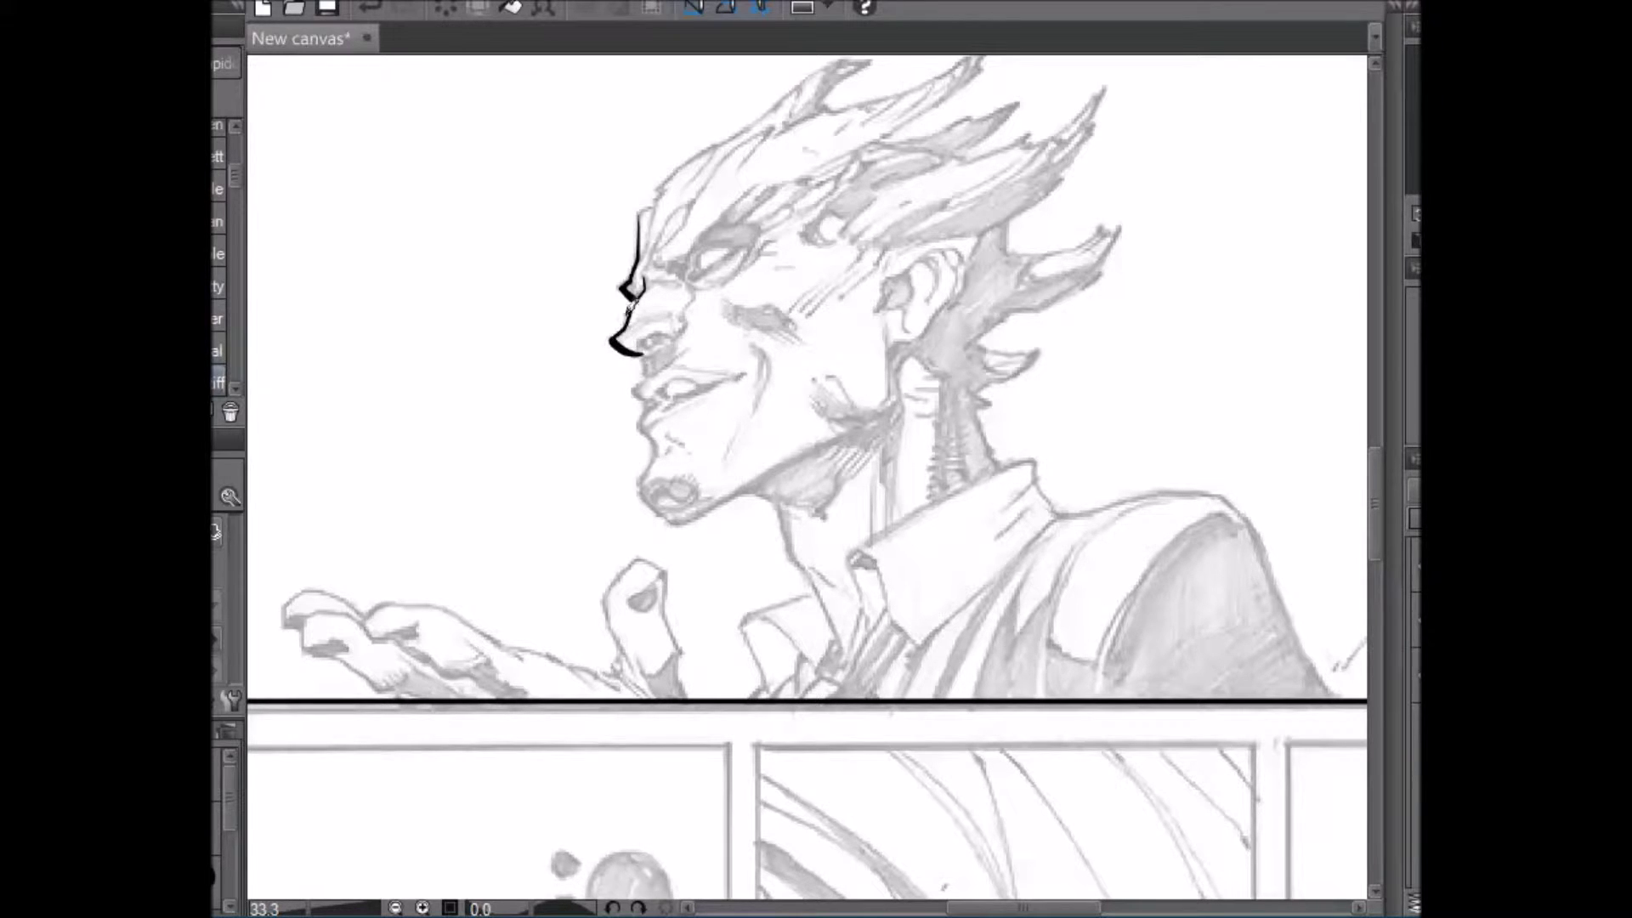
pyautogui.moveTo(645, 355); pyautogui.dragTo(611, 339)
pyautogui.moveTo(643, 359); pyautogui.dragTo(636, 398)
pyautogui.moveTo(648, 389)
pyautogui.mouseDown()
pyautogui.moveTo(641, 418)
pyautogui.moveTo(661, 438)
pyautogui.mouseUp()
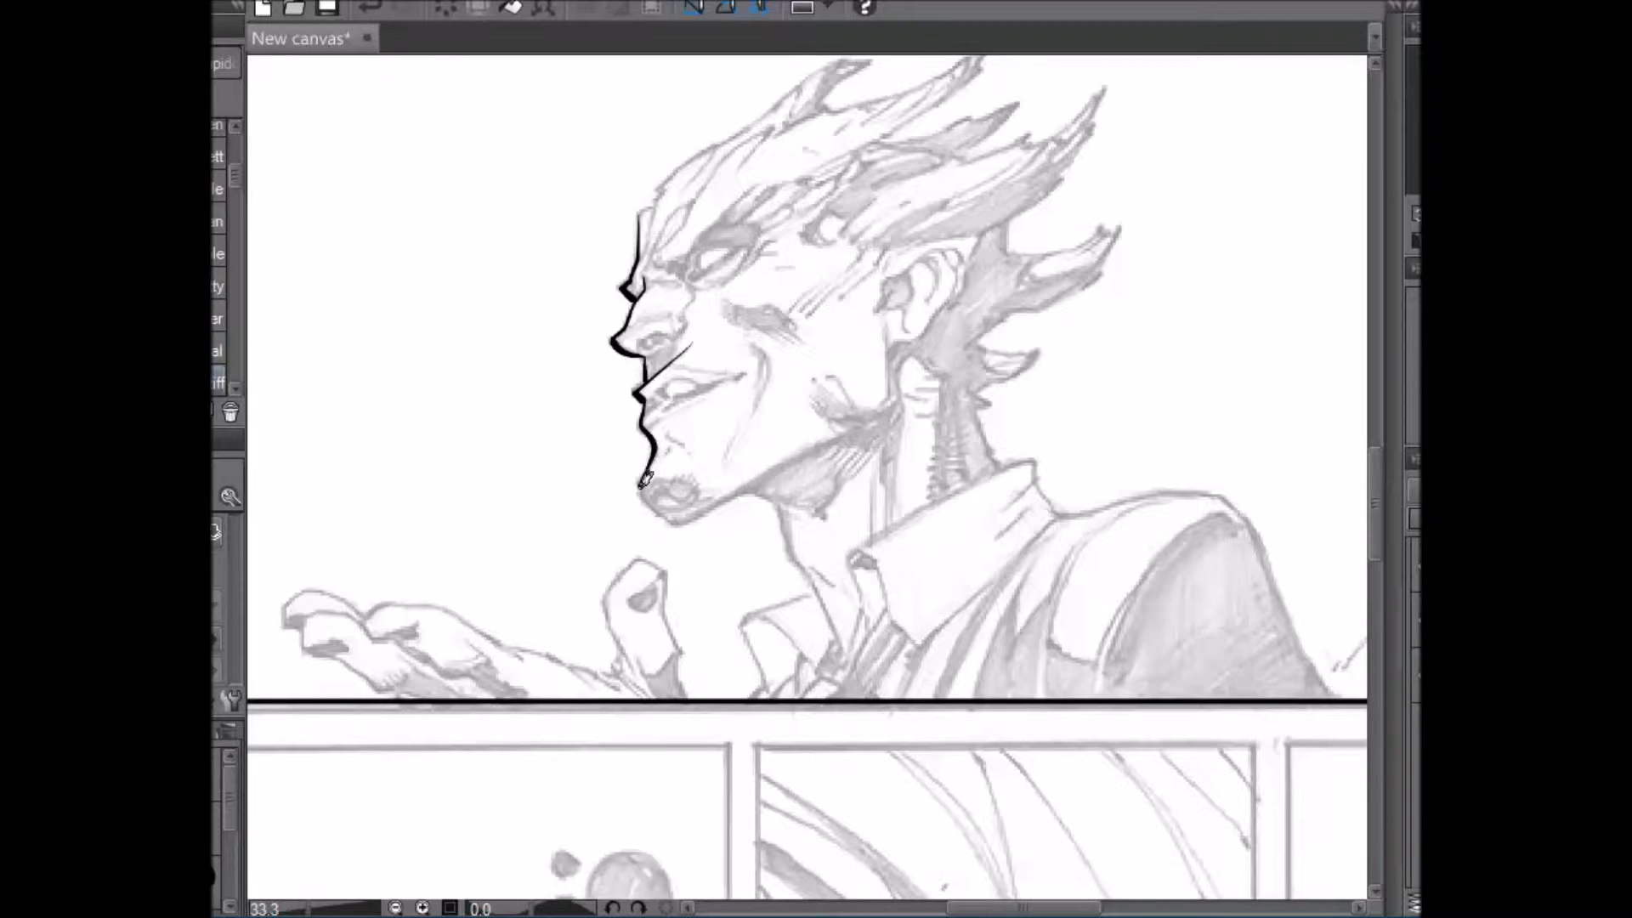
pyautogui.moveTo(1058, 317); pyautogui.dragTo(932, 211)
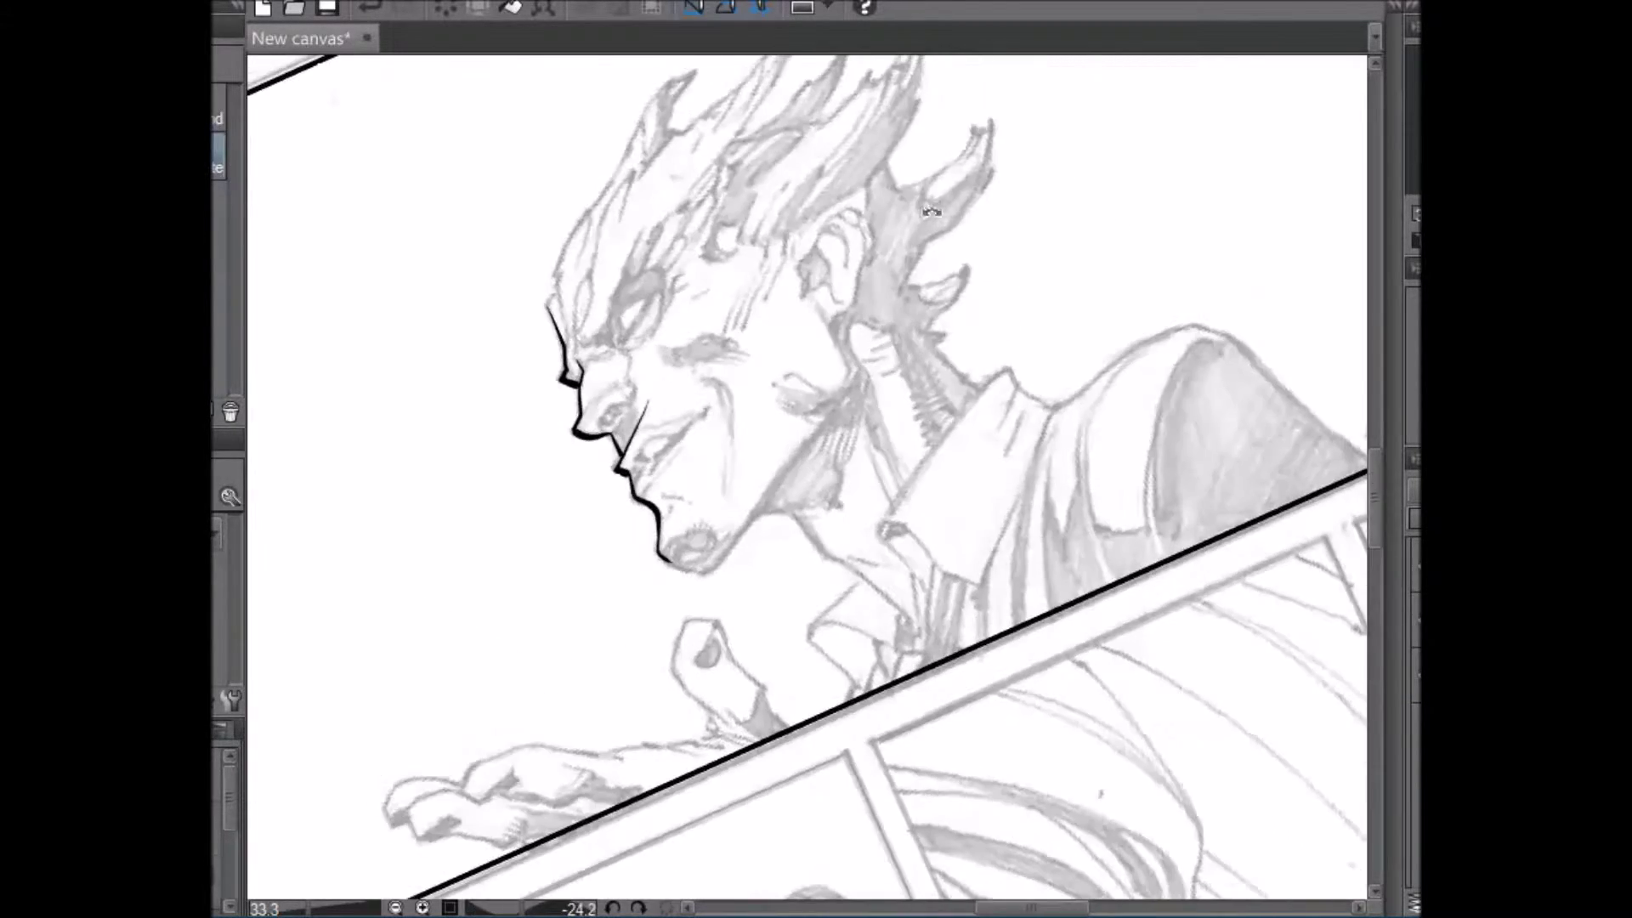
pyautogui.moveTo(702, 573); pyautogui.dragTo(842, 414)
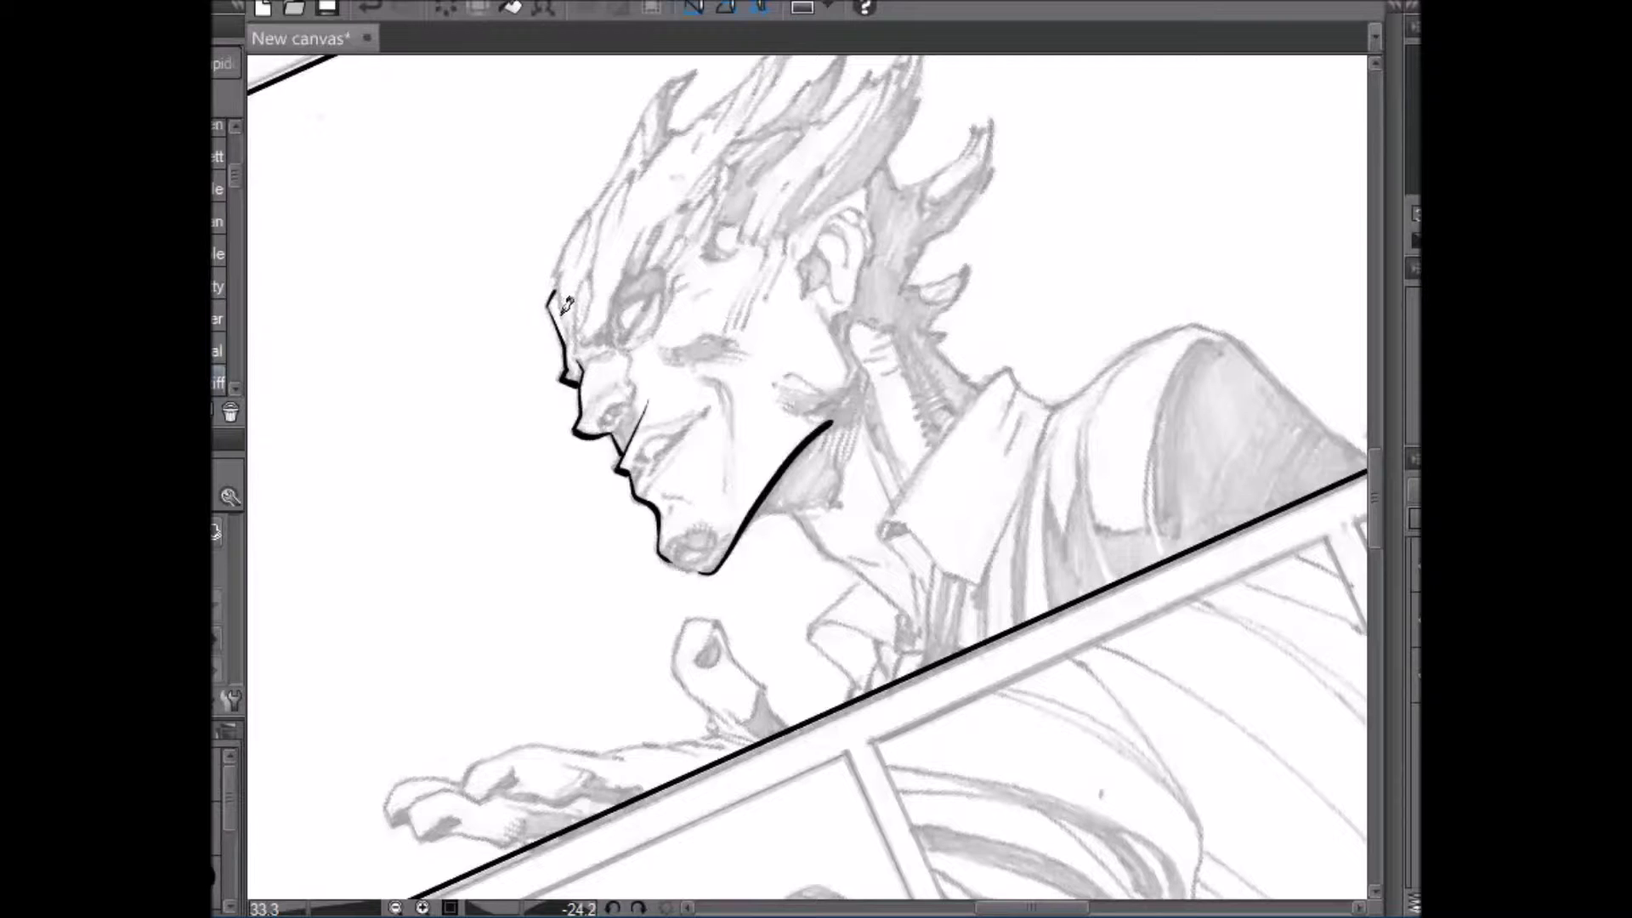
# - Ink the front hair contour from the forehead up to the tip of the first hair spike
pyautogui.moveTo(575, 319)
pyautogui.mouseDown()
pyautogui.moveTo(559, 283)
pyautogui.moveTo(595, 196)
pyautogui.mouseUp()
pyautogui.moveTo(574, 272); pyautogui.dragTo(639, 126)
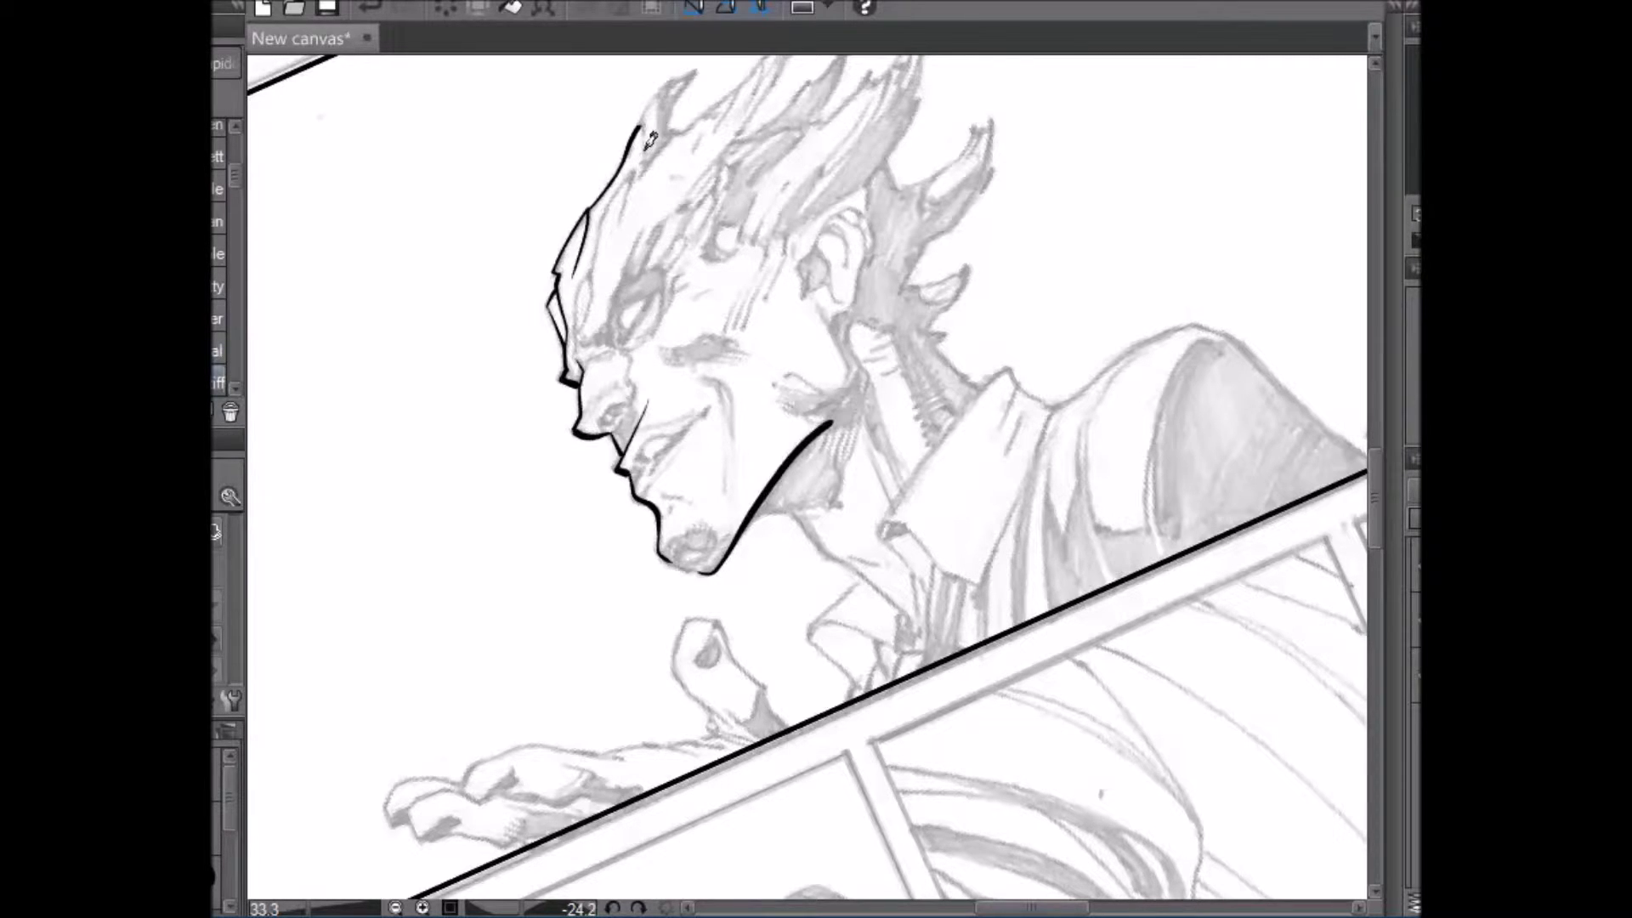
pyautogui.moveTo(644, 110); pyautogui.dragTo(690, 68)
pyautogui.moveTo(677, 126); pyautogui.dragTo(700, 63)
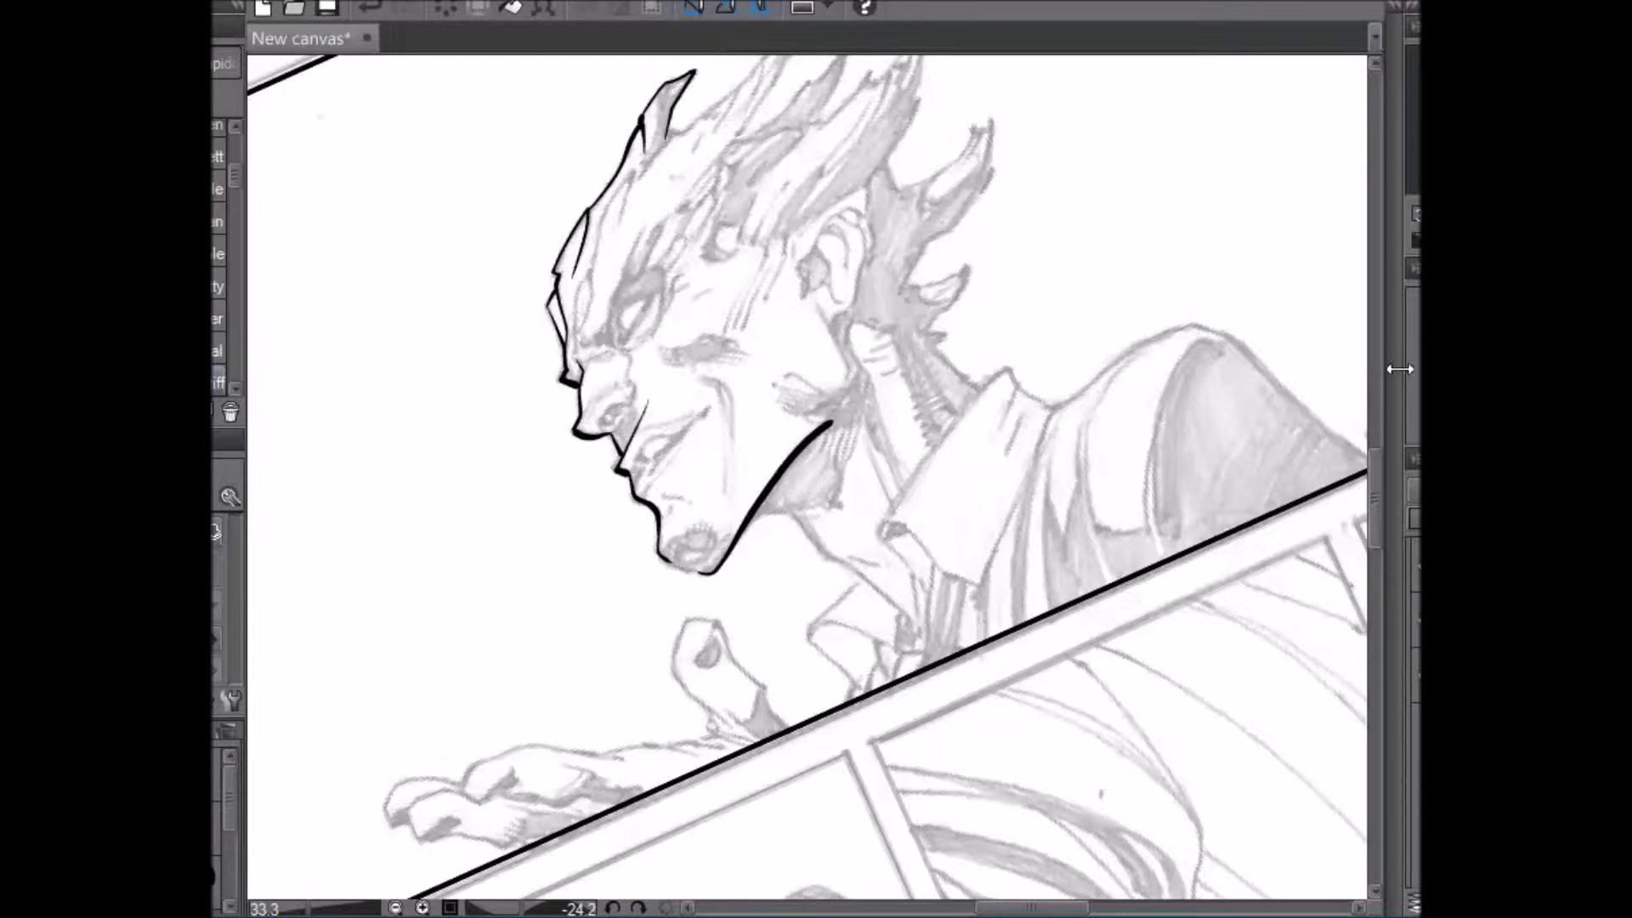
# - Ink the base of the front hair spike and the outlines of the next two spikes behind it
pyautogui.moveTo(1376, 515); pyautogui.dragTo(1374, 494)
pyautogui.hotkey('shift', 'space')
pyautogui.moveTo(1135, 223); pyautogui.dragTo(939, 147)
pyautogui.press('p')
pyautogui.moveTo(592, 393); pyautogui.dragTo(614, 330)
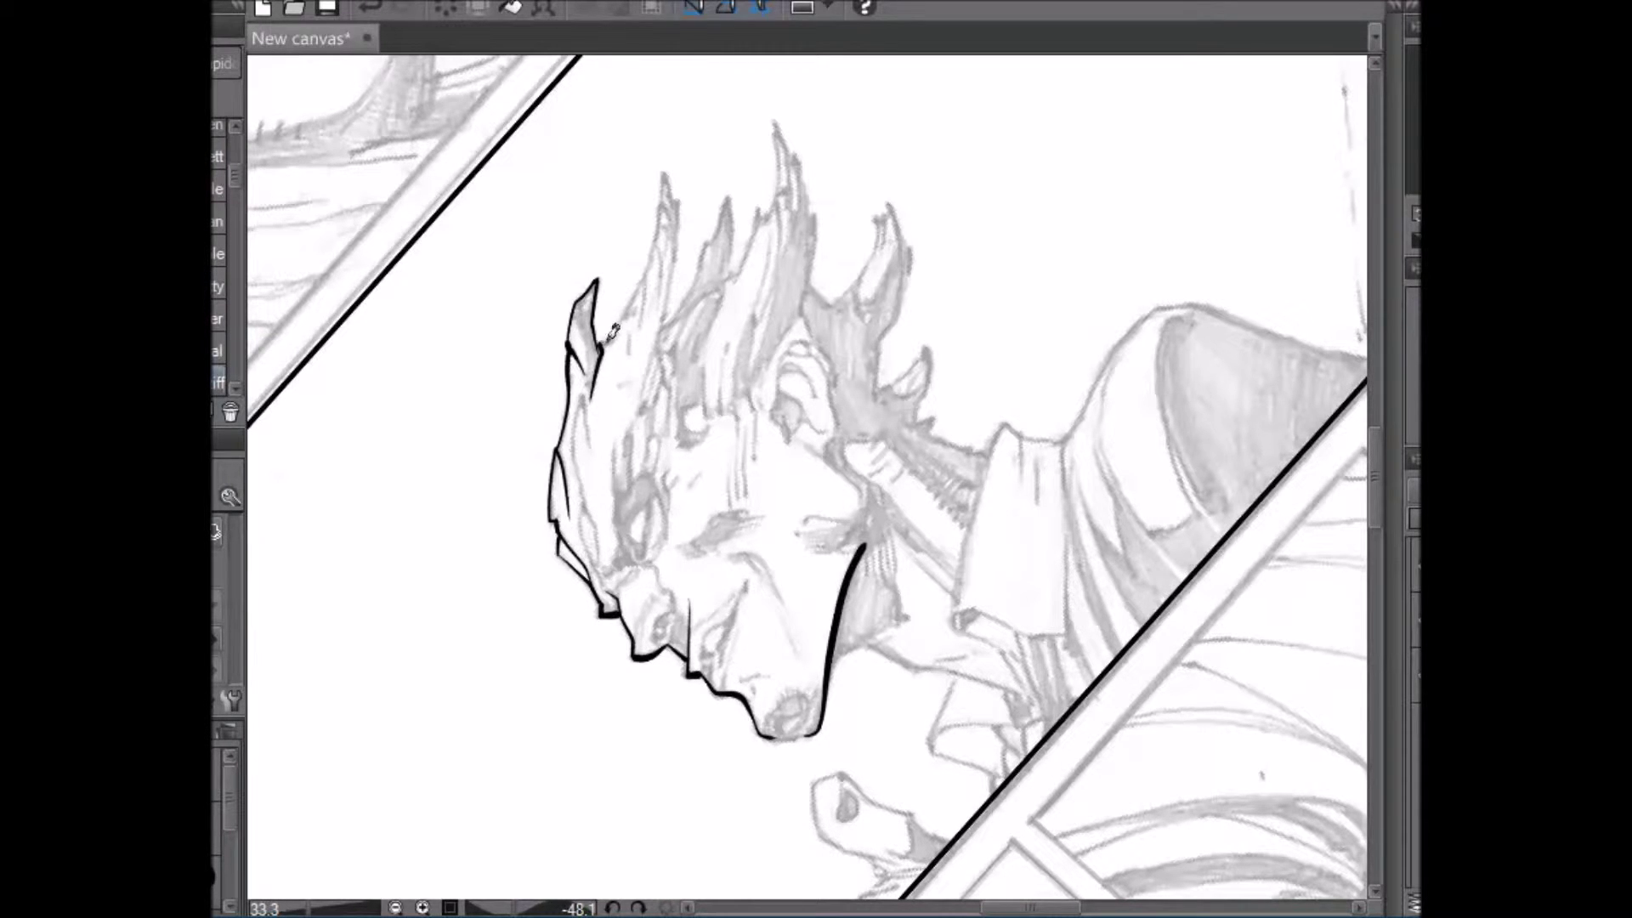
pyautogui.moveTo(606, 342)
pyautogui.mouseDown()
pyautogui.moveTo(668, 172)
pyautogui.moveTo(663, 327)
pyautogui.mouseUp()
pyautogui.moveTo(671, 270); pyautogui.dragTo(672, 202)
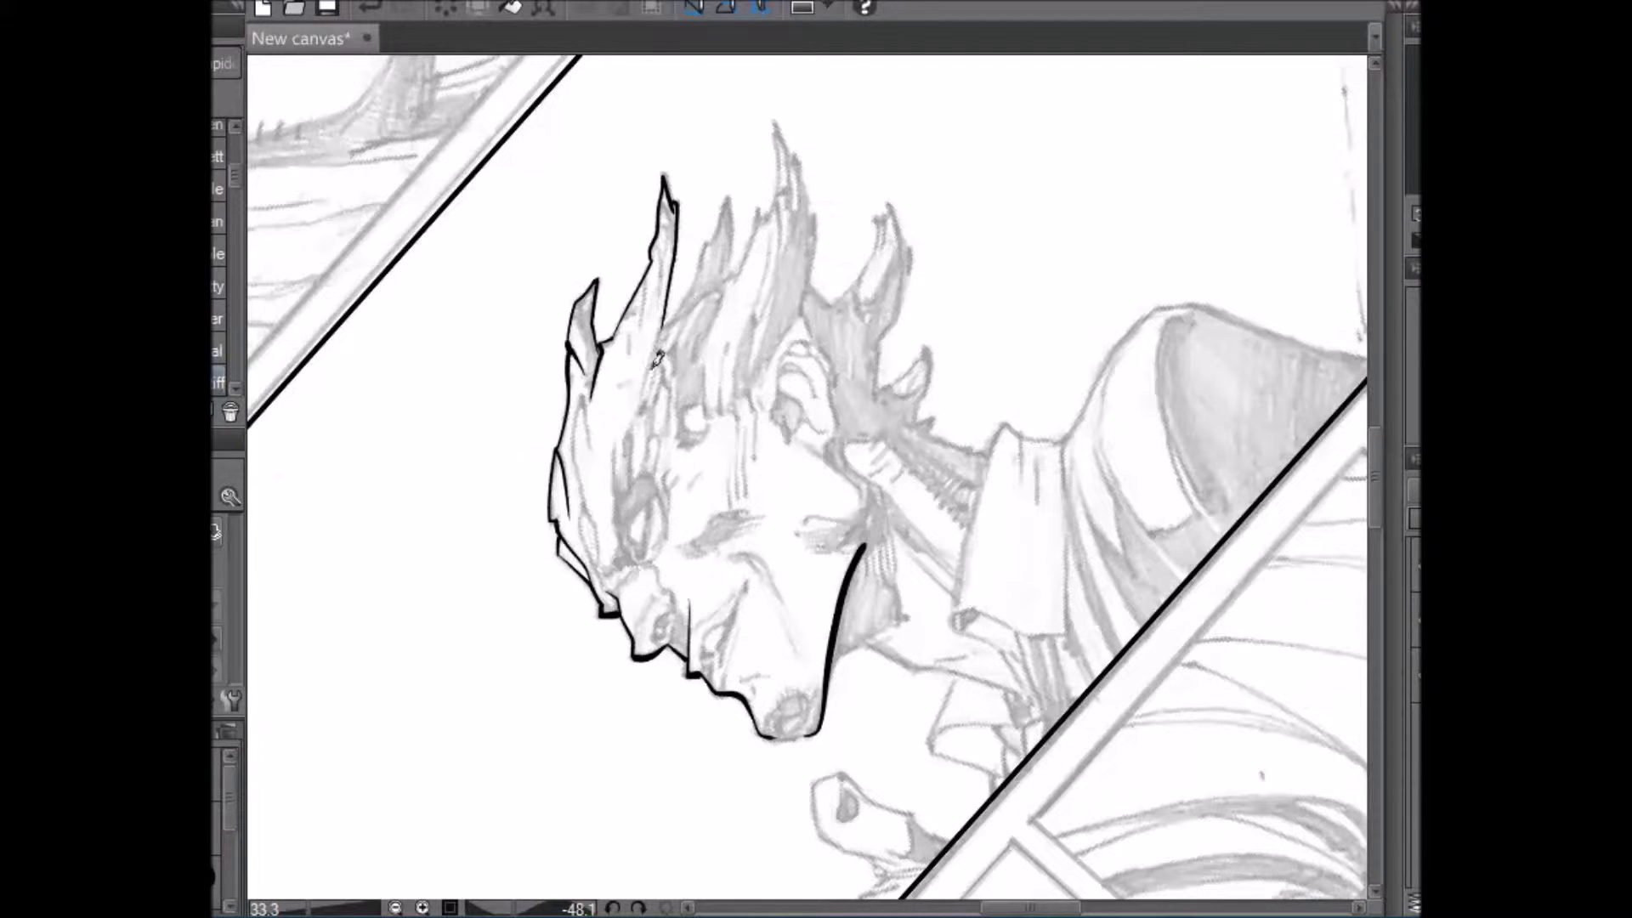
pyautogui.moveTo(643, 392)
pyautogui.mouseDown()
pyautogui.moveTo(730, 188)
pyautogui.moveTo(726, 273)
pyautogui.mouseUp()
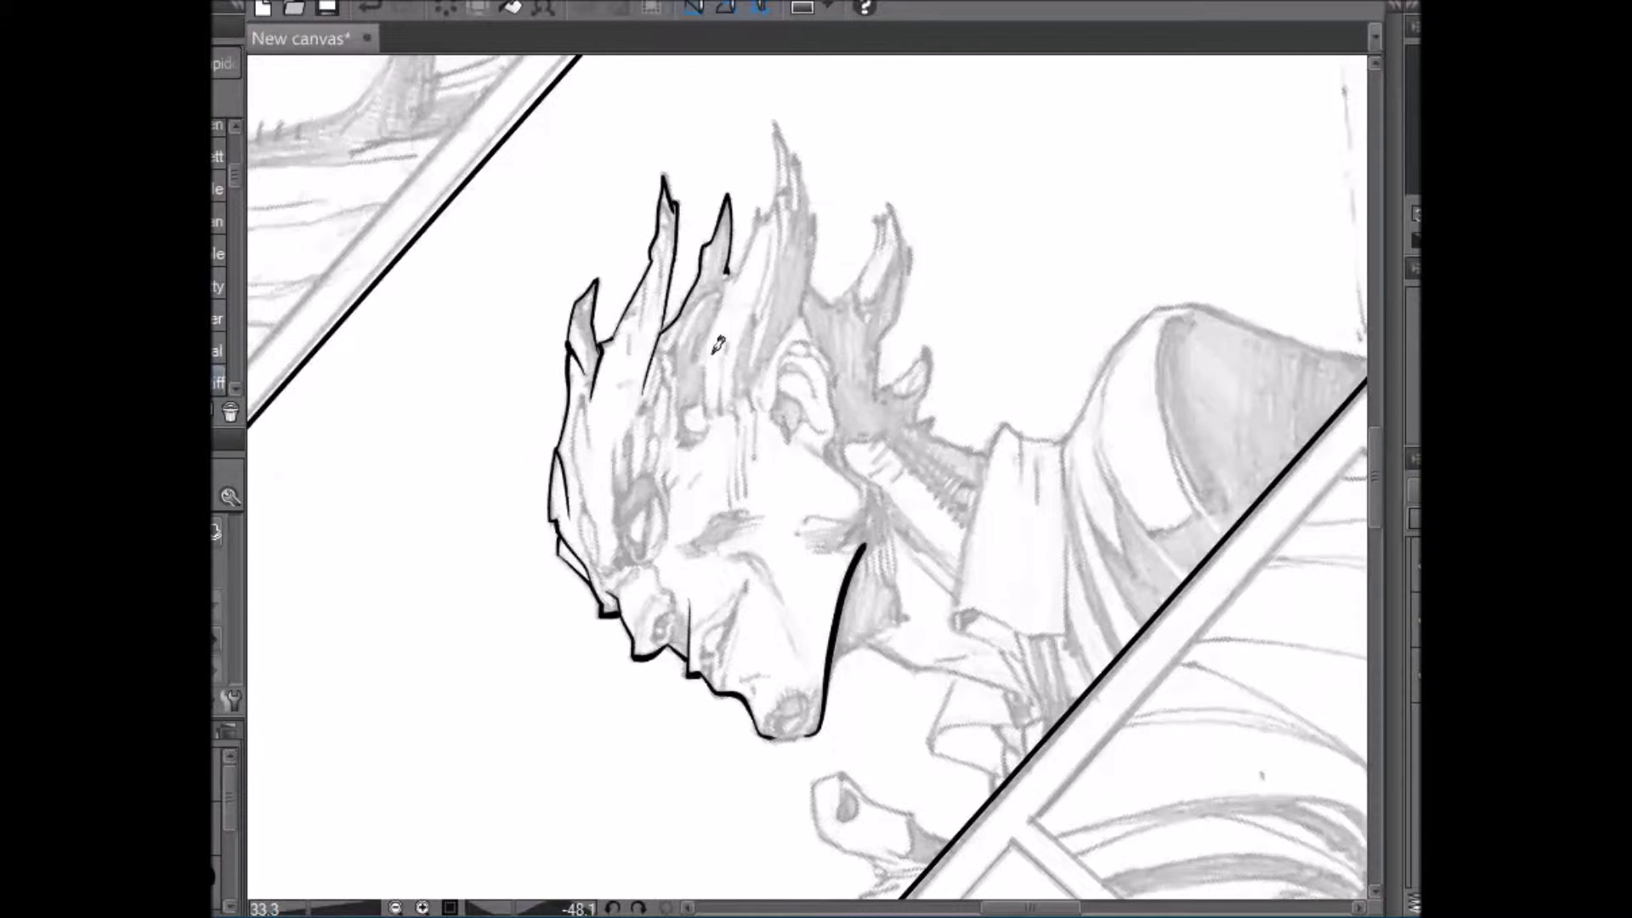
# - Ink the large spike at the crown and the smaller hair spikes running down to the nape
pyautogui.moveTo(712, 332)
pyautogui.mouseDown()
pyautogui.moveTo(763, 207)
pyautogui.moveTo(771, 232)
pyautogui.moveTo(763, 204)
pyautogui.moveTo(788, 191)
pyautogui.moveTo(772, 213)
pyautogui.moveTo(793, 167)
pyautogui.moveTo(777, 202)
pyautogui.moveTo(780, 117)
pyautogui.moveTo(816, 225)
pyautogui.moveTo(803, 294)
pyautogui.moveTo(839, 316)
pyautogui.mouseUp()
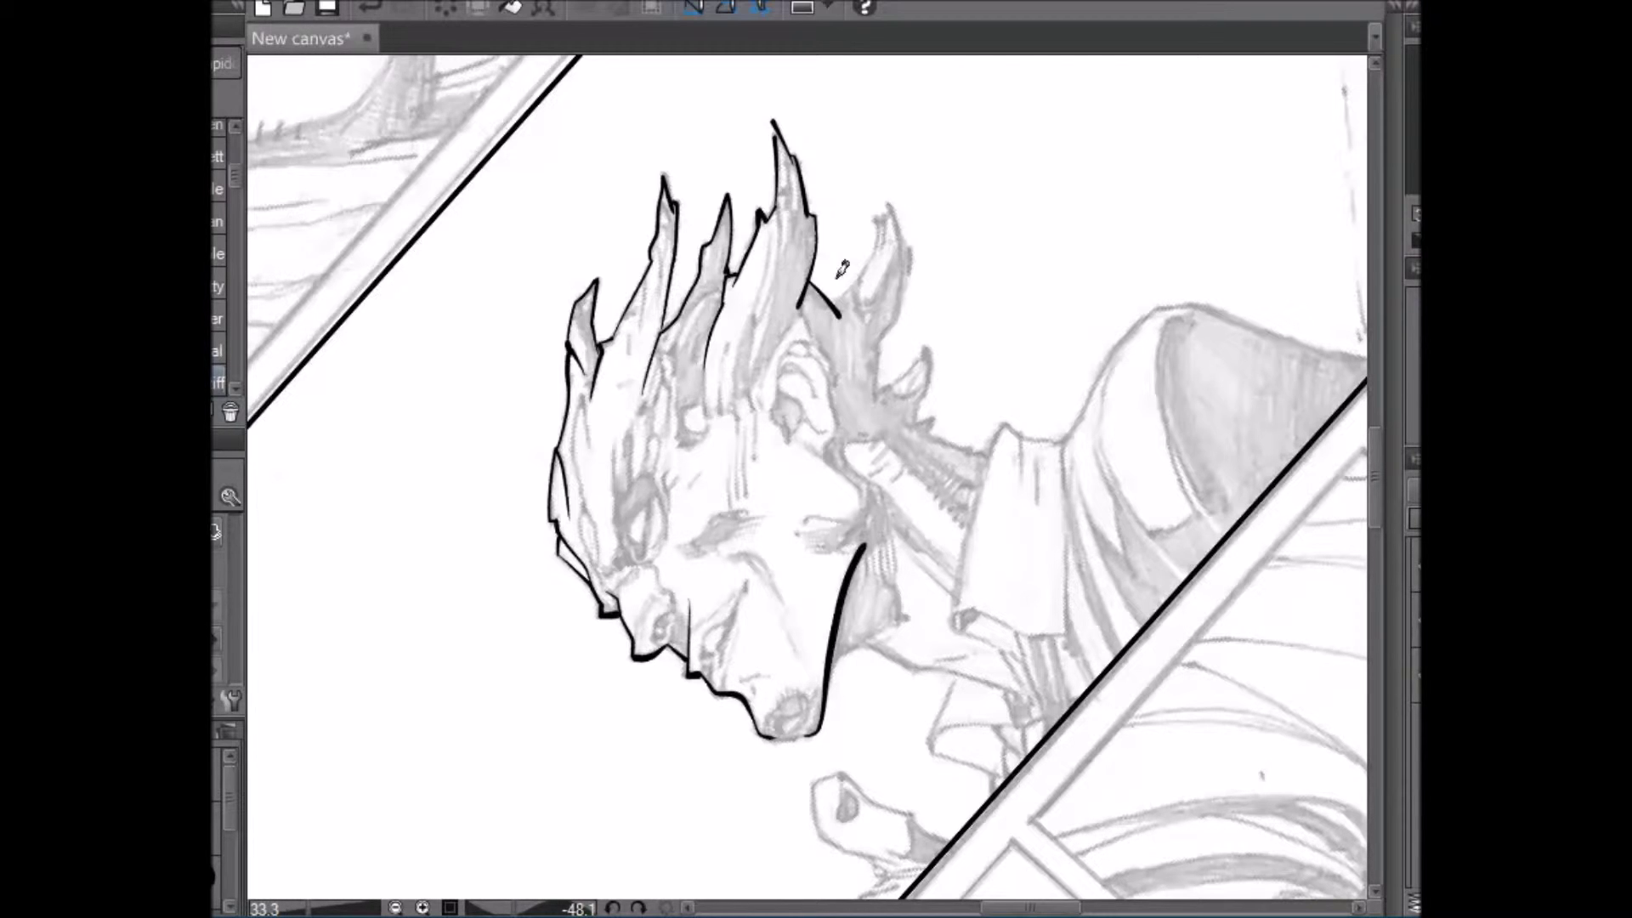
pyautogui.moveTo(832, 308)
pyautogui.mouseDown()
pyautogui.moveTo(899, 205)
pyautogui.moveTo(906, 282)
pyautogui.moveTo(868, 347)
pyautogui.mouseUp()
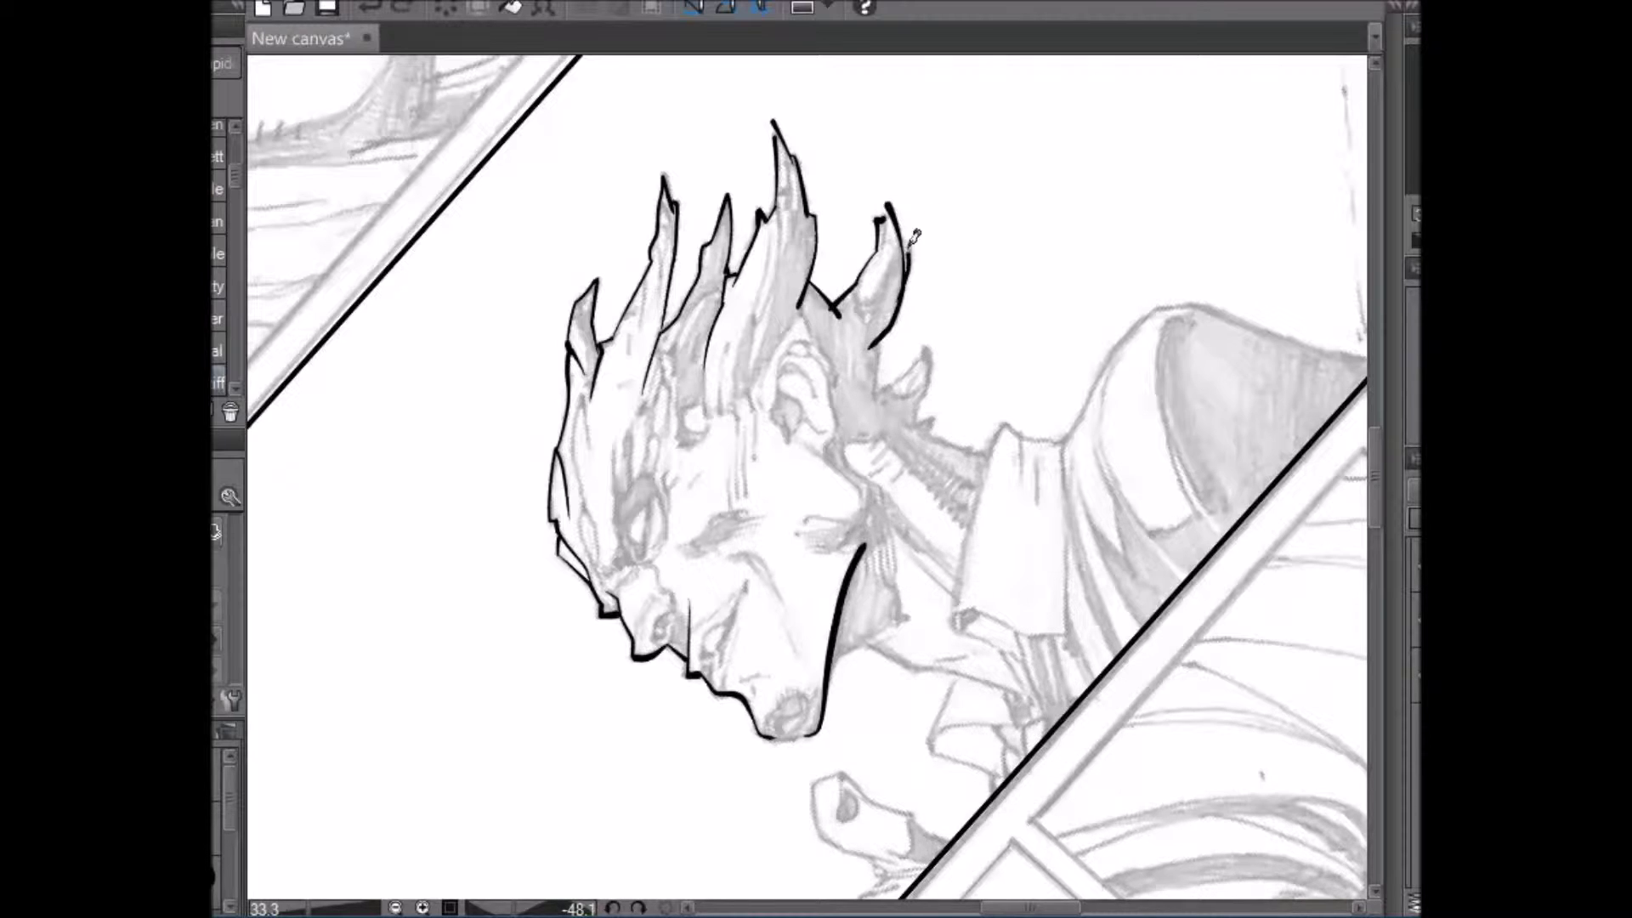
pyautogui.moveTo(907, 285); pyautogui.dragTo(911, 246)
pyautogui.moveTo(876, 342)
pyautogui.mouseDown()
pyautogui.moveTo(881, 387)
pyautogui.moveTo(923, 368)
pyautogui.moveTo(886, 379)
pyautogui.moveTo(931, 334)
pyautogui.moveTo(917, 429)
pyautogui.mouseUp()
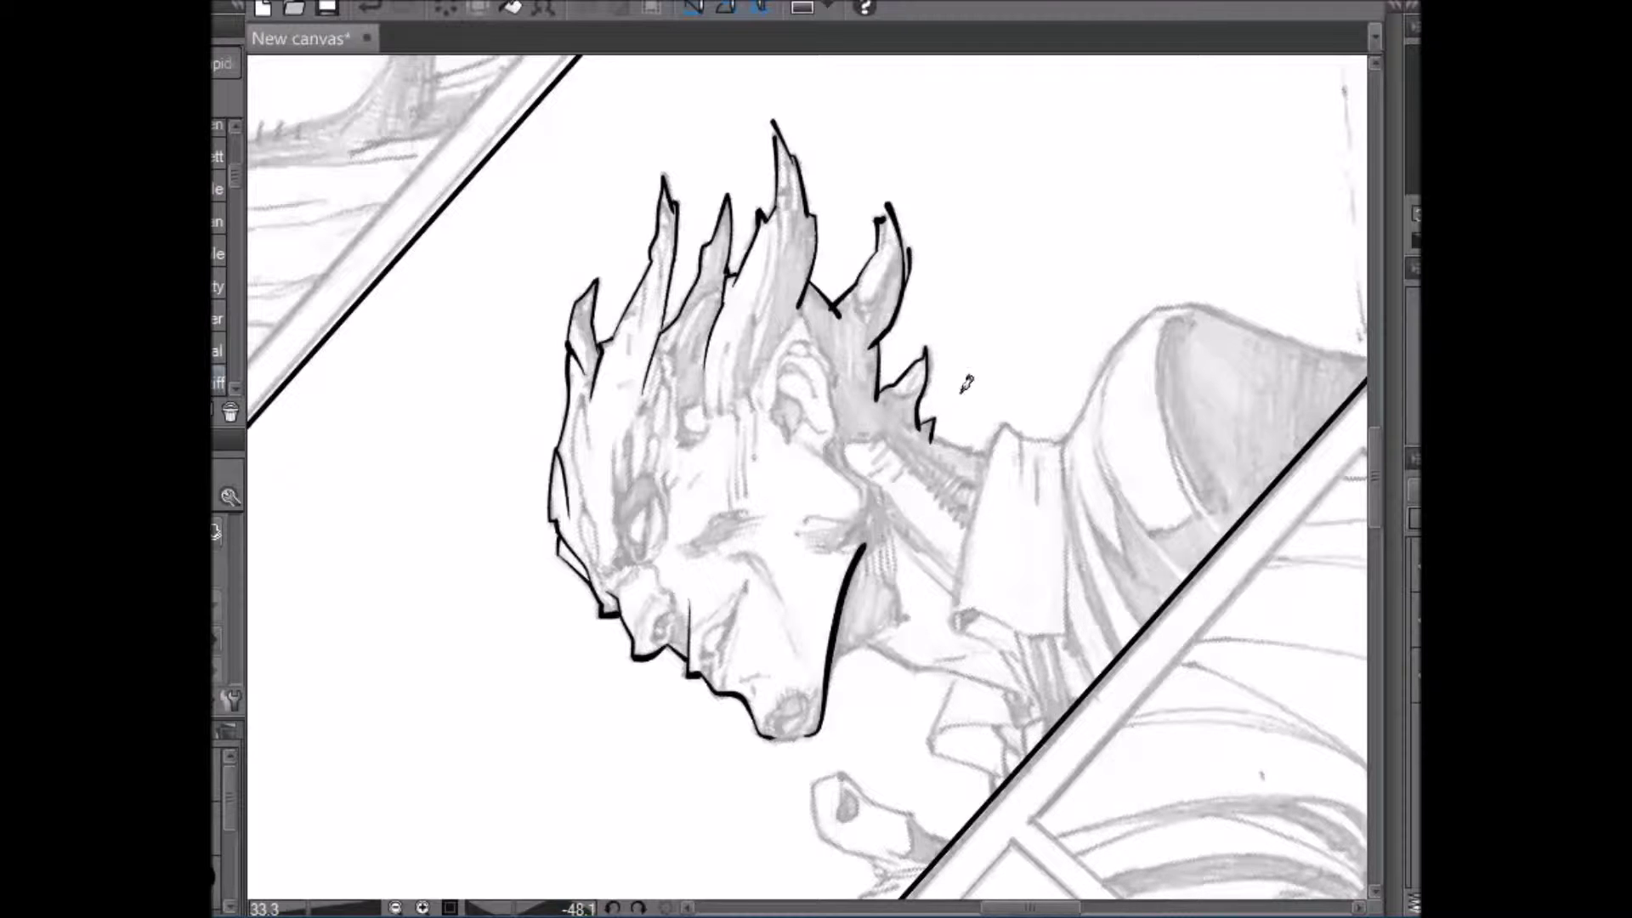
# - Ink the back of the neck below the hair and the rear edge of the shirt collar
pyautogui.moveTo(1158, 284)
pyautogui.mouseDown()
pyautogui.moveTo(875, 195)
pyautogui.moveTo(860, 308)
pyautogui.moveTo(875, 299)
pyautogui.mouseUp()
pyautogui.moveTo(938, 187)
pyautogui.mouseDown()
pyautogui.moveTo(970, 326)
pyautogui.moveTo(945, 322)
pyautogui.moveTo(946, 372)
pyautogui.mouseUp()
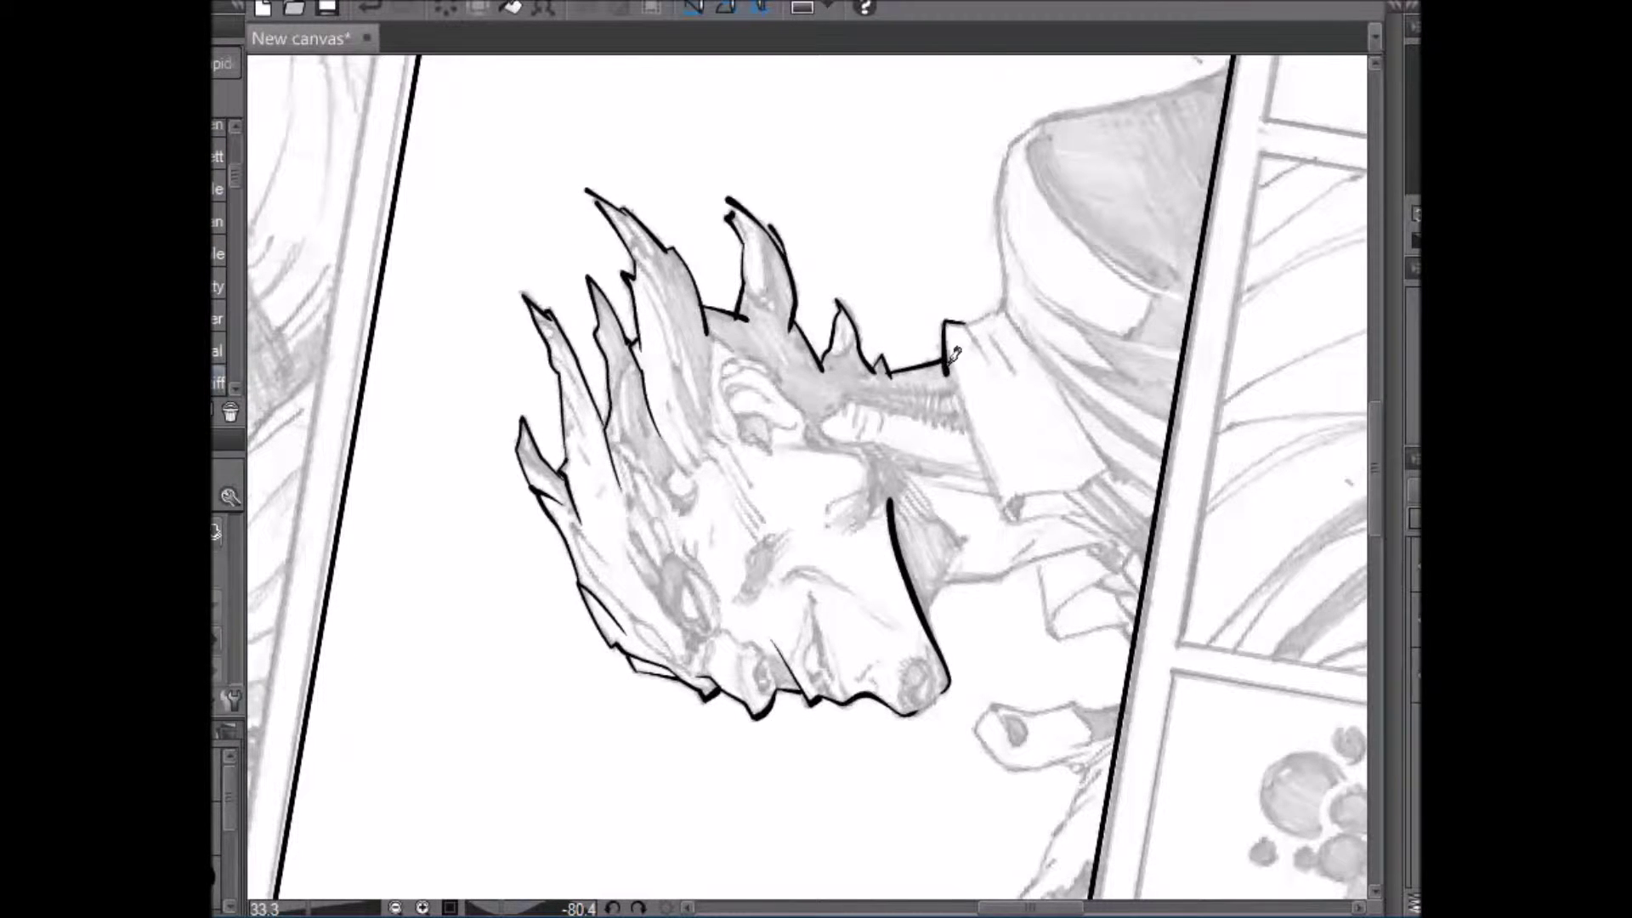
pyautogui.press('r')
pyautogui.moveTo(1060, 259); pyautogui.dragTo(684, 204)
pyautogui.press('p')
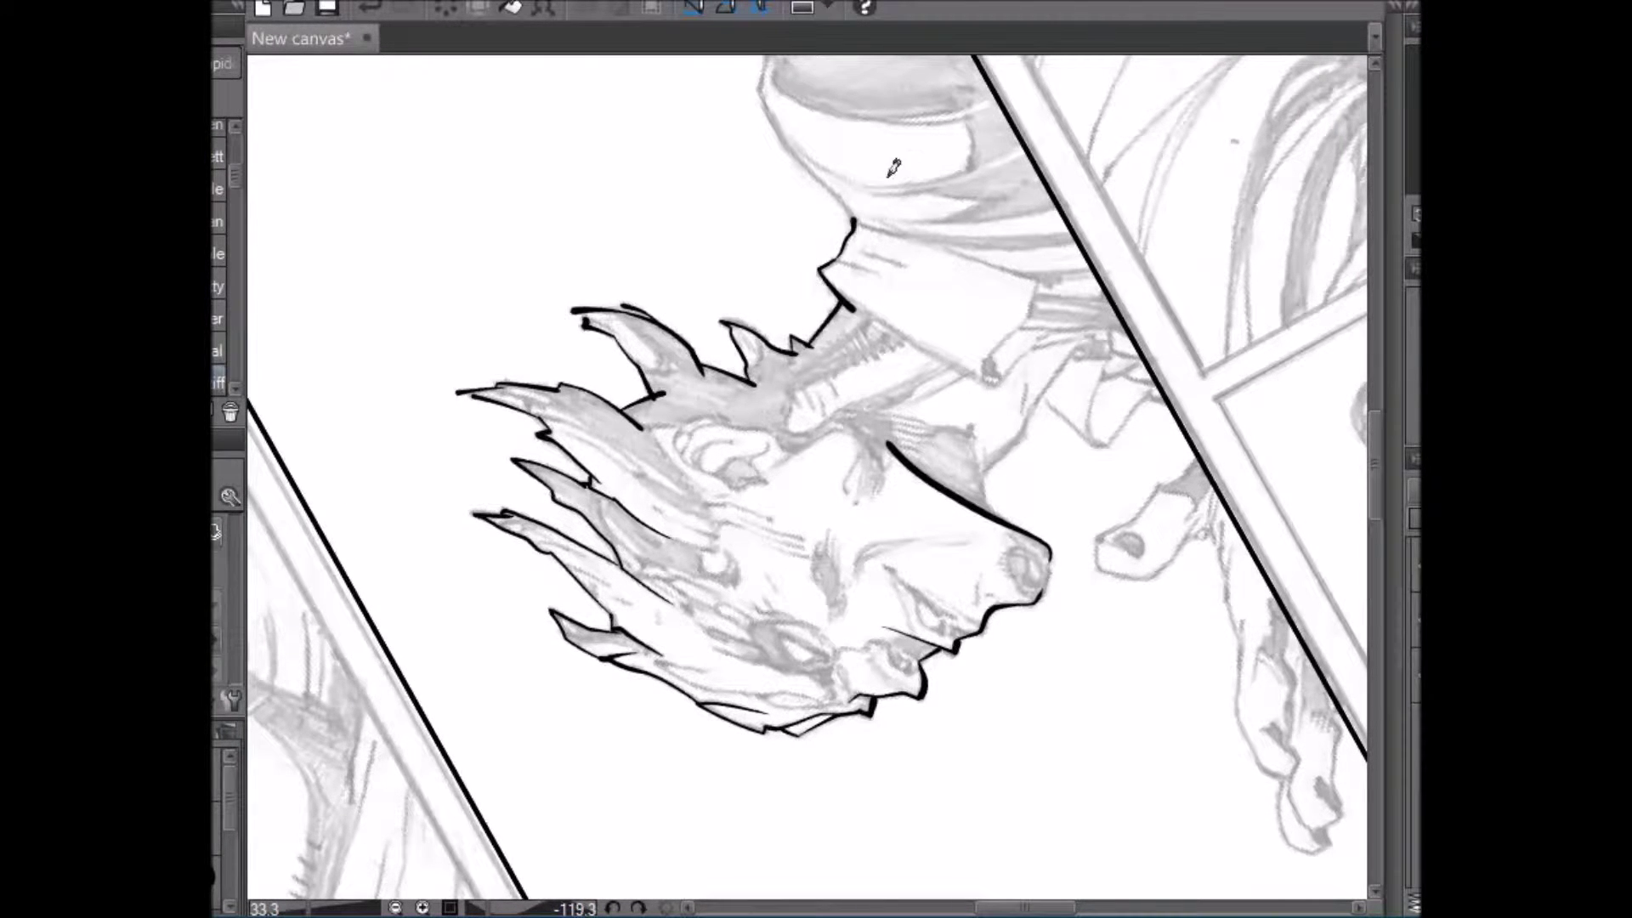
pyautogui.press('r')
pyautogui.moveTo(1036, 134); pyautogui.dragTo(1196, 510)
pyautogui.press('p')
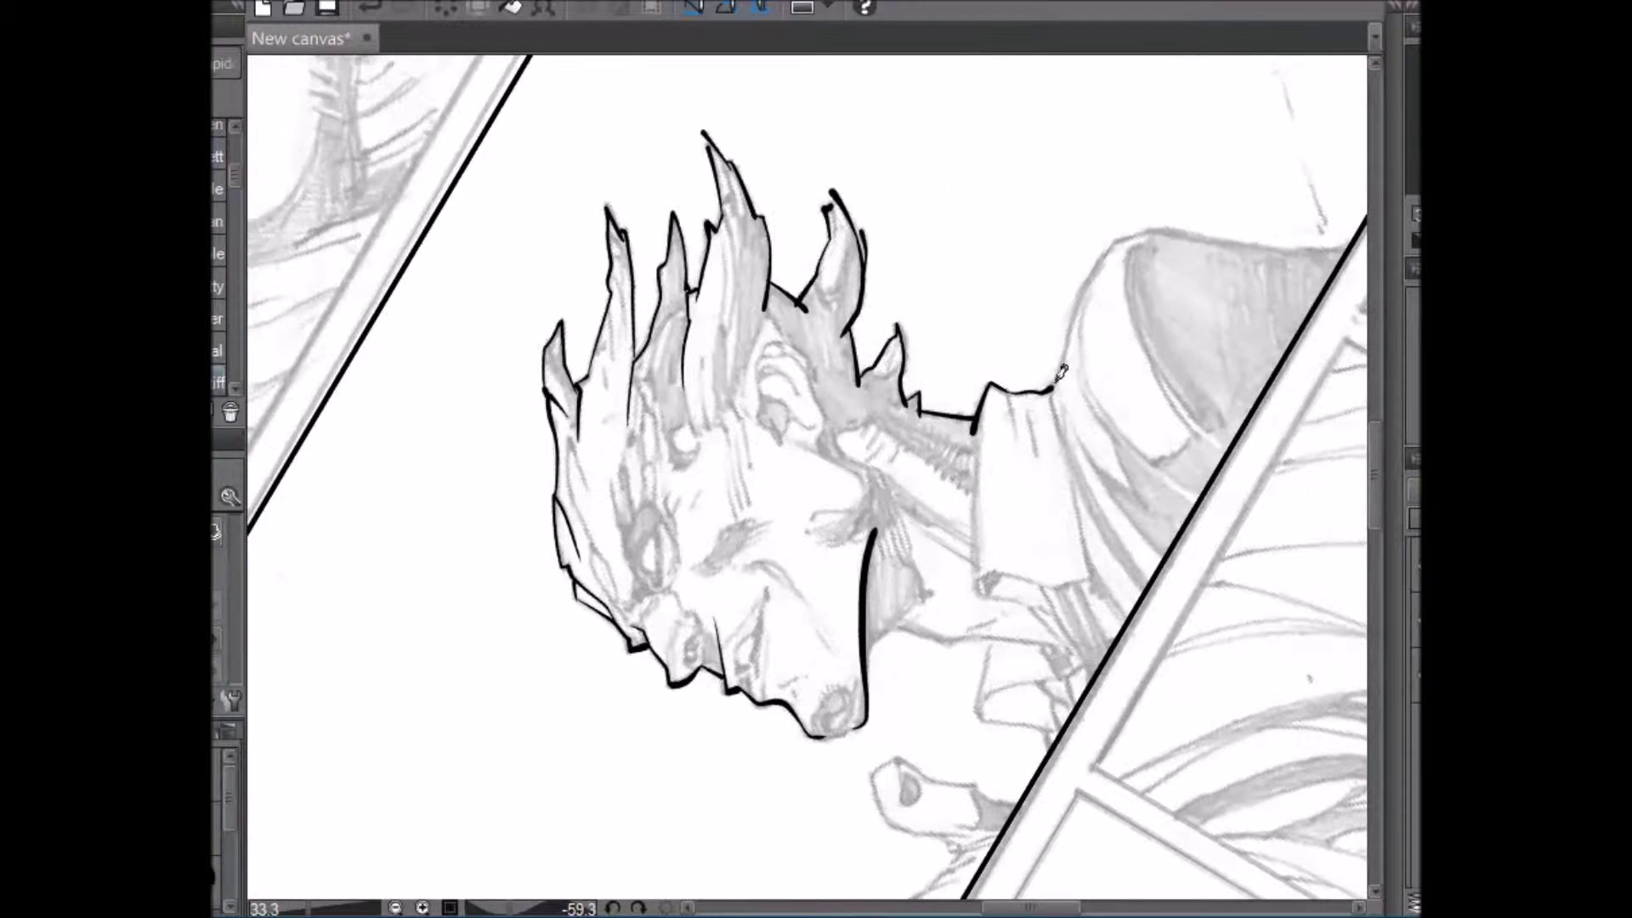
# - Ink the shoulder curve from the collar and continue down the outer arm to the panel border
pyautogui.moveTo(1066, 366); pyautogui.dragTo(1115, 242)
pyautogui.press('r')
pyautogui.moveTo(1292, 212); pyautogui.dragTo(1207, 90)
pyautogui.moveTo(1372, 504); pyautogui.dragTo(1370, 419)
pyautogui.press('r')
pyautogui.moveTo(1245, 193); pyautogui.dragTo(1113, 117)
pyautogui.press('p')
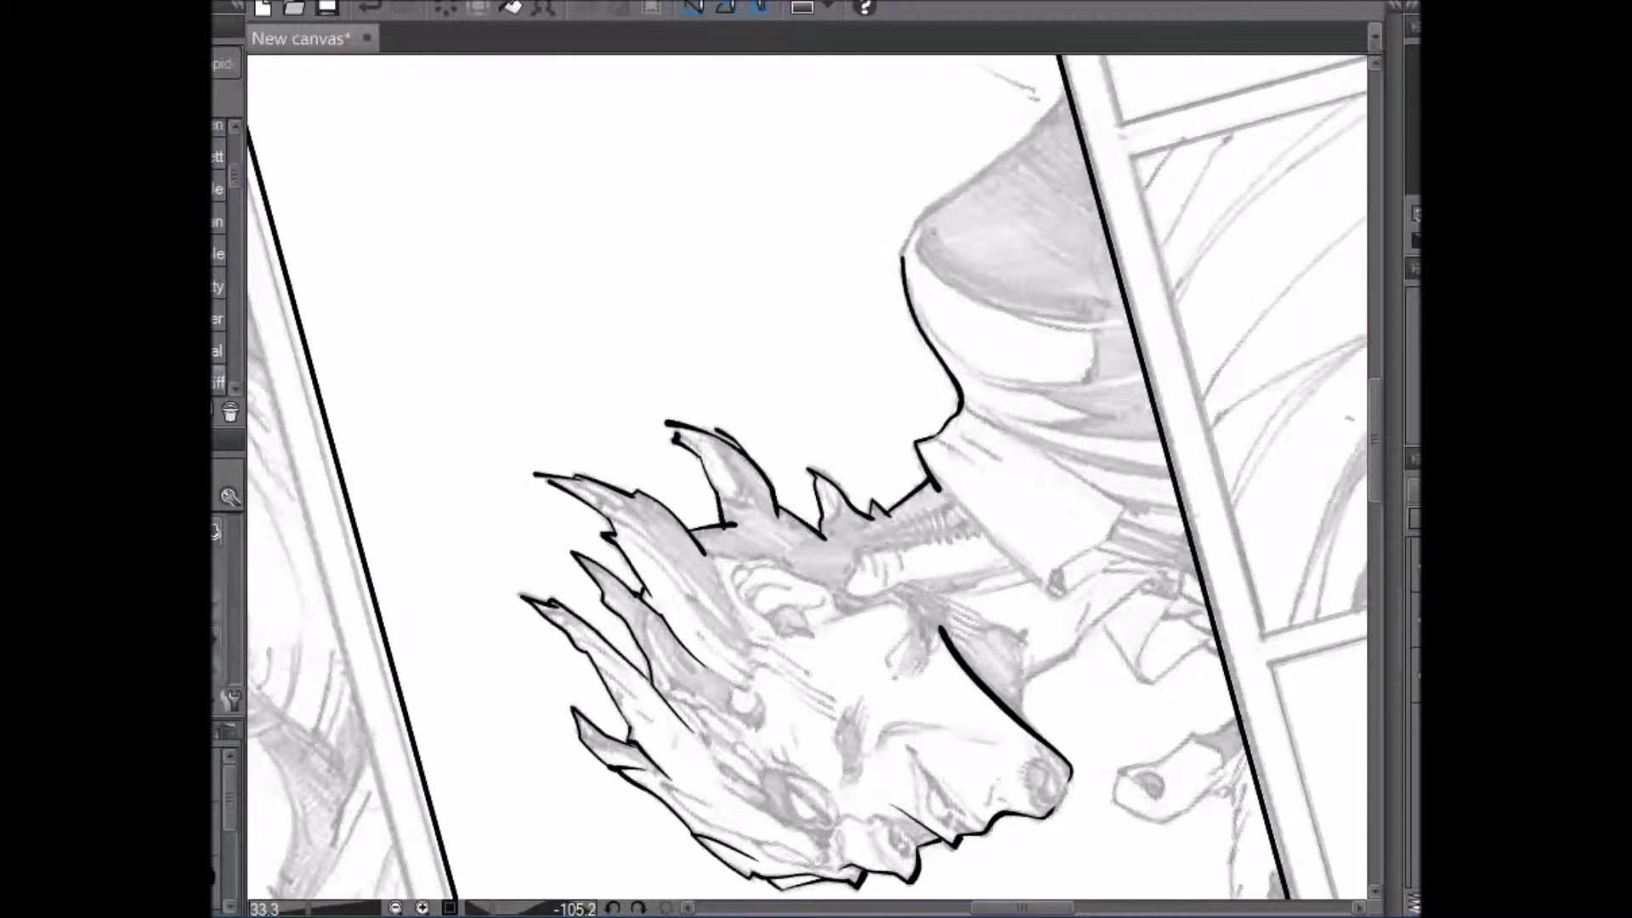
pyautogui.moveTo(905, 245)
pyautogui.mouseDown()
pyautogui.moveTo(1041, 121)
pyautogui.moveTo(1080, 55)
pyautogui.mouseUp()
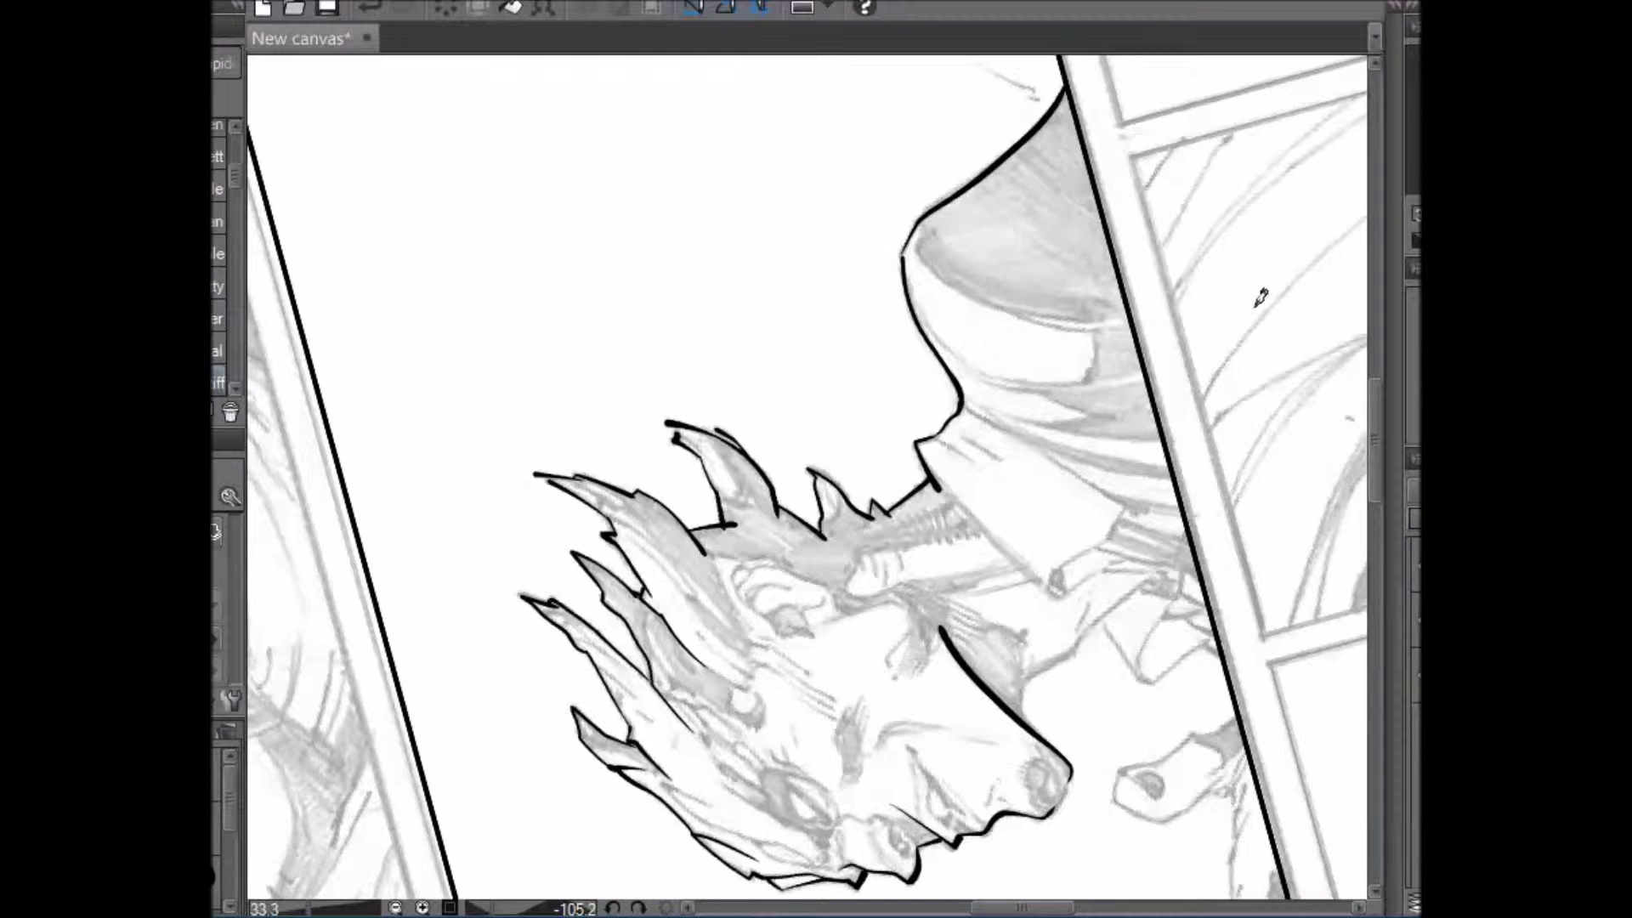
# - Ink the front contour of the neck from under the jaw down to the shirt opening
pyautogui.hotkey('shift', 'space')
pyautogui.moveTo(783, 157); pyautogui.dragTo(1096, 671)
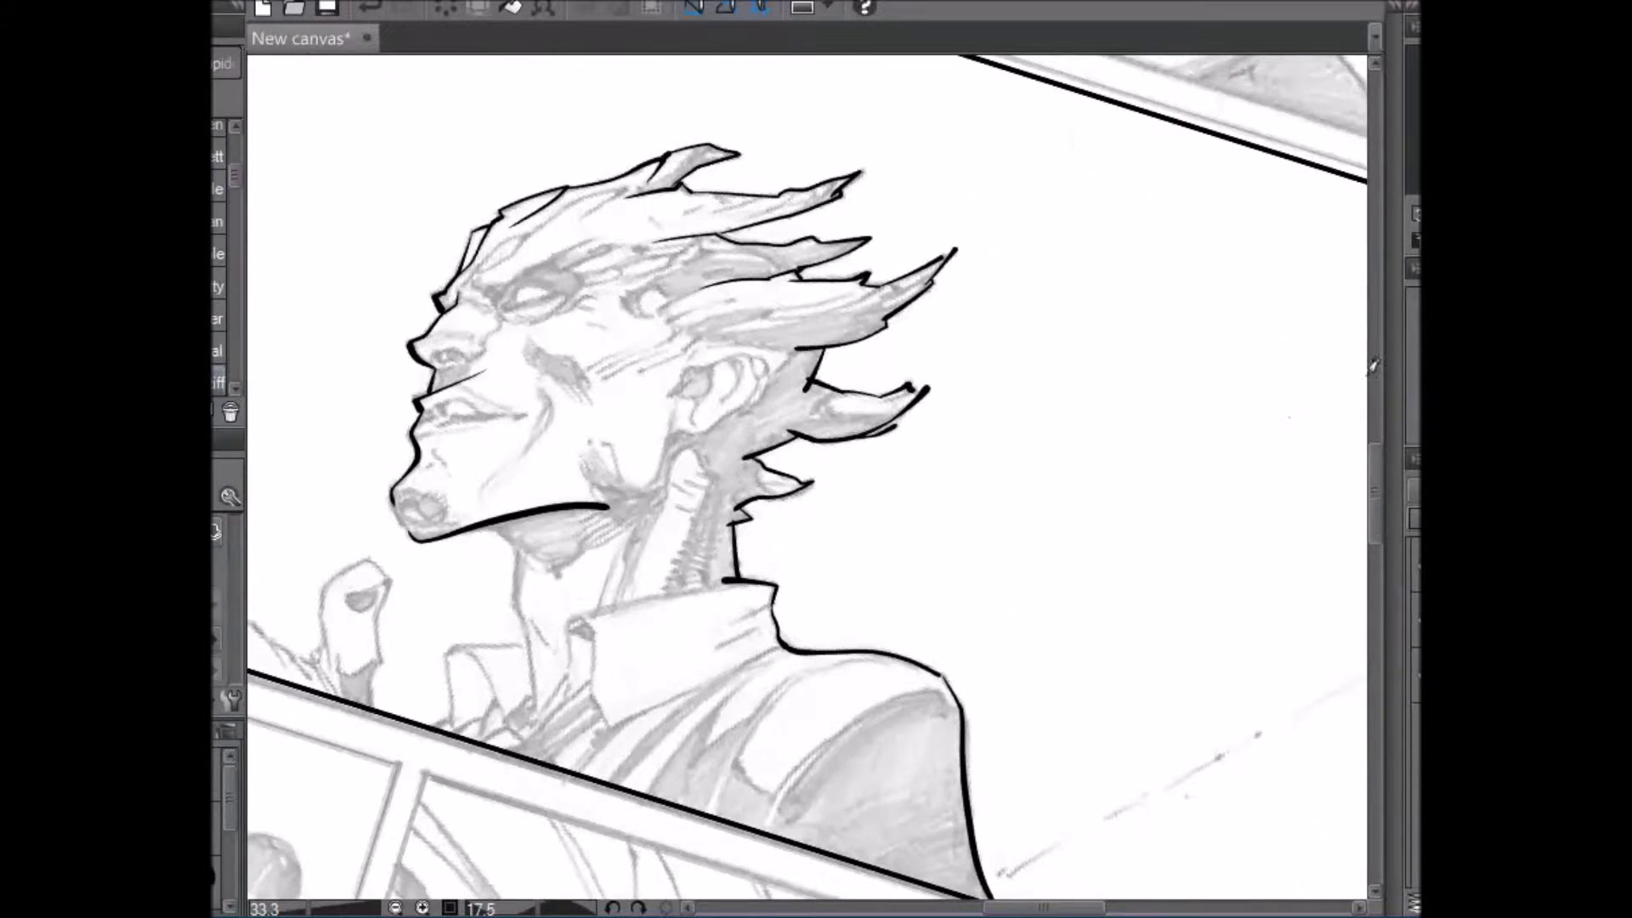
pyautogui.moveTo(1373, 462); pyautogui.dragTo(1371, 492)
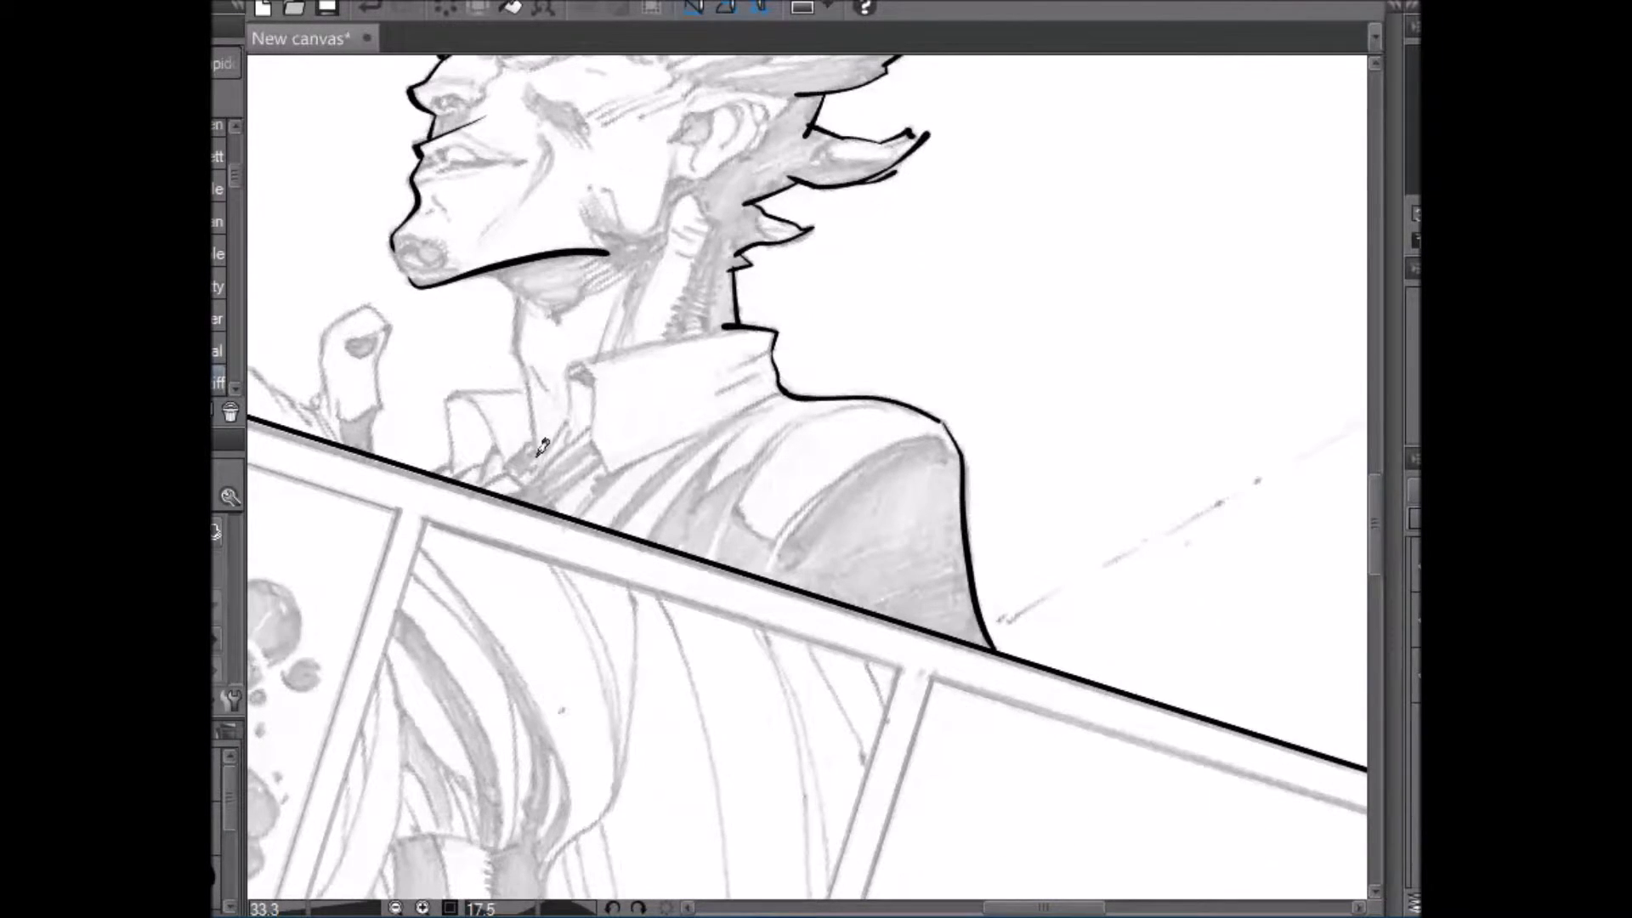
pyautogui.moveTo(534, 459); pyautogui.dragTo(520, 291)
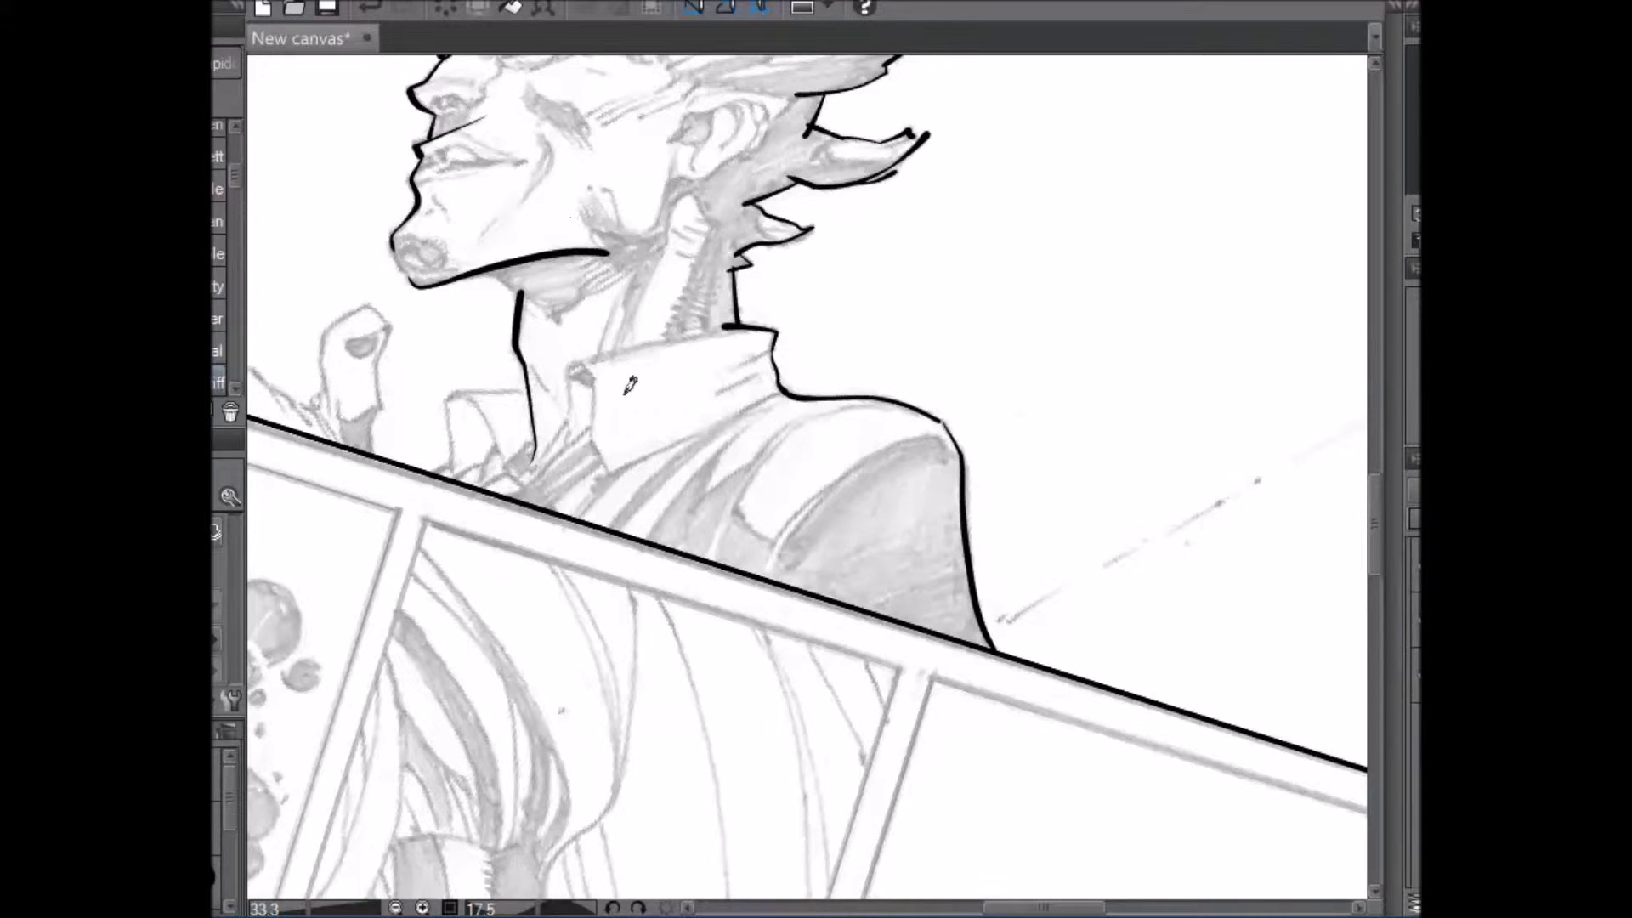
# - Ink the outer edge of the front collar flap and the jacket line running beneath the near collar
pyautogui.moveTo(631, 385); pyautogui.dragTo(510, 554)
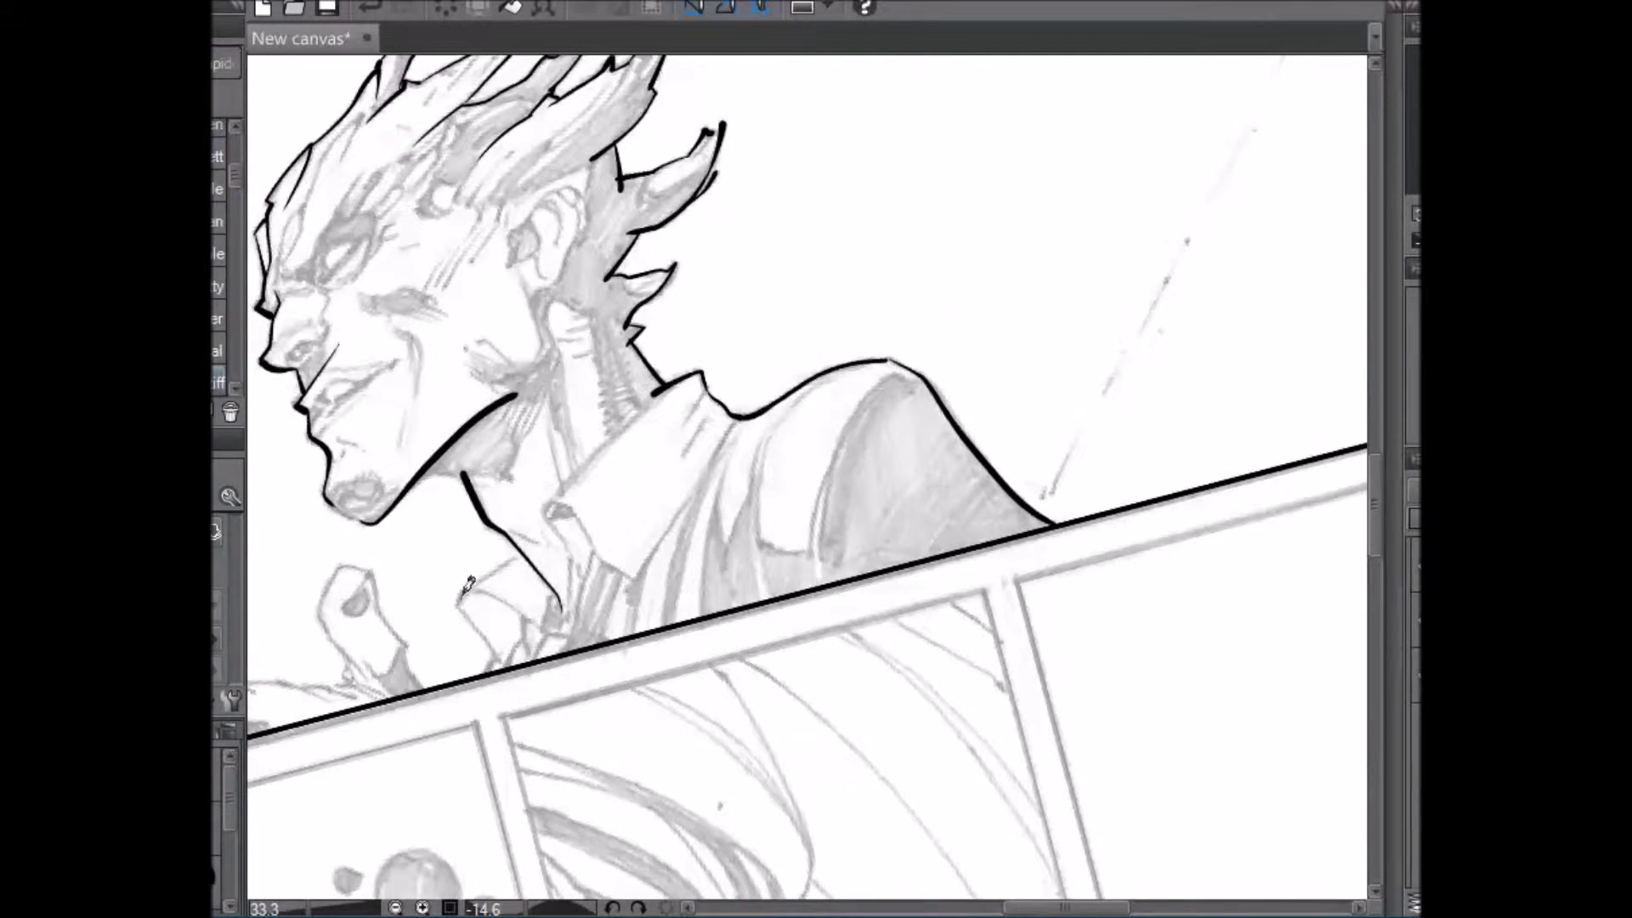
pyautogui.moveTo(459, 593)
pyautogui.mouseDown()
pyautogui.moveTo(507, 660)
pyautogui.moveTo(522, 638)
pyautogui.moveTo(529, 650)
pyautogui.moveTo(533, 606)
pyautogui.mouseUp()
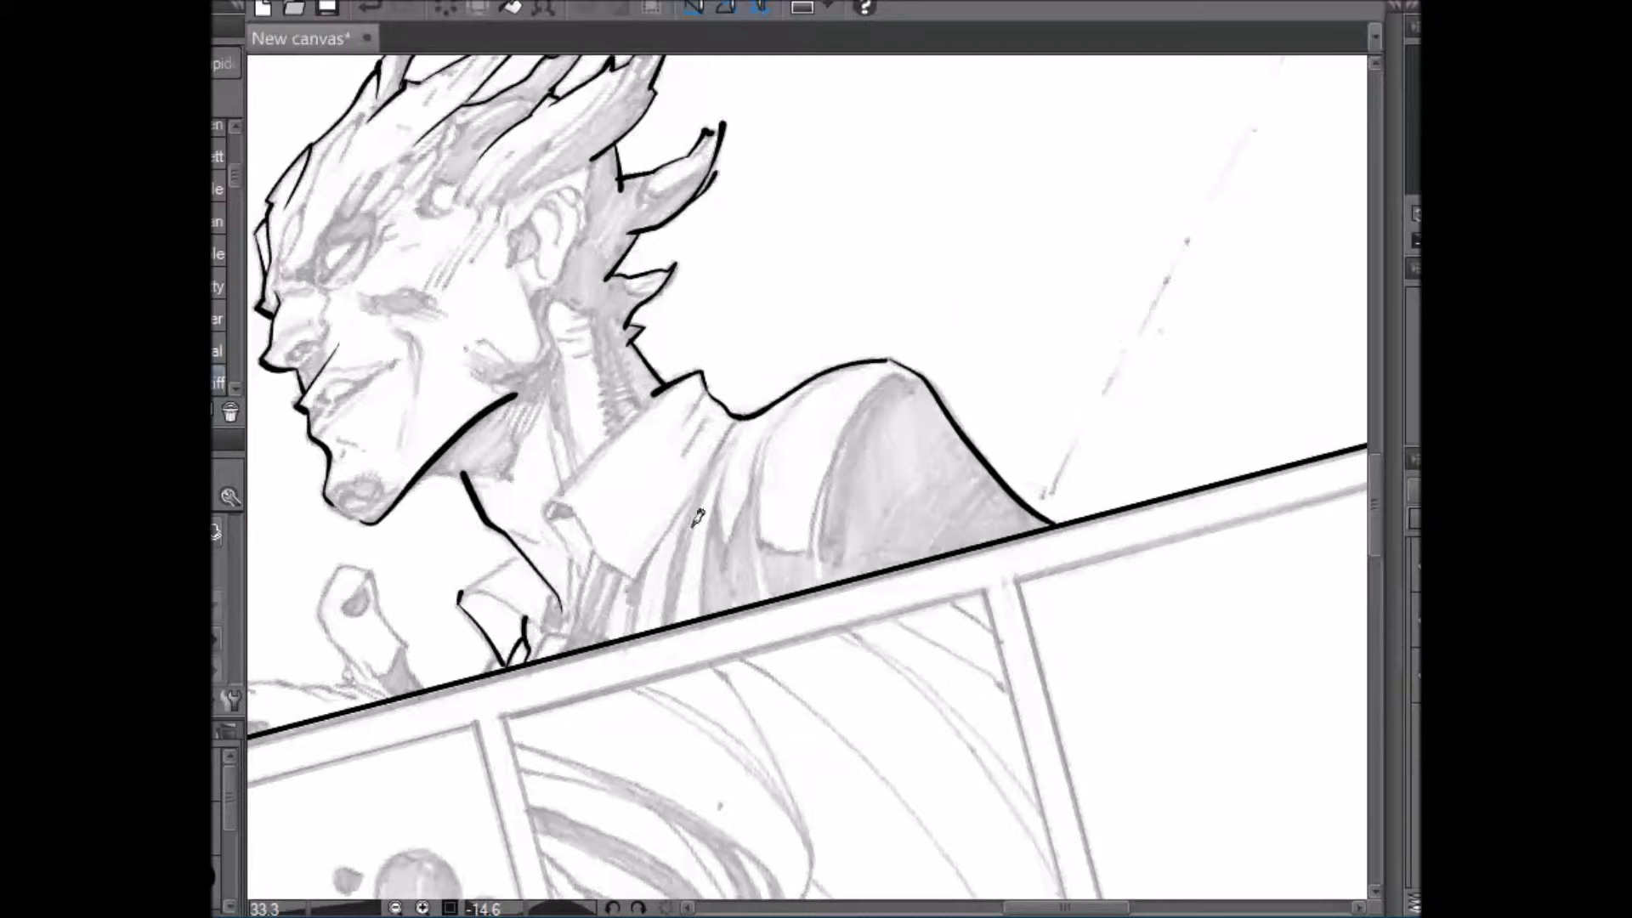
pyautogui.moveTo(641, 627)
pyautogui.mouseDown()
pyautogui.moveTo(650, 559)
pyautogui.moveTo(734, 416)
pyautogui.mouseUp()
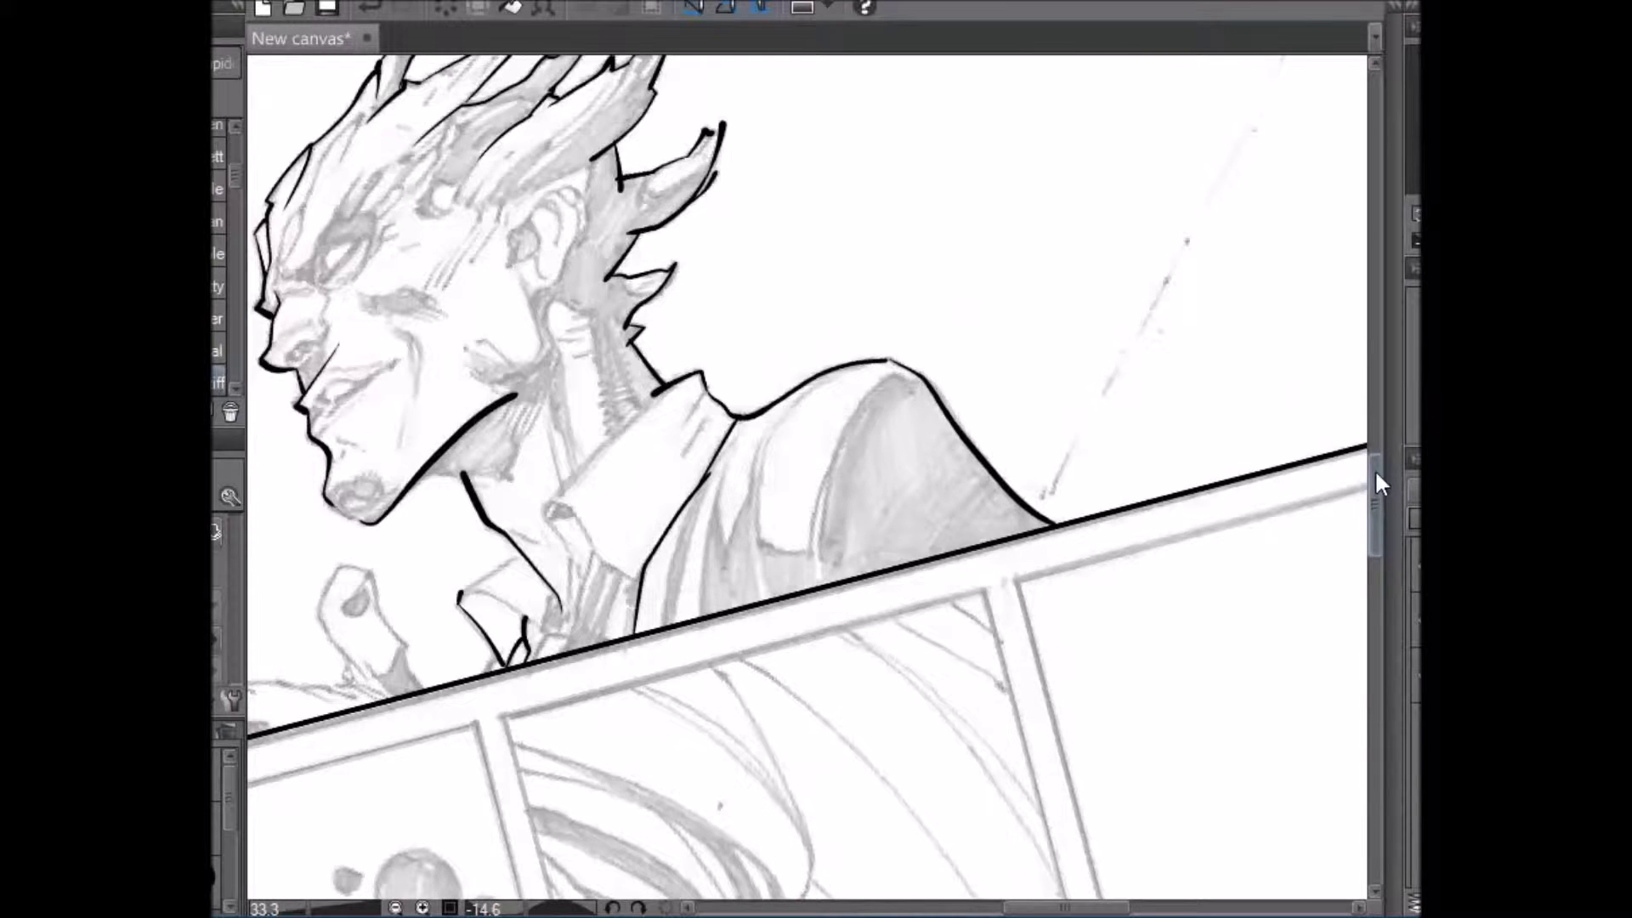
# - Ink the upper edge of the front collar flap and a short crease on the neck, undoing the last stroke
pyautogui.moveTo(1374, 467); pyautogui.dragTo(1374, 512)
pyautogui.hotkey('shift', 'space')
pyautogui.moveTo(938, 144); pyautogui.dragTo(797, 127)
pyautogui.moveTo(410, 425); pyautogui.dragTo(444, 377)
pyautogui.moveTo(513, 281); pyautogui.dragTo(929, 227)
pyautogui.moveTo(872, 72); pyautogui.dragTo(879, 119)
pyautogui.hotkey('ctrl', 'z')
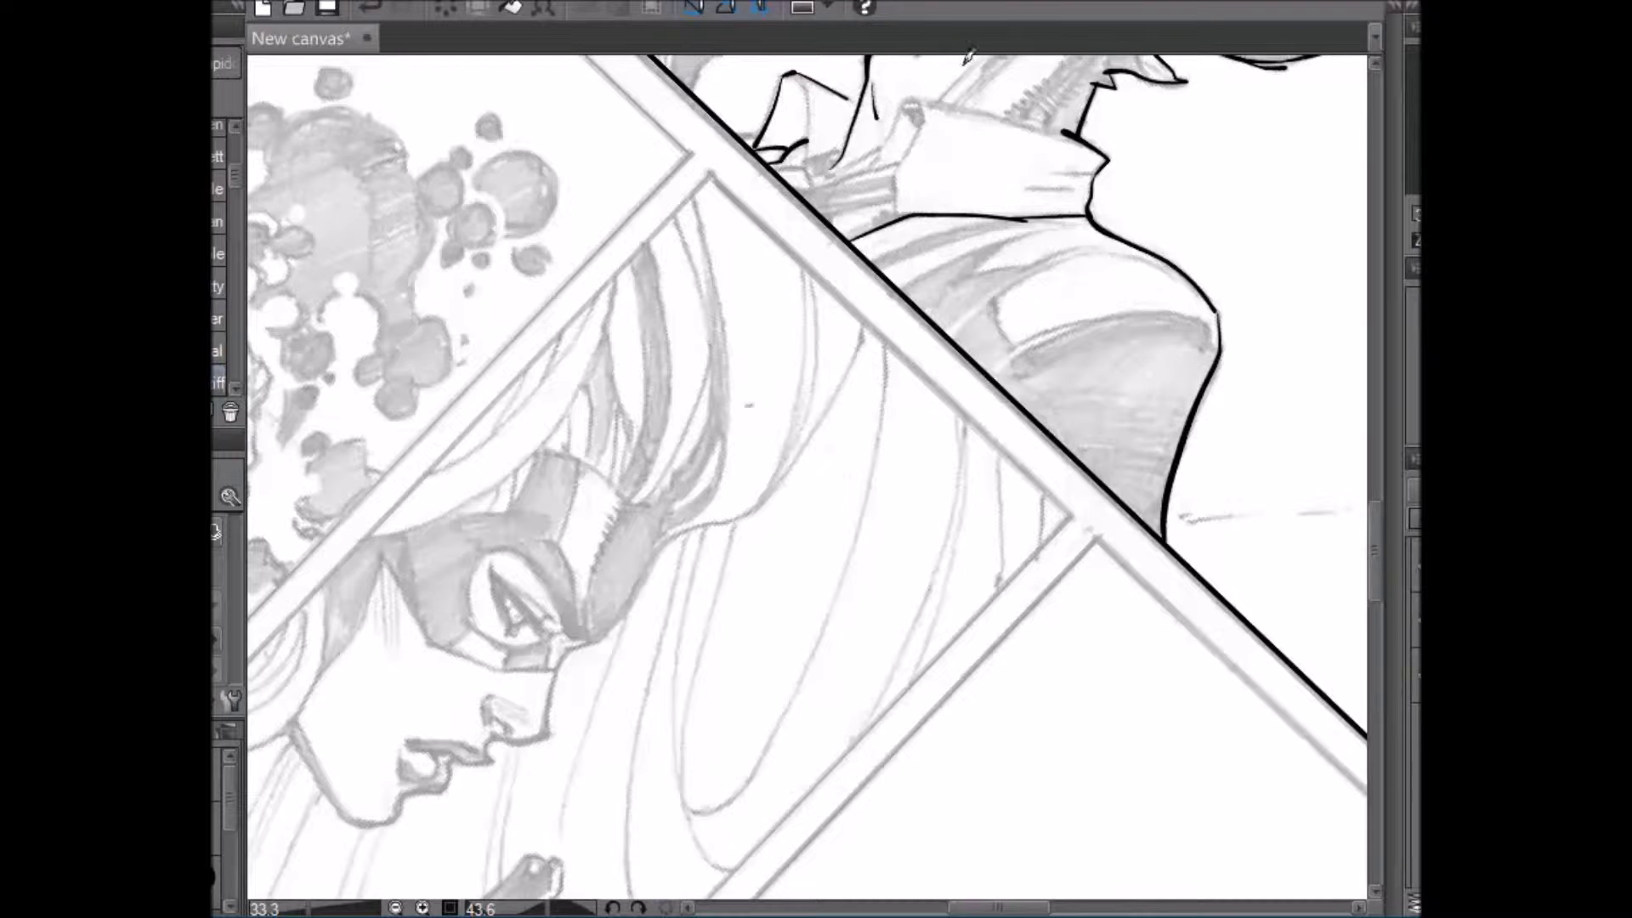
# - Ink the outline of the raised thumb, from its tip down both sides to the panel border
pyautogui.moveTo(1378, 548); pyautogui.dragTo(1375, 515)
pyautogui.hotkey('shift', 'space')
pyautogui.moveTo(1181, 174); pyautogui.dragTo(657, 200)
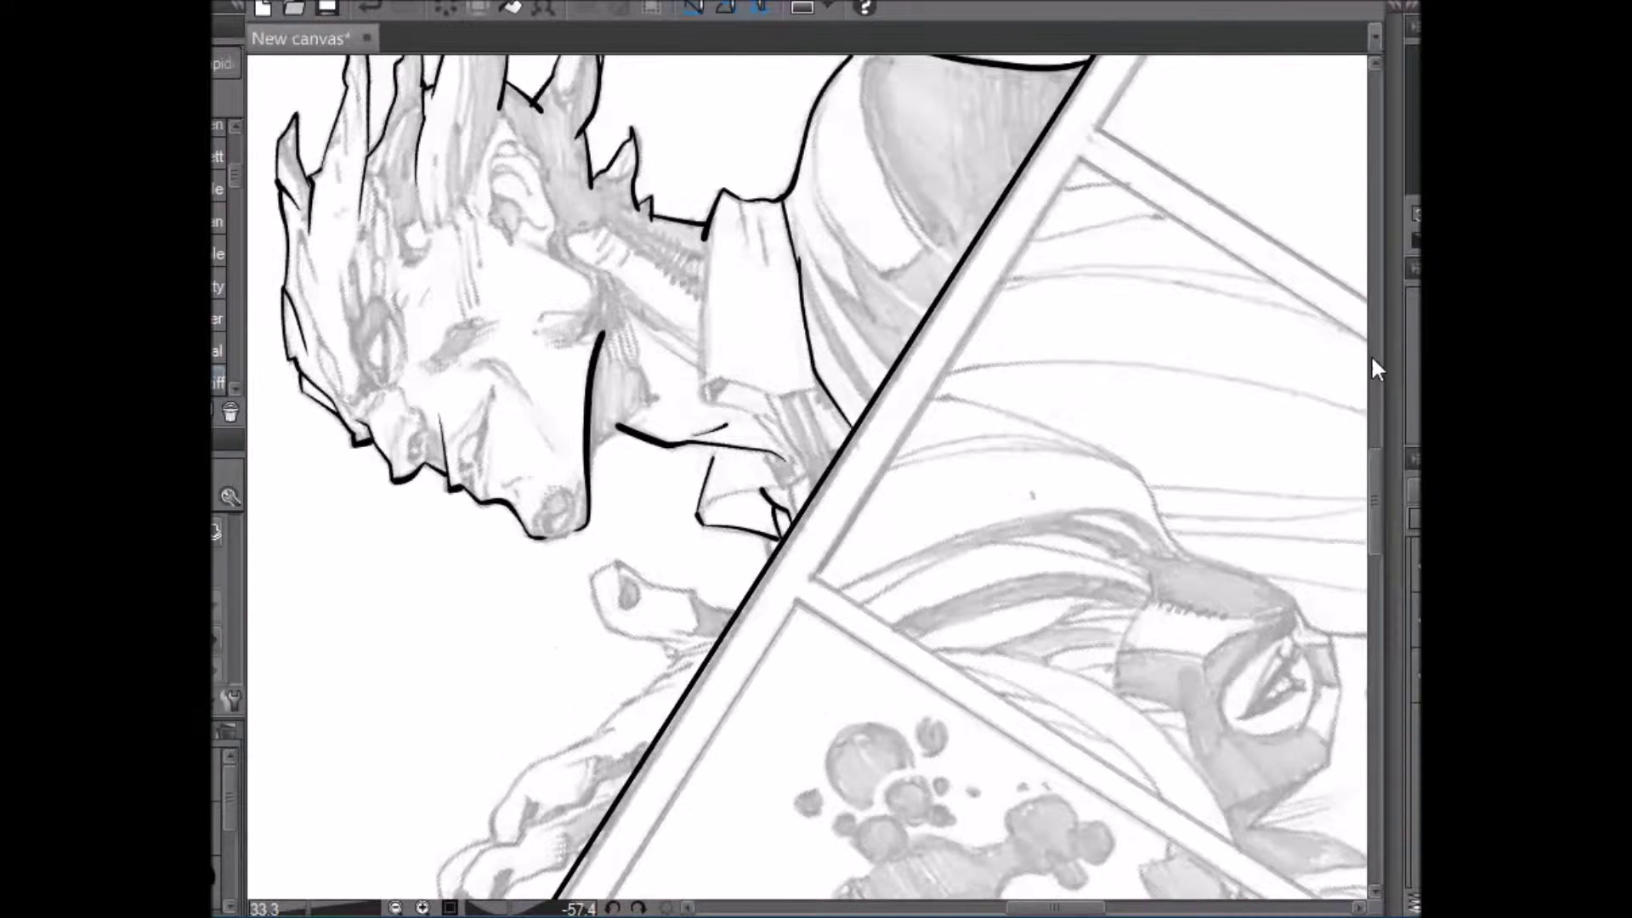
pyautogui.scroll(-3, 1372, 472)
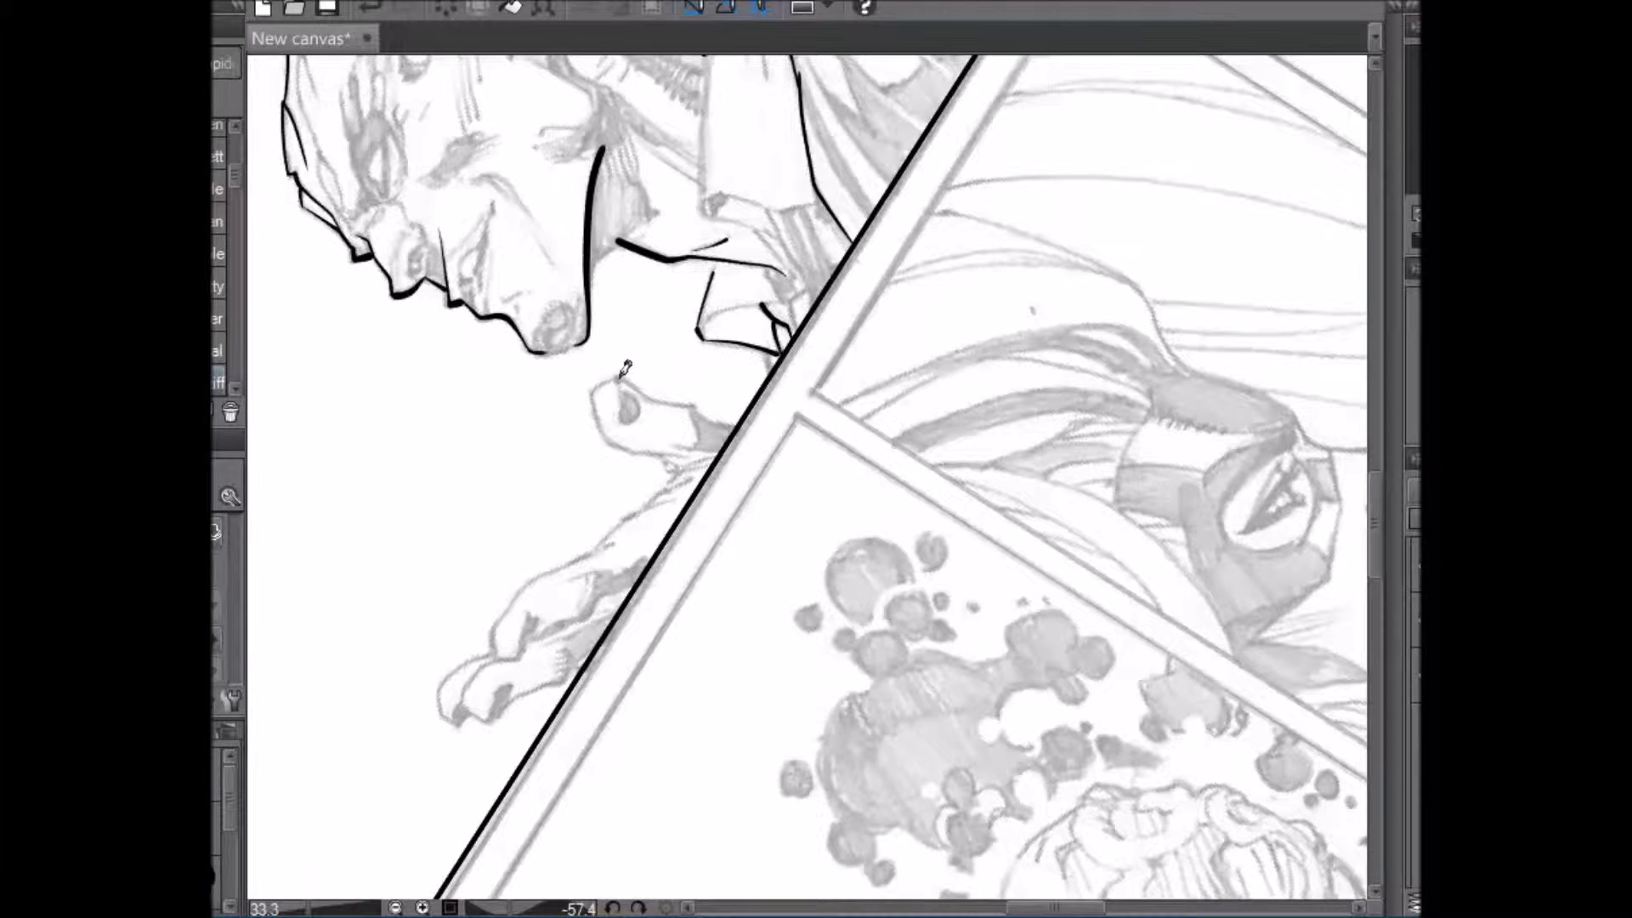
pyautogui.press('r')
pyautogui.moveTo(667, 332); pyautogui.dragTo(876, 271)
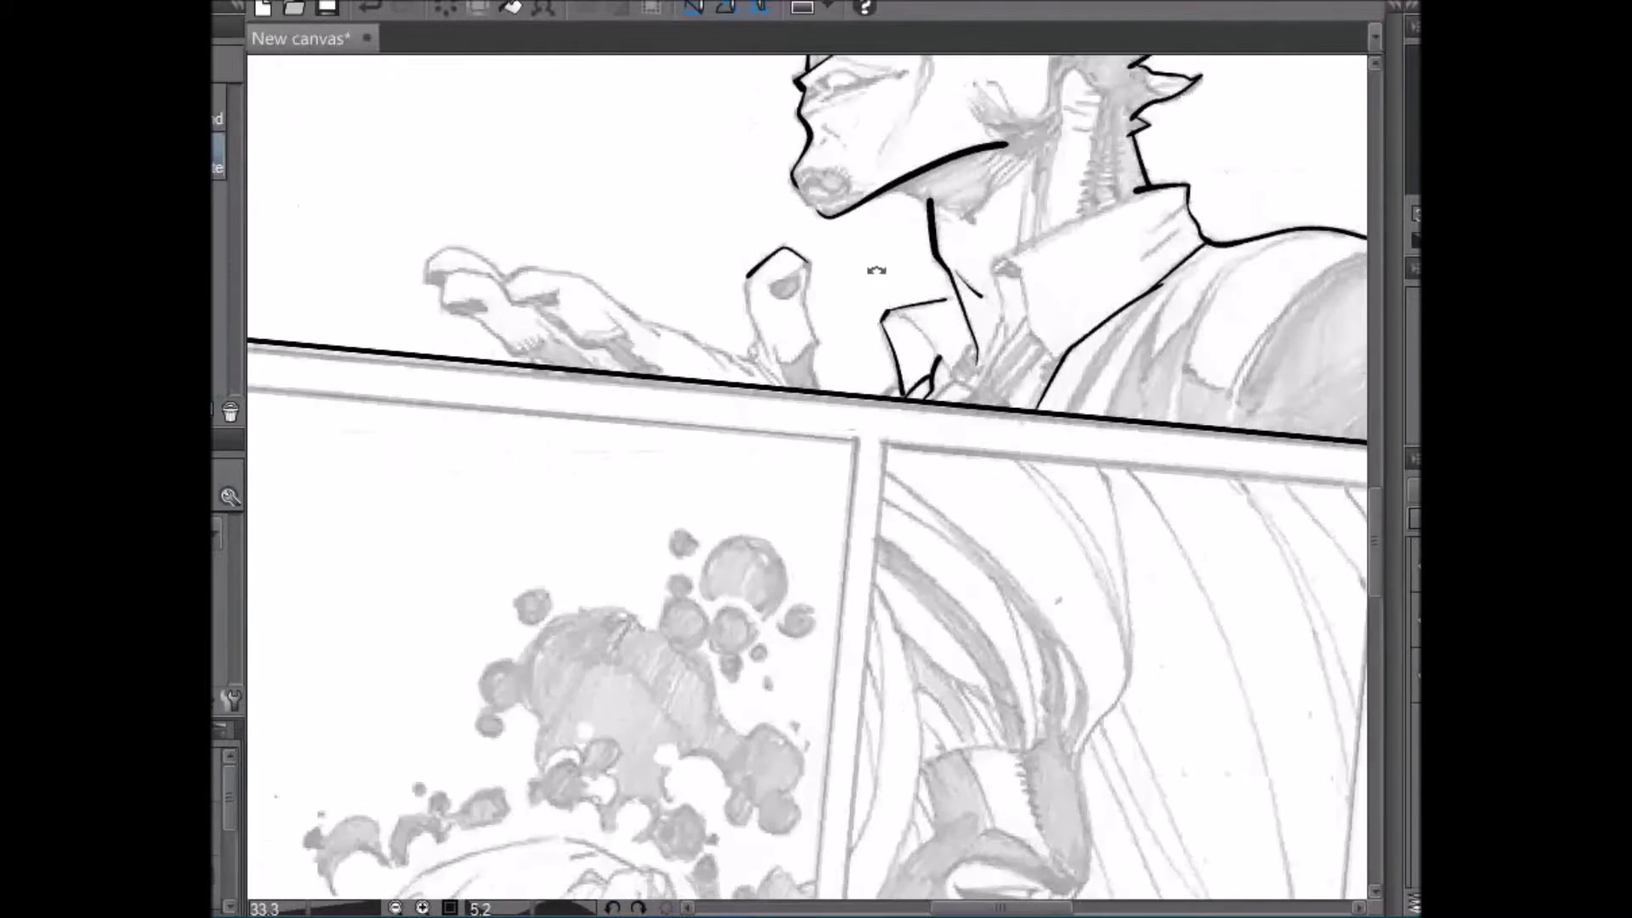
pyautogui.press('p')
pyautogui.moveTo(770, 354); pyautogui.dragTo(753, 262)
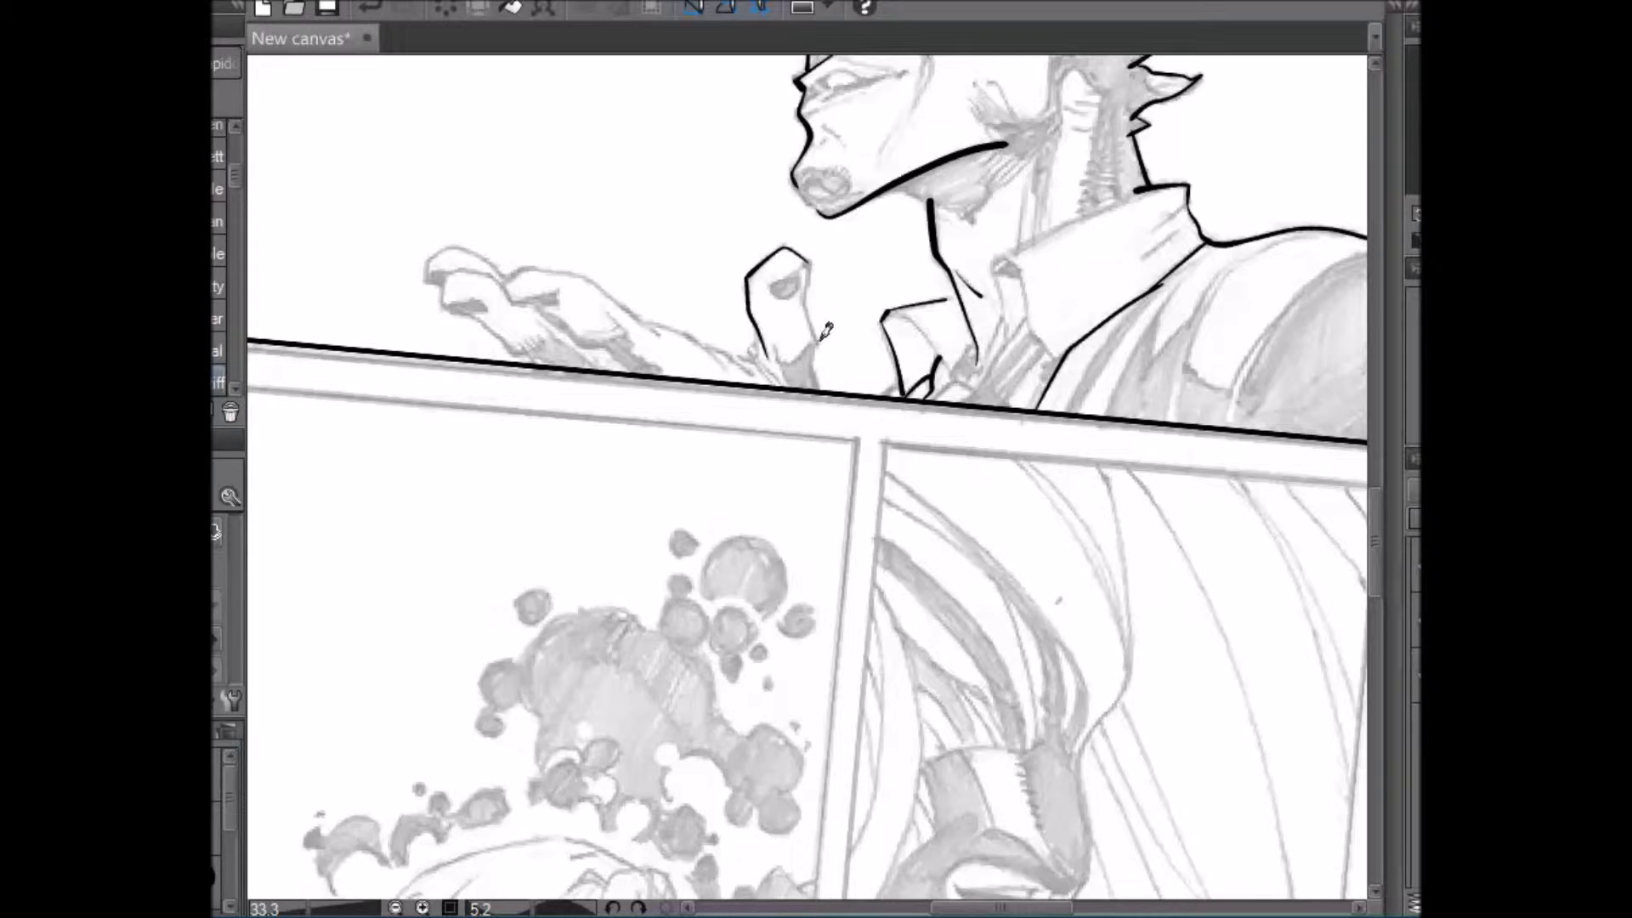
pyautogui.moveTo(826, 380); pyautogui.dragTo(814, 259)
# - Ink the upper contour of the open hand from the fingertip back to the wrist
pyautogui.hotkey('shift', 'space')
pyautogui.moveTo(1076, 205); pyautogui.dragTo(737, 120)
pyautogui.scroll(-3, 1372, 508)
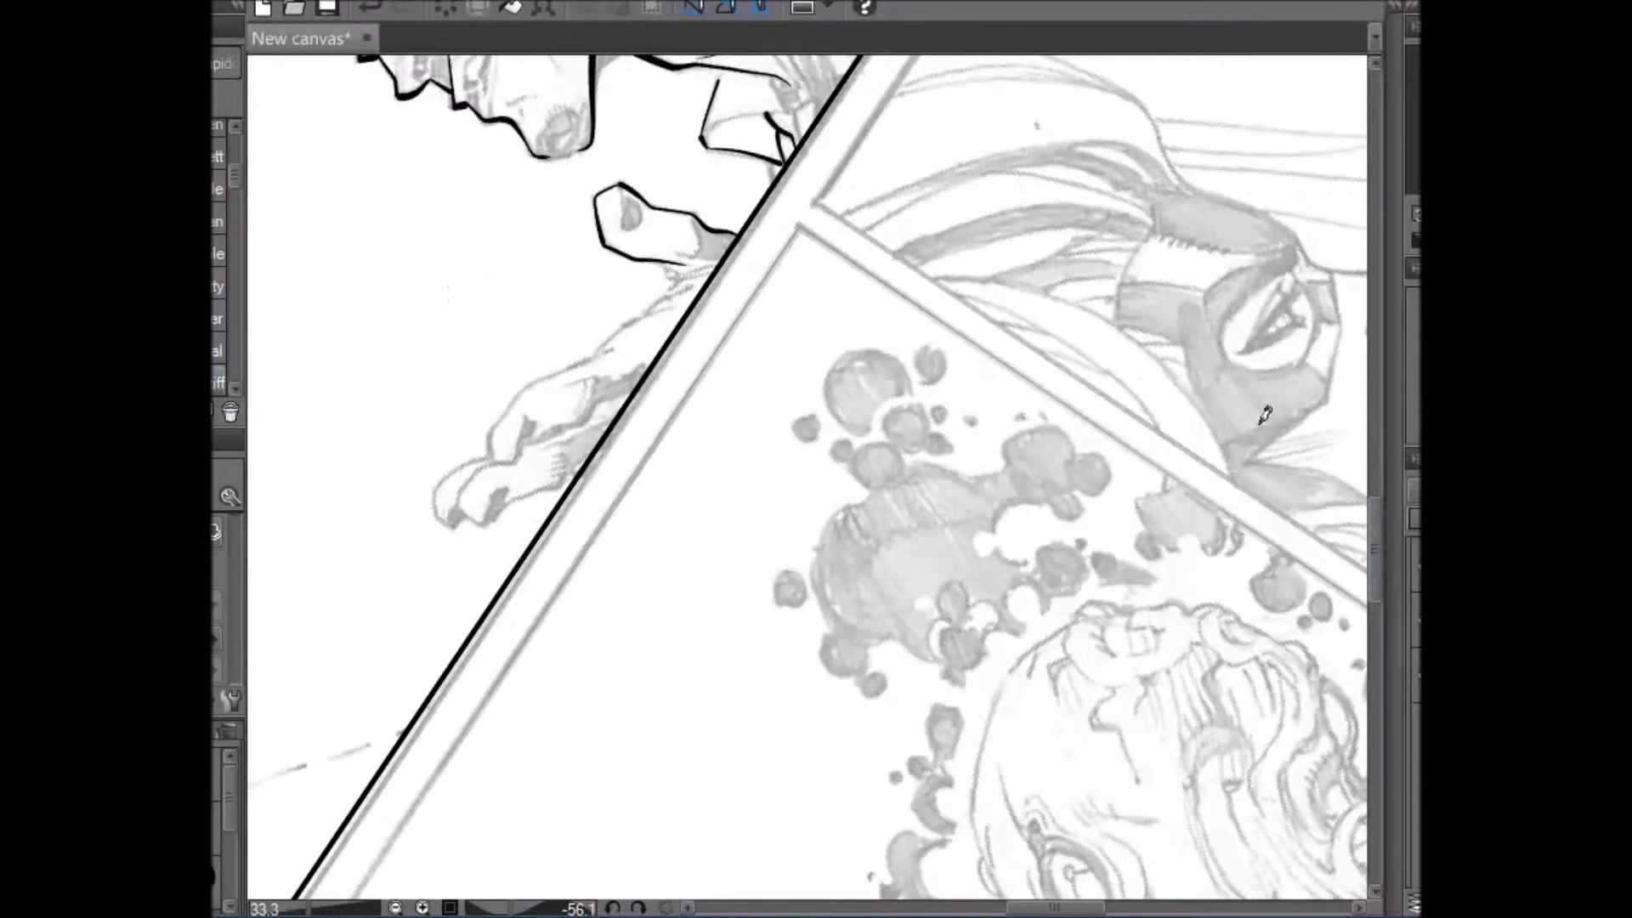
pyautogui.moveTo(497, 453)
pyautogui.mouseDown()
pyautogui.moveTo(495, 421)
pyautogui.moveTo(518, 396)
pyautogui.moveTo(632, 317)
pyautogui.mouseUp()
pyautogui.moveTo(597, 348); pyautogui.dragTo(688, 278)
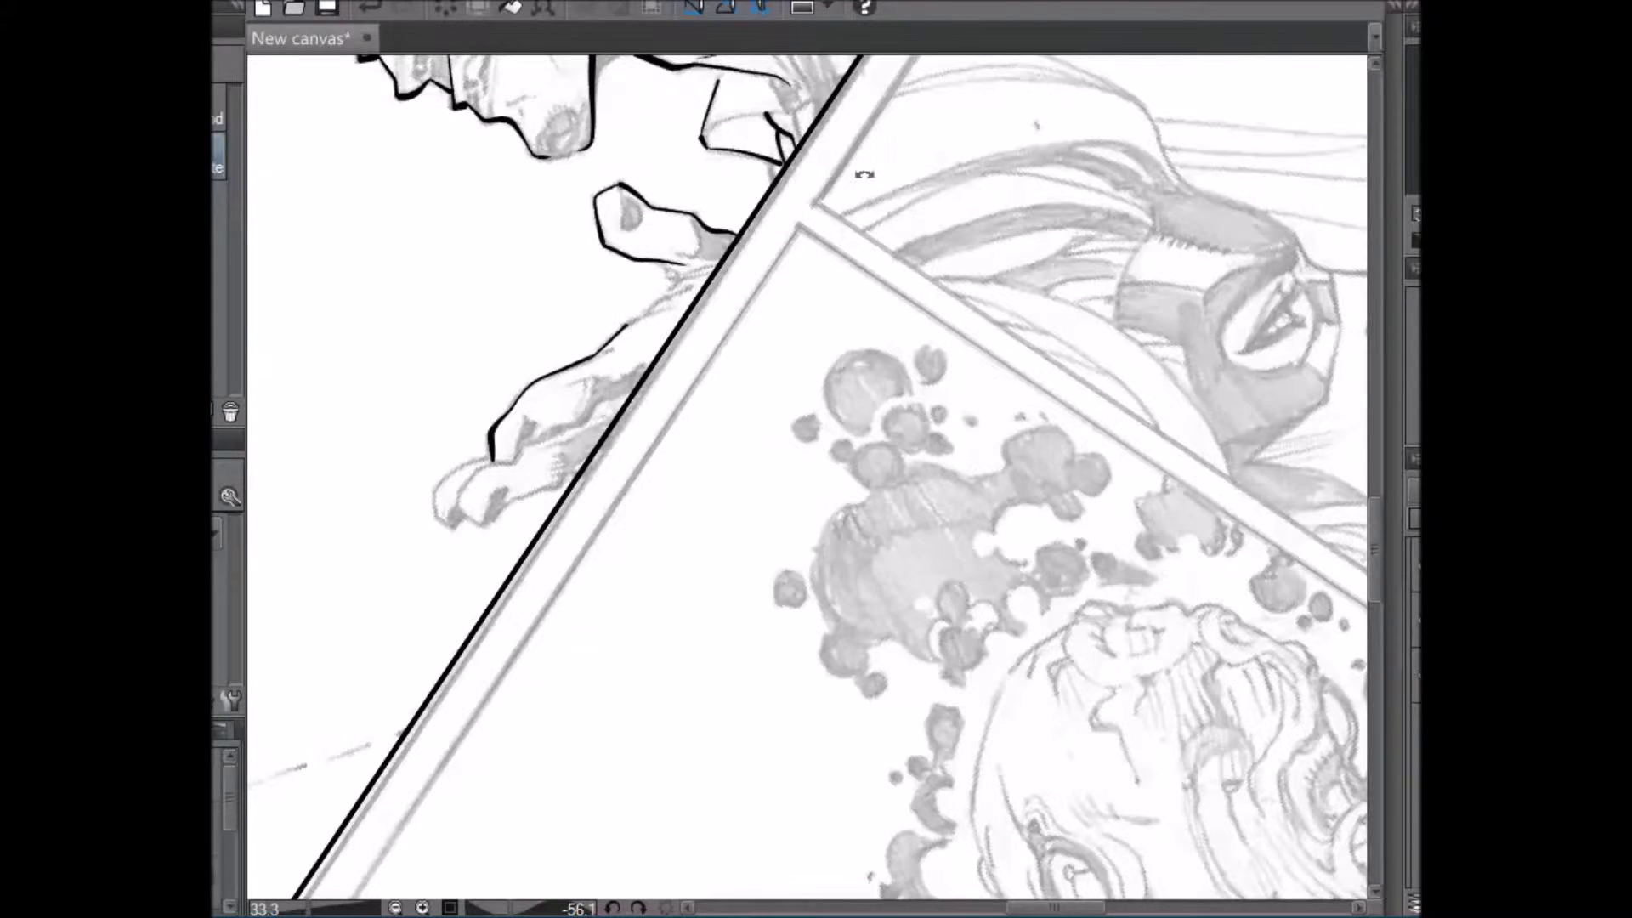
# - Ink the creases at the thumb's base and the outlines of the hand's remaining two fingers
pyautogui.moveTo(863, 173); pyautogui.dragTo(622, 222)
pyautogui.moveTo(597, 445); pyautogui.dragTo(583, 481)
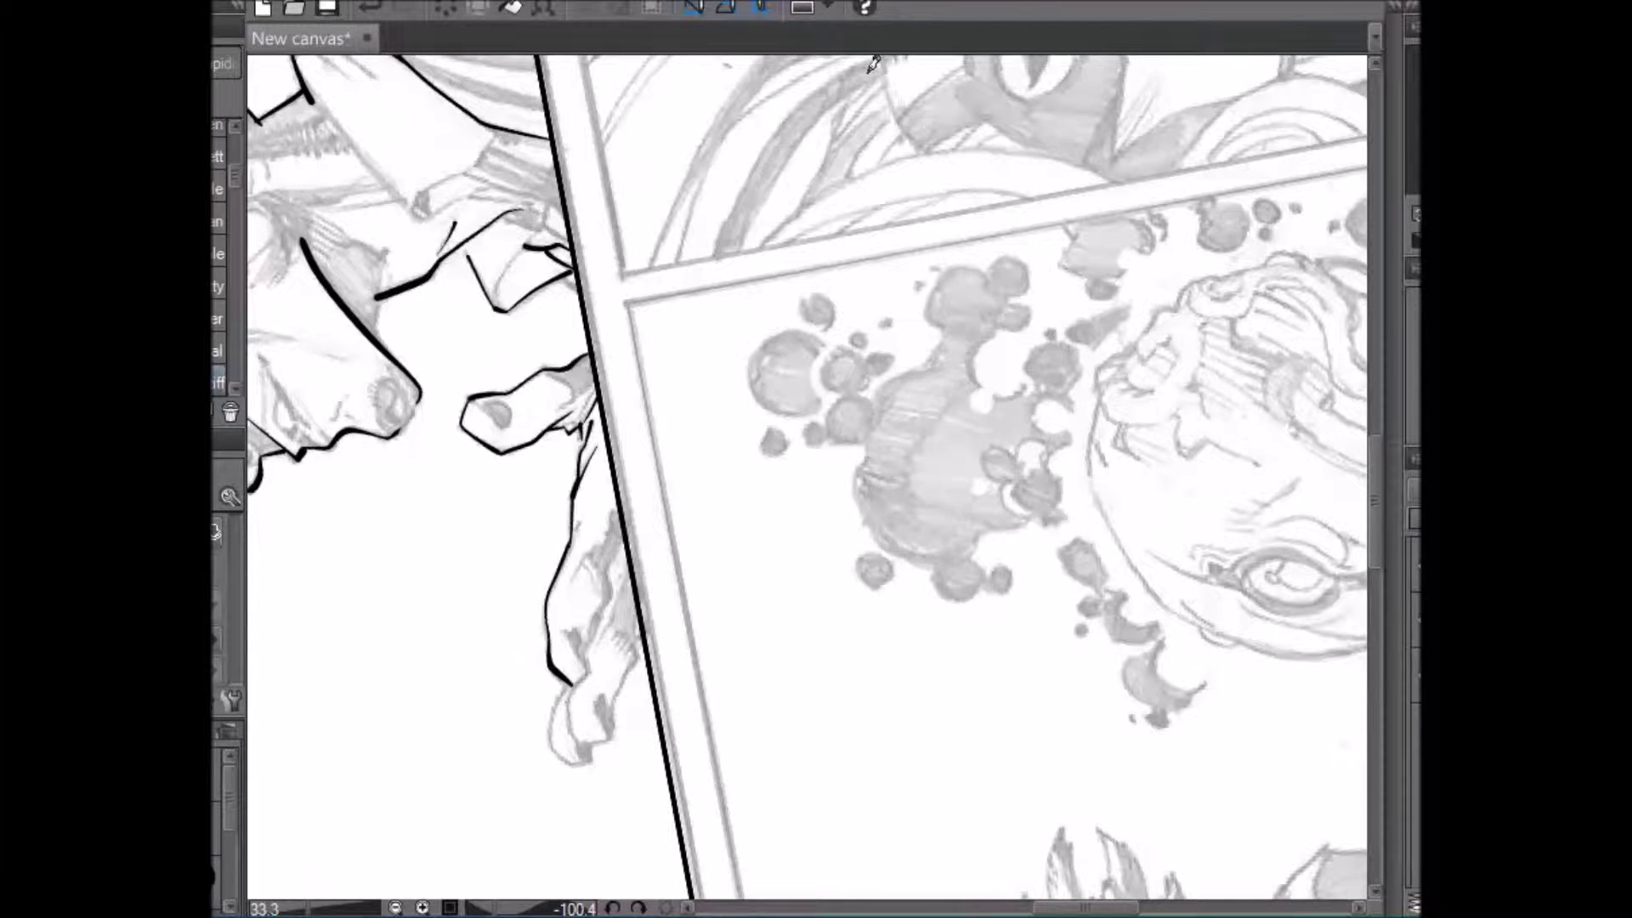
pyautogui.moveTo(575, 687)
pyautogui.mouseDown()
pyautogui.moveTo(579, 743)
pyautogui.moveTo(632, 715)
pyautogui.moveTo(618, 729)
pyautogui.moveTo(644, 641)
pyautogui.mouseUp()
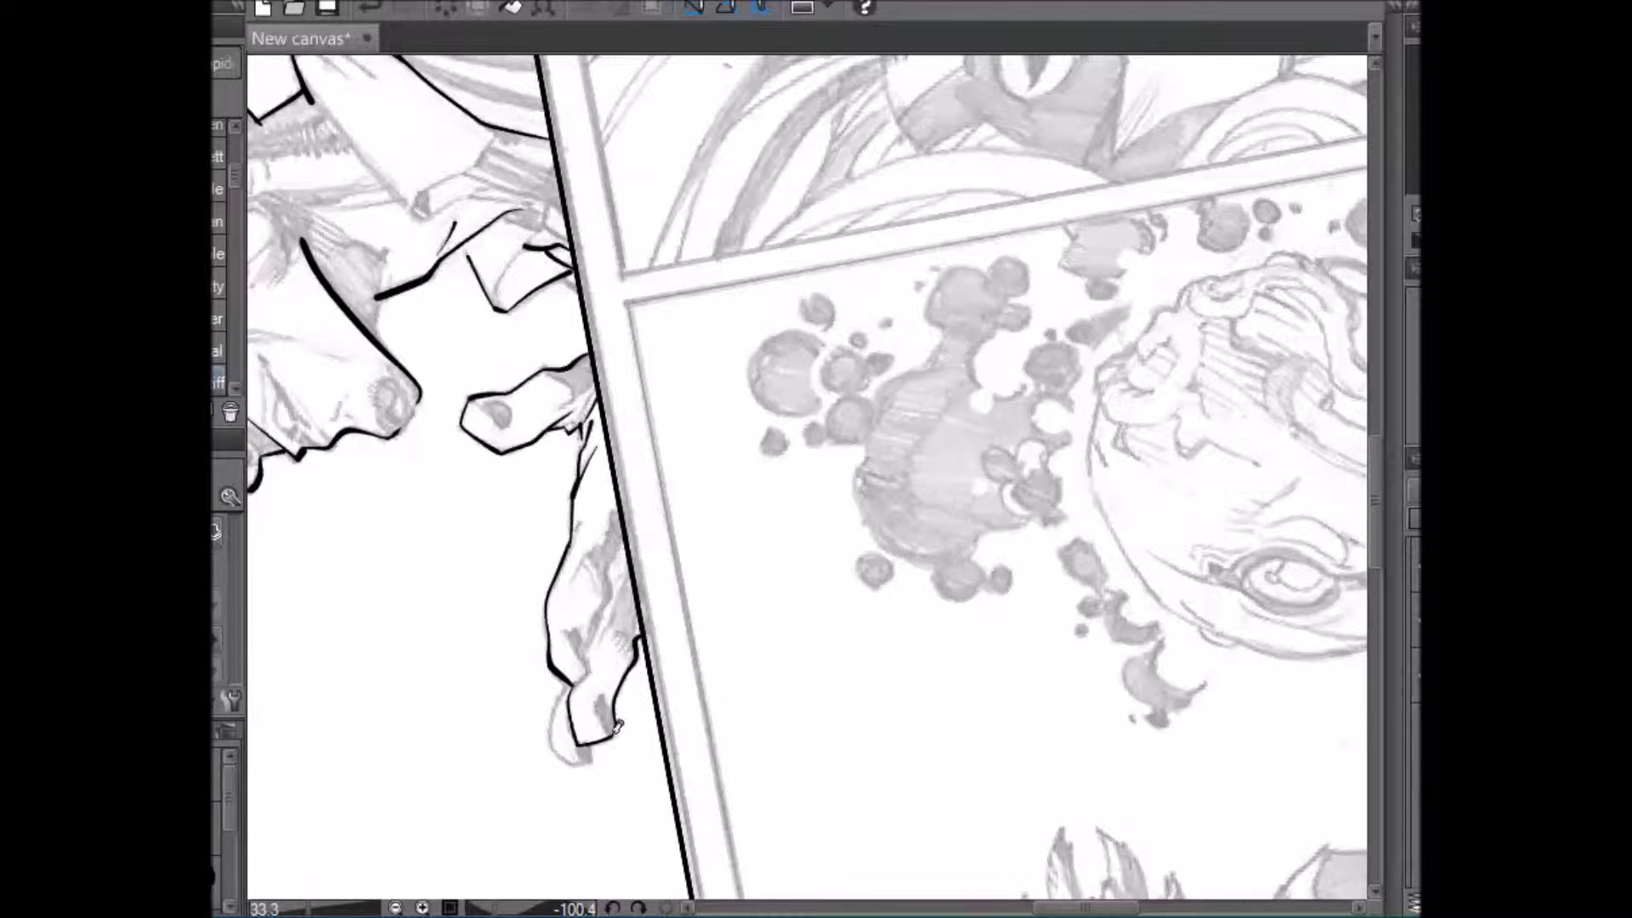
pyautogui.moveTo(594, 749)
pyautogui.mouseDown()
pyautogui.moveTo(575, 763)
pyautogui.moveTo(553, 729)
pyautogui.moveTo(567, 676)
pyautogui.mouseUp()
pyautogui.moveTo(800, 191); pyautogui.dragTo(1050, 320)
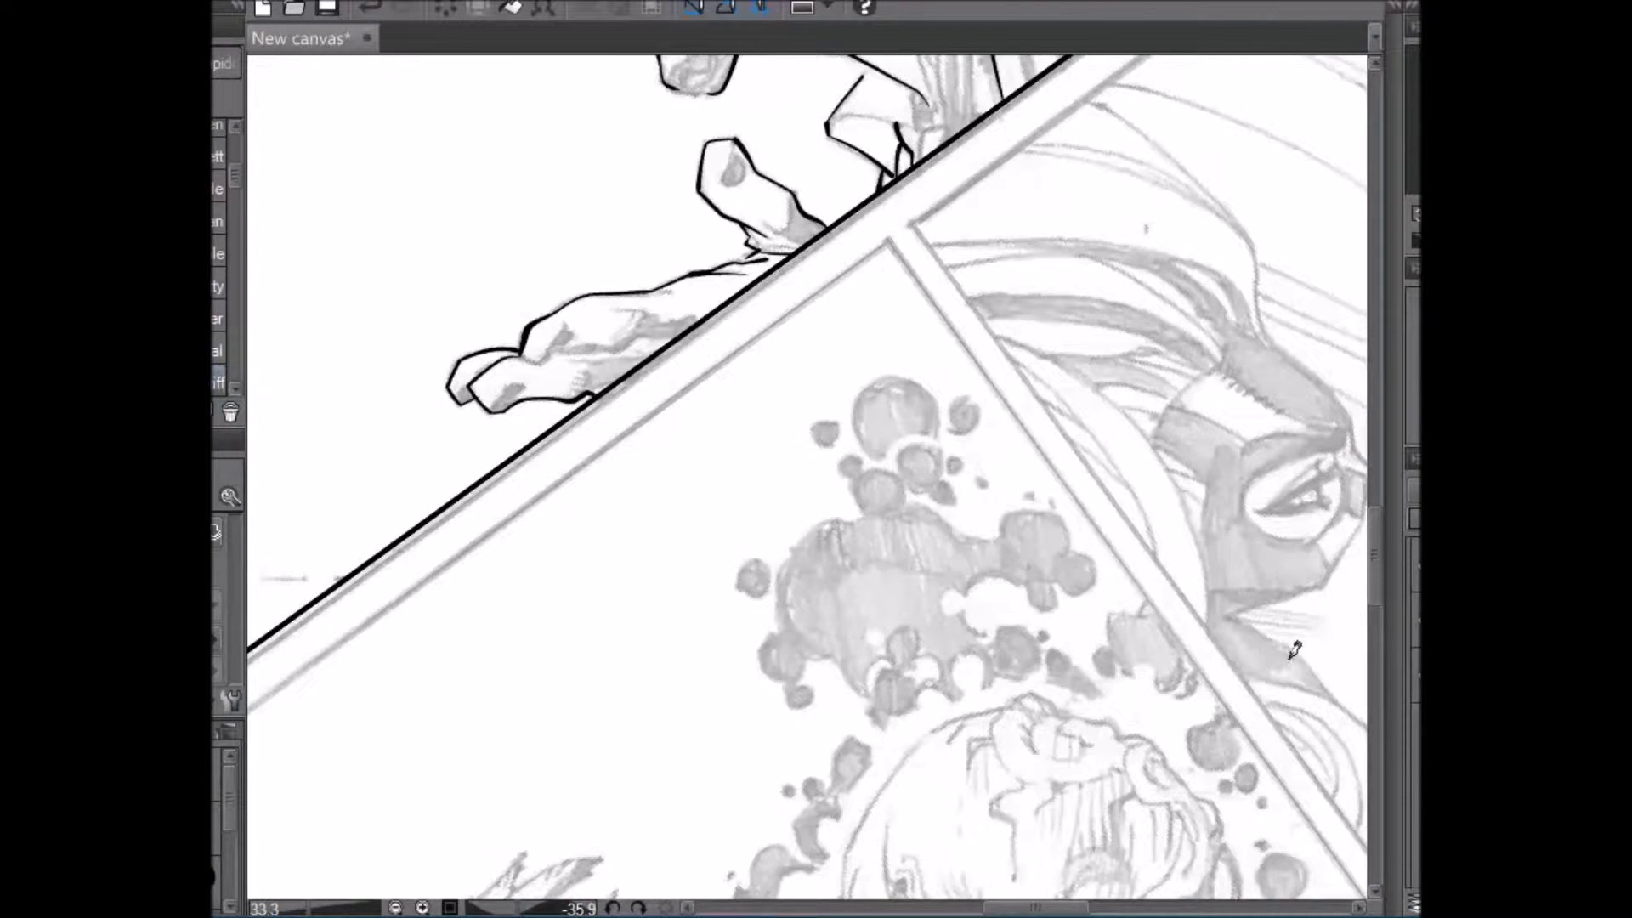
pyautogui.moveTo(1374, 549); pyautogui.dragTo(1370, 442)
pyautogui.moveTo(1044, 908); pyautogui.dragTo(1077, 908)
pyautogui.hotkey('shift', 'space')
pyautogui.moveTo(1152, 224); pyautogui.dragTo(1289, 386)
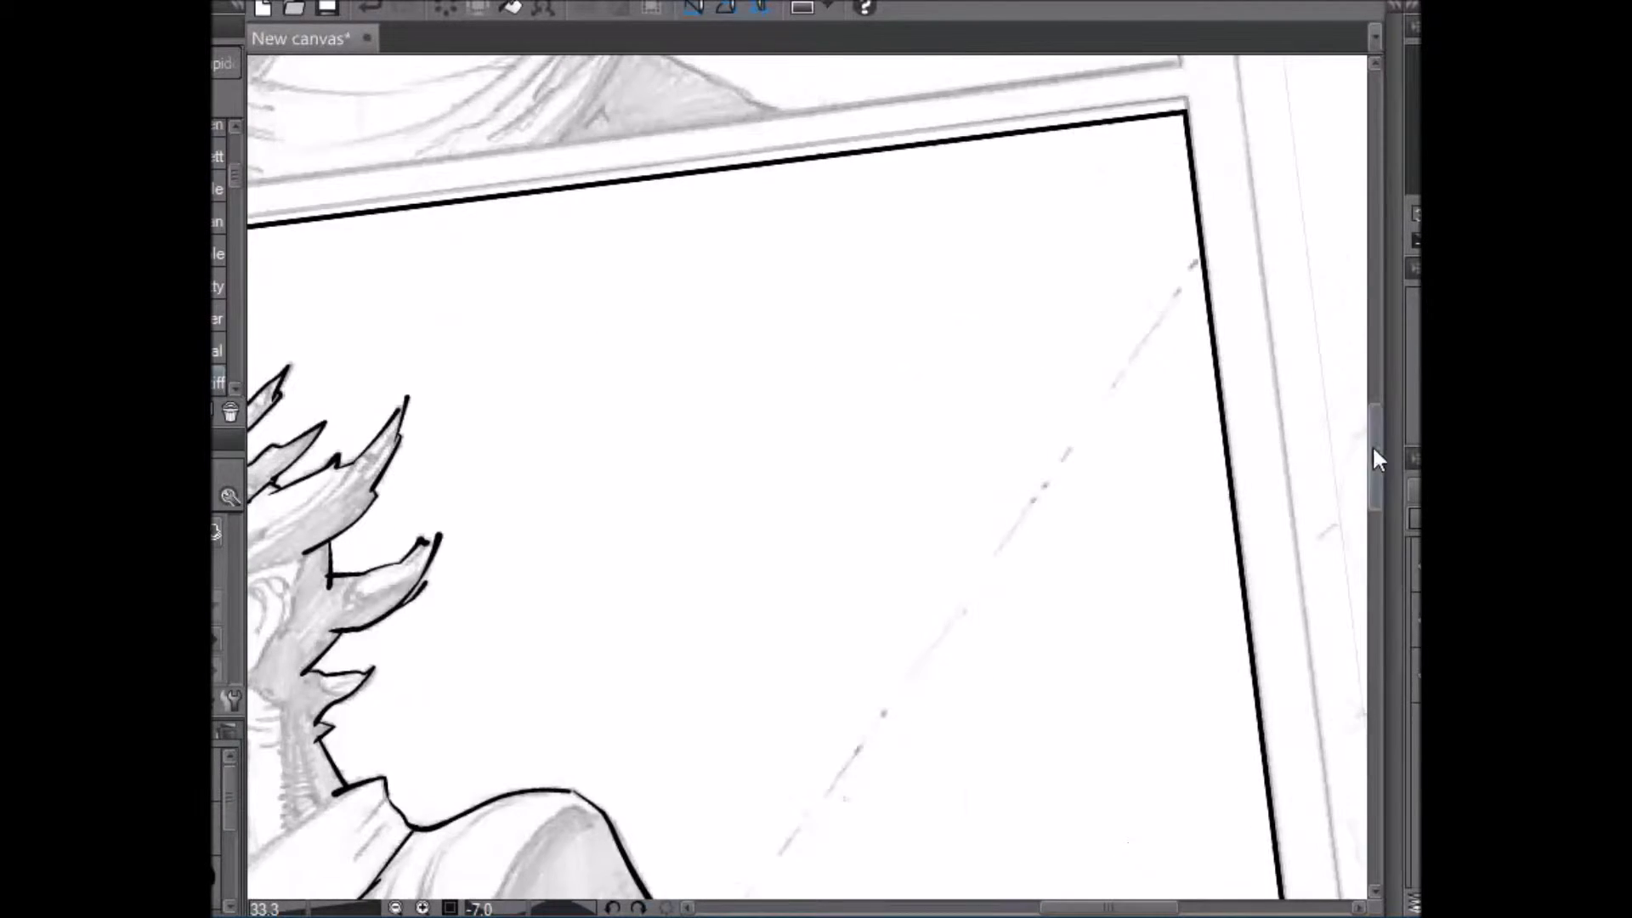
# - Ink the lower and middle dashes of the broken diagonal line rising from the man's shoulder
pyautogui.moveTo(1377, 458); pyautogui.dragTo(1377, 497)
pyautogui.moveTo(716, 651); pyautogui.dragTo(767, 576)
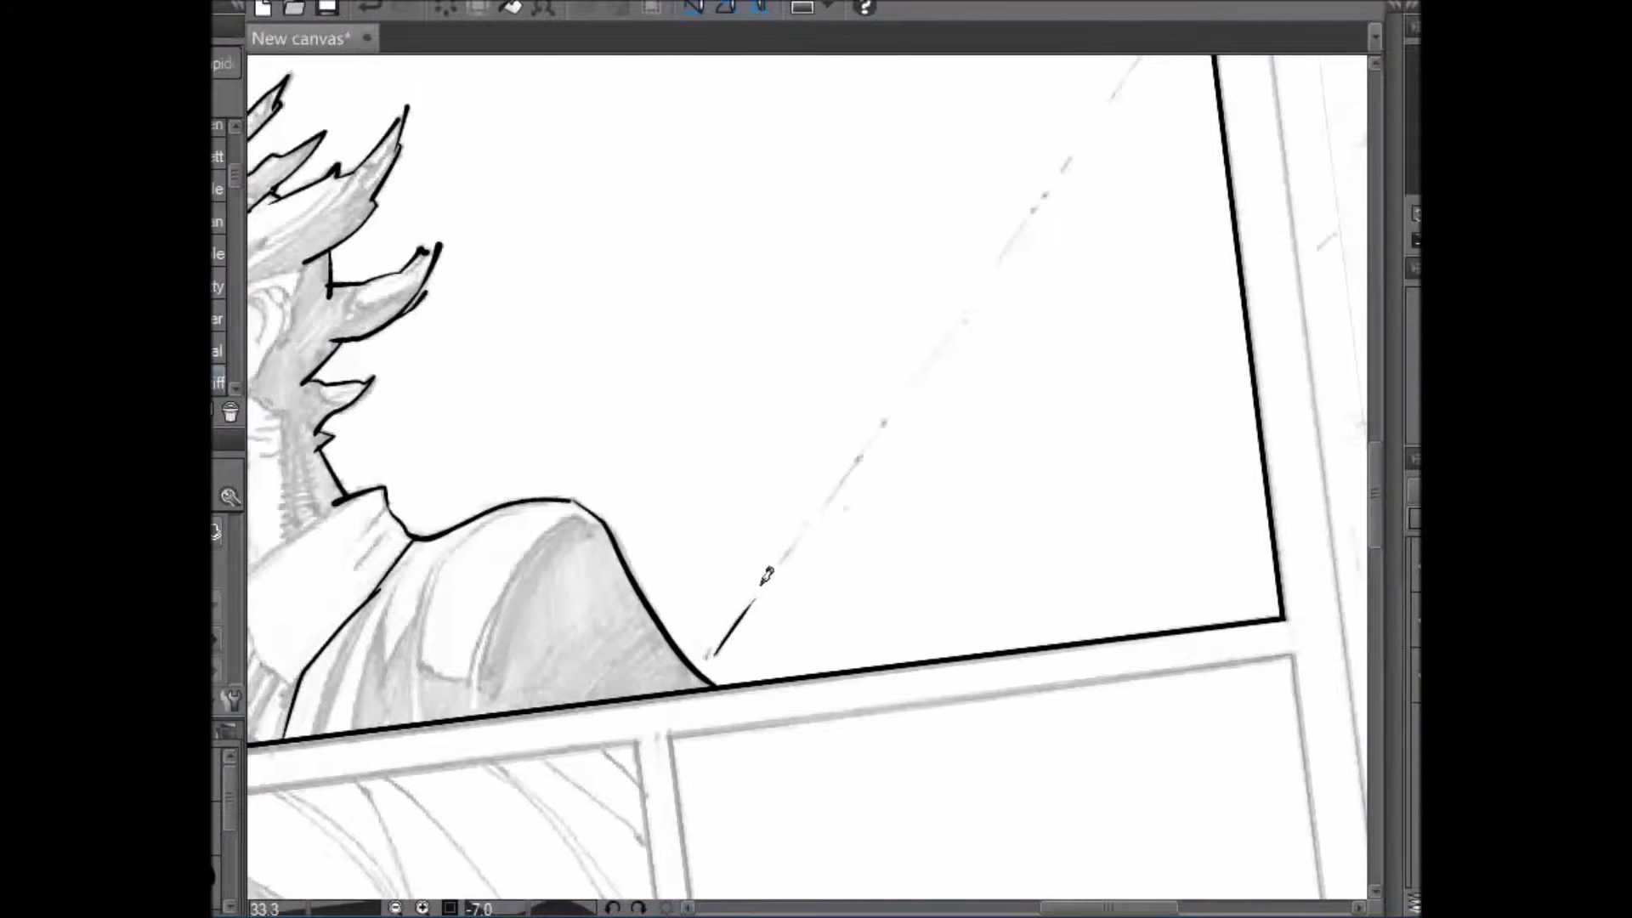
pyautogui.hotkey('ctrl', 'z')
pyautogui.moveTo(715, 655); pyautogui.dragTo(767, 575)
pyautogui.moveTo(779, 553); pyautogui.dragTo(859, 454)
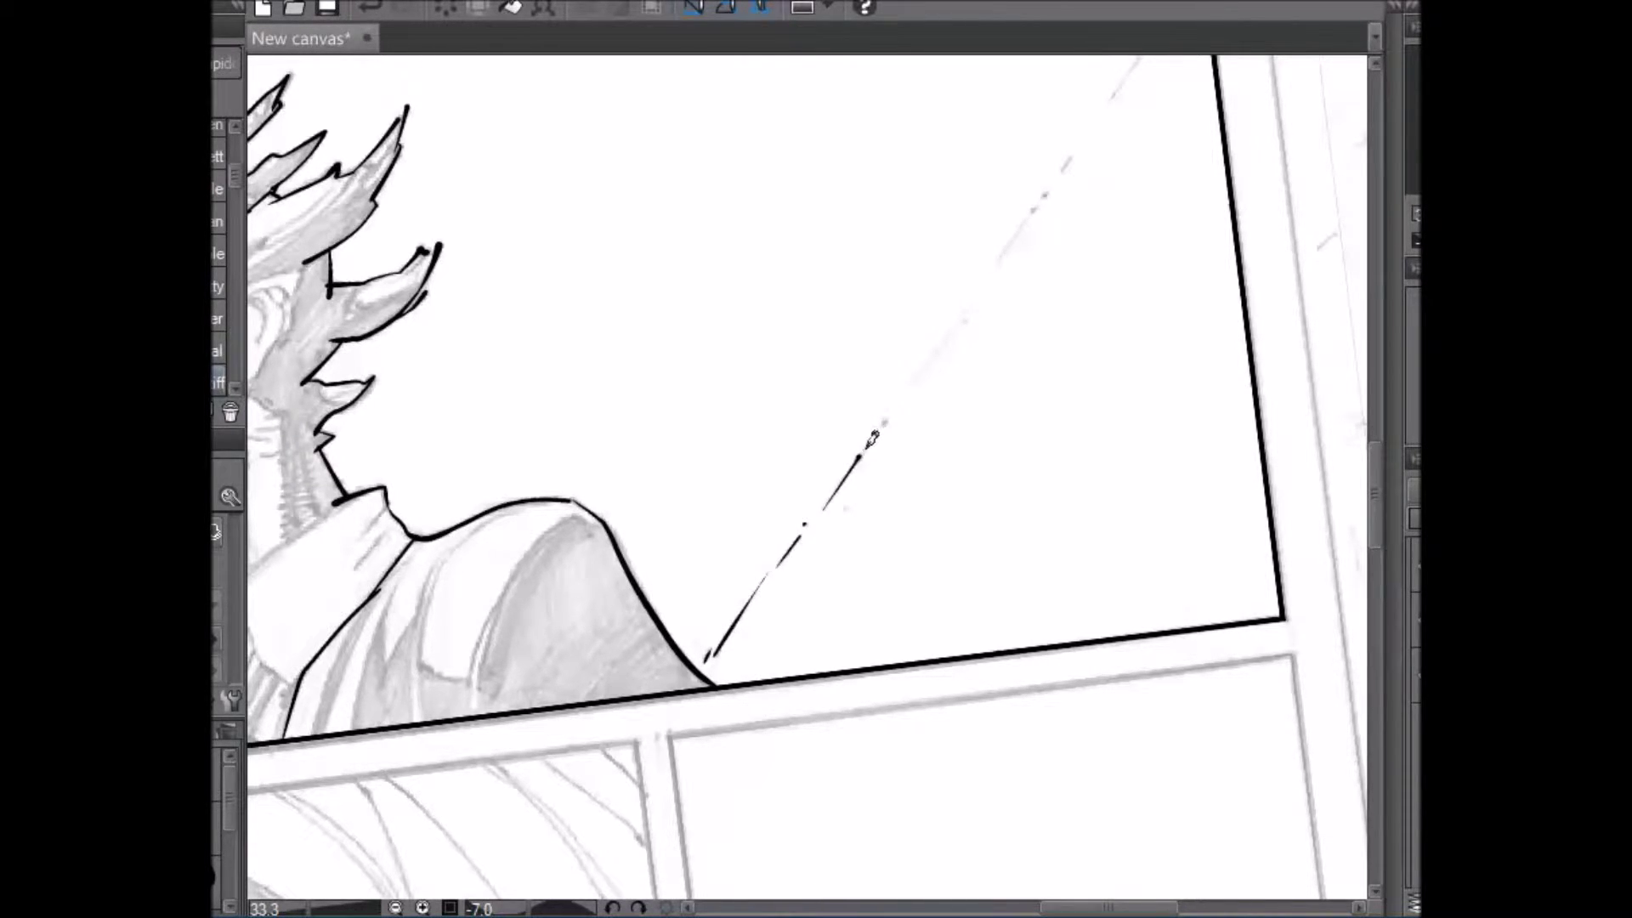
pyautogui.moveTo(887, 420); pyautogui.dragTo(1037, 204)
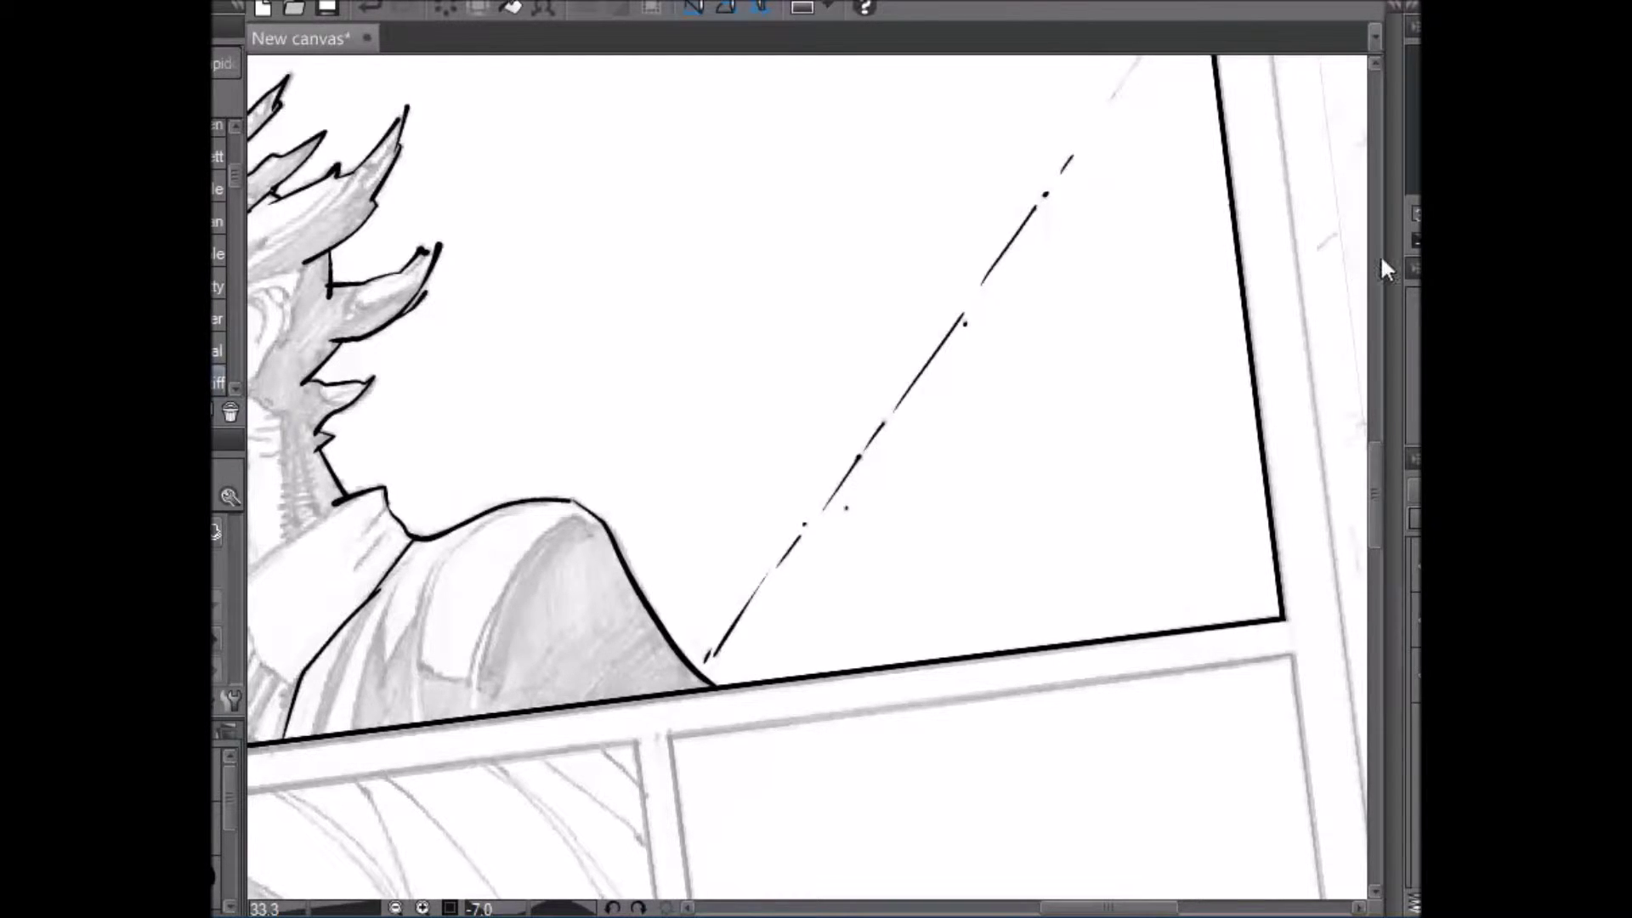
# - Ink the upper dashes of the shoulder-side diagonal until they reach the panel's right border, redoing the first stroke
pyautogui.moveTo(1380, 521); pyautogui.dragTo(1374, 491)
pyautogui.moveTo(1106, 308); pyautogui.dragTo(1189, 188)
pyautogui.hotkey('ctrl', 'z')
pyautogui.moveTo(1108, 308); pyautogui.dragTo(1181, 203)
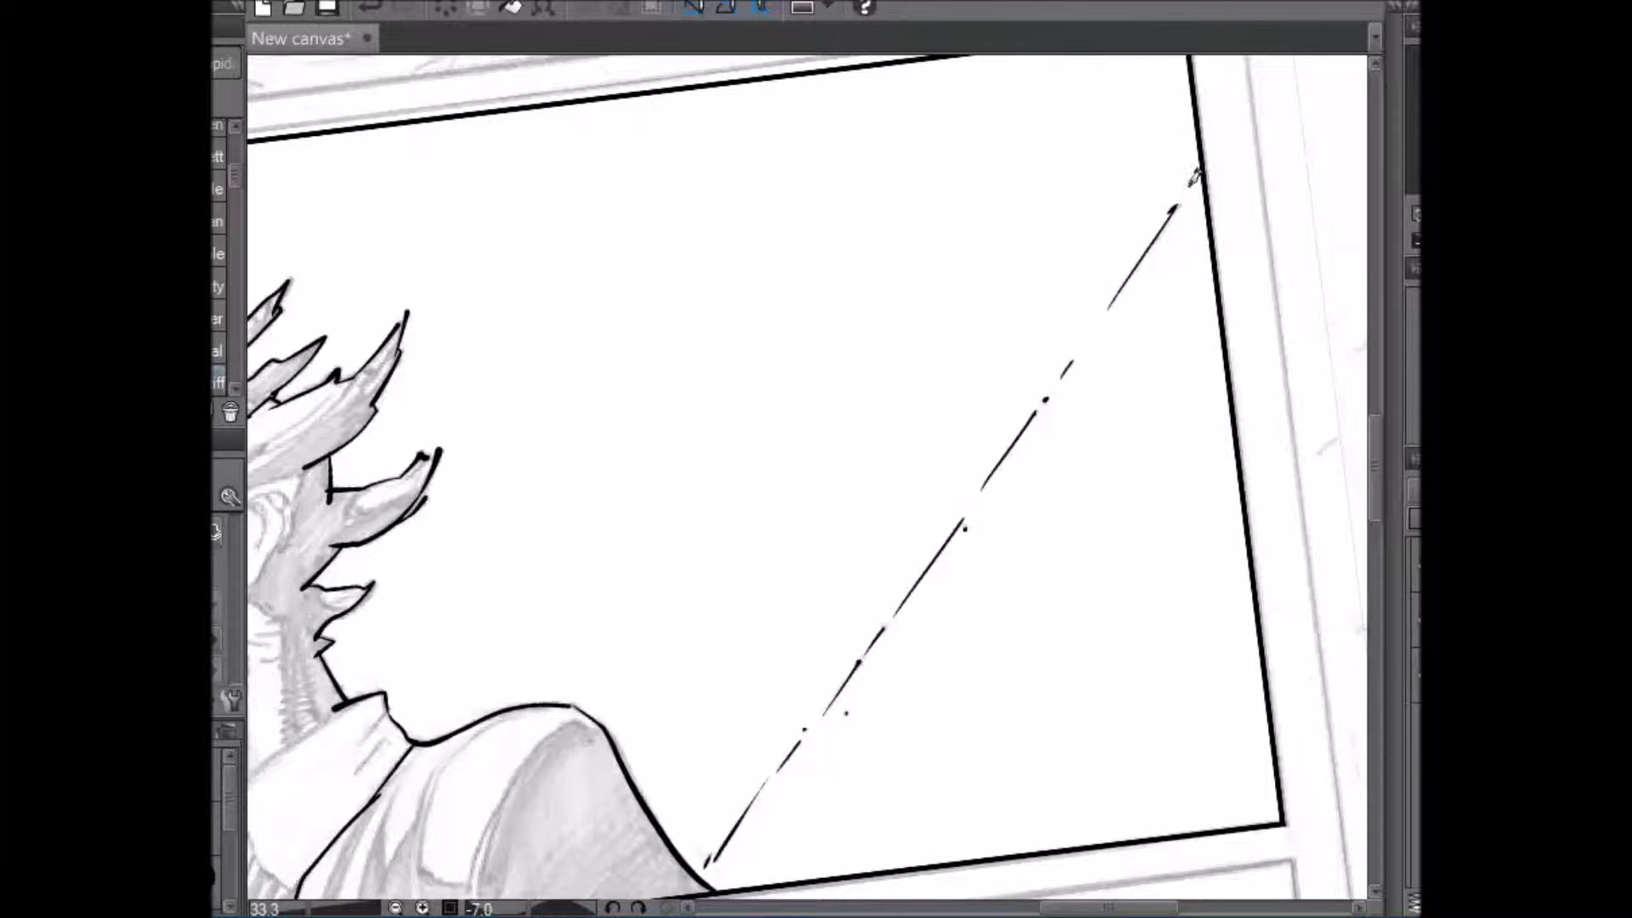
# - Ink the lower part of the long broken diagonal in front of the man, starting at its bottom corner
pyautogui.moveTo(1372, 469); pyautogui.dragTo(1376, 504)
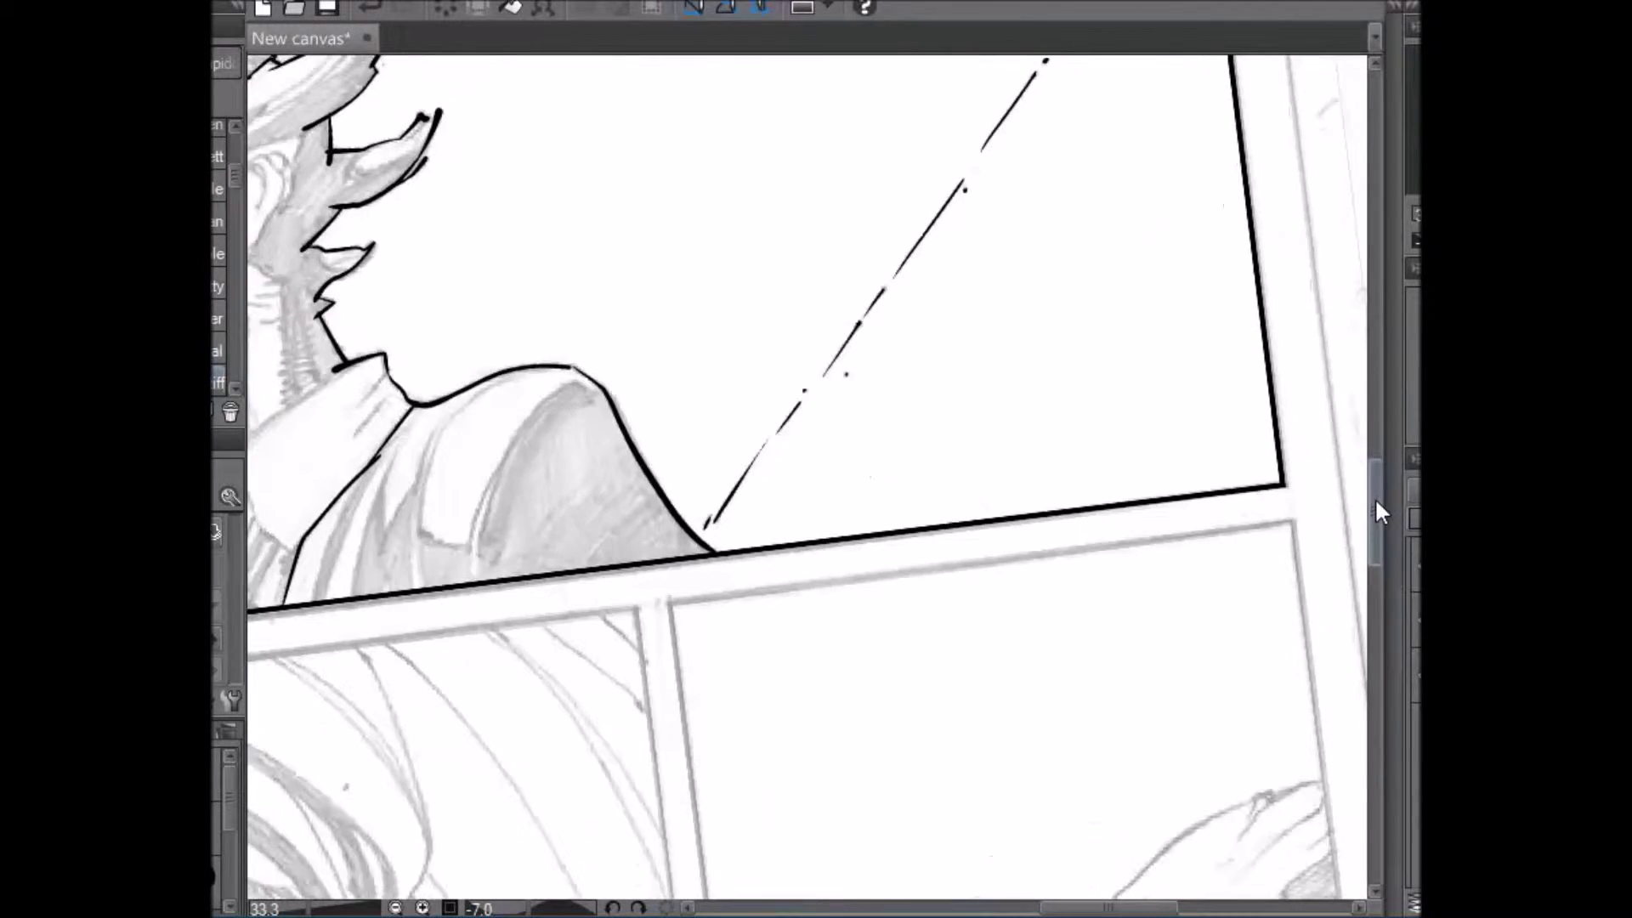
pyautogui.moveTo(1172, 906); pyautogui.dragTo(1003, 907)
pyautogui.moveTo(508, 573); pyautogui.dragTo(641, 340)
pyautogui.hotkey('ctrl', 'z')
pyautogui.moveTo(508, 573); pyautogui.dragTo(643, 340)
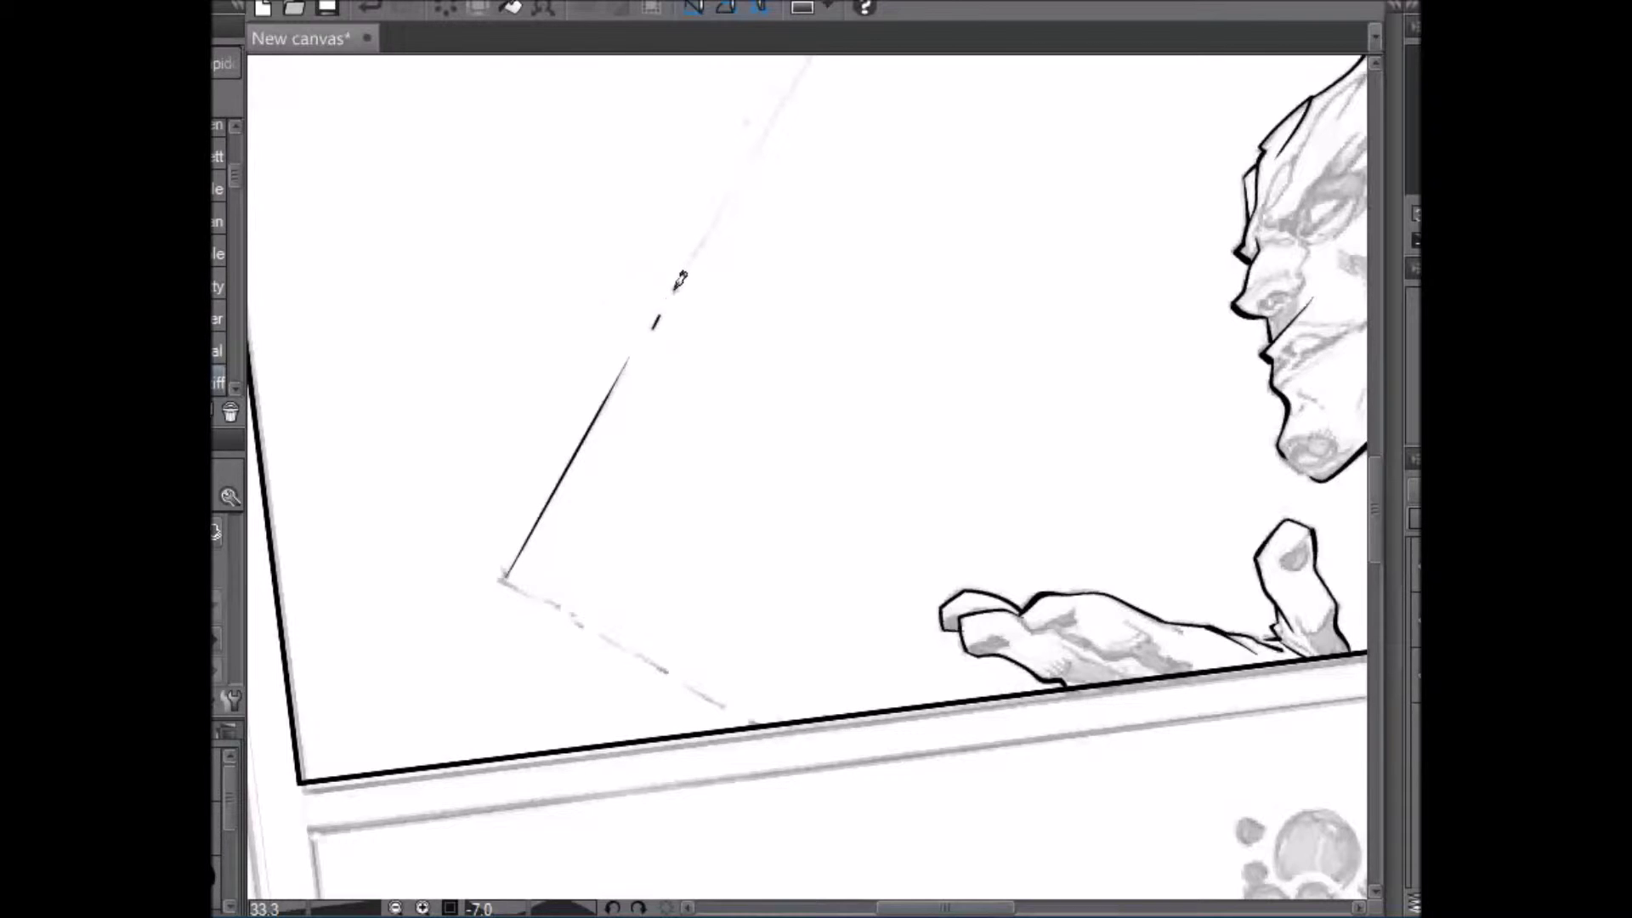
# - Ink the upper stretch of the long diagonal in front of the man up to the panel's top border
pyautogui.scroll(1, 1377, 522)
pyautogui.scroll(5, 1376, 522)
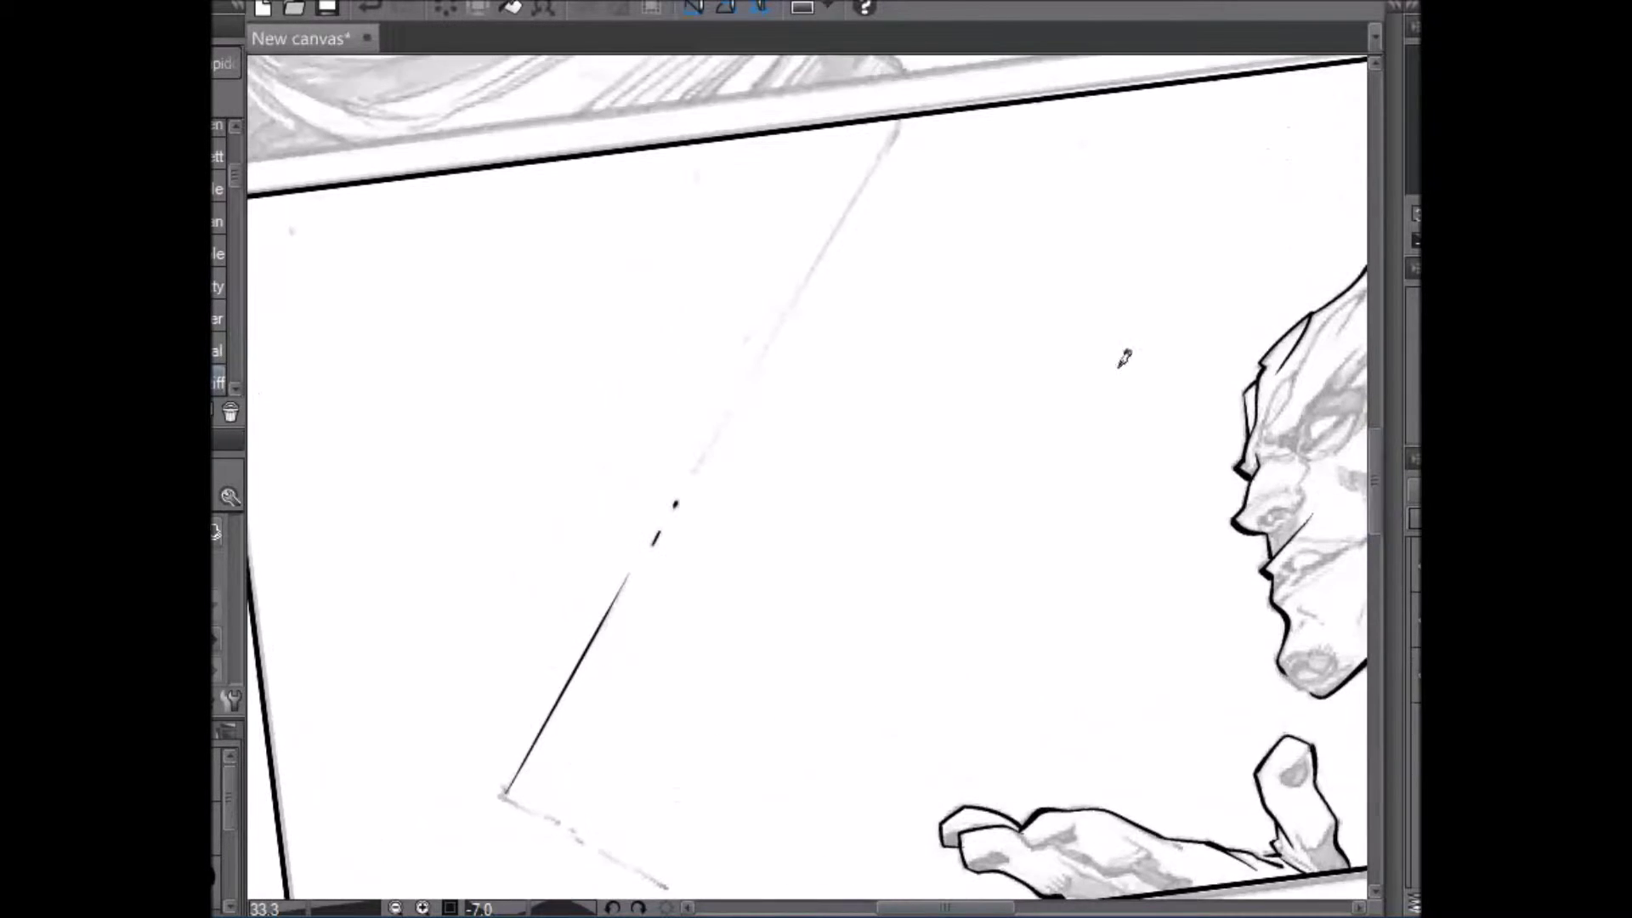
pyautogui.moveTo(702, 460); pyautogui.dragTo(882, 143)
pyautogui.hotkey('ctrl', 'z')
pyautogui.moveTo(706, 457); pyautogui.dragTo(897, 127)
pyautogui.hotkey('ctrl', 'z')
pyautogui.moveTo(700, 465); pyautogui.dragTo(899, 120)
pyautogui.hotkey('ctrl', 'z')
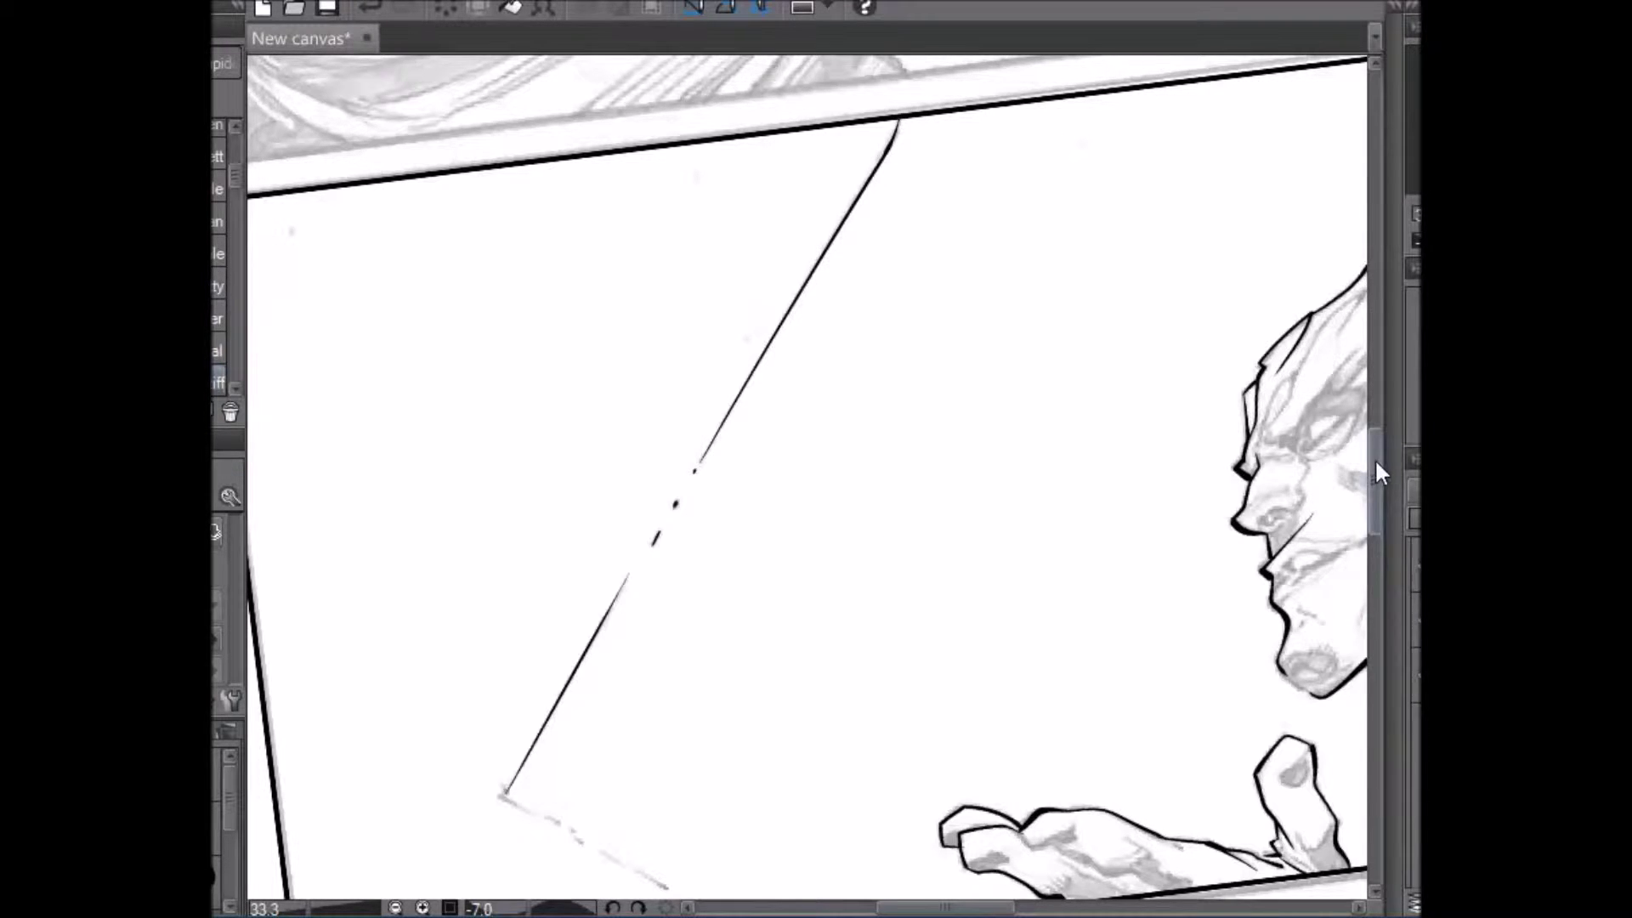
# - Ink the short broken line from the panel's bottom border up to the corner of the long diagonal
pyautogui.moveTo(1376, 462); pyautogui.dragTo(1376, 510)
pyautogui.hotkey('shift', 'space')
pyautogui.moveTo(724, 260); pyautogui.dragTo(928, 355)
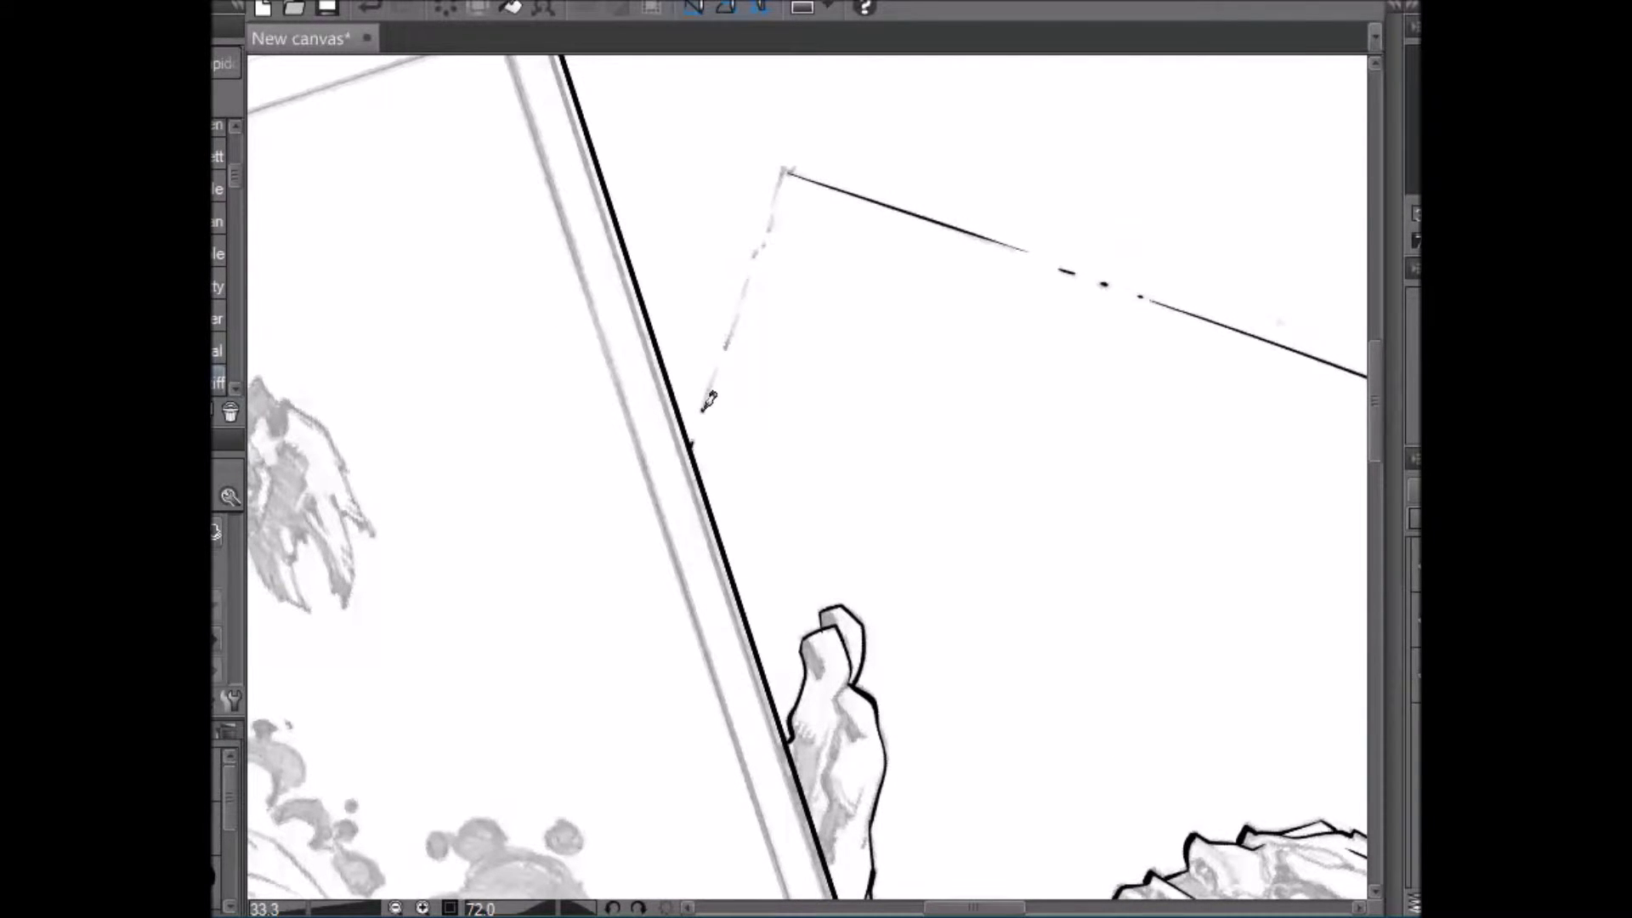
pyautogui.moveTo(705, 408); pyautogui.dragTo(718, 364)
pyautogui.moveTo(722, 339); pyautogui.dragTo(783, 217)
pyautogui.hotkey('ctrl', 'z')
pyautogui.moveTo(780, 207); pyautogui.dragTo(783, 170)
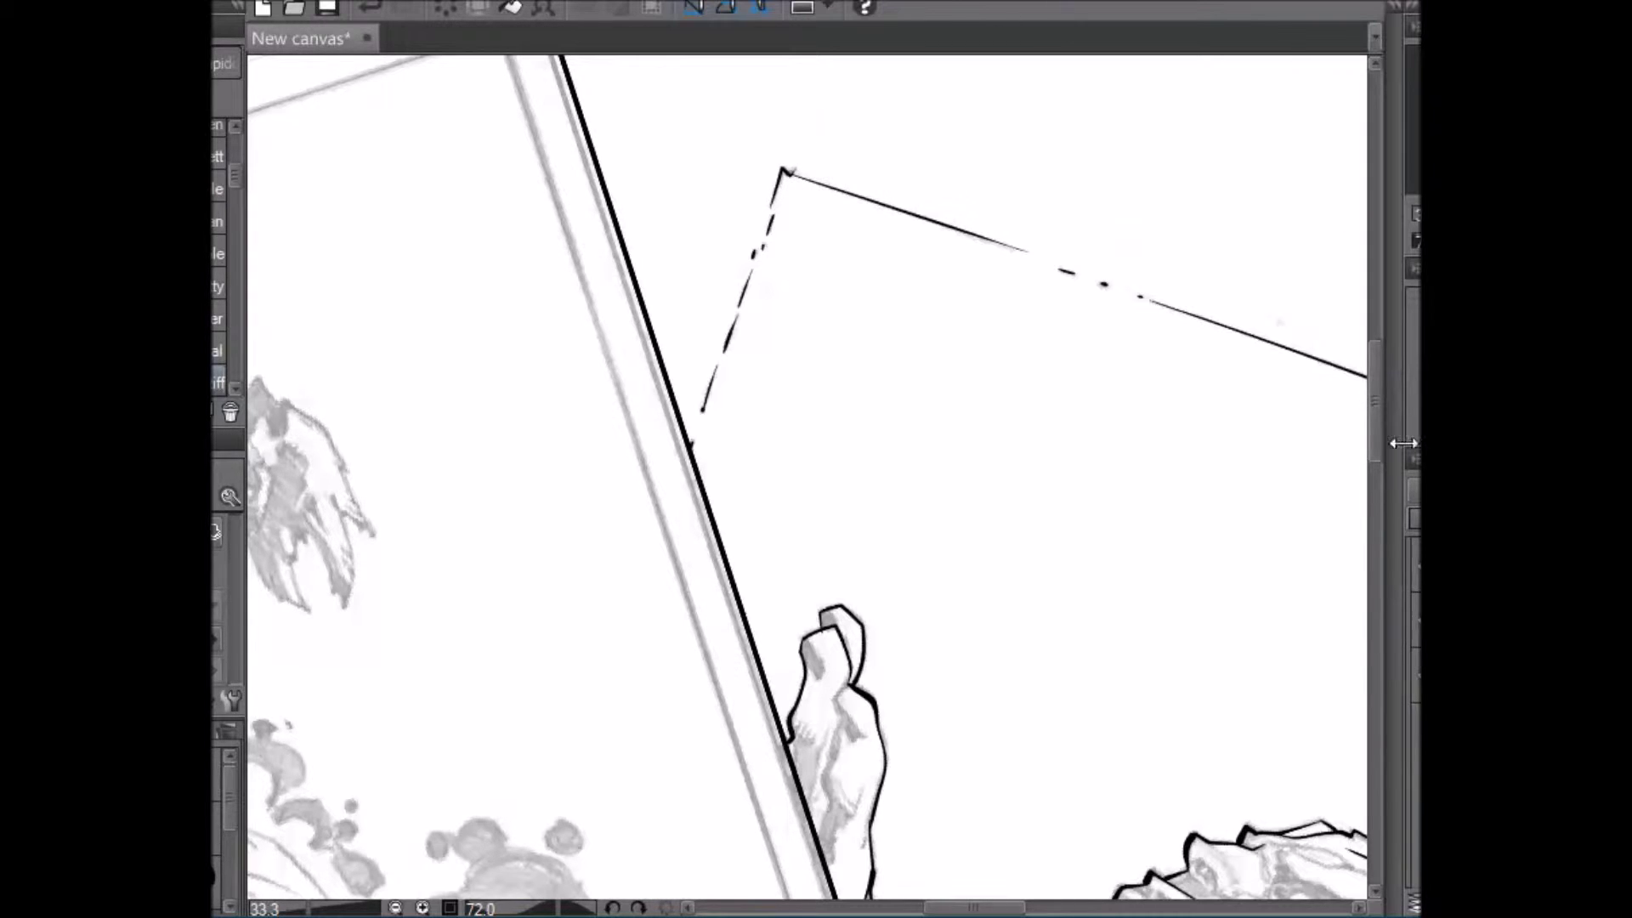
# - Scatter small ink dots beside the broken diagonal lines on both sides of the man
pyautogui.moveTo(1372, 423); pyautogui.dragTo(1374, 388)
pyautogui.moveTo(1300, 297); pyautogui.dragTo(858, 153)
pyautogui.click(1123, 111)
pyautogui.click(973, 209)
pyautogui.click(934, 234)
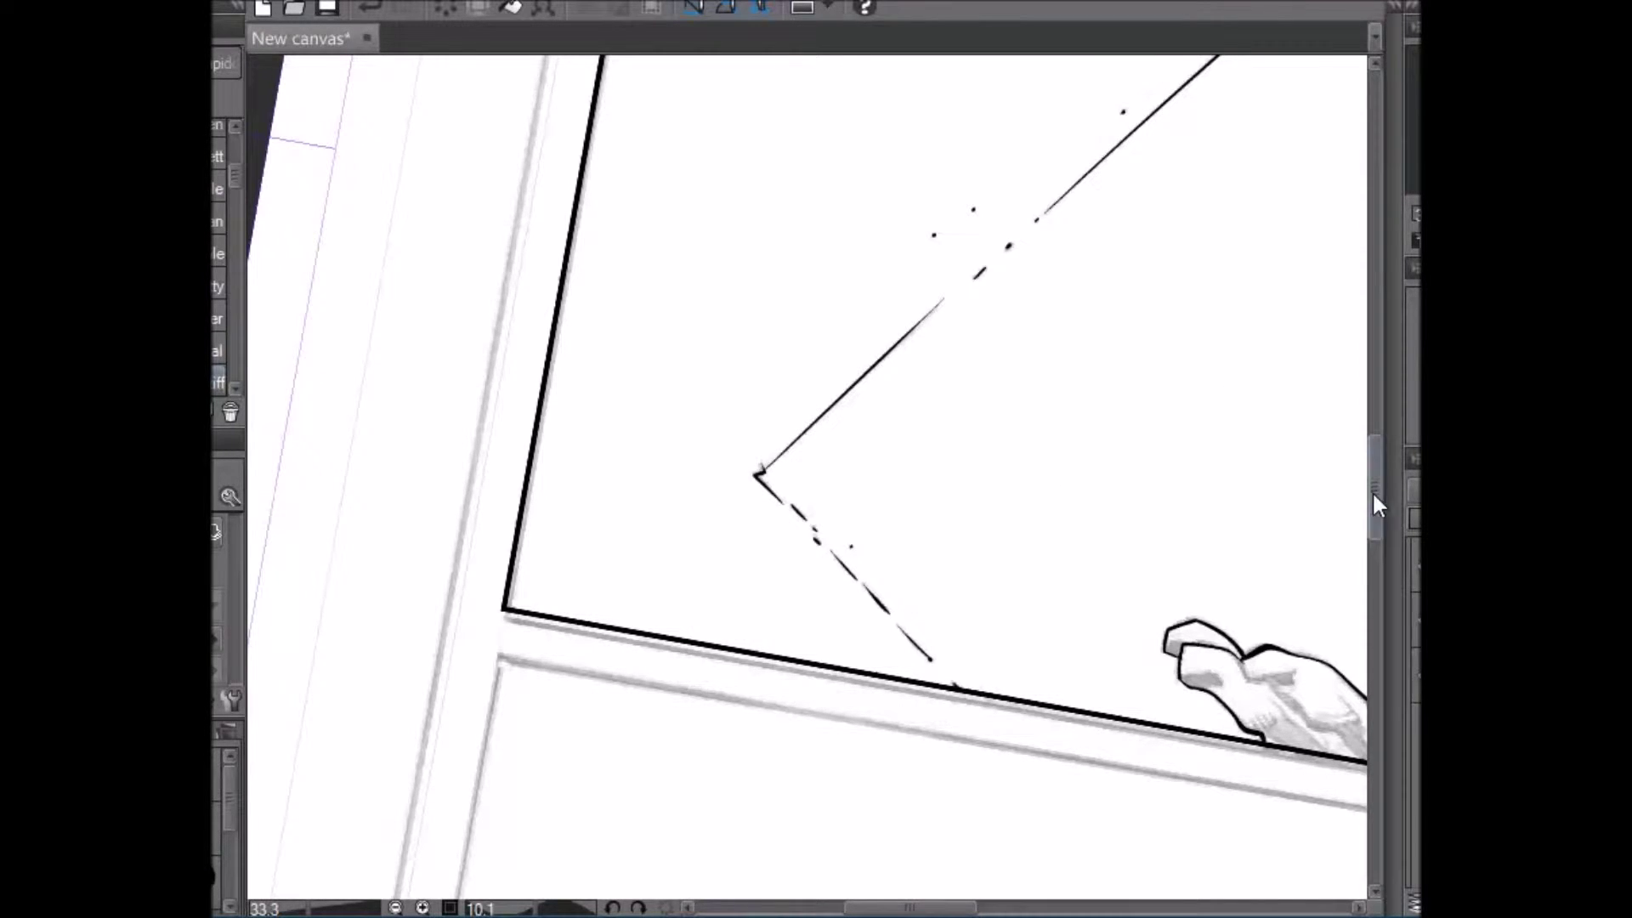
pyautogui.moveTo(1377, 502); pyautogui.dragTo(1370, 454)
pyautogui.moveTo(956, 907); pyautogui.dragTo(1152, 907)
pyautogui.moveTo(1378, 452); pyautogui.dragTo(1377, 541)
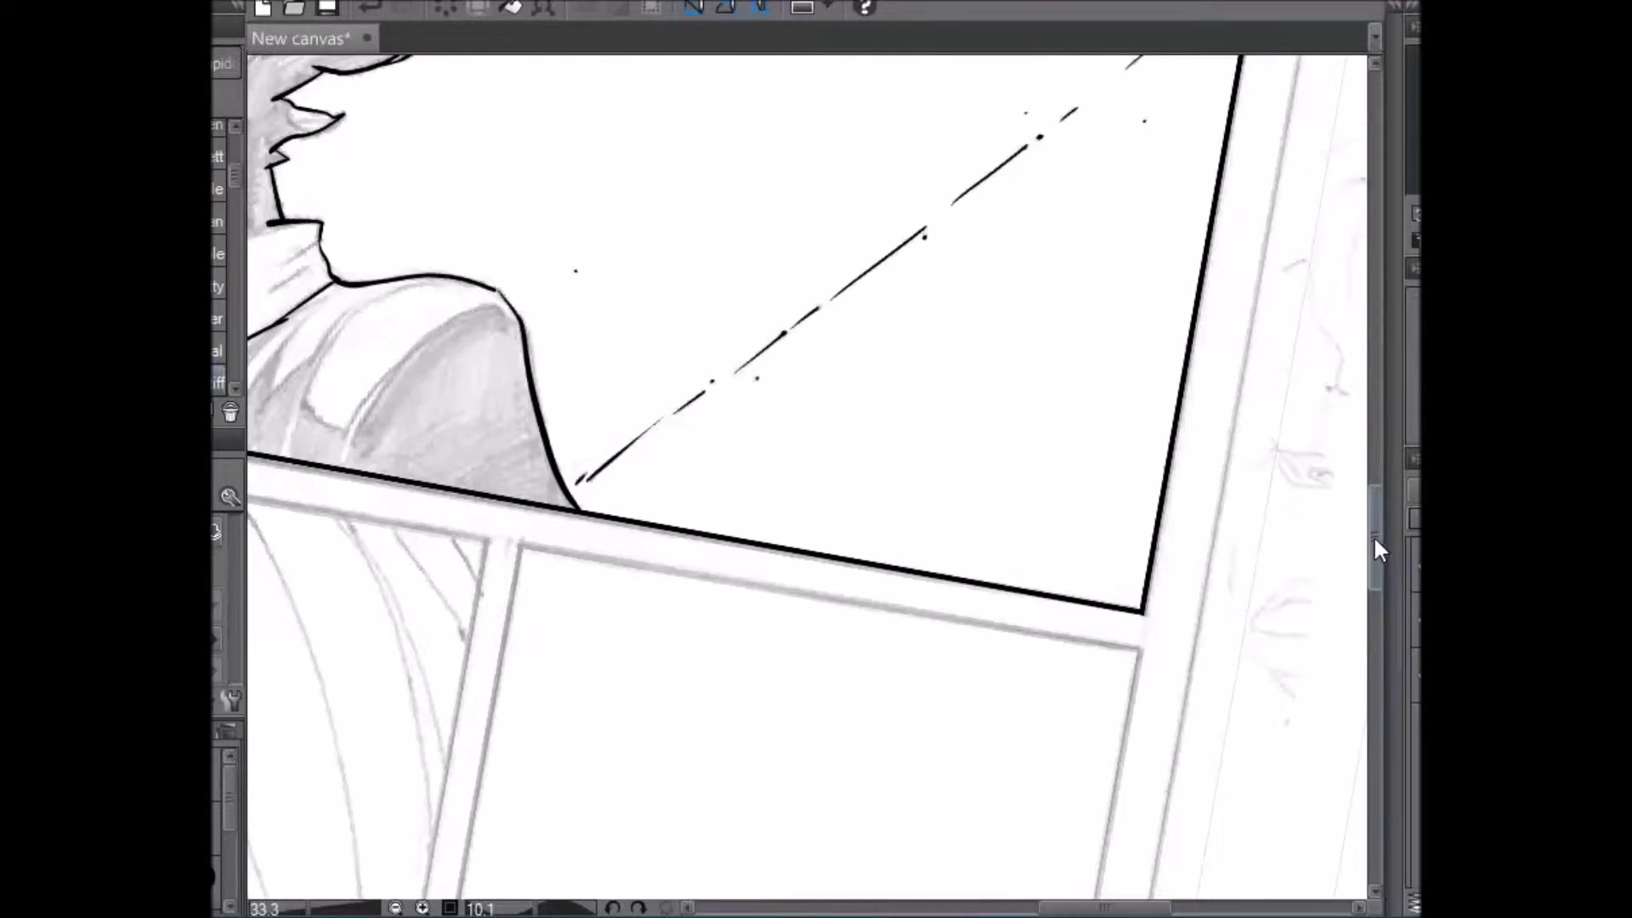
pyautogui.moveTo(1375, 547); pyautogui.dragTo(1376, 460)
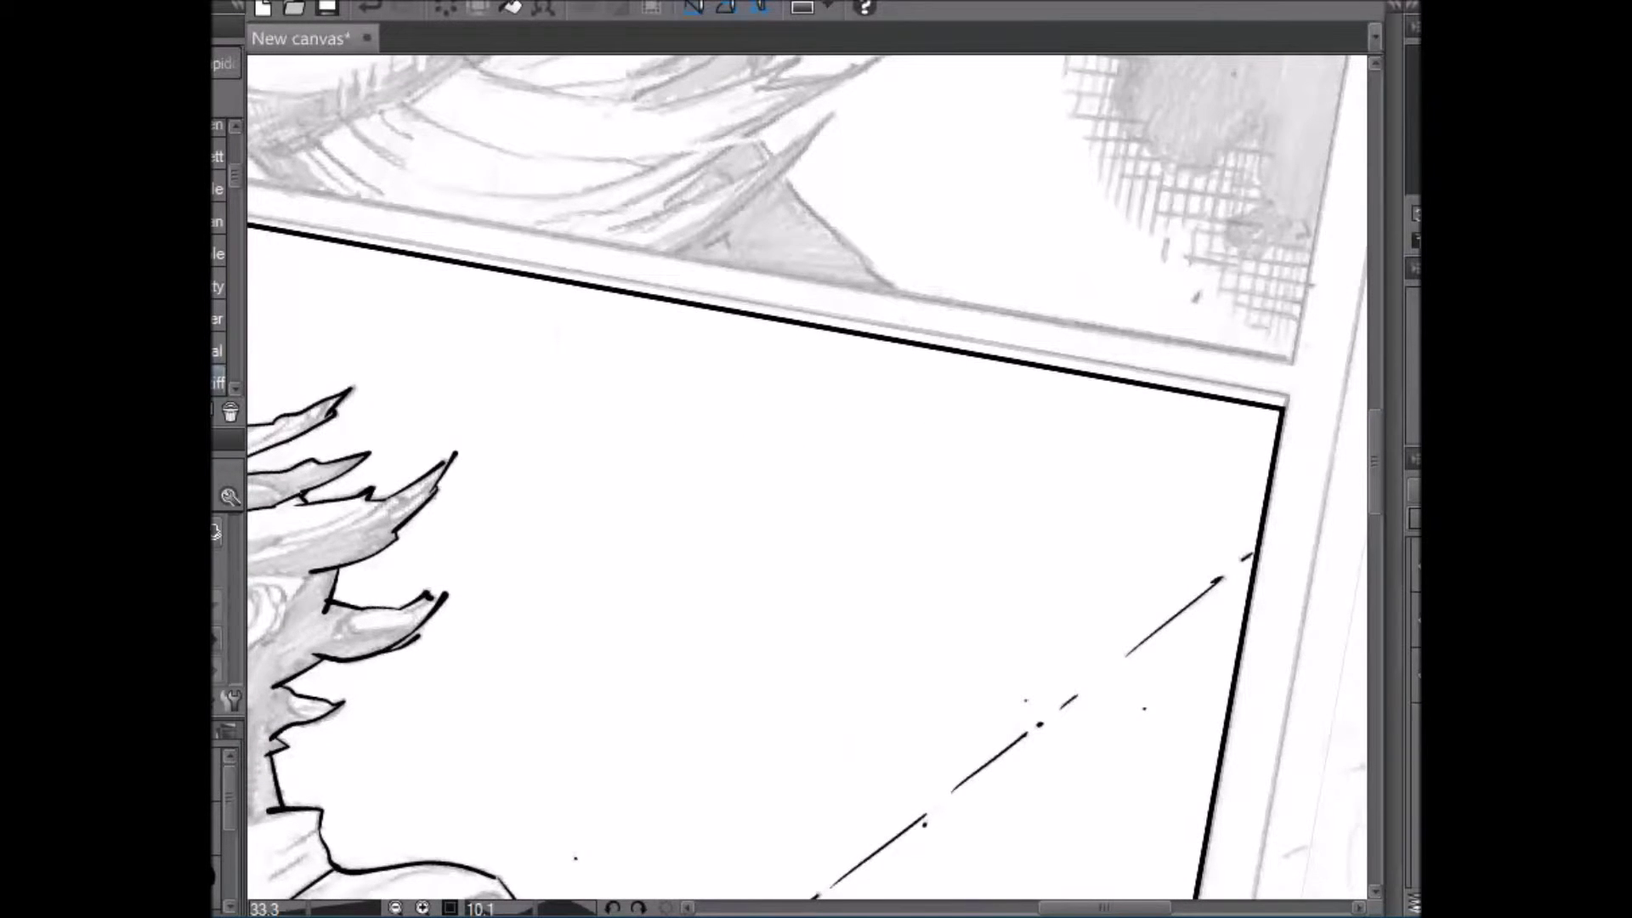
# - Ink the outline of the ear and the short sideburn line in front of it
pyautogui.hotkey('ctrl', '+')
pyautogui.moveTo(1151, 908); pyautogui.dragTo(1061, 907)
pyautogui.scroll(-4, 1376, 425)
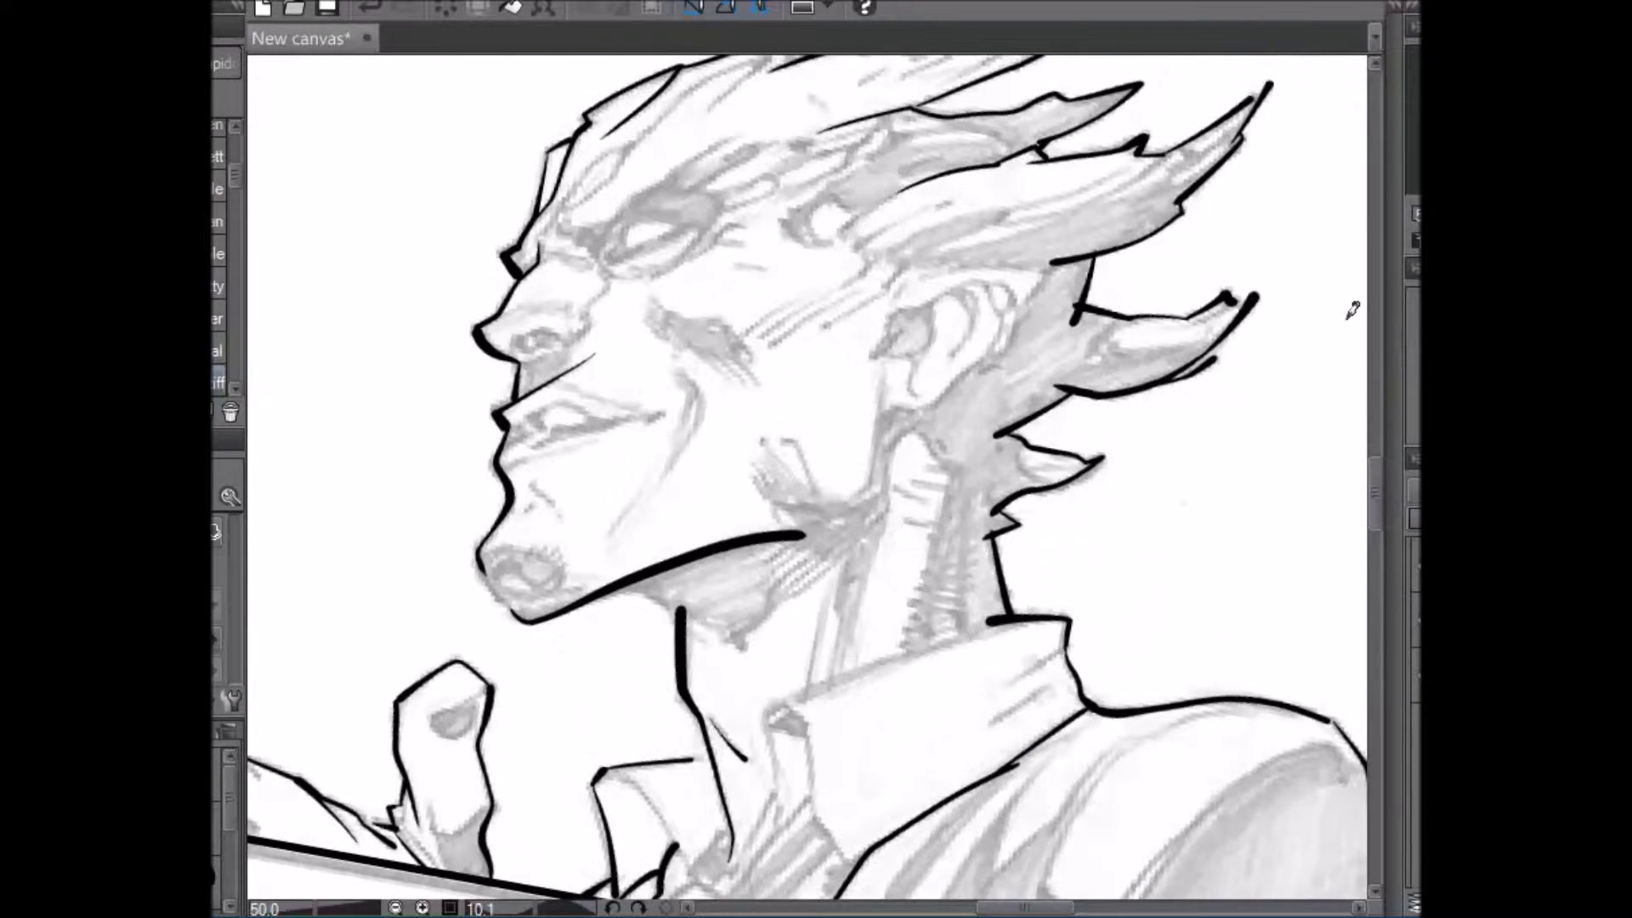
pyautogui.moveTo(1045, 219); pyautogui.dragTo(910, 401)
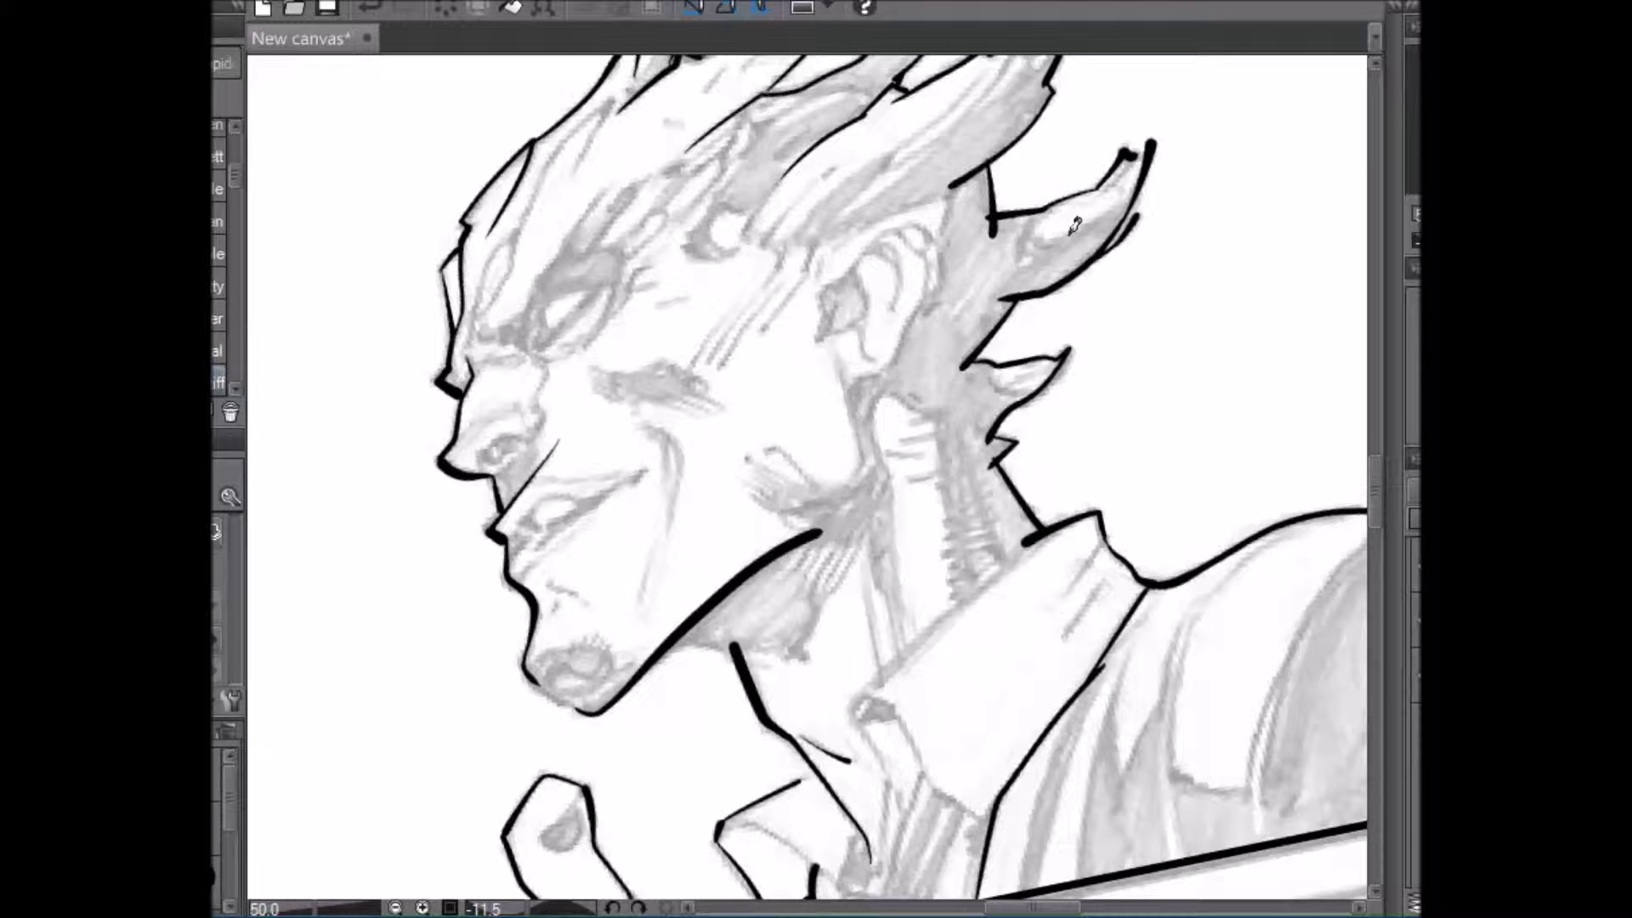
pyautogui.moveTo(1075, 226)
pyautogui.mouseDown()
pyautogui.moveTo(900, 199)
pyautogui.moveTo(714, 243)
pyautogui.moveTo(754, 156)
pyautogui.mouseUp()
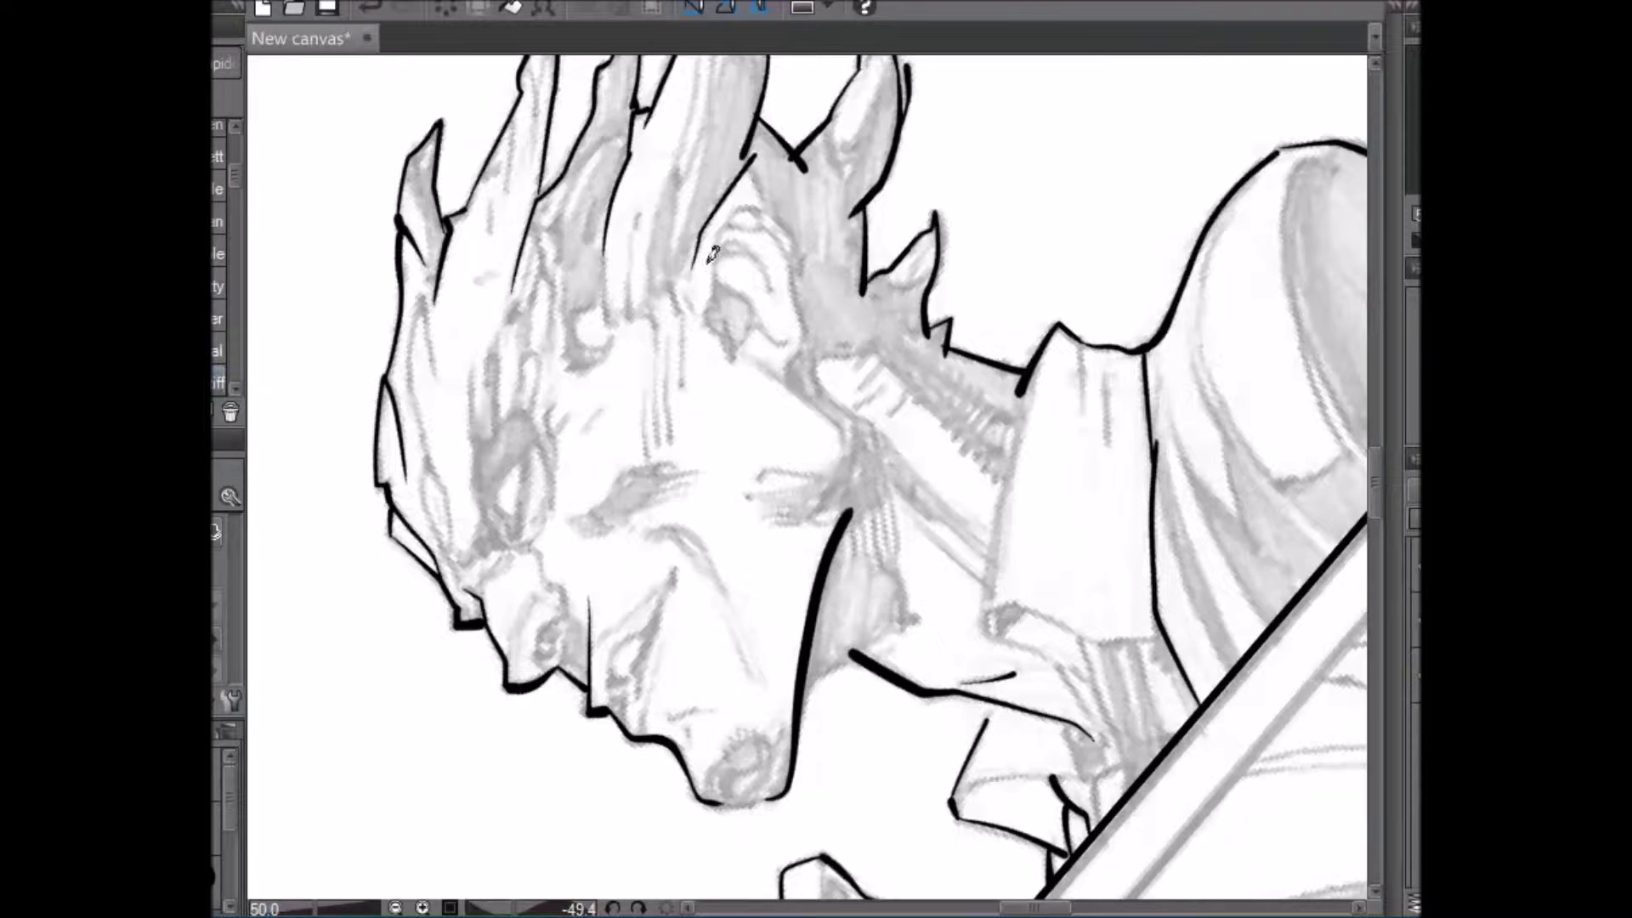
pyautogui.moveTo(684, 287); pyautogui.dragTo(679, 382)
pyautogui.moveTo(682, 315)
pyautogui.mouseDown()
pyautogui.moveTo(695, 240)
pyautogui.moveTo(755, 159)
pyautogui.moveTo(809, 320)
pyautogui.moveTo(790, 361)
pyautogui.moveTo(805, 340)
pyautogui.moveTo(807, 258)
pyautogui.mouseUp()
# - Ink the rear jaw line from the earlobe down to the jaw corner, undoing the stray strokes
pyautogui.hotkey('shift', 'space')
pyautogui.moveTo(969, 196); pyautogui.dragTo(1105, 330)
pyautogui.moveTo(860, 366); pyautogui.dragTo(865, 488)
pyautogui.hotkey('ctrl', 'z')
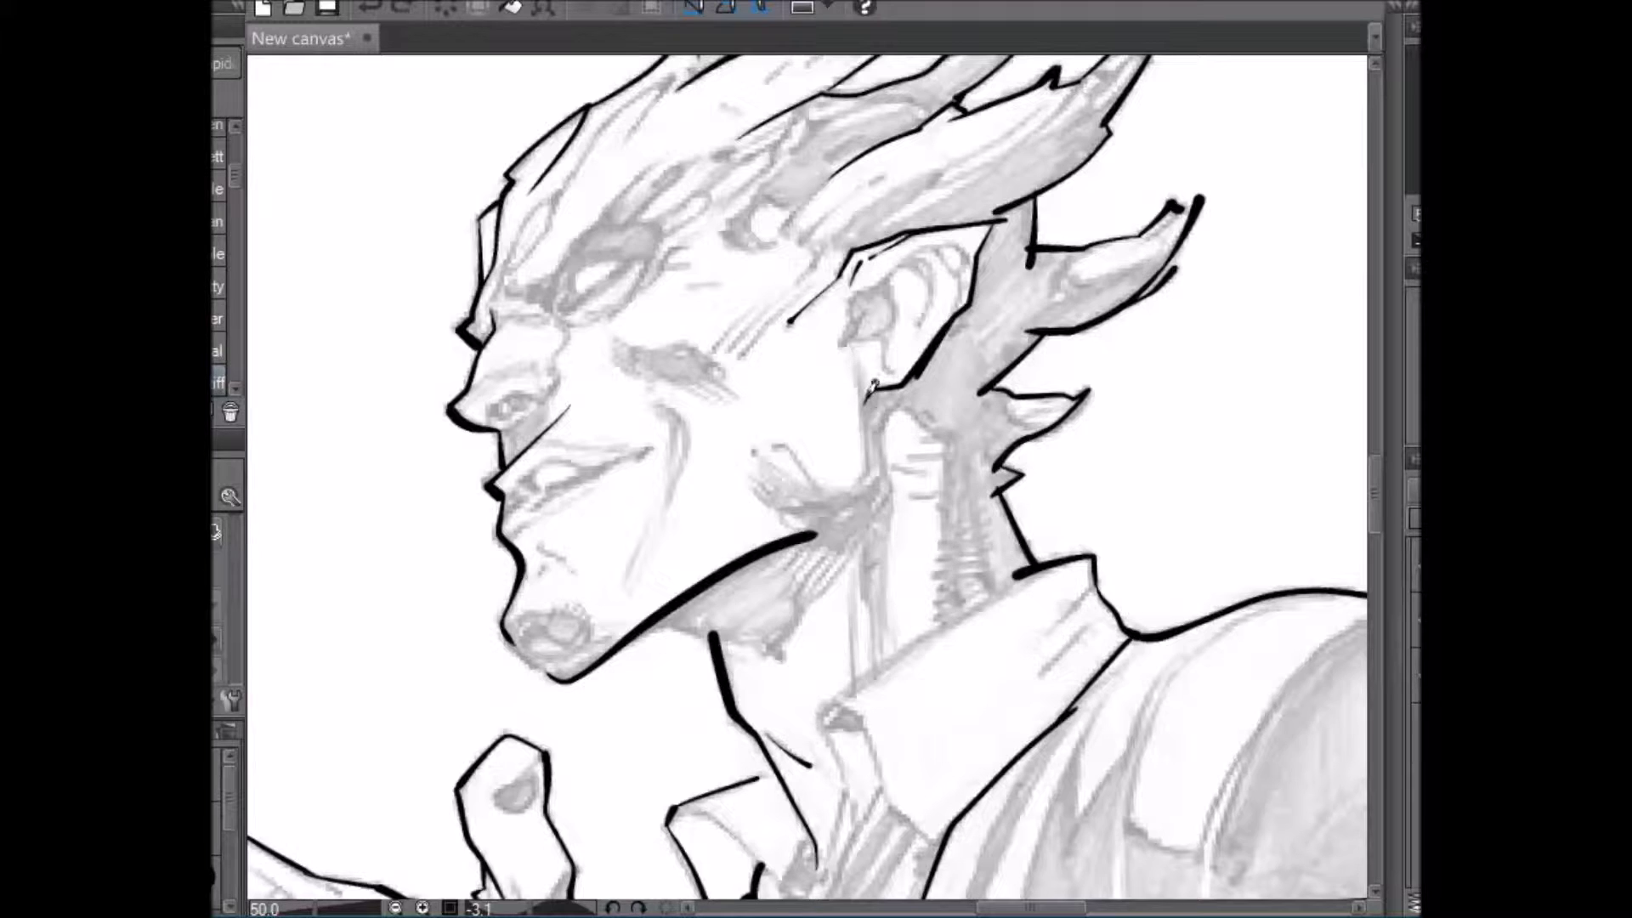
pyautogui.moveTo(863, 373)
pyautogui.mouseDown()
pyautogui.moveTo(861, 476)
pyautogui.moveTo(842, 514)
pyautogui.mouseUp()
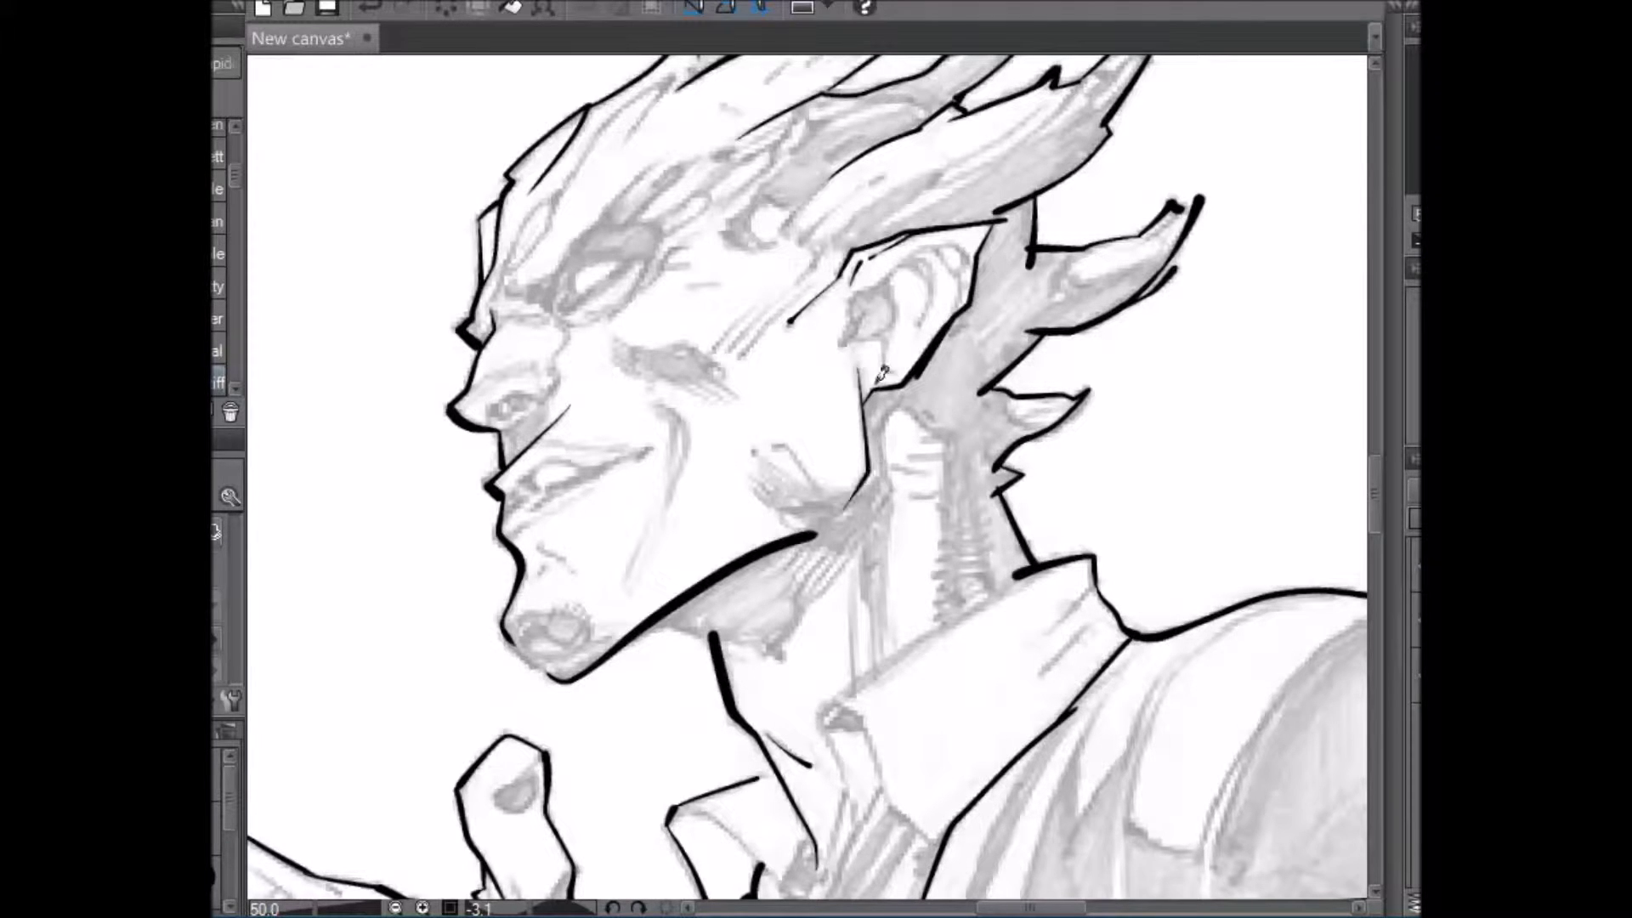
pyautogui.moveTo(860, 344); pyautogui.dragTo(859, 388)
pyautogui.moveTo(846, 509)
pyautogui.mouseDown()
pyautogui.moveTo(880, 471)
pyautogui.moveTo(865, 419)
pyautogui.mouseUp()
pyautogui.hotkey('ctrl', 'z')
# - Ink the short cheek crease above the jaw corner and the small curve crossing the corner
pyautogui.hotkey('shift', 'space')
pyautogui.moveTo(837, 383); pyautogui.dragTo(1057, 379)
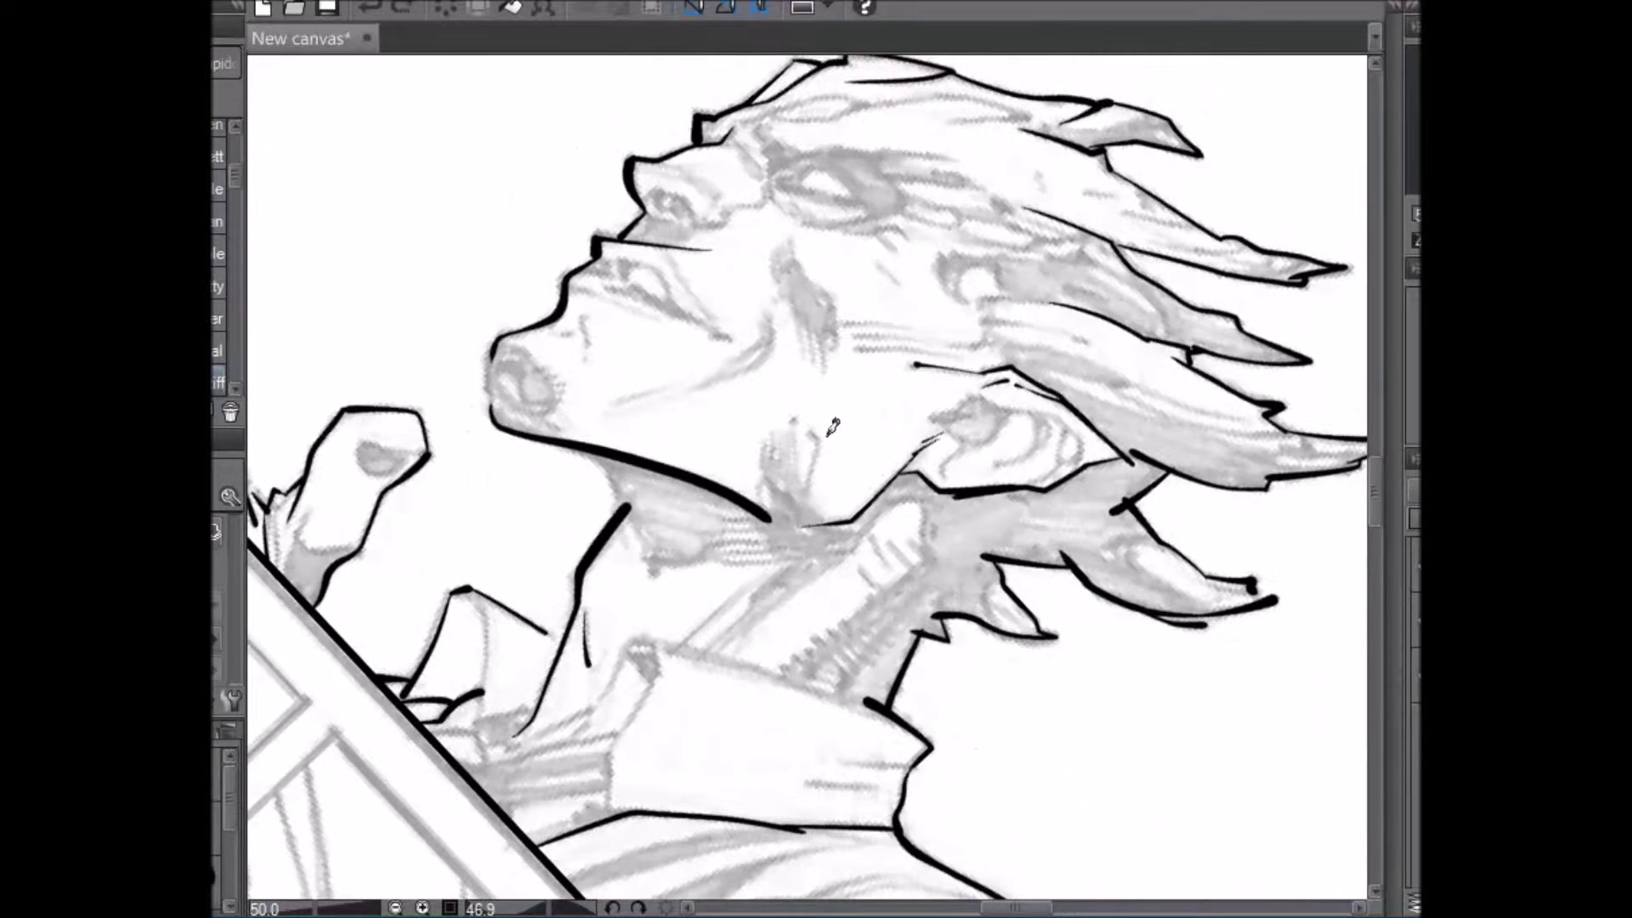
pyautogui.moveTo(800, 514); pyautogui.dragTo(812, 434)
pyautogui.hotkey('shift', 'space')
pyautogui.moveTo(833, 281); pyautogui.dragTo(943, 338)
pyautogui.moveTo(774, 459); pyautogui.dragTo(790, 537)
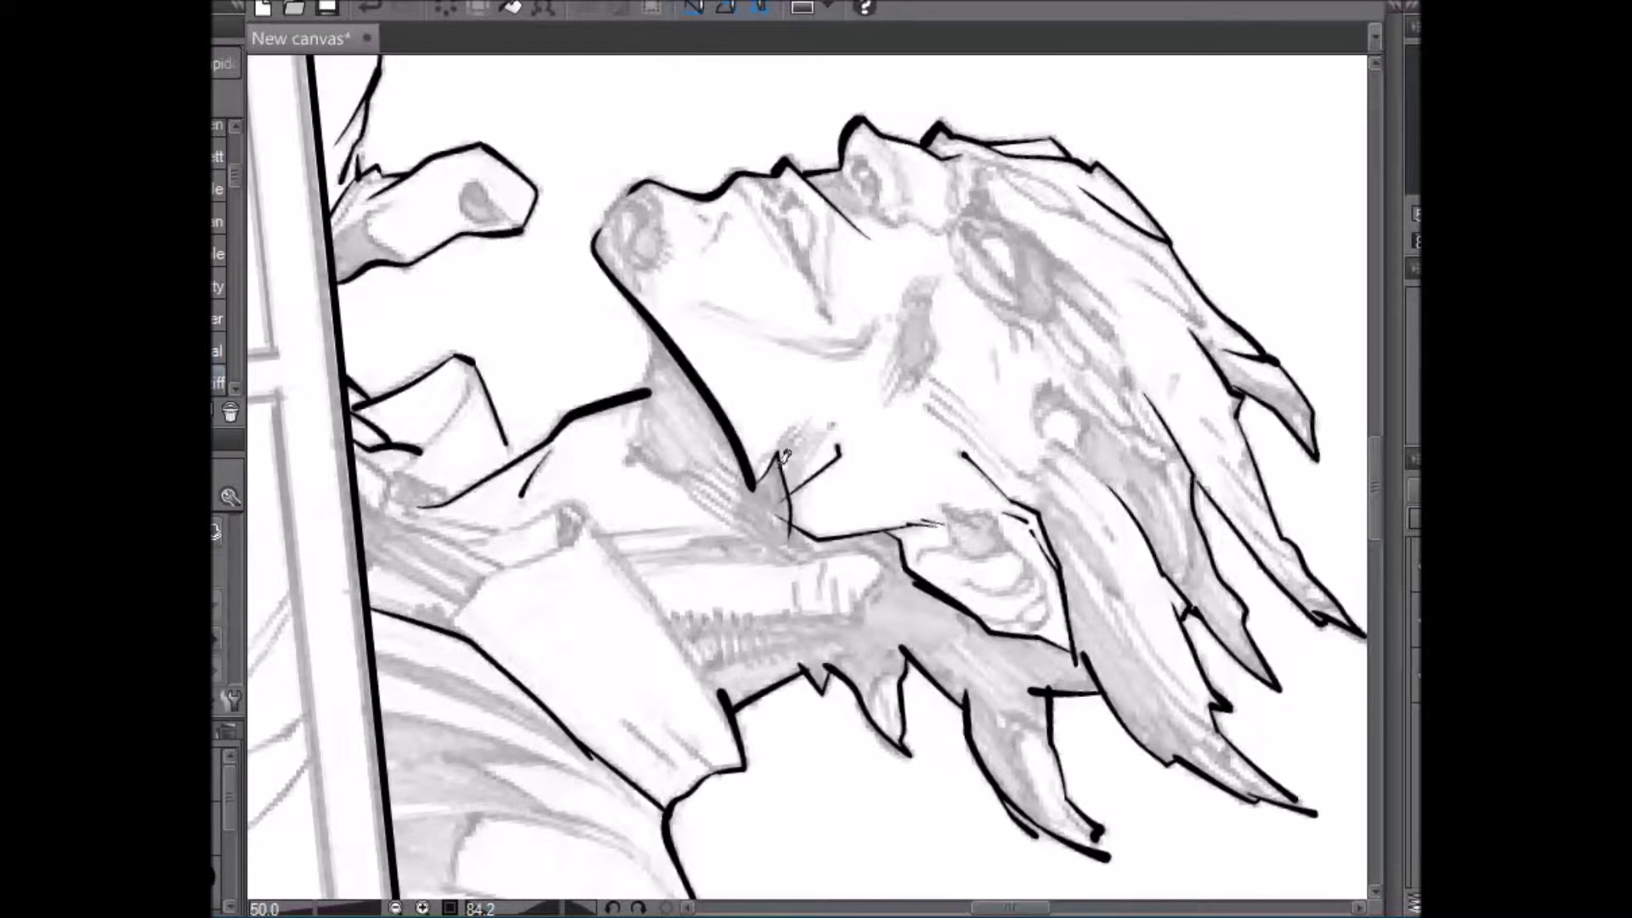
# - Hatch the shadow on the lower cheek above the jaw corner with closely spaced parallel strokes
pyautogui.hotkey('shift', 'space')
pyautogui.moveTo(961, 299); pyautogui.dragTo(800, 246)
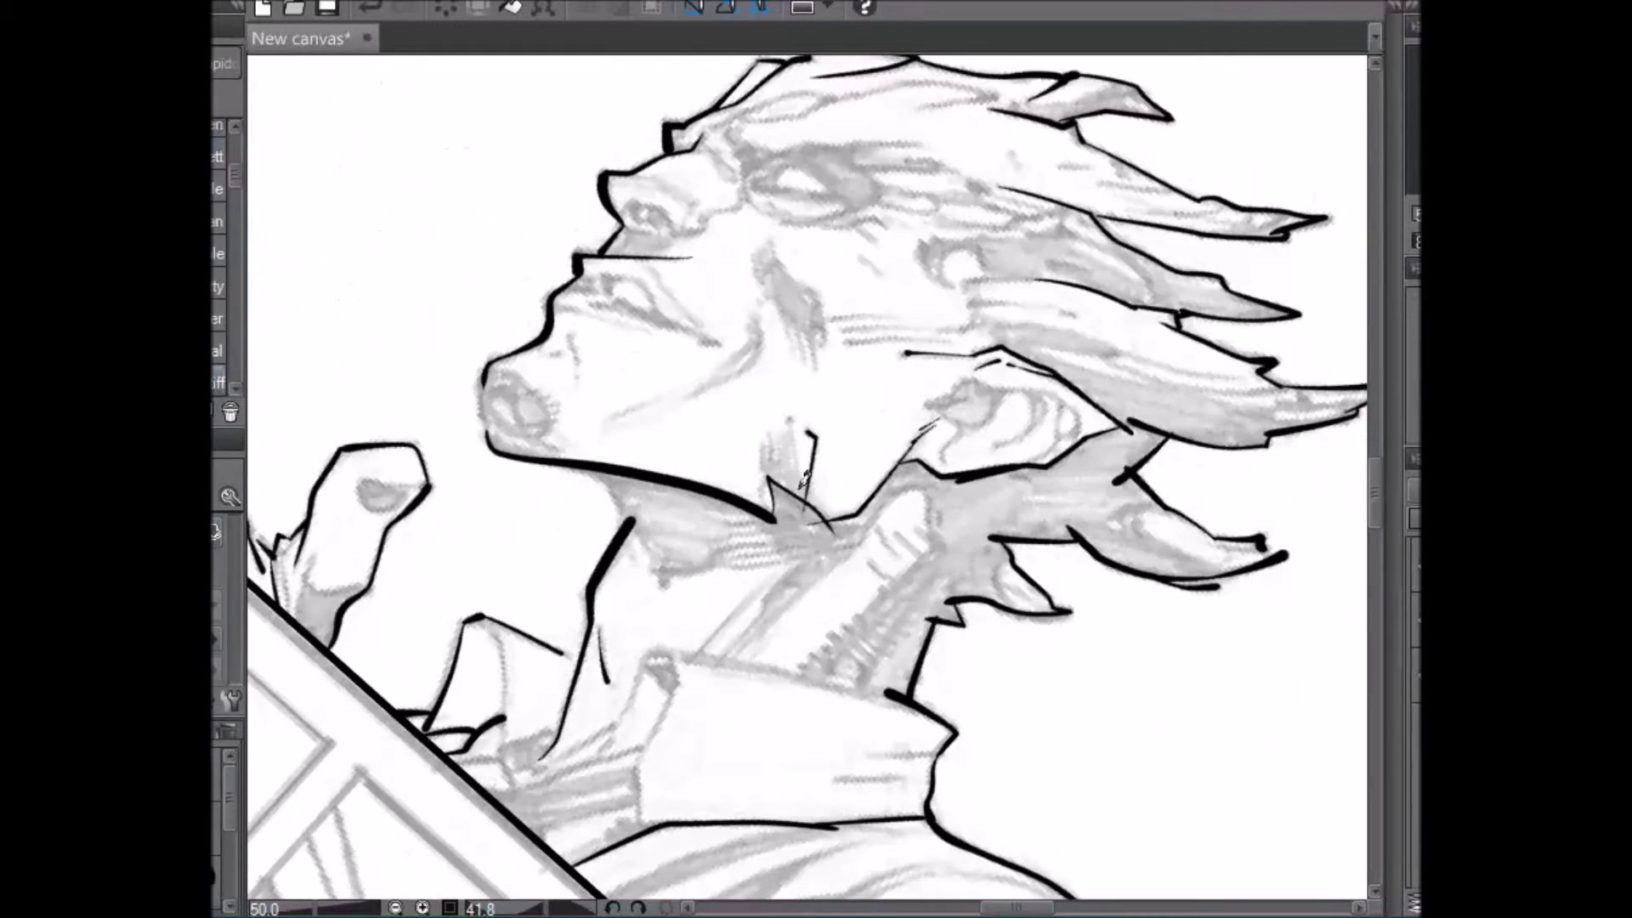
pyautogui.moveTo(764, 433); pyautogui.dragTo(771, 483)
pyautogui.moveTo(776, 418); pyautogui.dragTo(775, 492)
pyautogui.moveTo(779, 411); pyautogui.dragTo(795, 503)
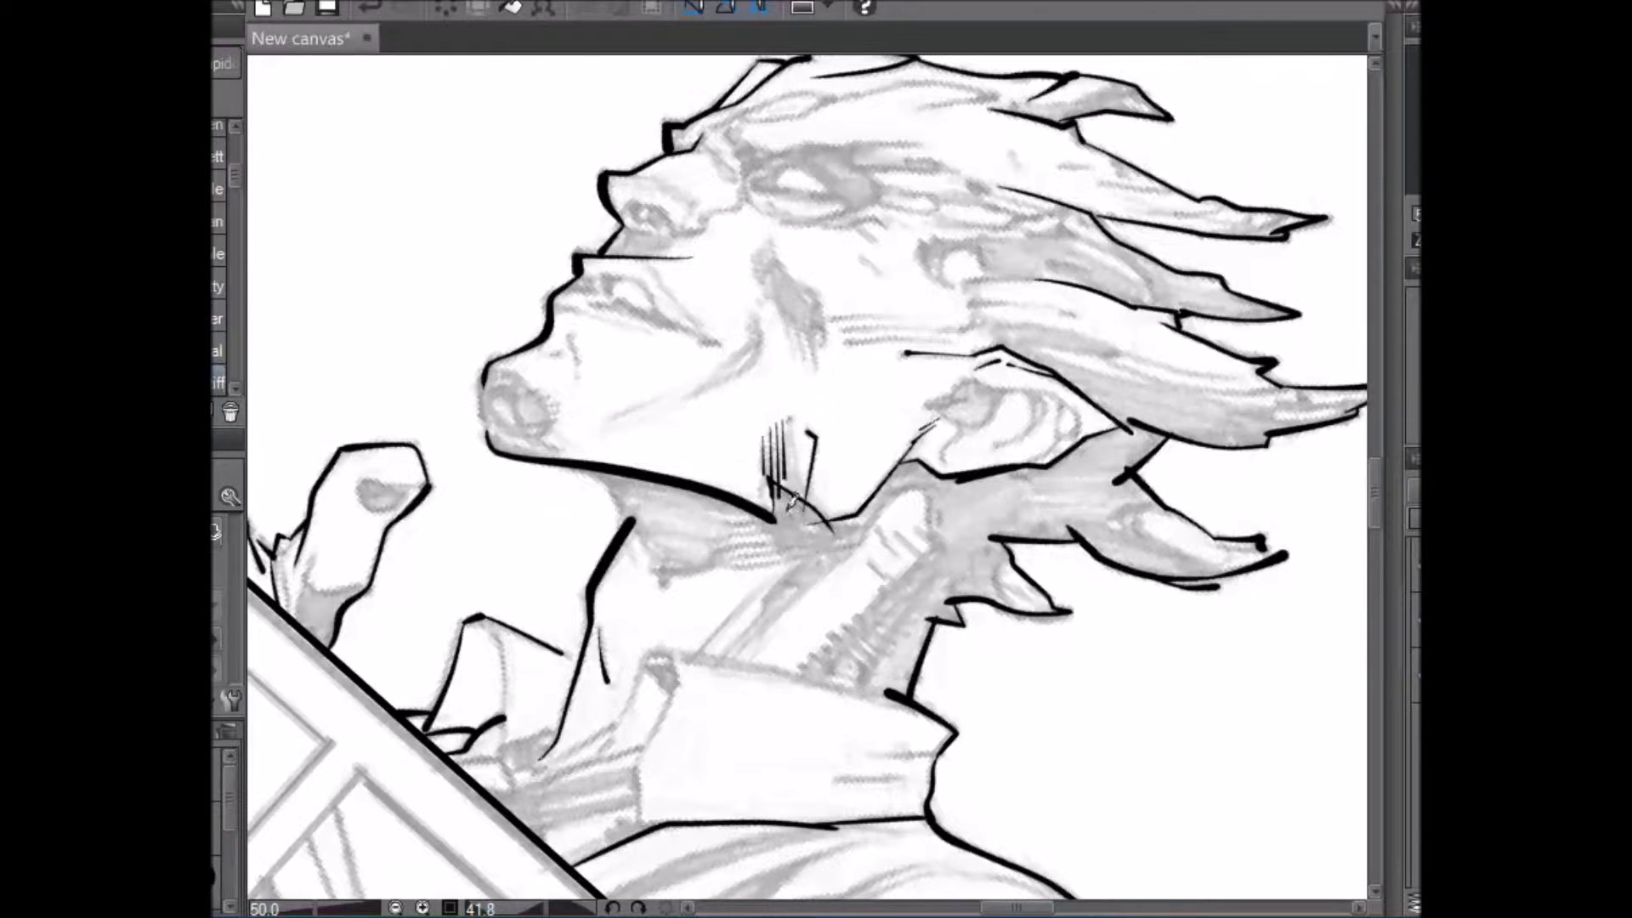
pyautogui.moveTo(791, 406)
pyautogui.mouseDown()
pyautogui.moveTo(799, 510)
pyautogui.moveTo(807, 486)
pyautogui.mouseUp()
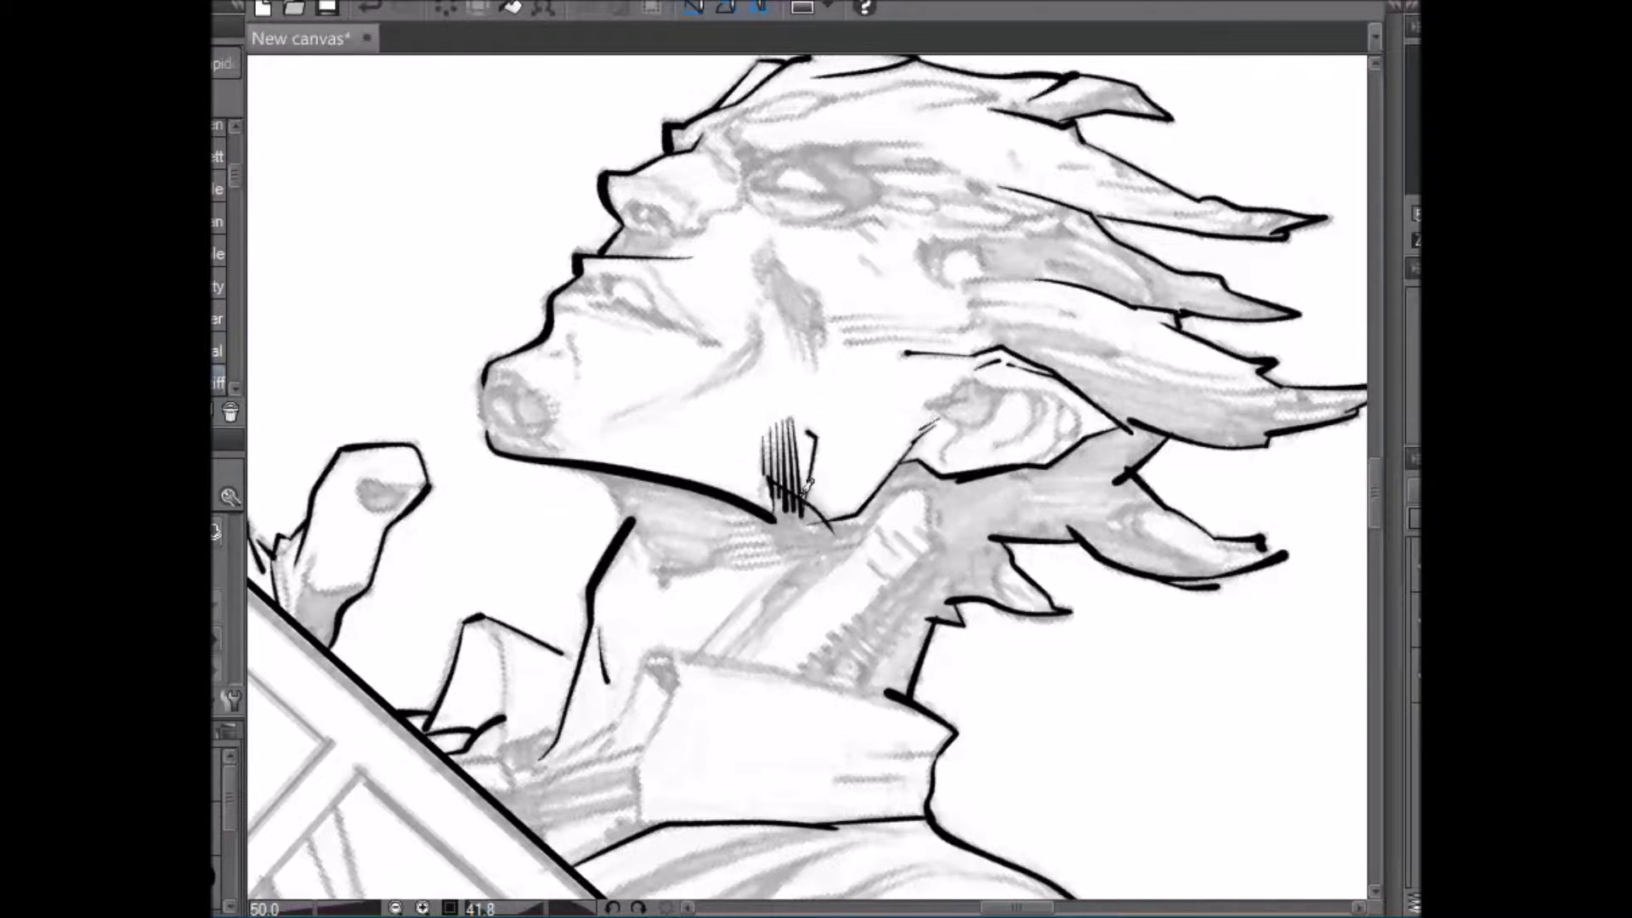
pyautogui.moveTo(797, 408)
pyautogui.mouseDown()
pyautogui.moveTo(800, 510)
pyautogui.moveTo(768, 507)
pyautogui.mouseUp()
# - Ink the edges of the shadow shape under the jaw and the contour of the neck muscle behind it
pyautogui.moveTo(579, 457); pyautogui.dragTo(635, 523)
pyautogui.moveTo(630, 520); pyautogui.dragTo(664, 584)
pyautogui.moveTo(1133, 326); pyautogui.dragTo(850, 575)
pyautogui.moveTo(804, 651)
pyautogui.mouseDown()
pyautogui.moveTo(824, 600)
pyautogui.moveTo(787, 557)
pyautogui.moveTo(857, 548)
pyautogui.moveTo(898, 469)
pyautogui.moveTo(888, 378)
pyautogui.mouseUp()
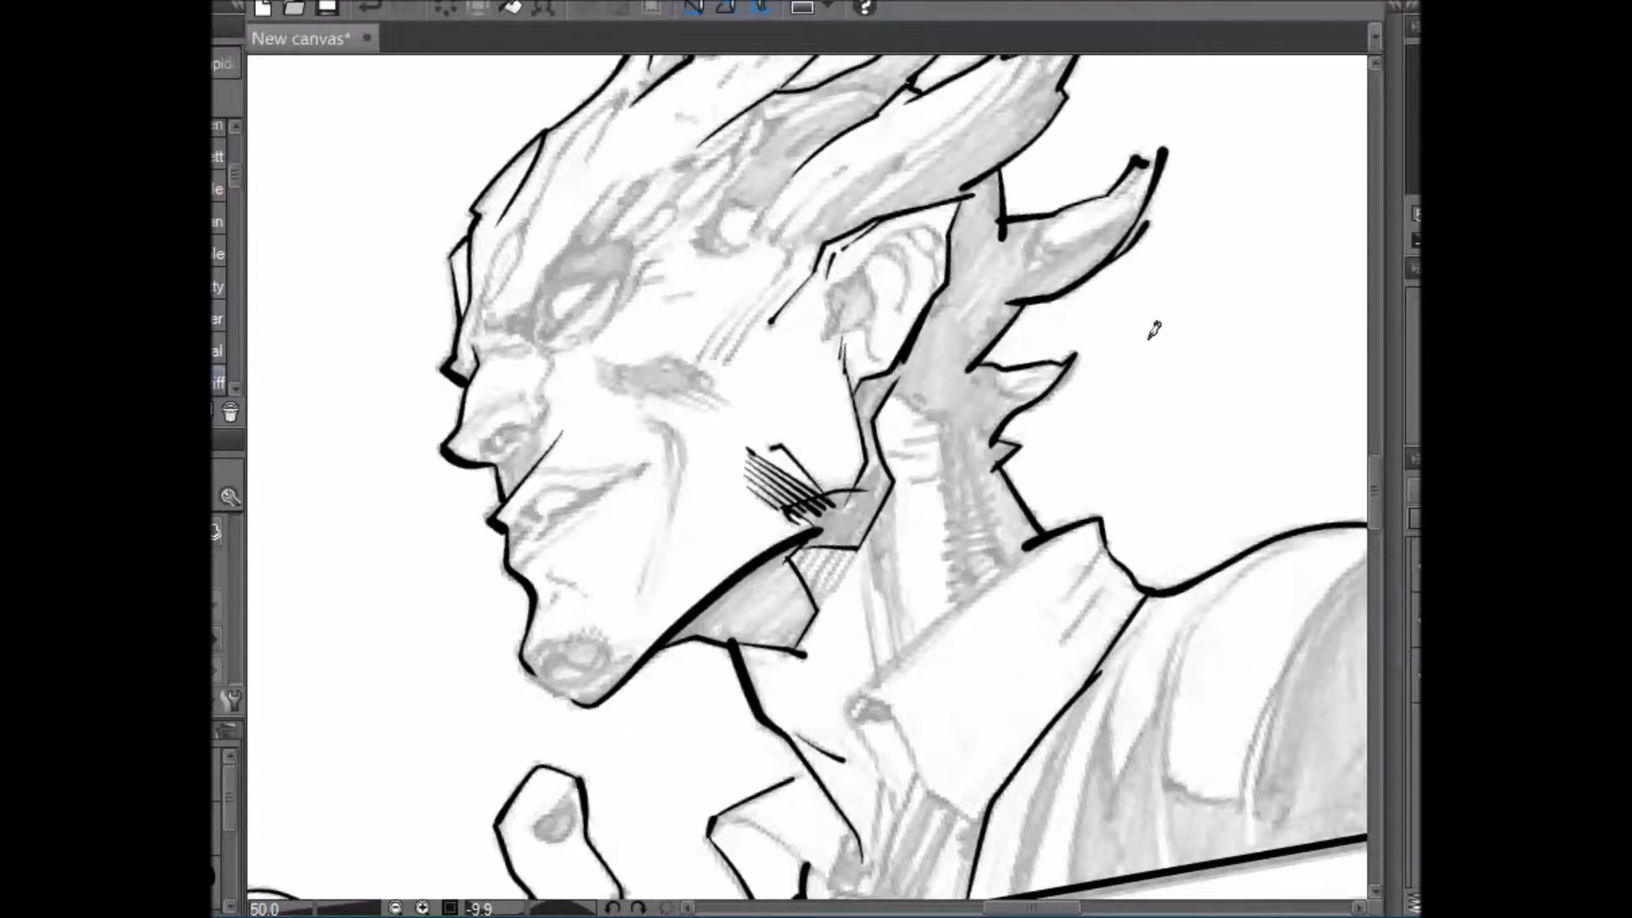
# - Ink the tendon and shading lines running down the neck from the jaw corner towards the collar
pyautogui.moveTo(1077, 339); pyautogui.dragTo(1096, 564)
pyautogui.moveTo(748, 661); pyautogui.dragTo(803, 589)
pyautogui.moveTo(756, 665)
pyautogui.mouseDown()
pyautogui.moveTo(833, 565)
pyautogui.moveTo(849, 512)
pyautogui.mouseUp()
pyautogui.moveTo(793, 611); pyautogui.dragTo(865, 537)
pyautogui.moveTo(772, 662); pyautogui.dragTo(820, 595)
pyautogui.moveTo(719, 676); pyautogui.dragTo(801, 566)
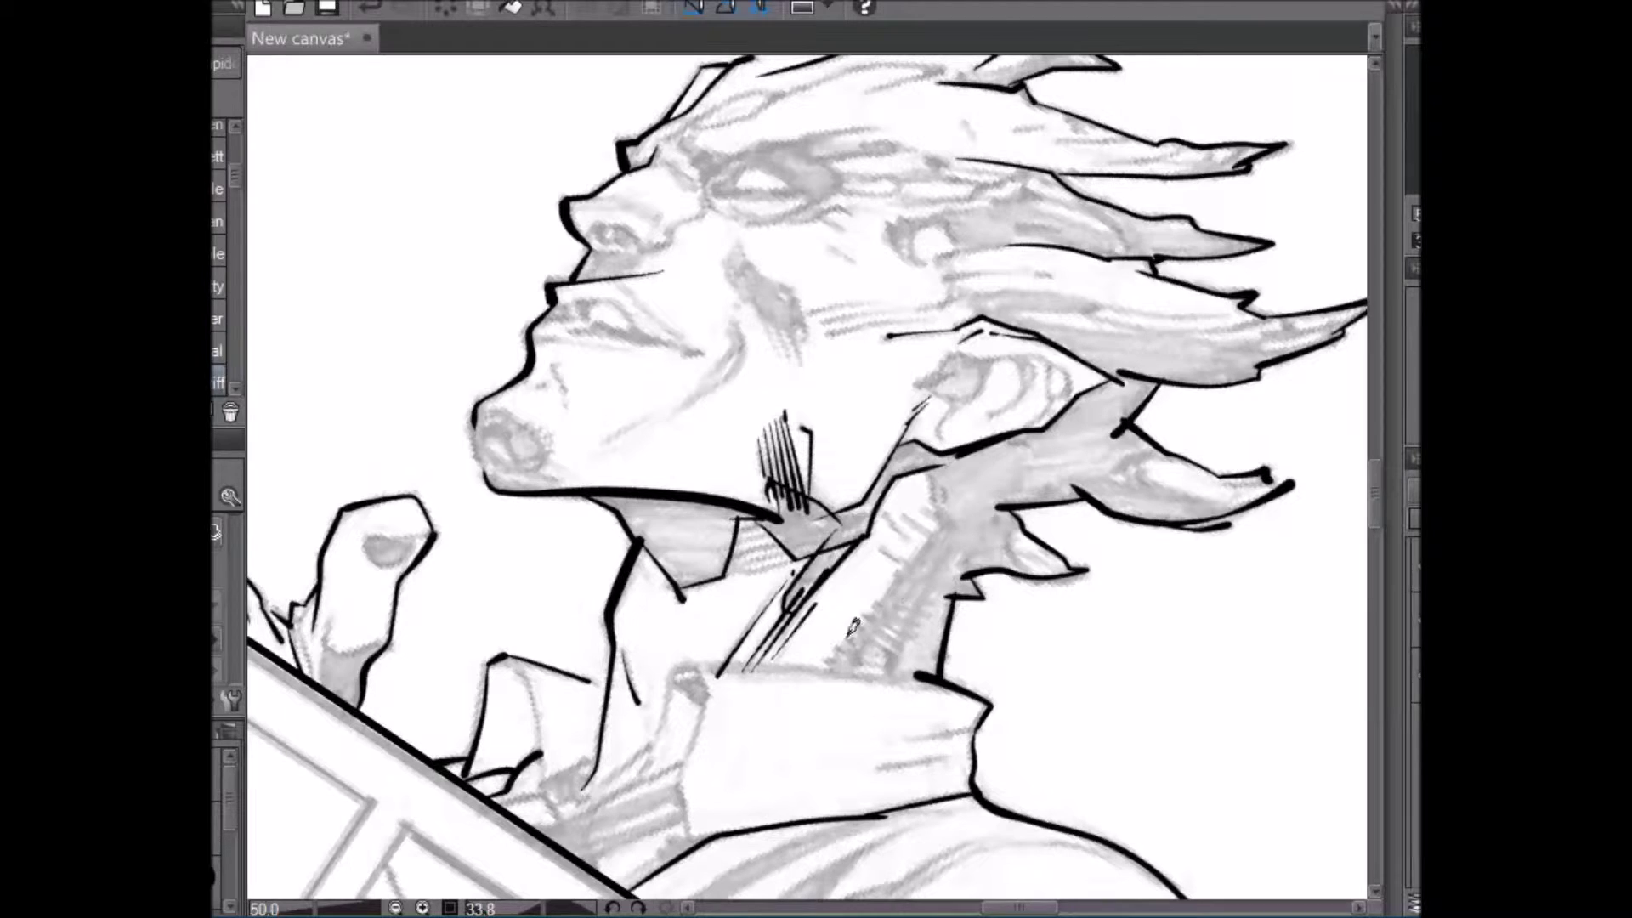
# - Ink the long converging lines at the back of the neck down to the collar
pyautogui.moveTo(840, 661); pyautogui.dragTo(966, 496)
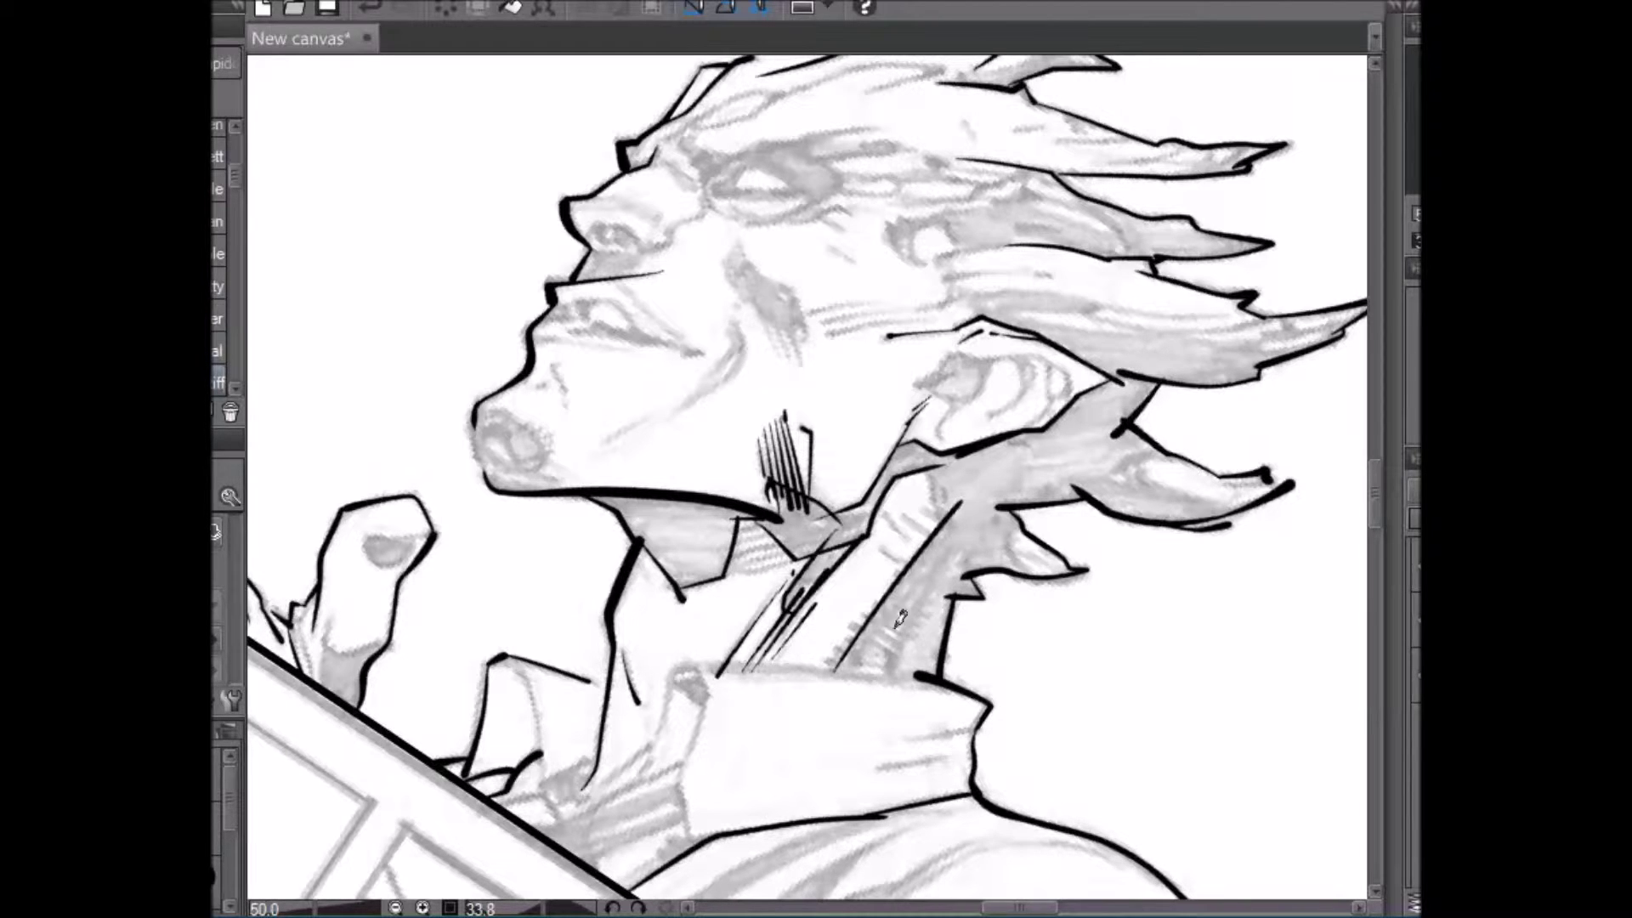
pyautogui.moveTo(852, 677); pyautogui.dragTo(967, 522)
pyautogui.moveTo(889, 677); pyautogui.dragTo(964, 523)
# - Ink the collar's upper edge from the nape to its front corner, replacing the first attempt with a longer line
pyautogui.press('r')
pyautogui.moveTo(1162, 305)
pyautogui.mouseDown()
pyautogui.moveTo(1068, 250)
pyautogui.moveTo(714, 213)
pyautogui.mouseUp()
pyautogui.moveTo(1375, 450); pyautogui.dragTo(1375, 468)
pyautogui.press('r')
pyautogui.moveTo(1237, 177); pyautogui.dragTo(1142, 113)
pyautogui.press('p')
pyautogui.moveTo(968, 120); pyautogui.dragTo(971, 348)
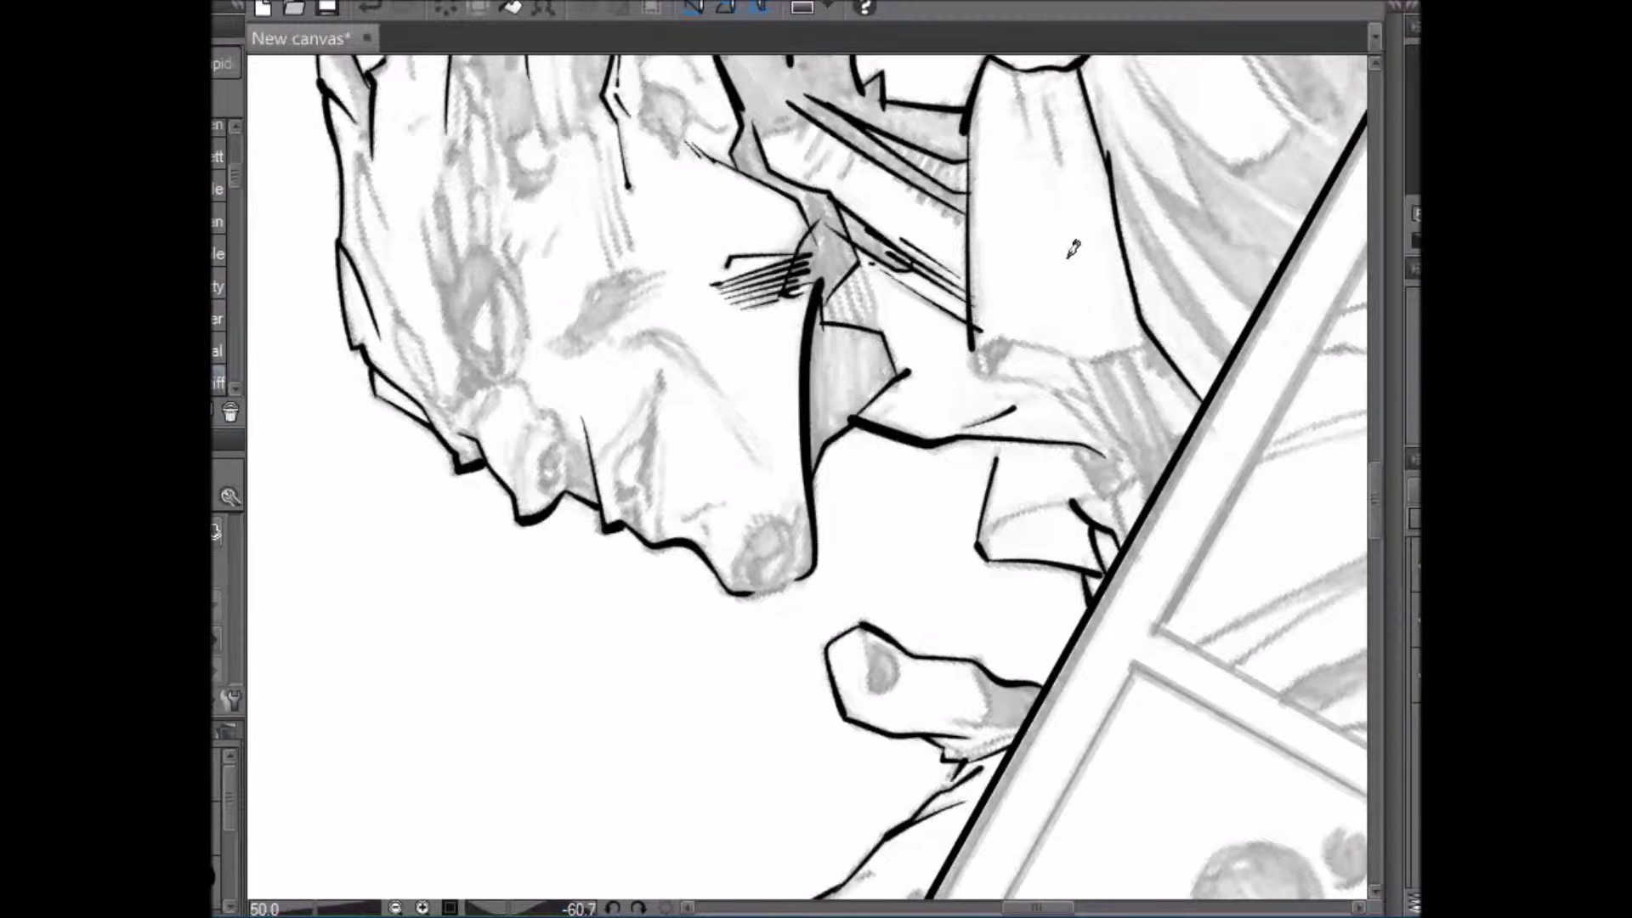
pyautogui.hotkey('ctrl', 'z')
pyautogui.hotkey('ctrl', 'z')
pyautogui.moveTo(975, 85); pyautogui.dragTo(974, 374)
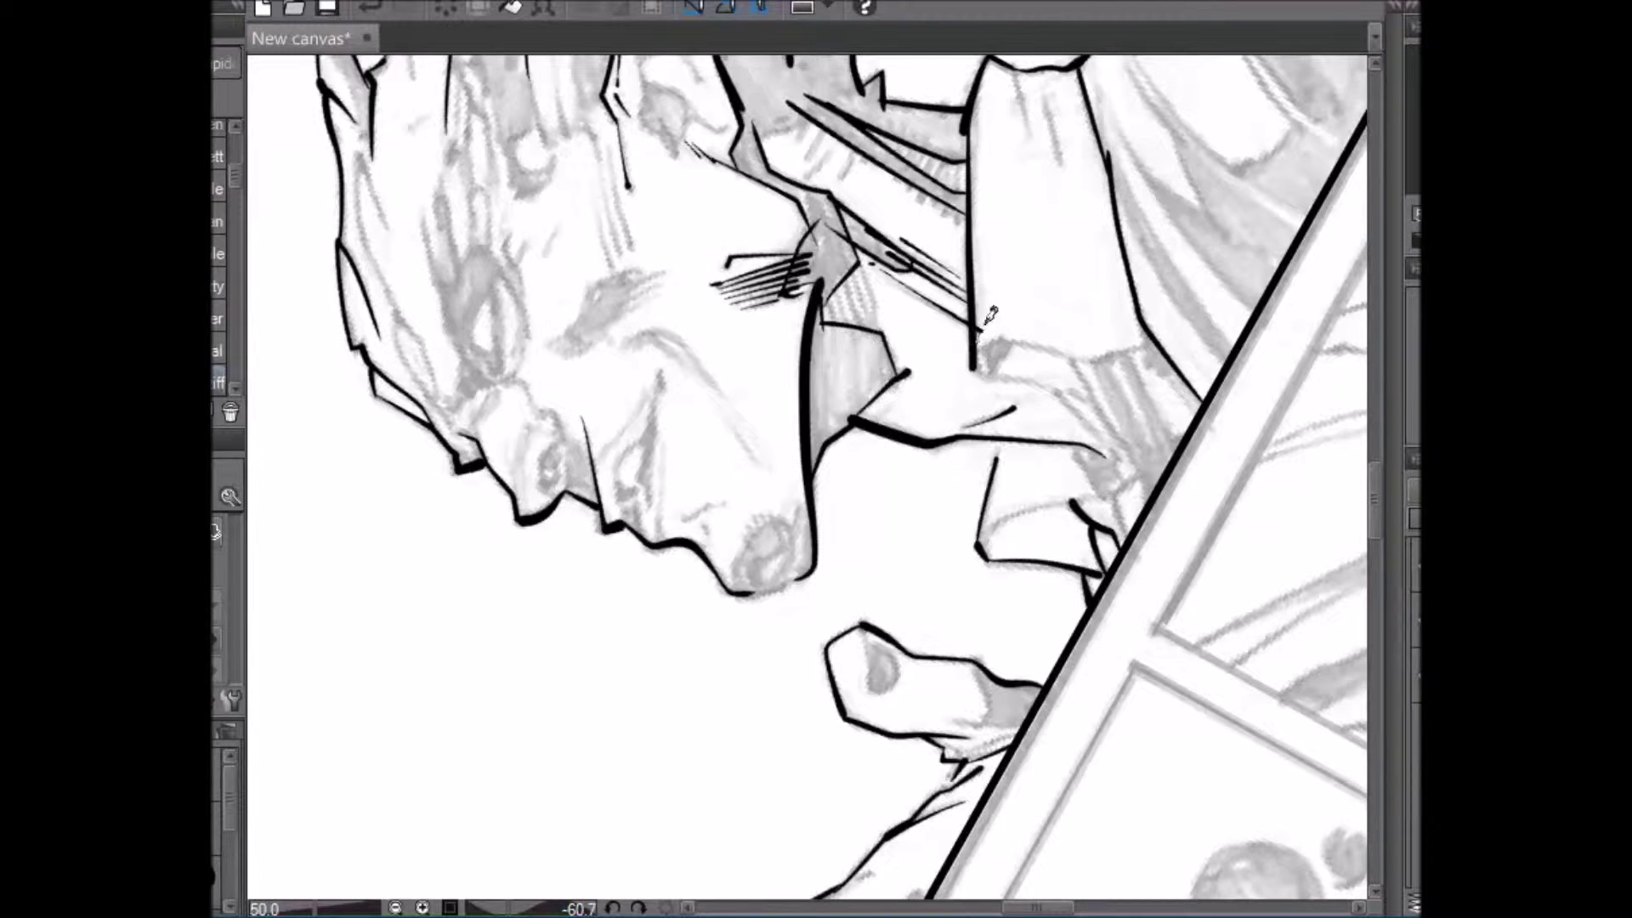
# - Ink the small fold at the collar's front corner, the neckline crease beside it and the collar's front edge
pyautogui.press('r')
pyautogui.moveTo(1101, 194); pyautogui.dragTo(1035, 592)
pyautogui.press('p')
pyautogui.moveTo(976, 676); pyautogui.dragTo(944, 741)
pyautogui.moveTo(979, 671); pyautogui.dragTo(966, 593)
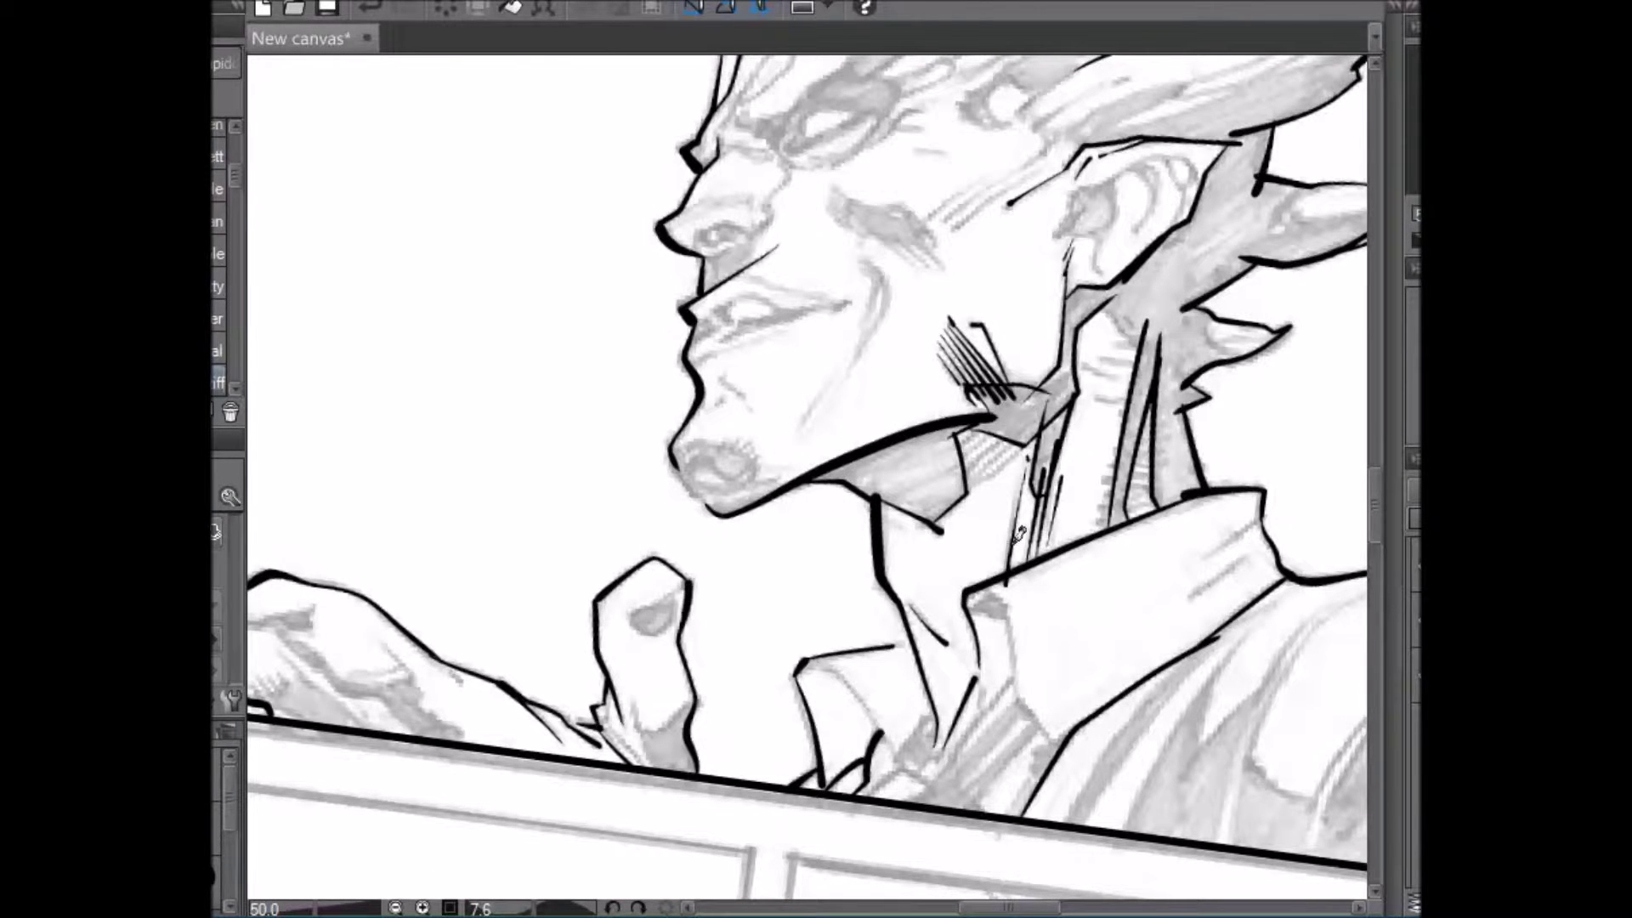
pyautogui.moveTo(1008, 591)
pyautogui.mouseDown()
pyautogui.moveTo(1019, 688)
pyautogui.moveTo(1045, 696)
pyautogui.moveTo(1018, 690)
pyautogui.moveTo(1060, 752)
pyautogui.mouseUp()
pyautogui.moveTo(1017, 690); pyautogui.dragTo(1060, 751)
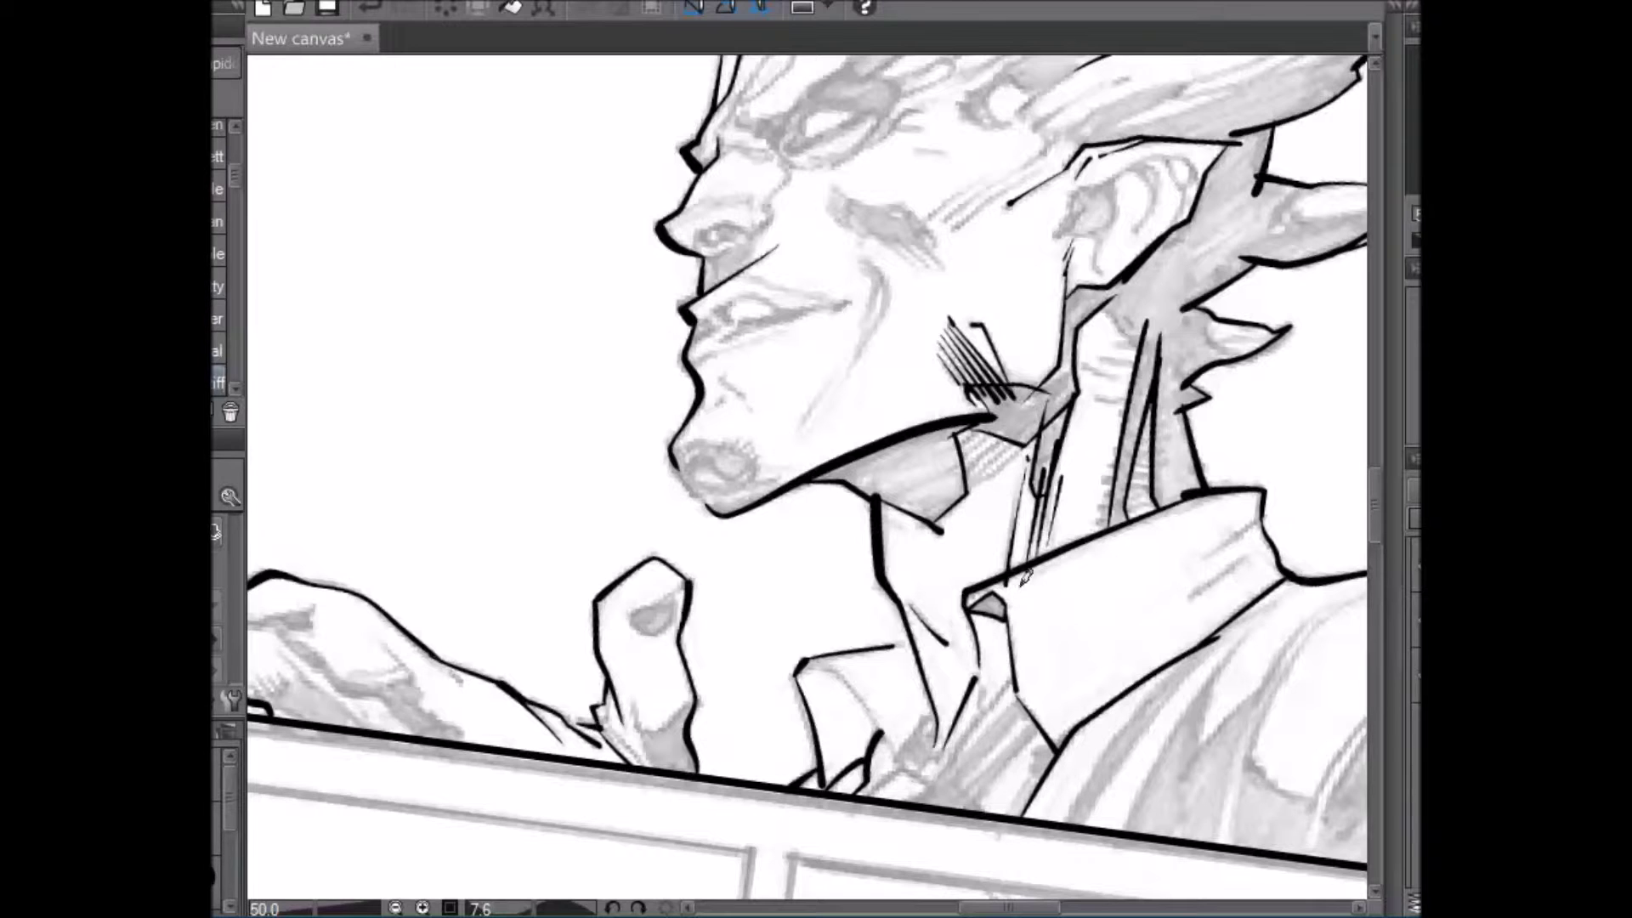
# - Add crease lines and small dots to the collar's back portion
pyautogui.hotkey('shift', 'space')
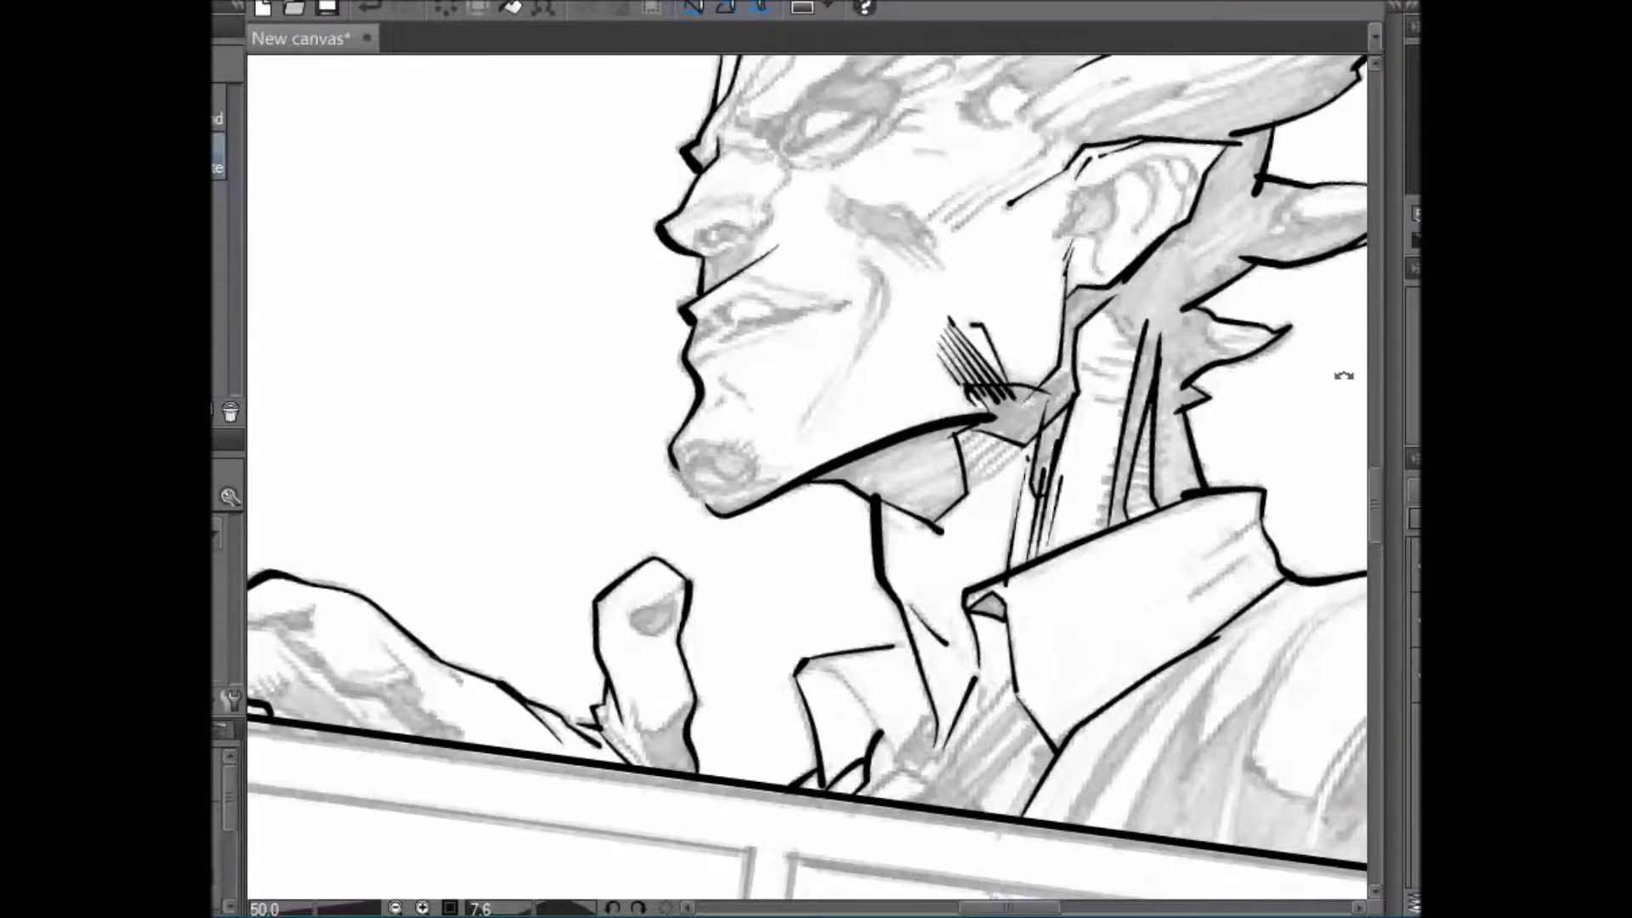
pyautogui.moveTo(1347, 377); pyautogui.dragTo(1257, 237)
pyautogui.hotkey('shift', 'space')
pyautogui.moveTo(1035, 200); pyautogui.dragTo(569, 627)
pyautogui.moveTo(386, 650)
pyautogui.mouseDown()
pyautogui.moveTo(421, 574)
pyautogui.moveTo(411, 552)
pyautogui.mouseUp()
pyautogui.click(433, 497)
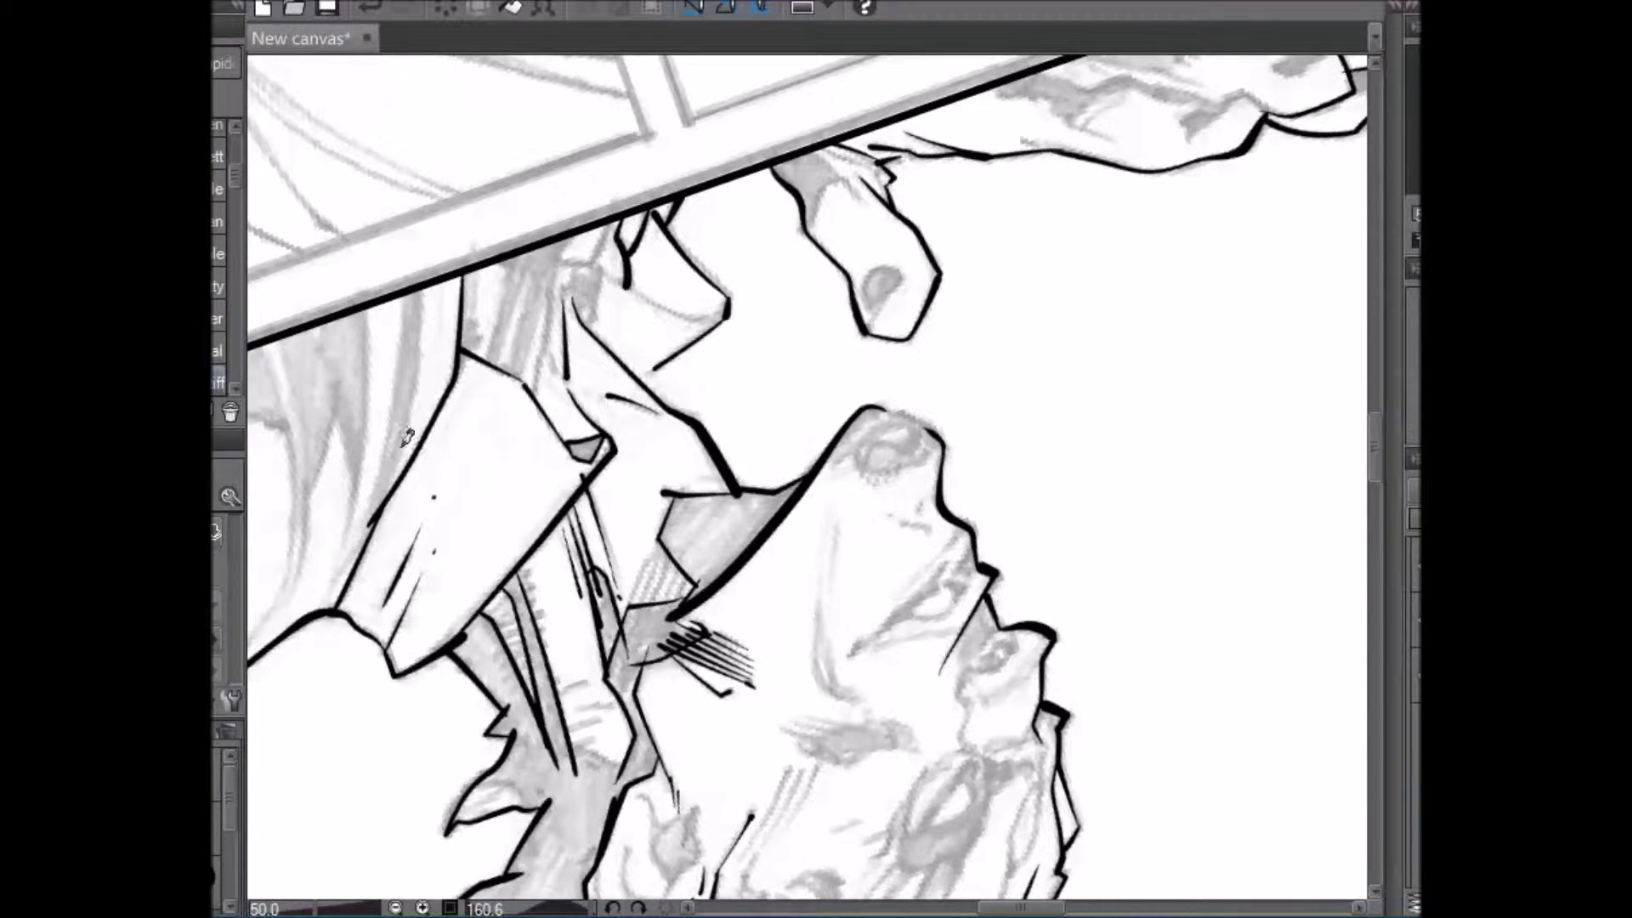
# - Ink the two long lines of the jacket fold running beside the collar's lower edge to the panel border
pyautogui.moveTo(328, 602)
pyautogui.mouseDown()
pyautogui.moveTo(394, 438)
pyautogui.moveTo(409, 294)
pyautogui.mouseUp()
pyautogui.moveTo(380, 501); pyautogui.dragTo(421, 293)
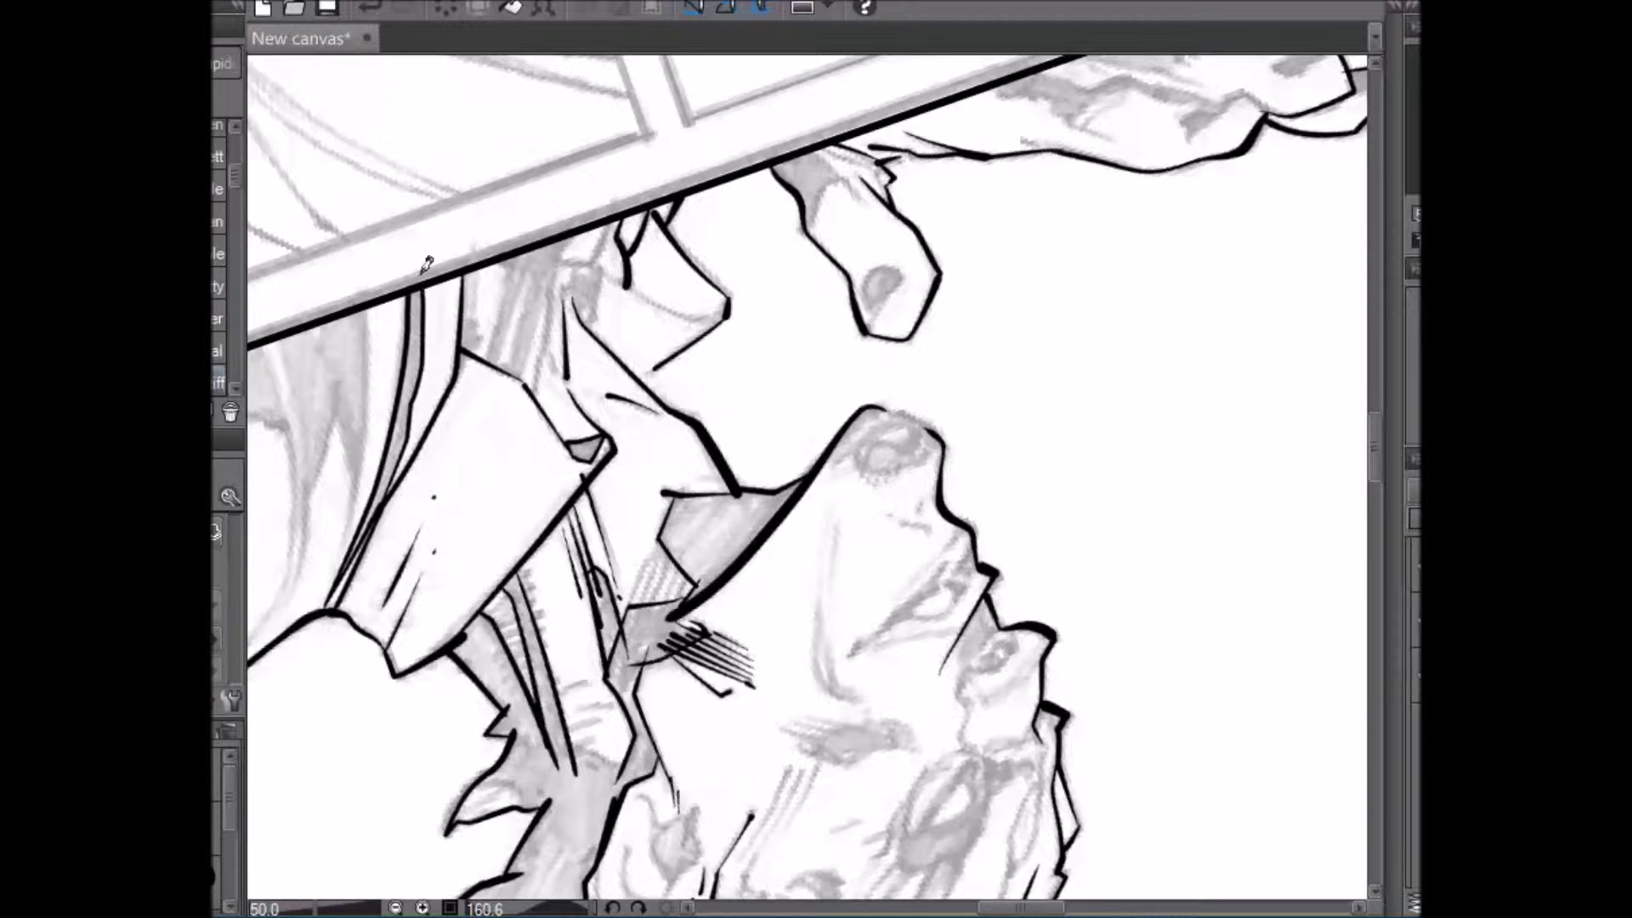
pyautogui.moveTo(1377, 443); pyautogui.dragTo(1373, 464)
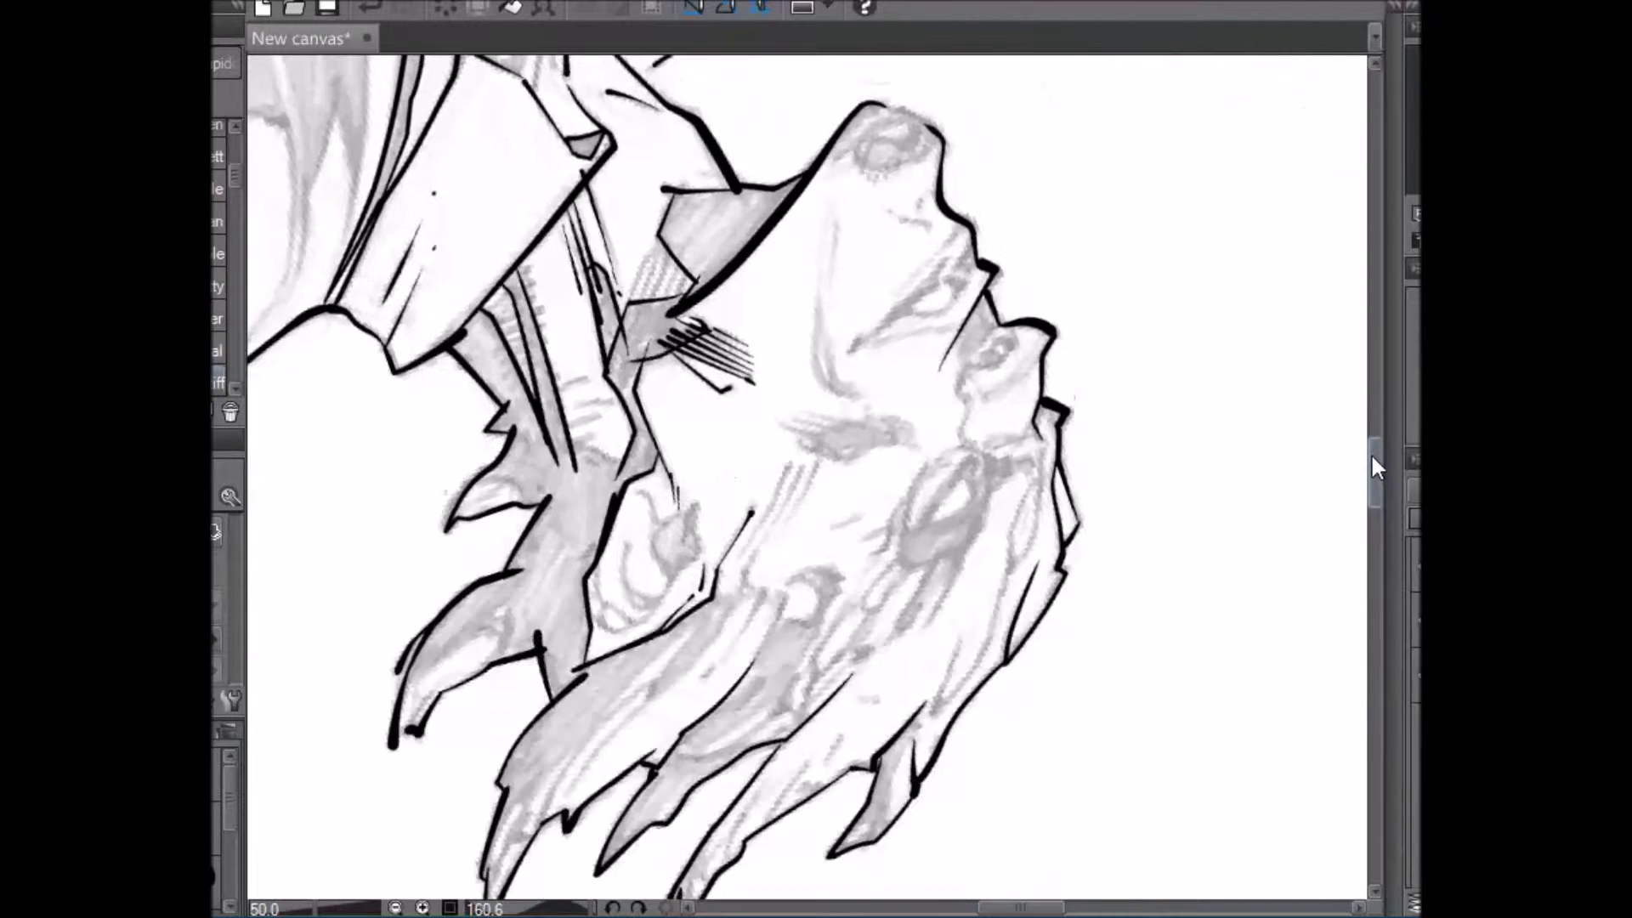
pyautogui.moveTo(1238, 358); pyautogui.dragTo(610, 291)
pyautogui.moveTo(1375, 455); pyautogui.dragTo(1374, 517)
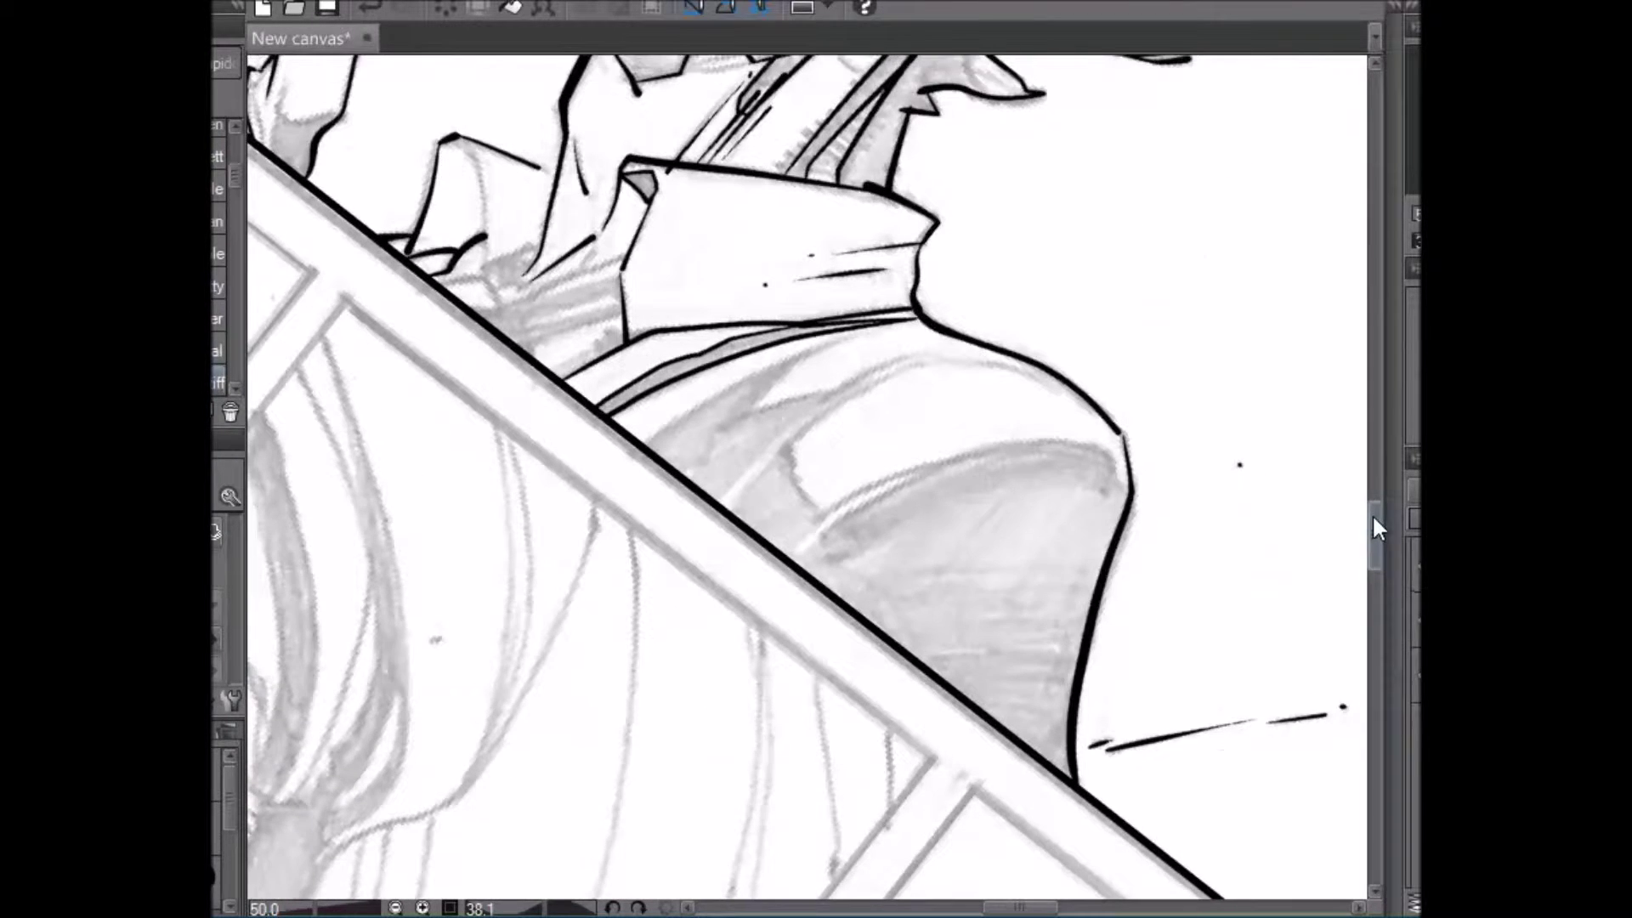
# - Ink the long curved fold line running down the shoulder to the panel border and the smaller jacket creases between it and the collar
pyautogui.press('r')
pyautogui.moveTo(1246, 342); pyautogui.dragTo(794, 345)
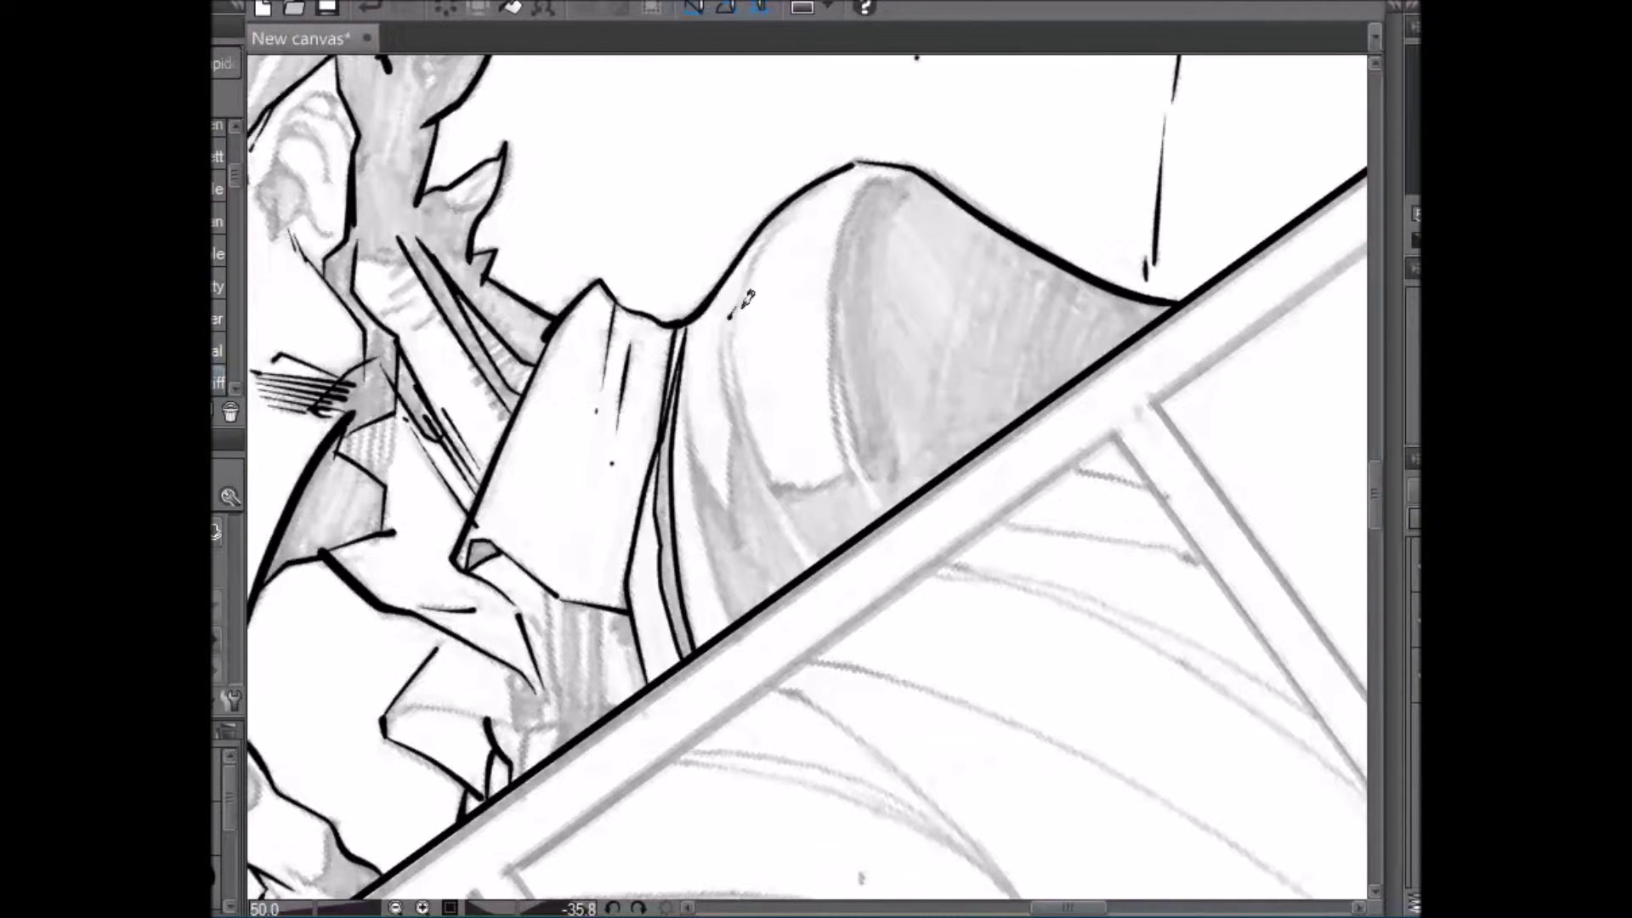
pyautogui.moveTo(727, 316)
pyautogui.mouseDown()
pyautogui.moveTo(742, 443)
pyautogui.moveTo(818, 561)
pyautogui.mouseUp()
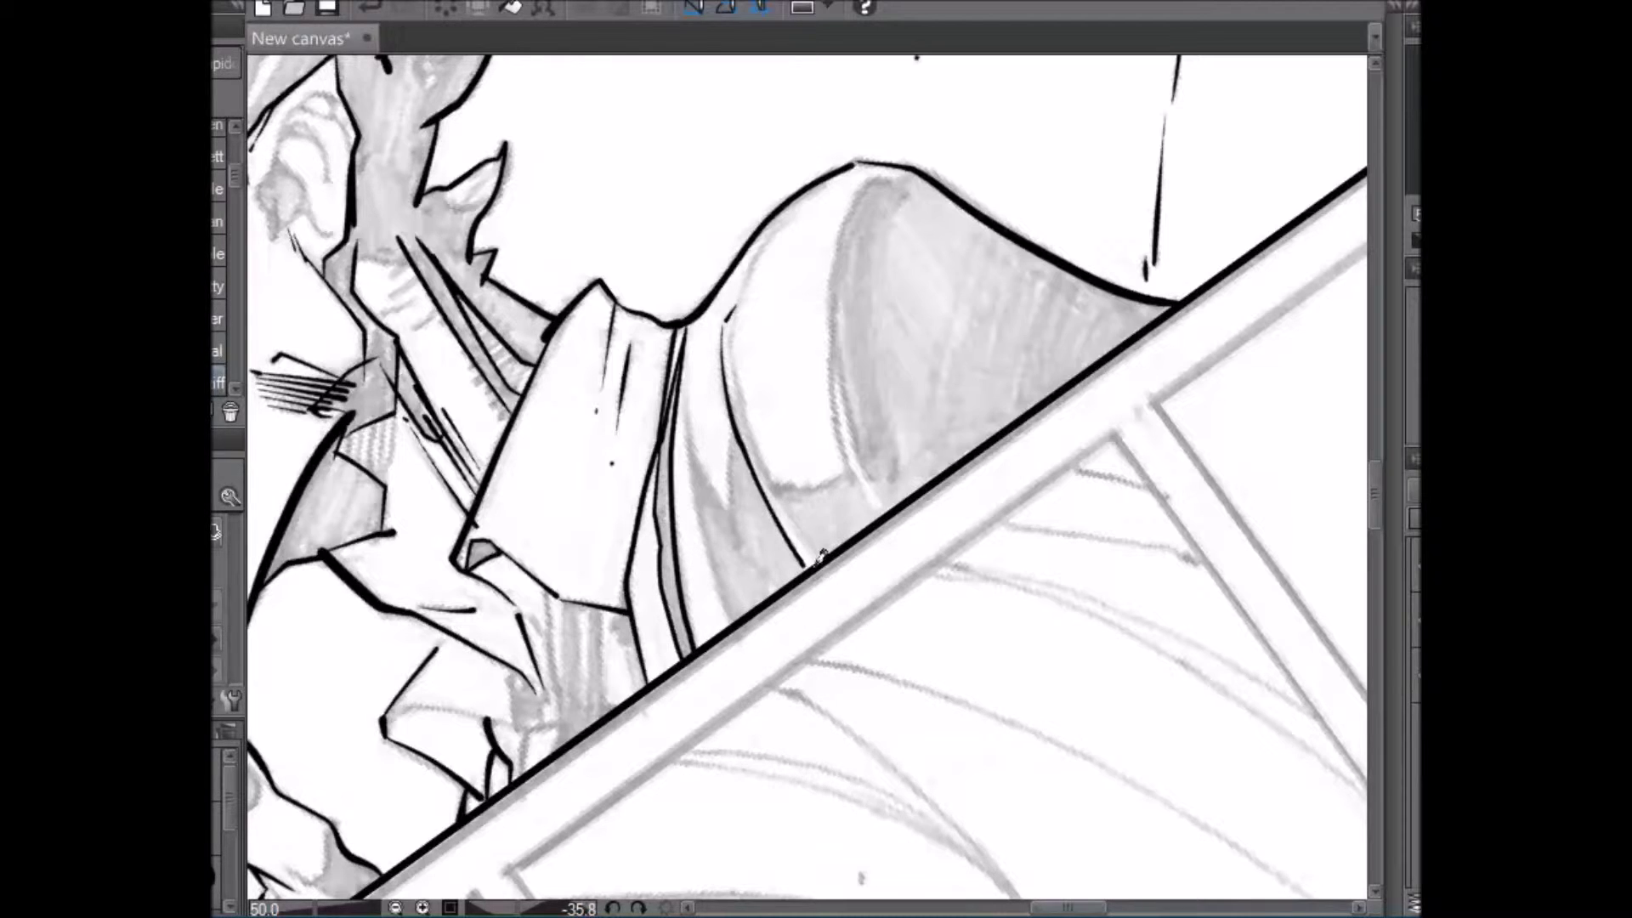
pyautogui.moveTo(732, 435); pyautogui.dragTo(722, 518)
pyautogui.moveTo(690, 341)
pyautogui.mouseDown()
pyautogui.moveTo(702, 475)
pyautogui.moveTo(735, 527)
pyautogui.mouseUp()
pyautogui.moveTo(694, 416); pyautogui.dragTo(733, 612)
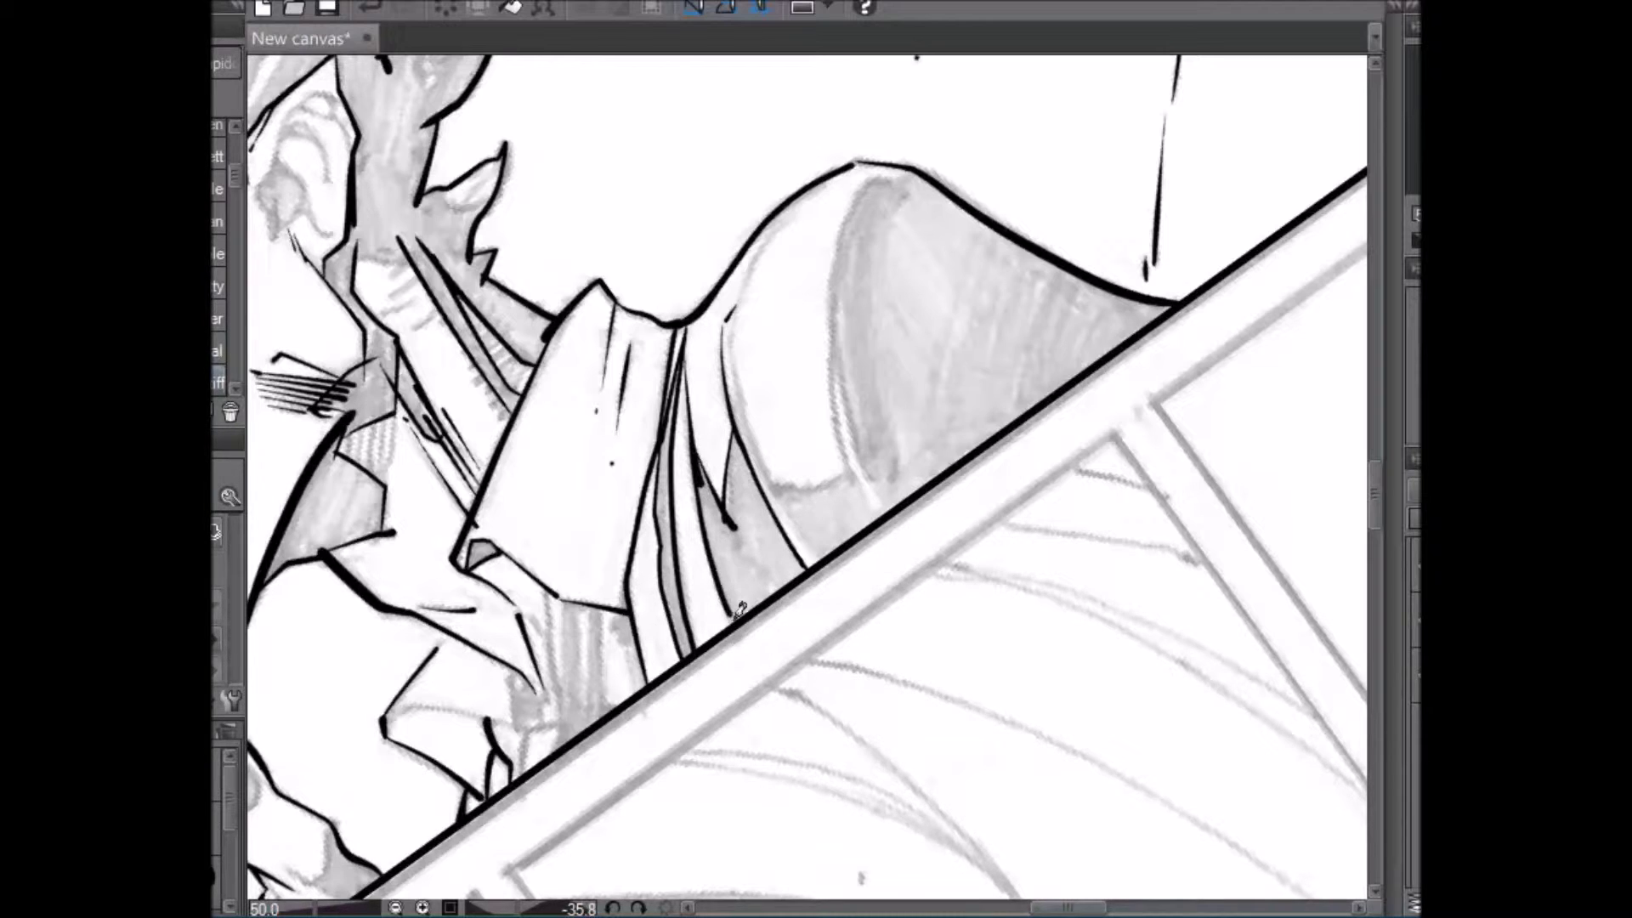
# - Ink the shoulder's light area: its curved lower edge, the doubled shadow boundary up to the shoulder tip and an accent line along the shoulder contour
pyautogui.moveTo(735, 302)
pyautogui.mouseDown()
pyautogui.moveTo(771, 472)
pyautogui.moveTo(808, 518)
pyautogui.moveTo(827, 473)
pyautogui.moveTo(786, 485)
pyautogui.moveTo(763, 443)
pyautogui.moveTo(838, 483)
pyautogui.moveTo(855, 469)
pyautogui.moveTo(770, 472)
pyautogui.moveTo(850, 476)
pyautogui.mouseUp()
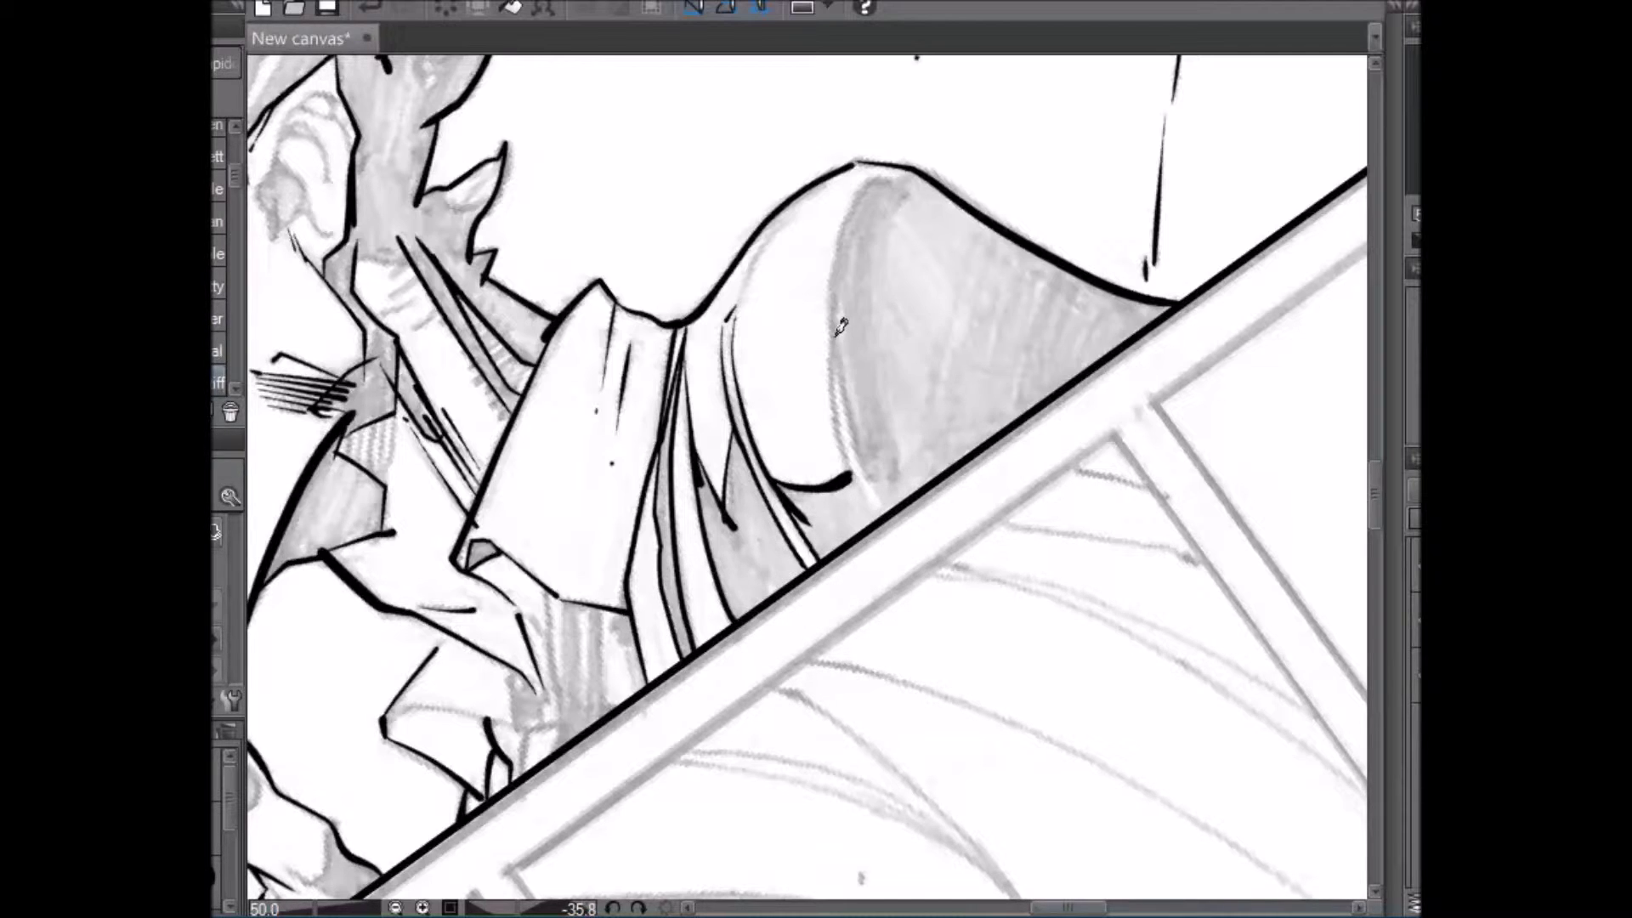
pyautogui.moveTo(833, 333); pyautogui.dragTo(876, 510)
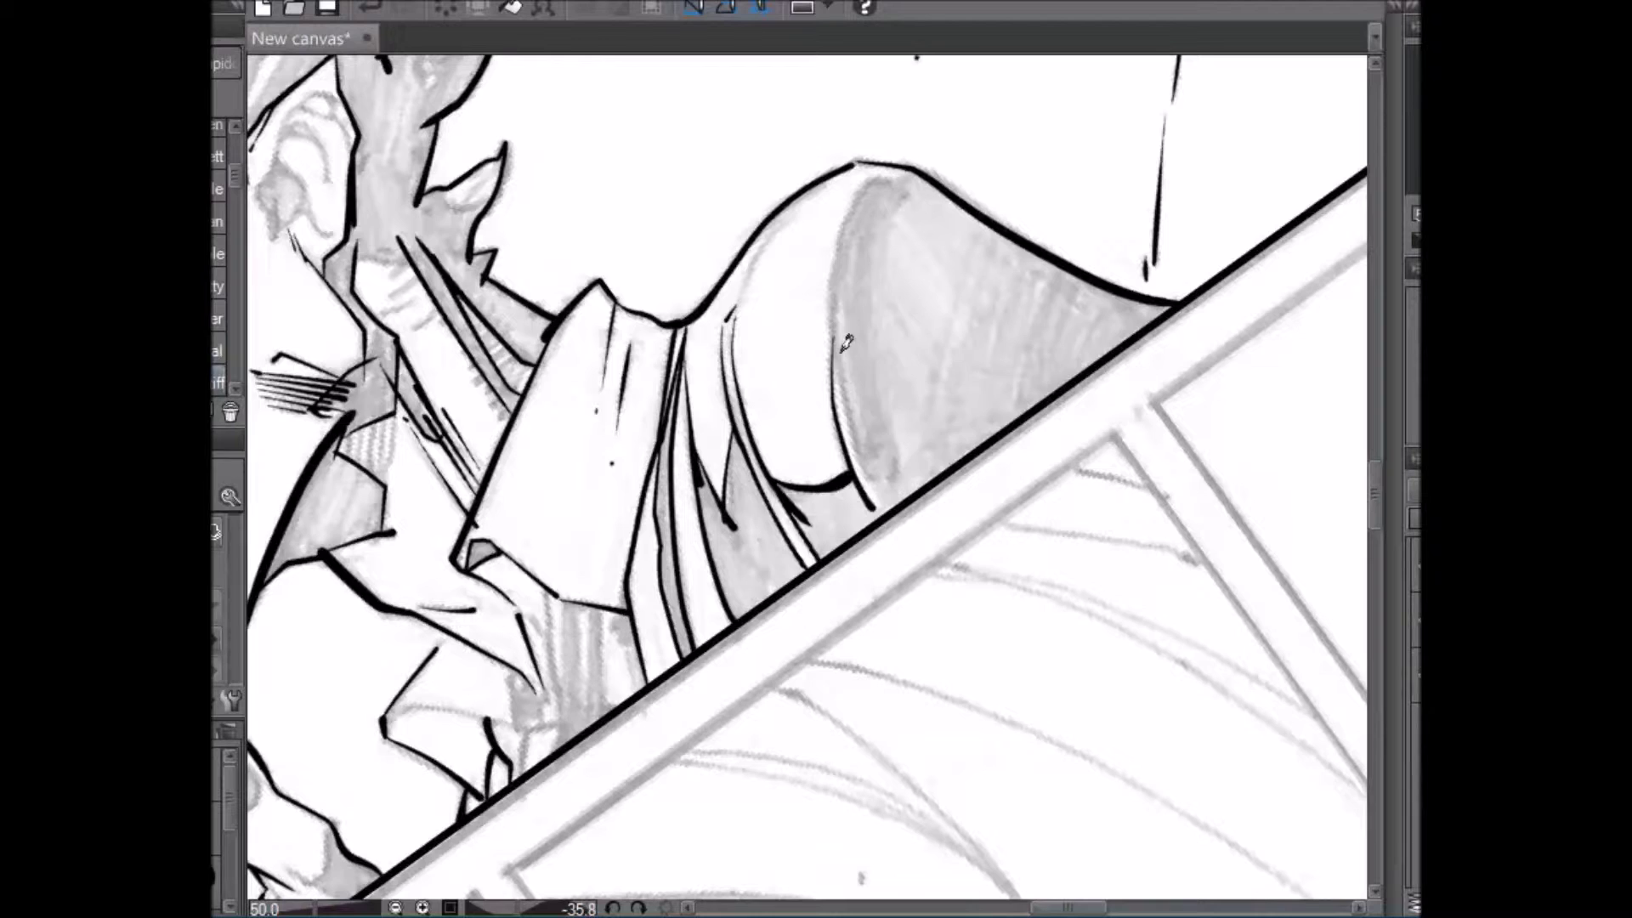
pyautogui.moveTo(839, 321); pyautogui.dragTo(875, 510)
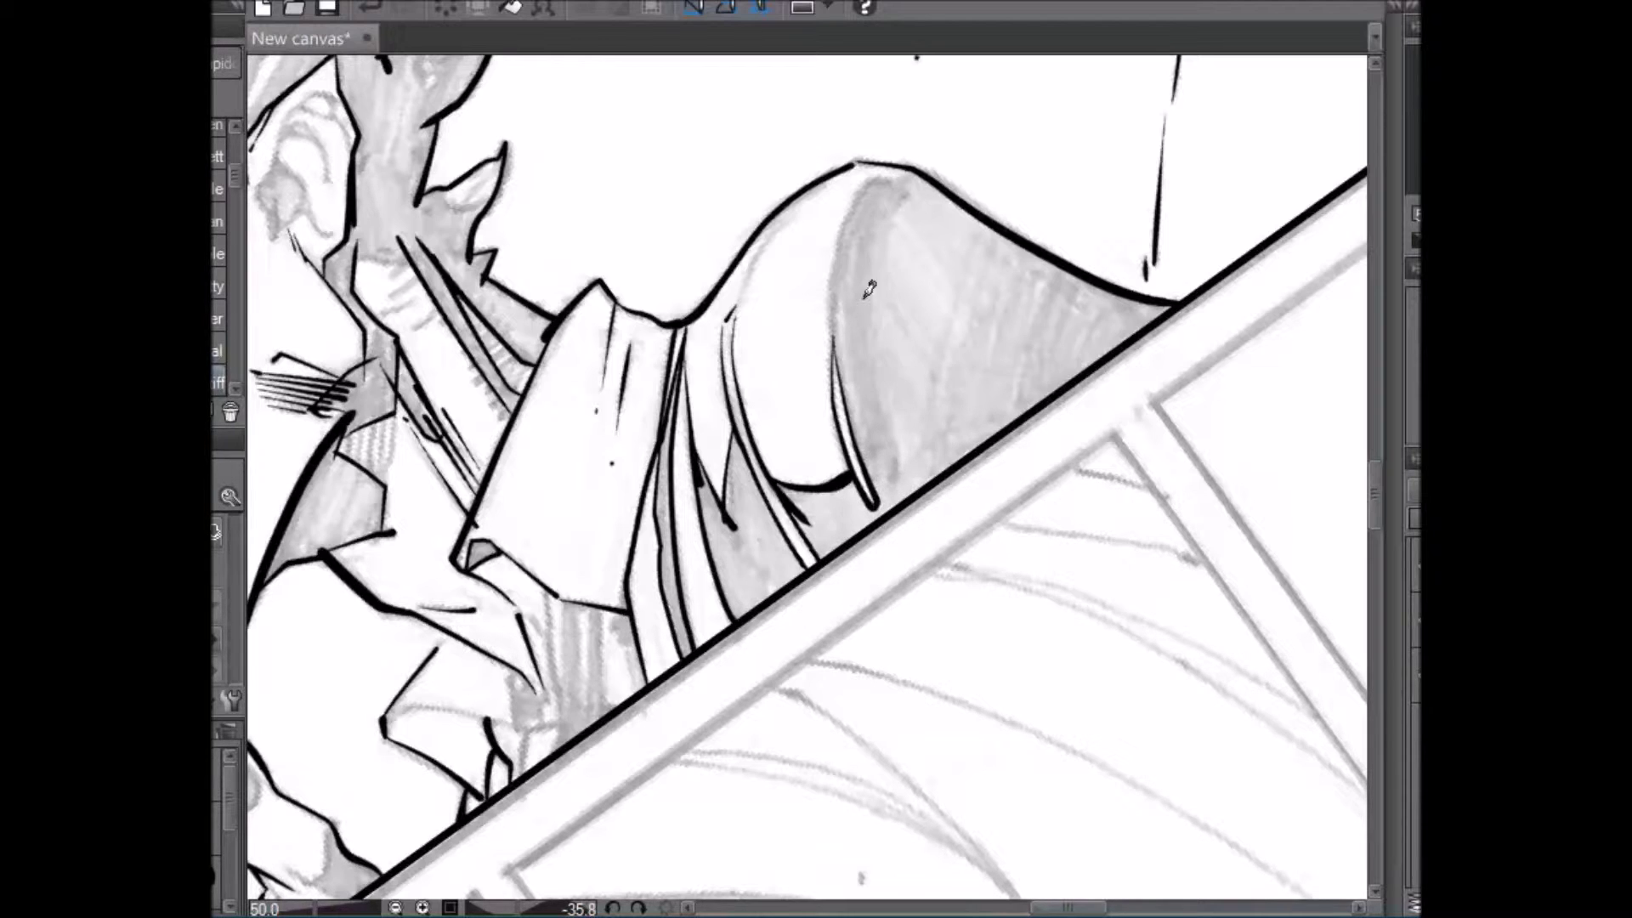
pyautogui.moveTo(839, 338)
pyautogui.mouseDown()
pyautogui.moveTo(841, 255)
pyautogui.moveTo(880, 174)
pyautogui.moveTo(903, 170)
pyautogui.mouseUp()
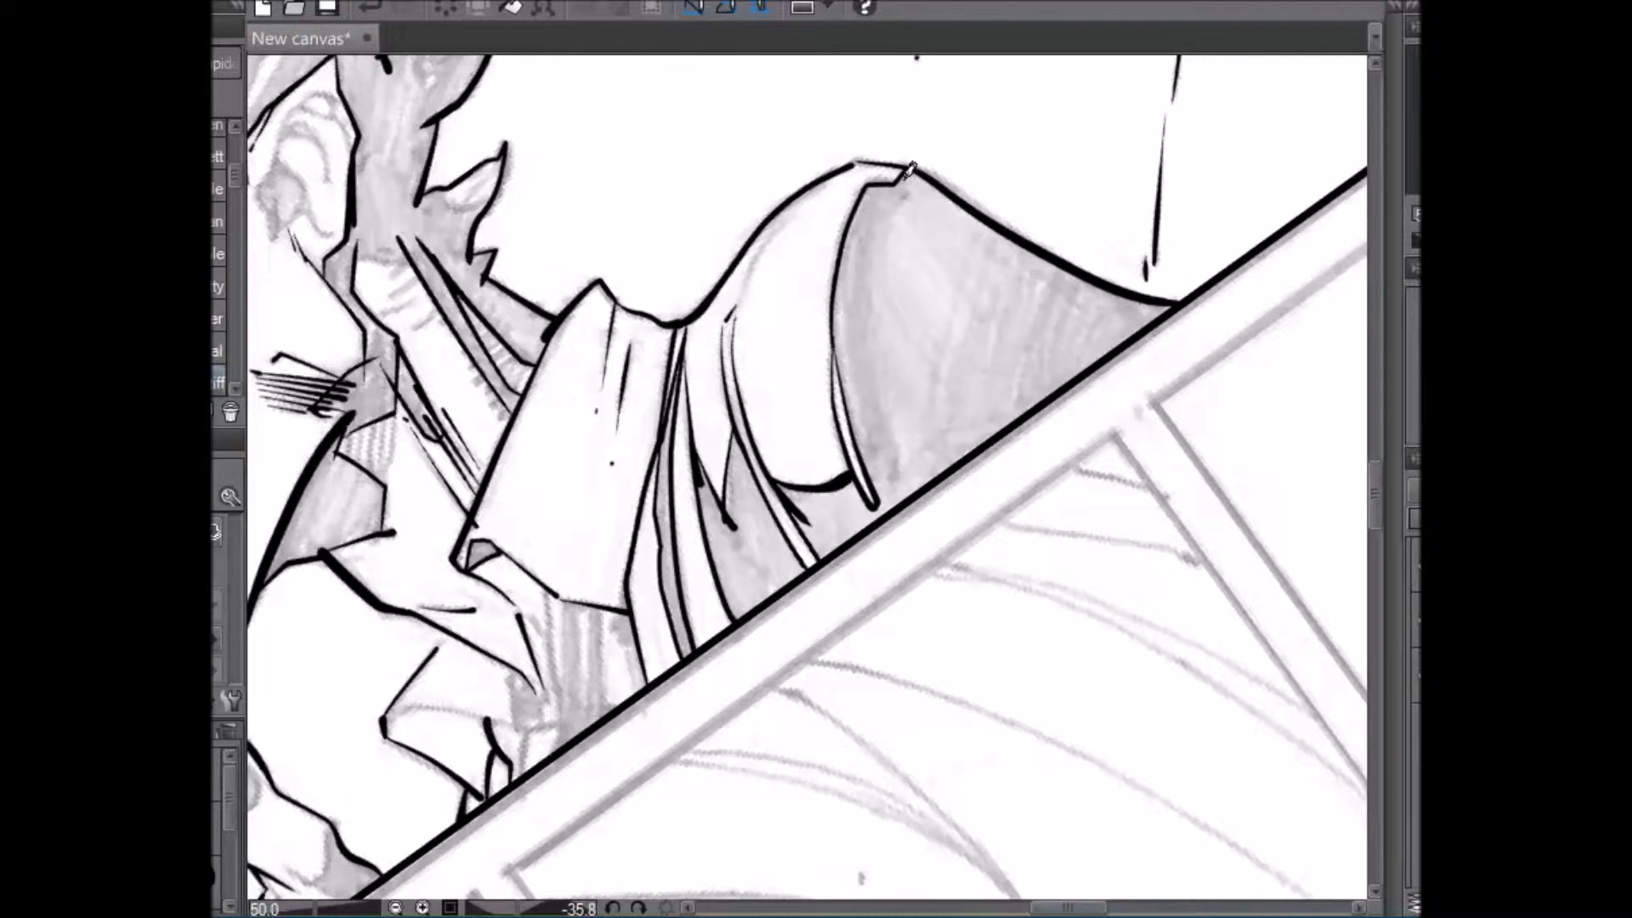
pyautogui.moveTo(896, 176); pyautogui.dragTo(854, 228)
pyautogui.moveTo(748, 293); pyautogui.dragTo(803, 199)
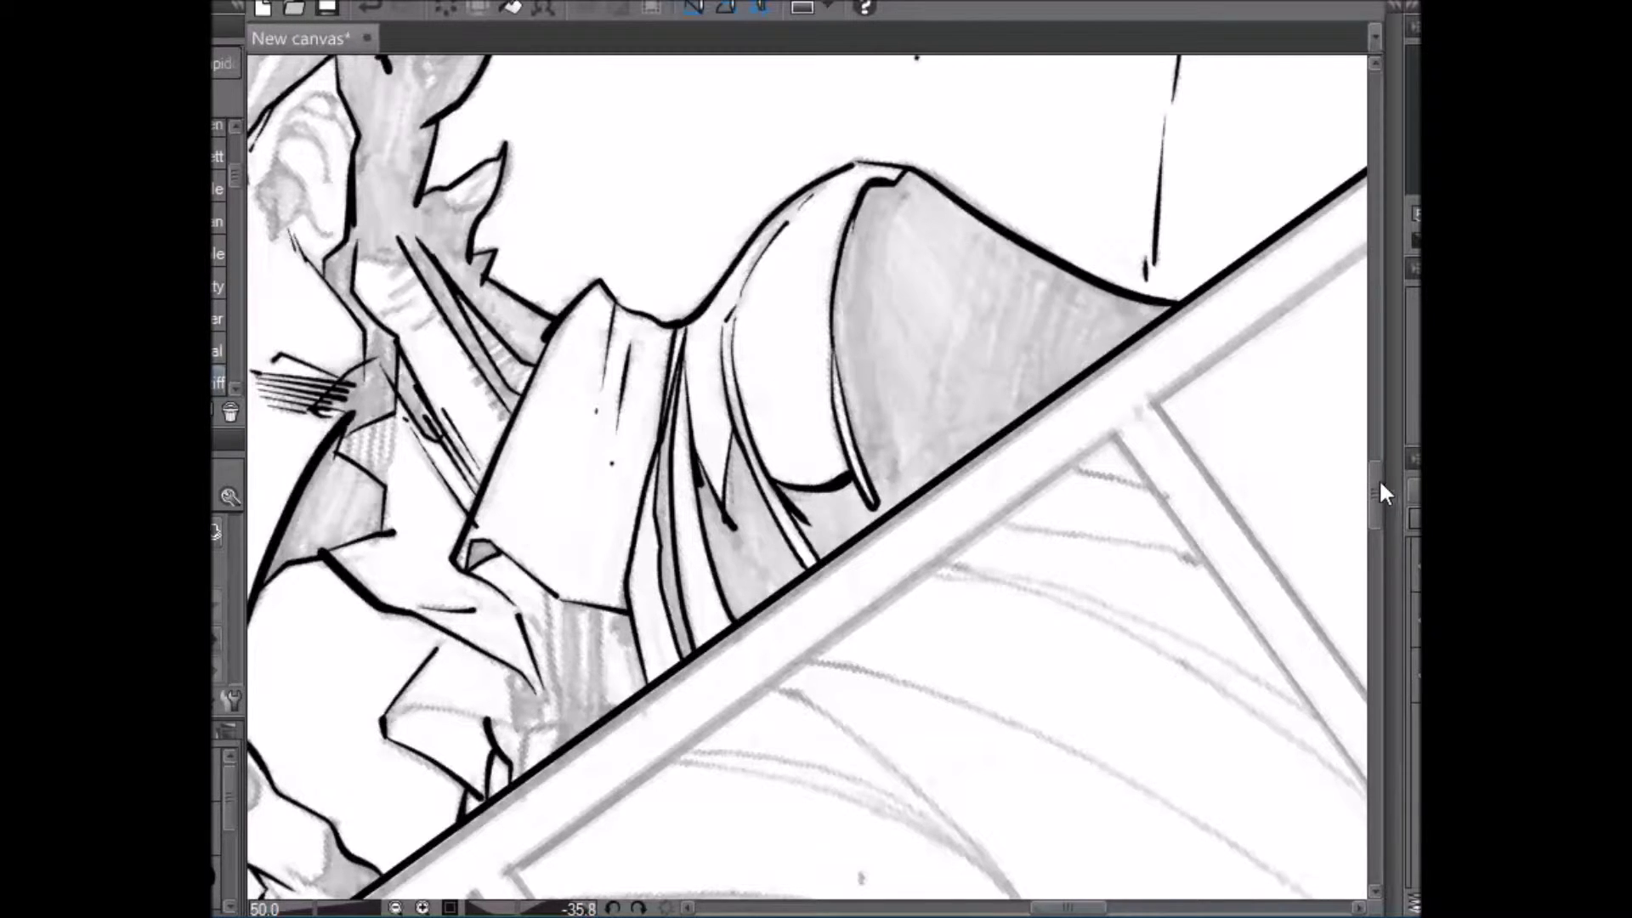
# - Ink the parallel shirt fold lines below the collar's front corner and the small jagged creases beside them at the panel border
pyautogui.moveTo(1377, 486); pyautogui.dragTo(1373, 507)
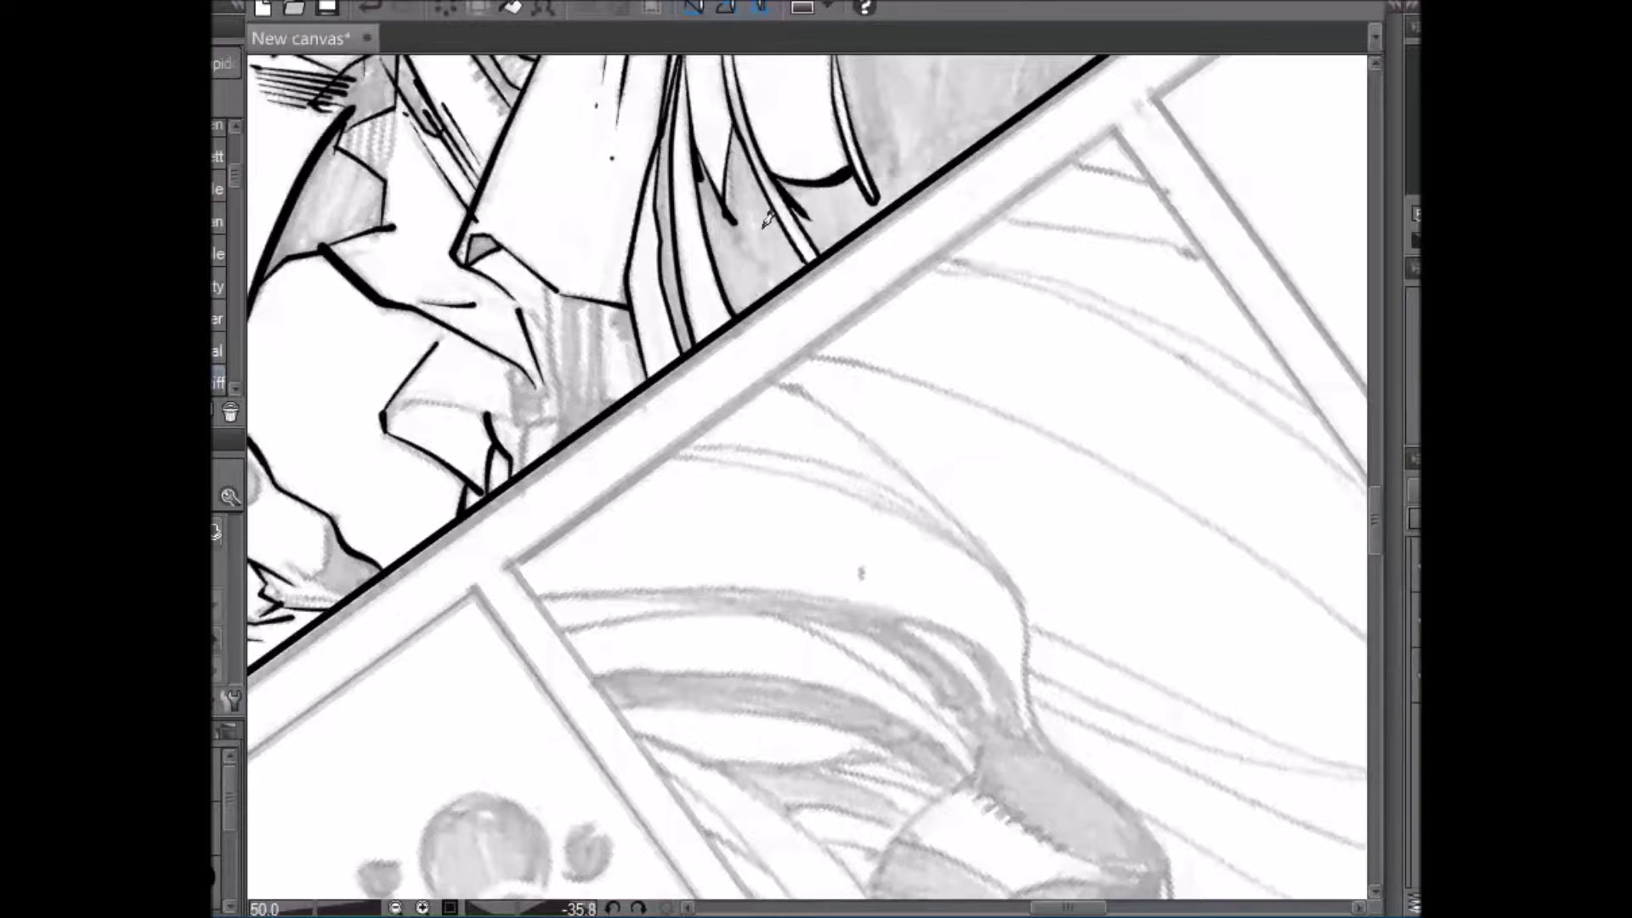
pyautogui.hotkey('shift', 'space')
pyautogui.moveTo(752, 170); pyautogui.dragTo(972, 214)
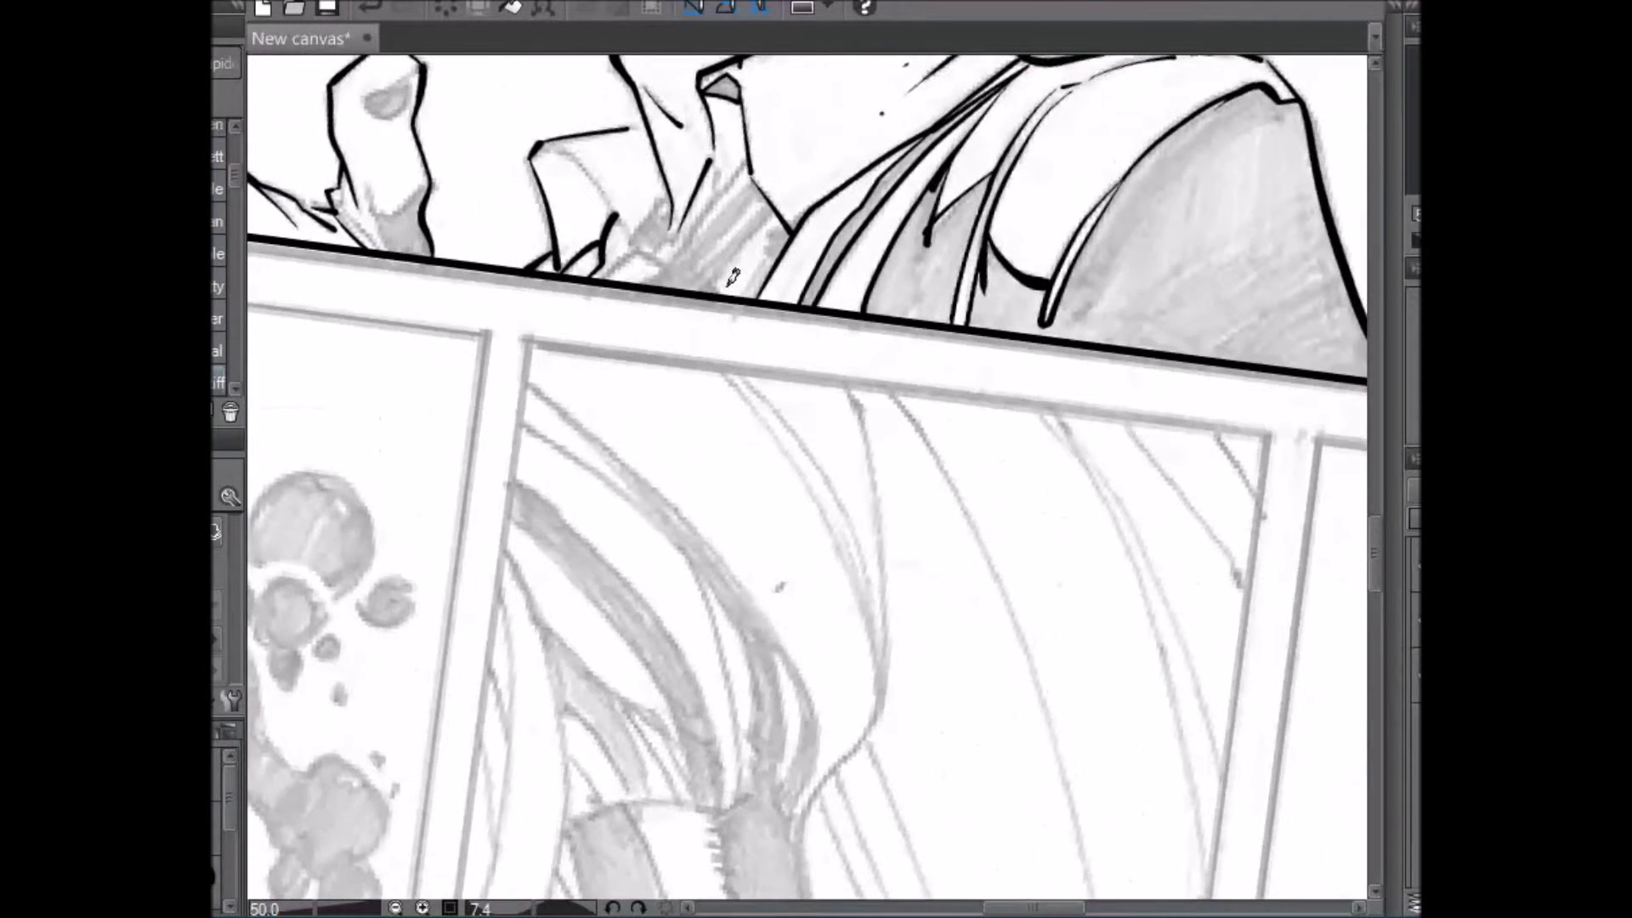
pyautogui.moveTo(726, 285)
pyautogui.mouseDown()
pyautogui.moveTo(776, 201)
pyautogui.moveTo(696, 275)
pyautogui.moveTo(752, 197)
pyautogui.moveTo(688, 260)
pyautogui.mouseUp()
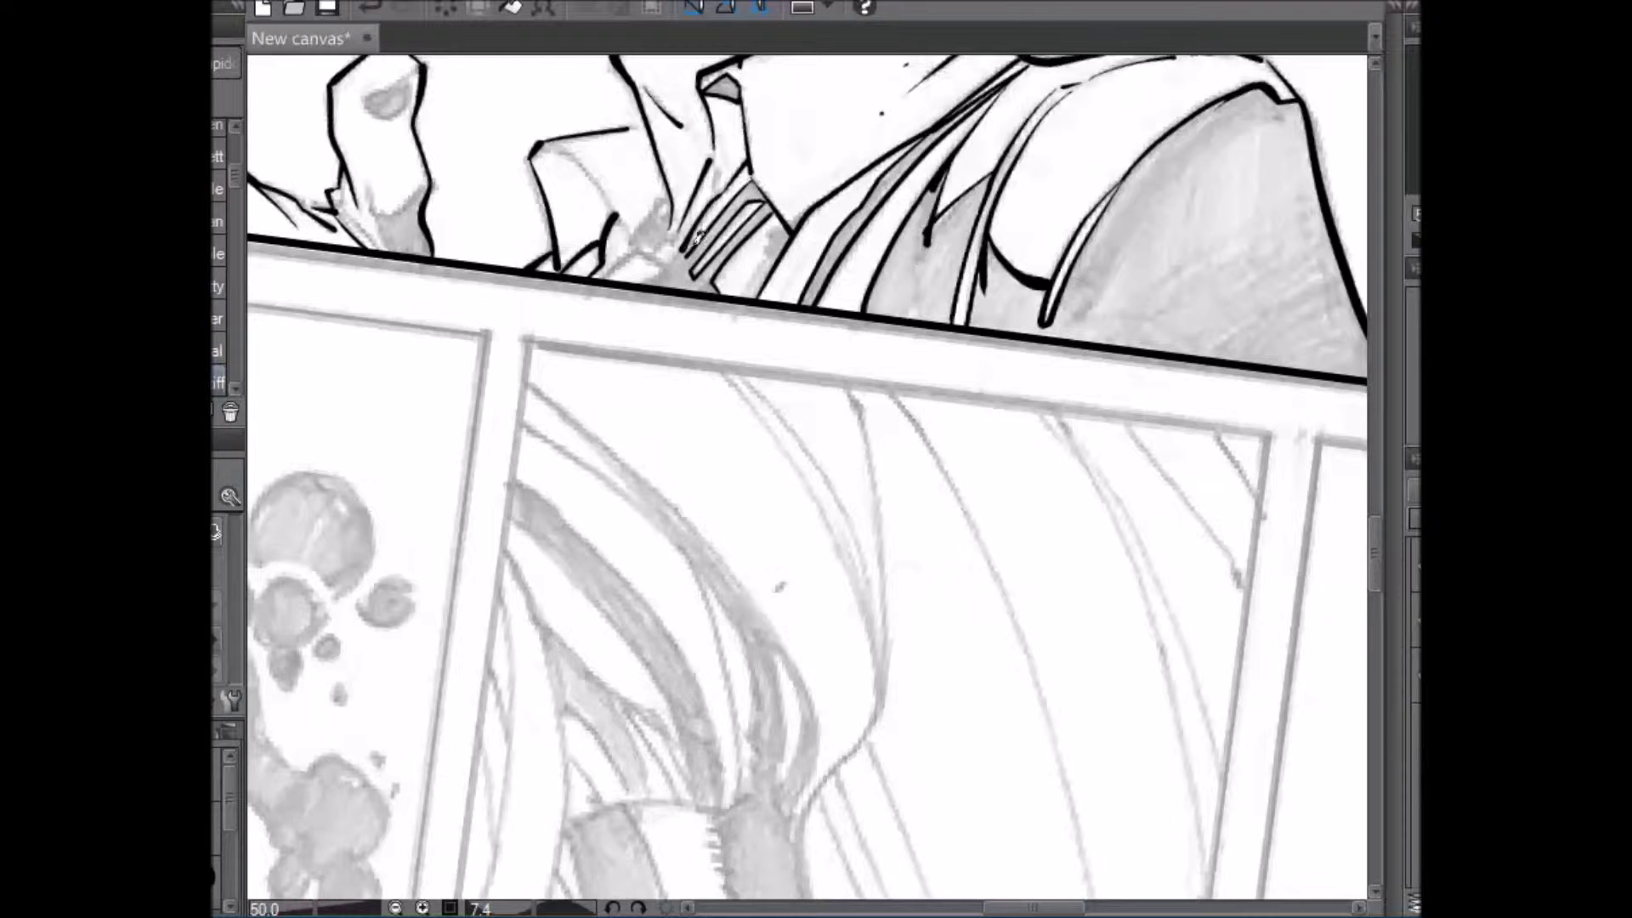
pyautogui.moveTo(644, 282); pyautogui.dragTo(693, 230)
pyautogui.moveTo(612, 265)
pyautogui.mouseDown()
pyautogui.moveTo(644, 240)
pyautogui.moveTo(672, 259)
pyautogui.moveTo(680, 227)
pyautogui.moveTo(658, 217)
pyautogui.moveTo(675, 177)
pyautogui.moveTo(672, 224)
pyautogui.mouseUp()
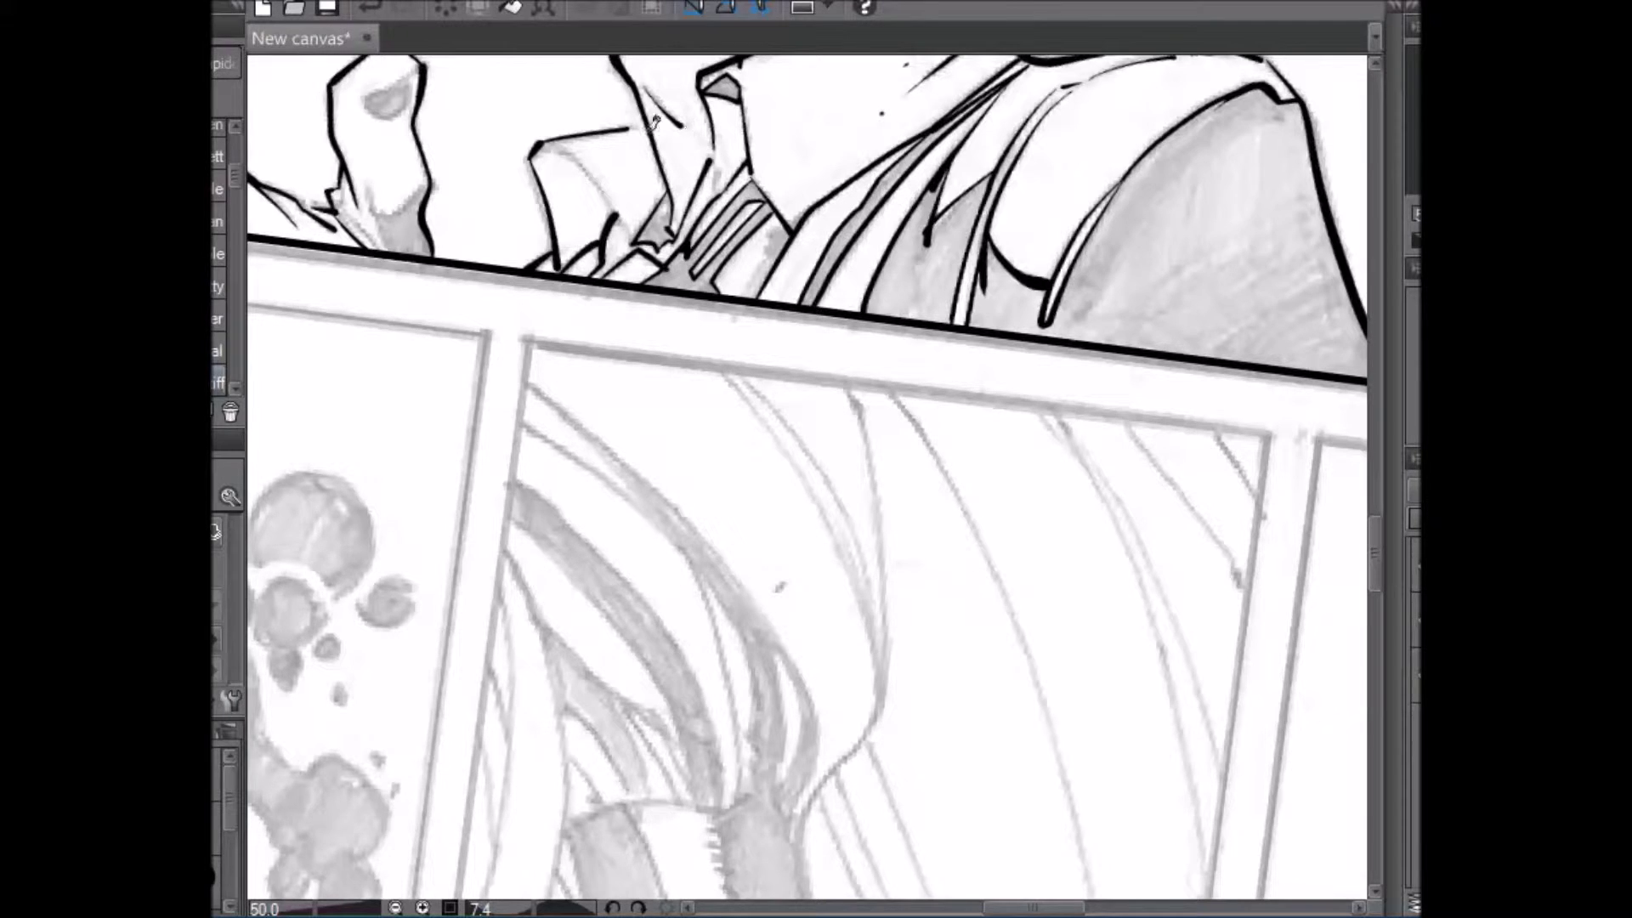
# - Ink the inner fold line of the front collar flap and a small jagged shadow shape under the collar's lower edge
pyautogui.moveTo(611, 153); pyautogui.dragTo(828, 128)
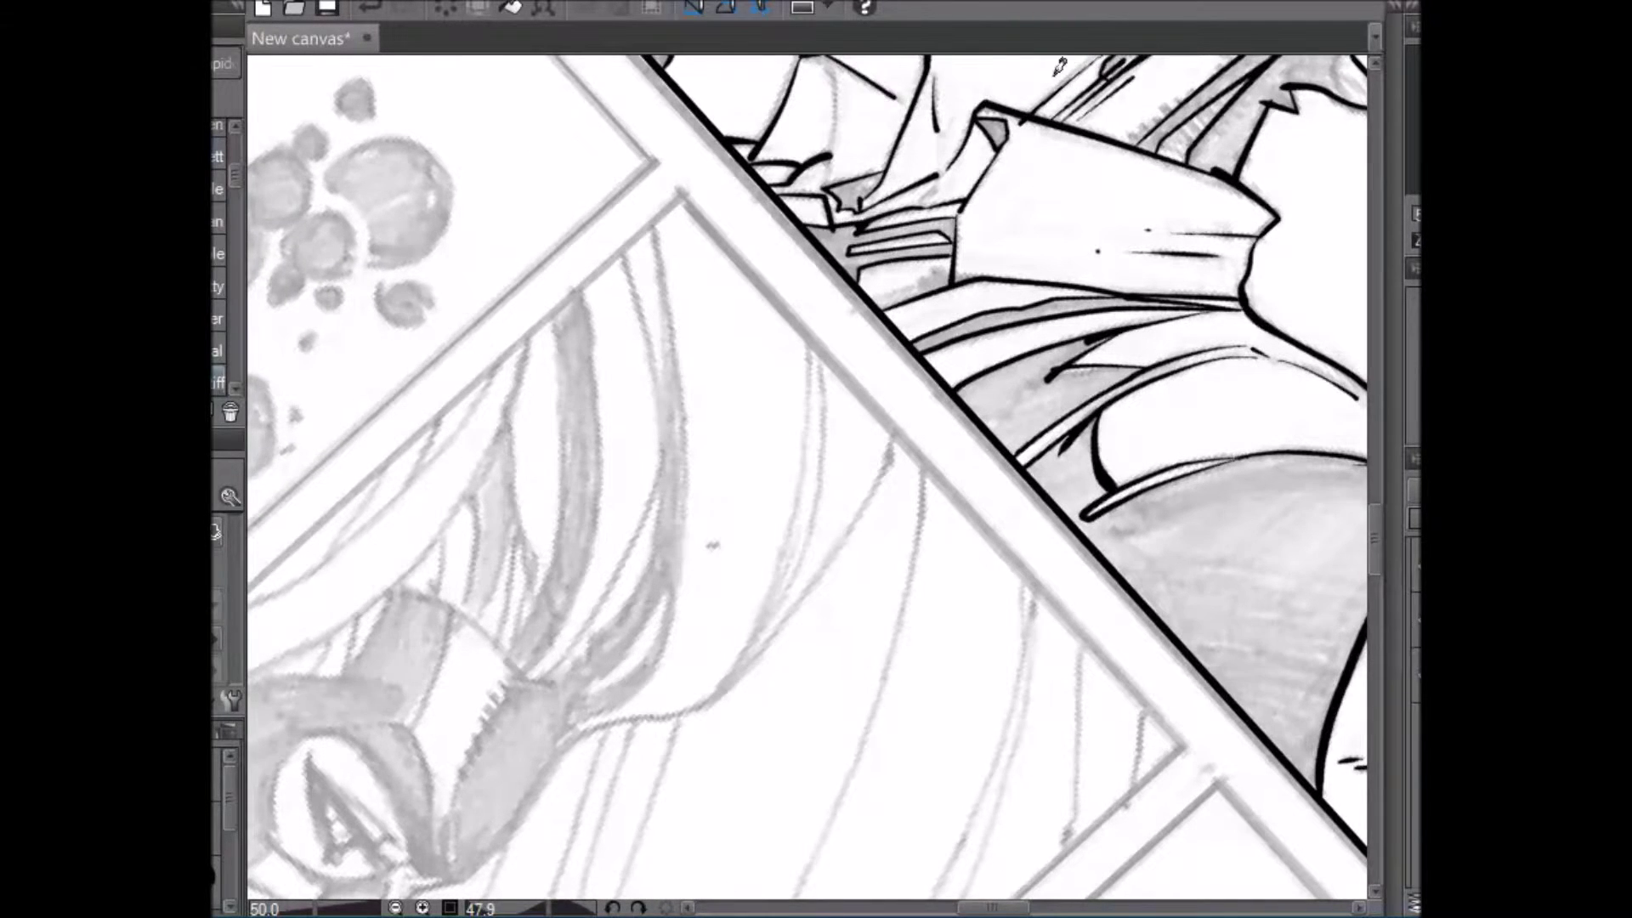
pyautogui.scroll(5, 1370, 529)
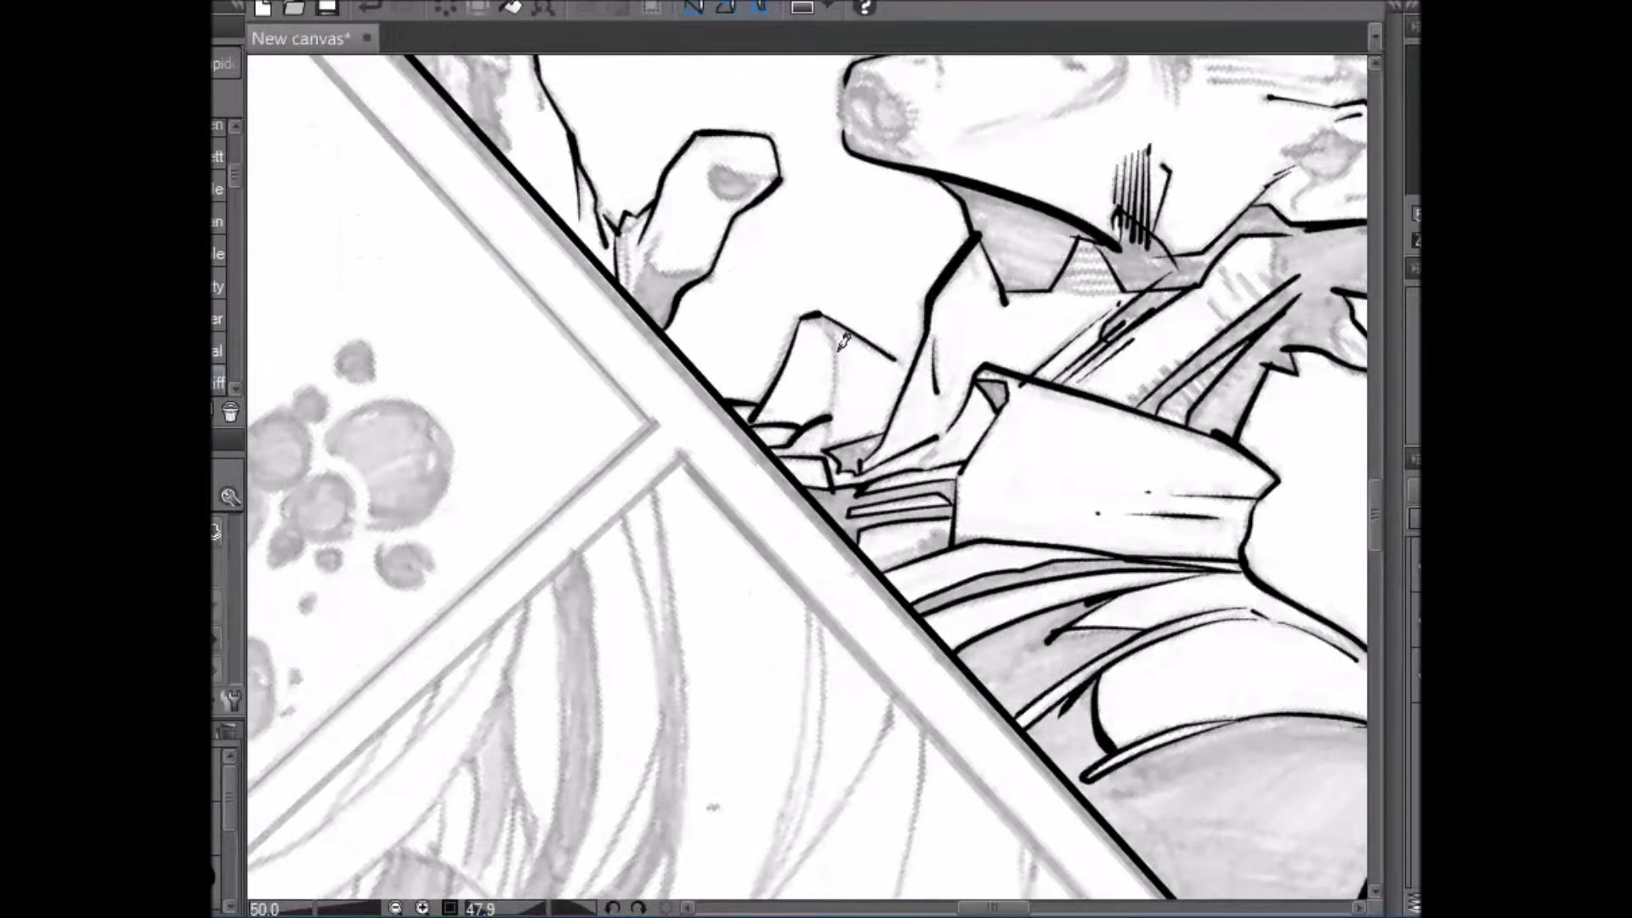
pyautogui.moveTo(836, 337); pyautogui.dragTo(828, 449)
pyautogui.moveTo(813, 315); pyautogui.dragTo(838, 326)
pyautogui.moveTo(818, 315); pyautogui.dragTo(829, 326)
pyautogui.moveTo(1158, 300); pyautogui.dragTo(934, 272)
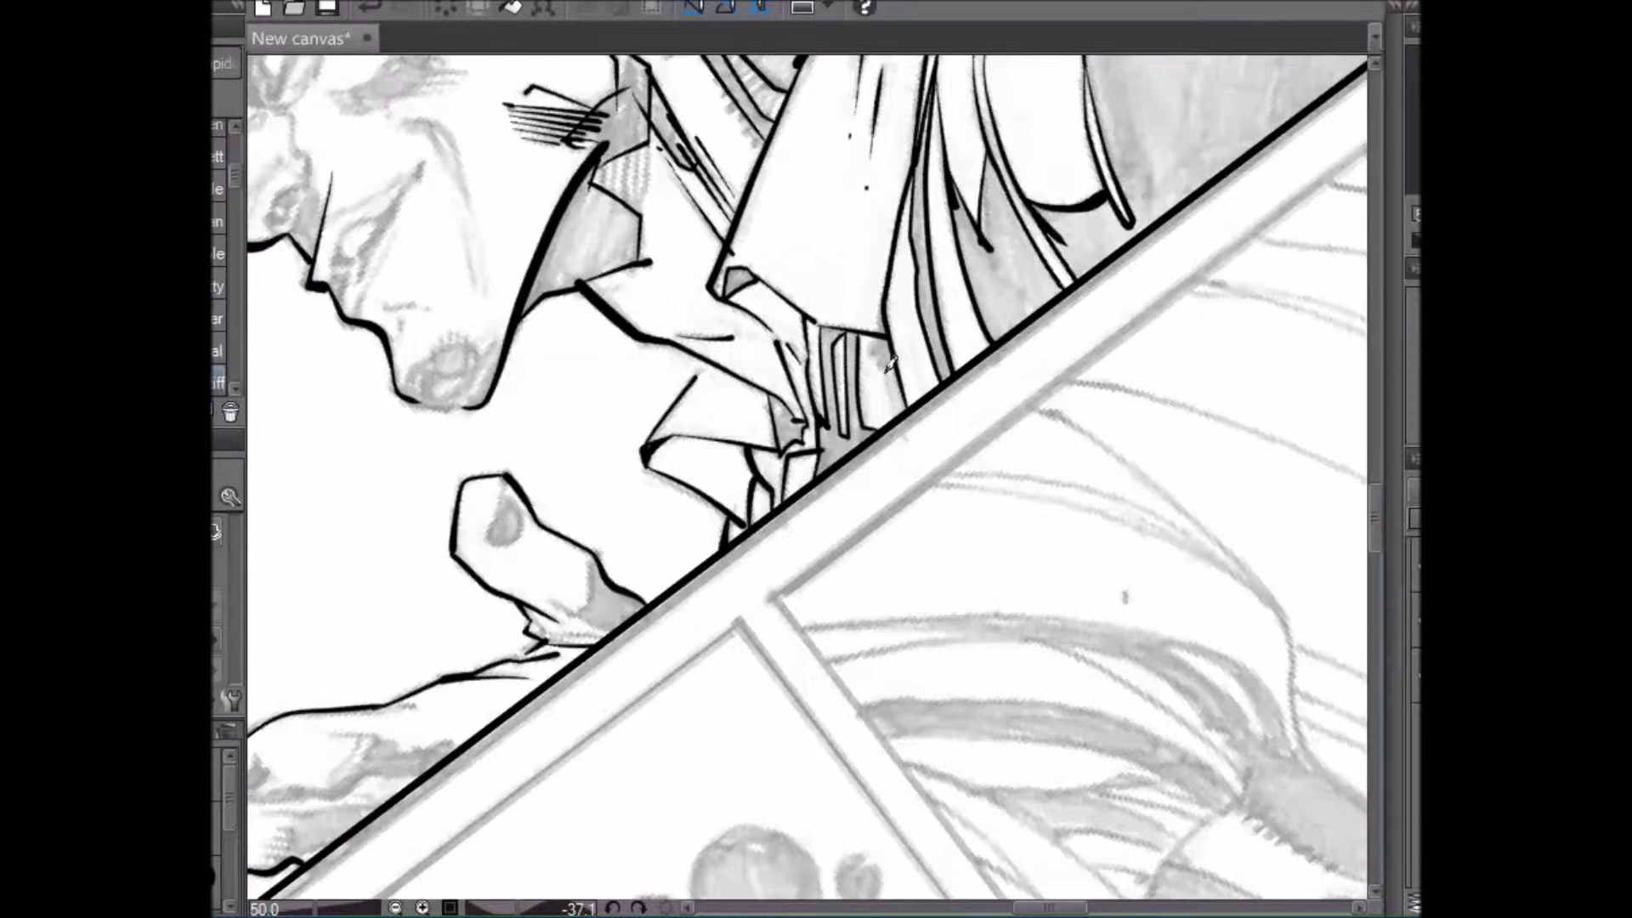
pyautogui.moveTo(898, 355); pyautogui.dragTo(870, 339)
# - Ink the ear's inner contours and upper fold, redoing one unsatisfactory inner stroke
pyautogui.moveTo(1374, 498); pyautogui.dragTo(1375, 467)
pyautogui.moveTo(596, 281)
pyautogui.mouseDown()
pyautogui.moveTo(570, 238)
pyautogui.moveTo(553, 243)
pyautogui.moveTo(523, 374)
pyautogui.moveTo(562, 328)
pyautogui.moveTo(537, 300)
pyautogui.moveTo(527, 313)
pyautogui.moveTo(590, 383)
pyautogui.mouseUp()
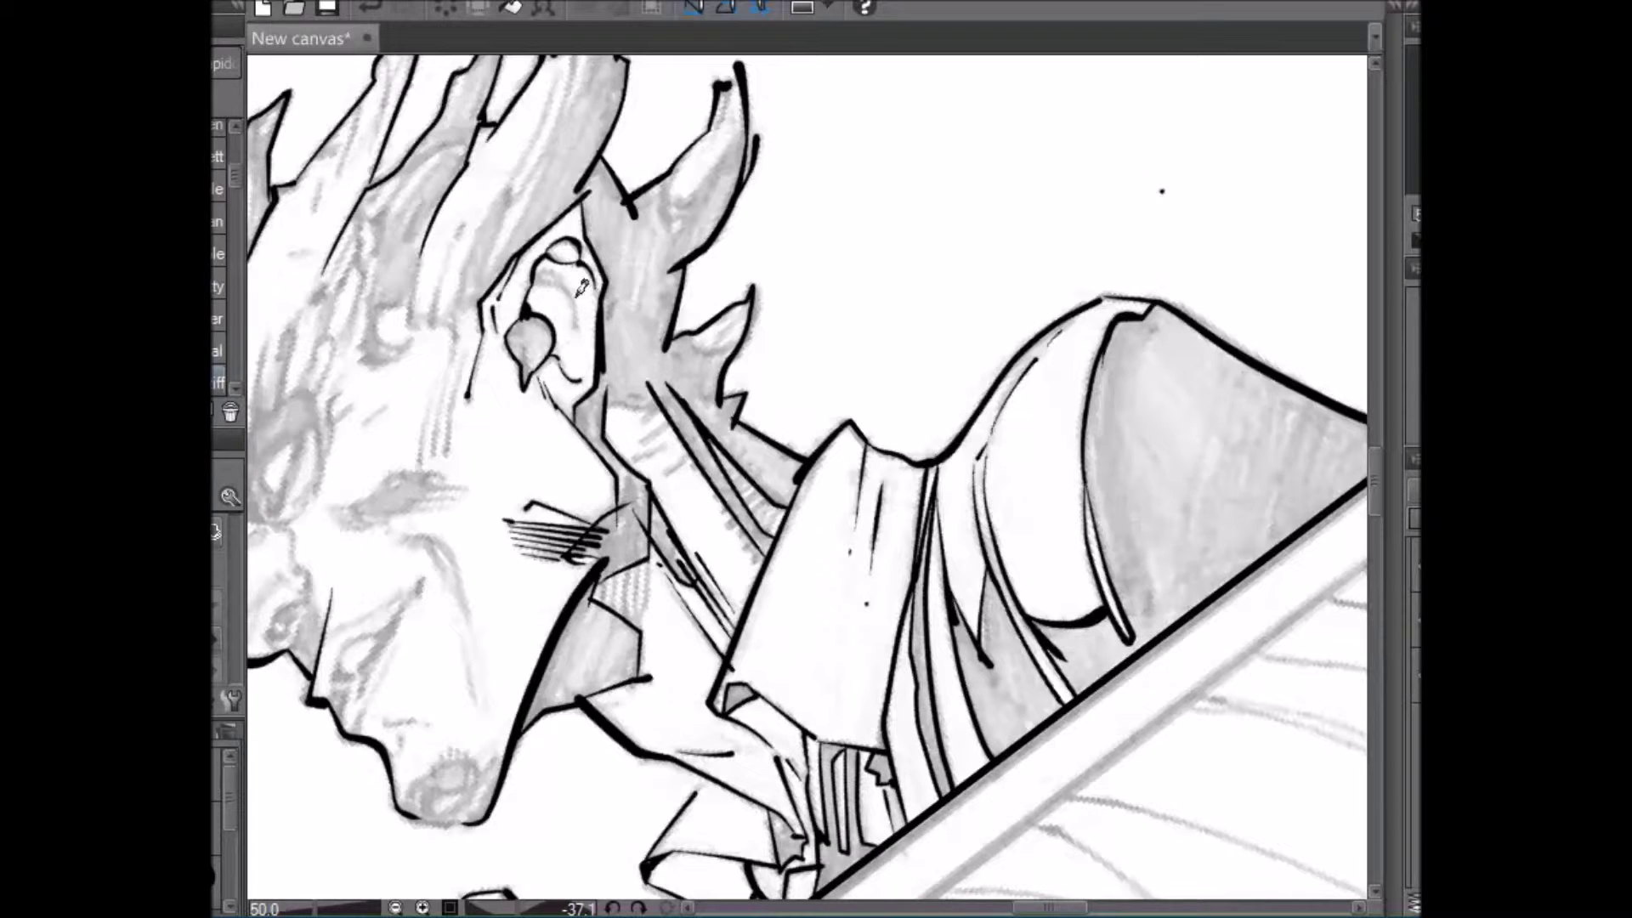
pyautogui.moveTo(536, 280)
pyautogui.mouseDown()
pyautogui.moveTo(561, 284)
pyautogui.moveTo(572, 323)
pyautogui.mouseUp()
pyautogui.hotkey('ctrl', 'z')
pyautogui.moveTo(535, 274); pyautogui.dragTo(566, 263)
pyautogui.moveTo(551, 270)
pyautogui.mouseDown()
pyautogui.moveTo(561, 281)
pyautogui.moveTo(568, 257)
pyautogui.mouseUp()
# - Add crosshatching to the neck shadow just below the back of the jaw
pyautogui.click(900, 82)
pyautogui.hotkey('shift', 'space')
pyautogui.moveTo(1001, 199); pyautogui.dragTo(1098, 300)
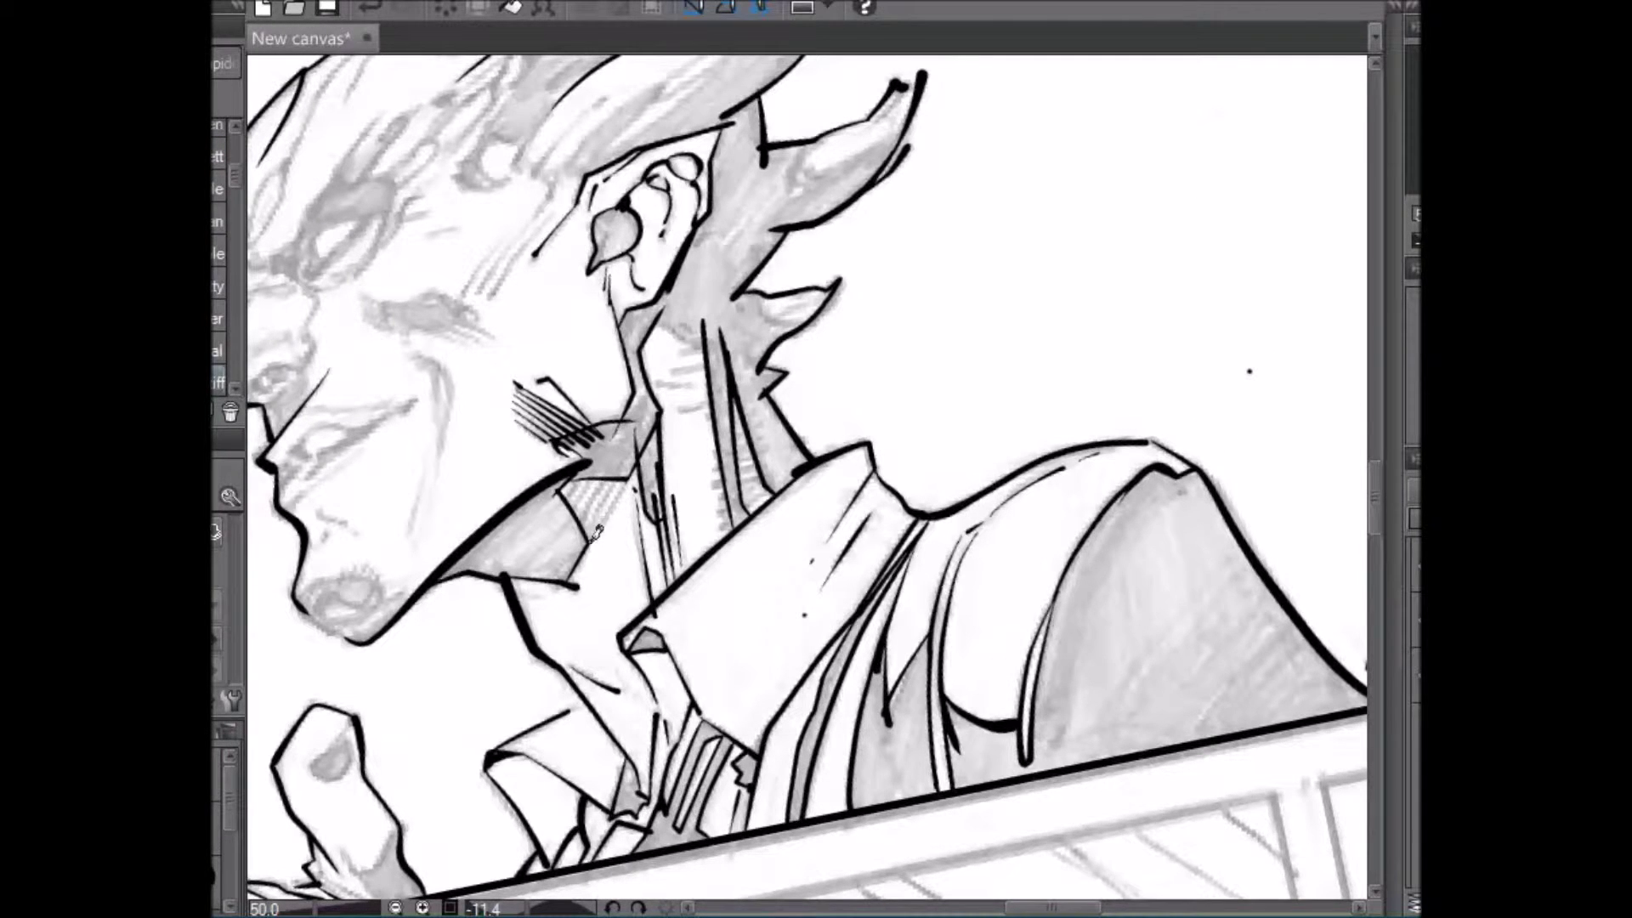
pyautogui.moveTo(583, 537); pyautogui.dragTo(636, 443)
pyautogui.moveTo(572, 536)
pyautogui.mouseDown()
pyautogui.moveTo(627, 441)
pyautogui.moveTo(565, 523)
pyautogui.mouseUp()
pyautogui.moveTo(616, 446); pyautogui.dragTo(552, 517)
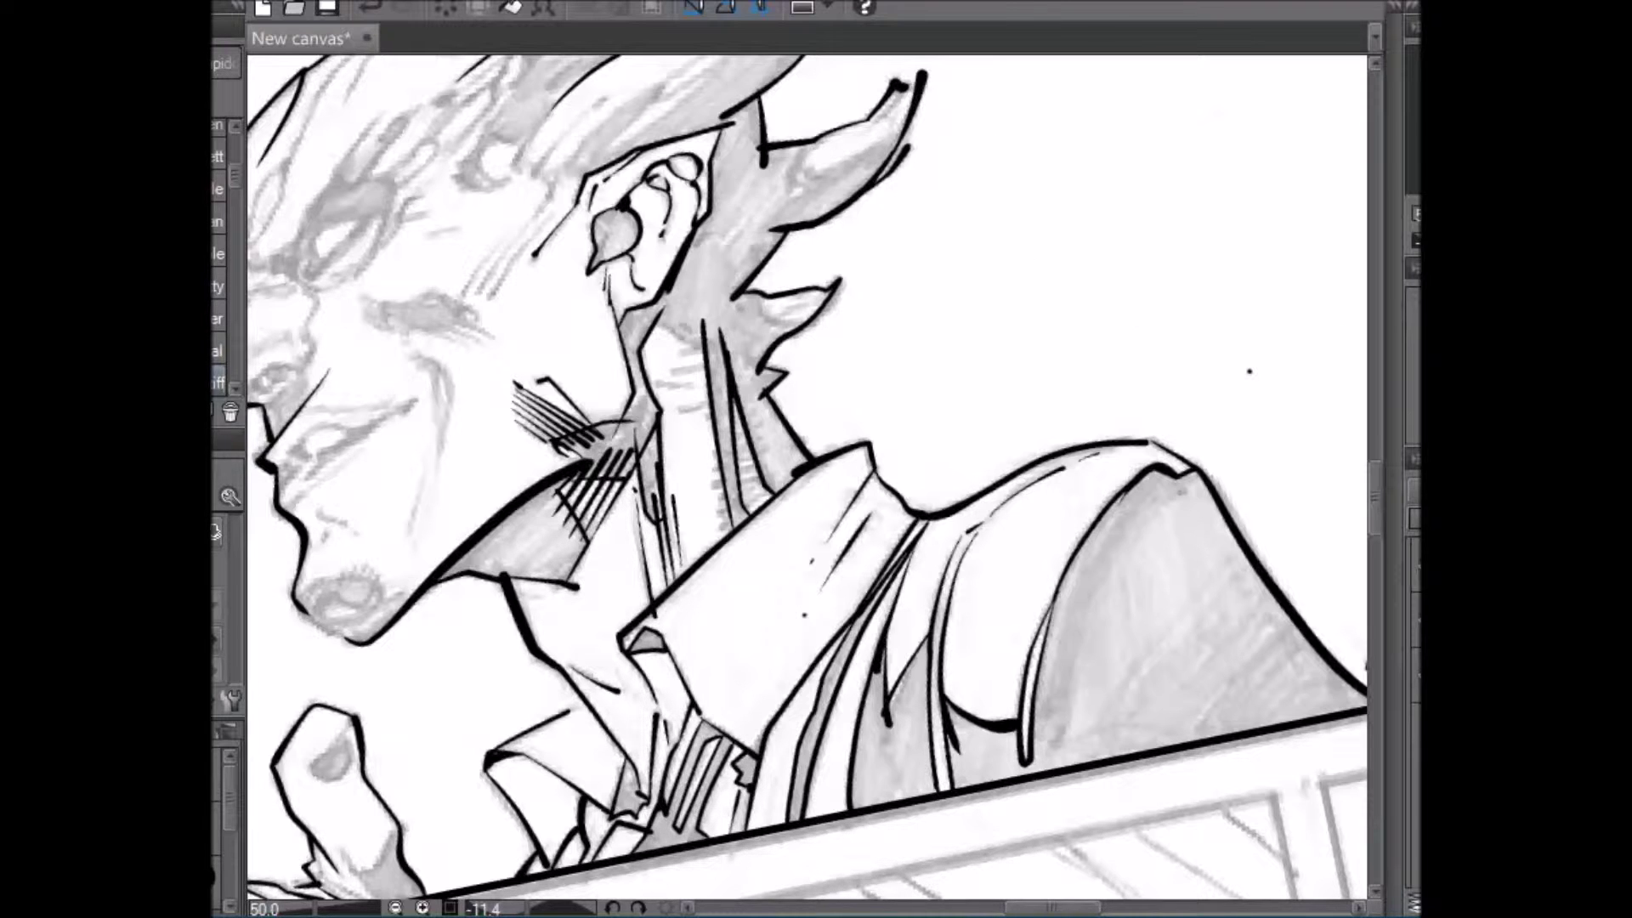
# - Ink the nose's side contour from the inner eye corner, the nostril and the short shadow lines below it
pyautogui.moveTo(1067, 911); pyautogui.dragTo(1050, 911)
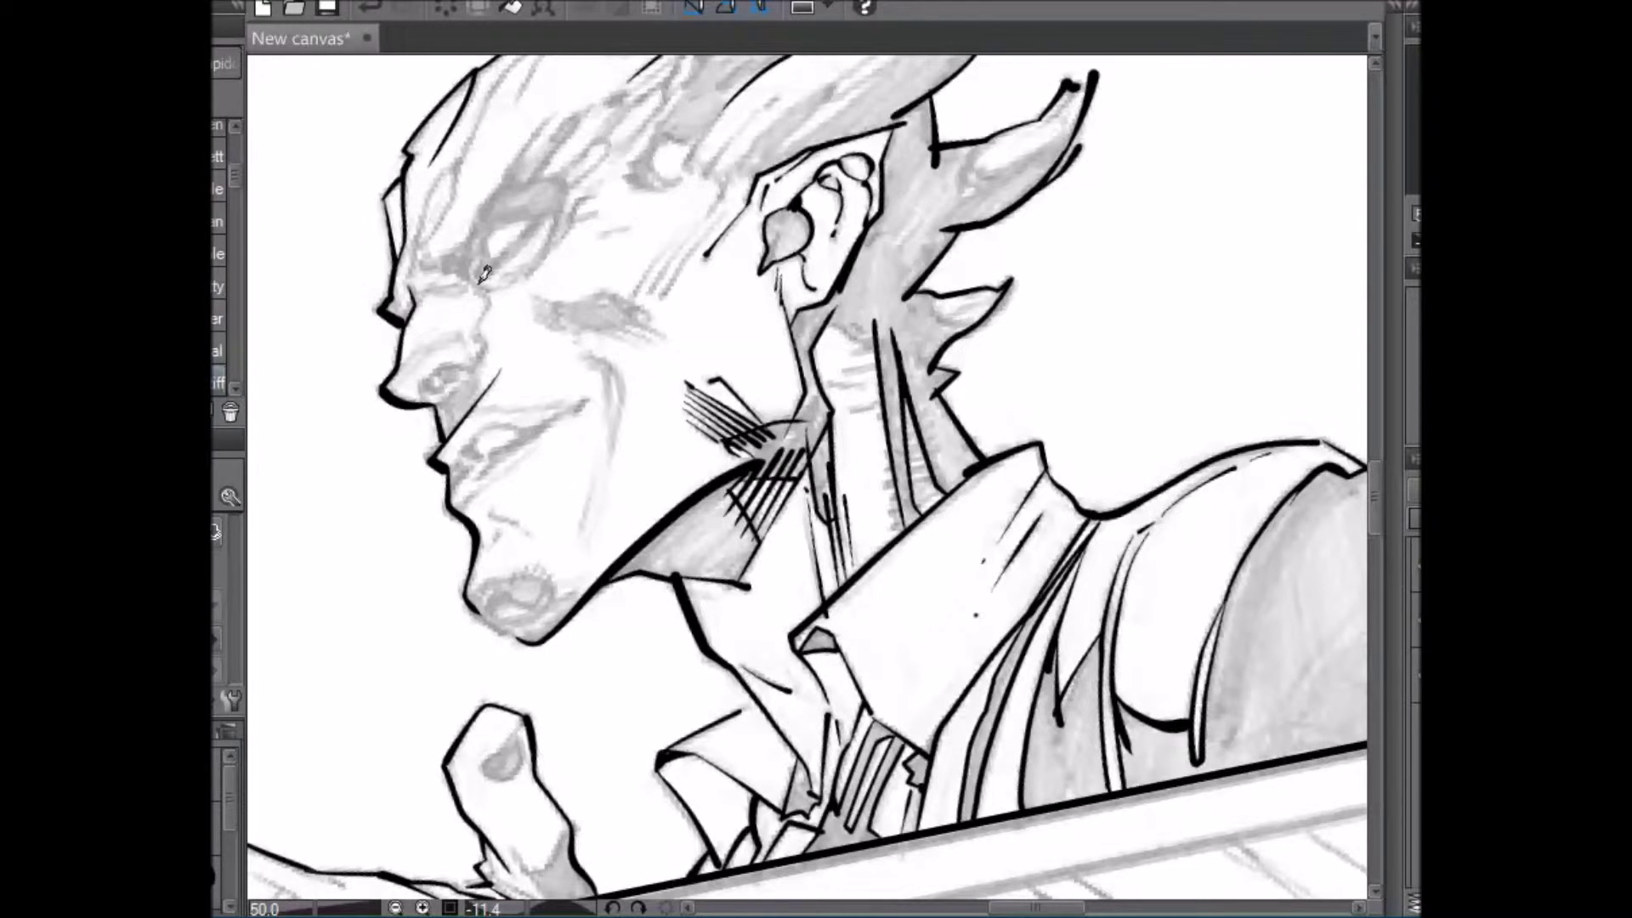
pyautogui.moveTo(481, 255); pyautogui.dragTo(472, 369)
pyautogui.moveTo(432, 378)
pyautogui.mouseDown()
pyautogui.moveTo(483, 344)
pyautogui.moveTo(431, 391)
pyautogui.moveTo(453, 368)
pyautogui.mouseUp()
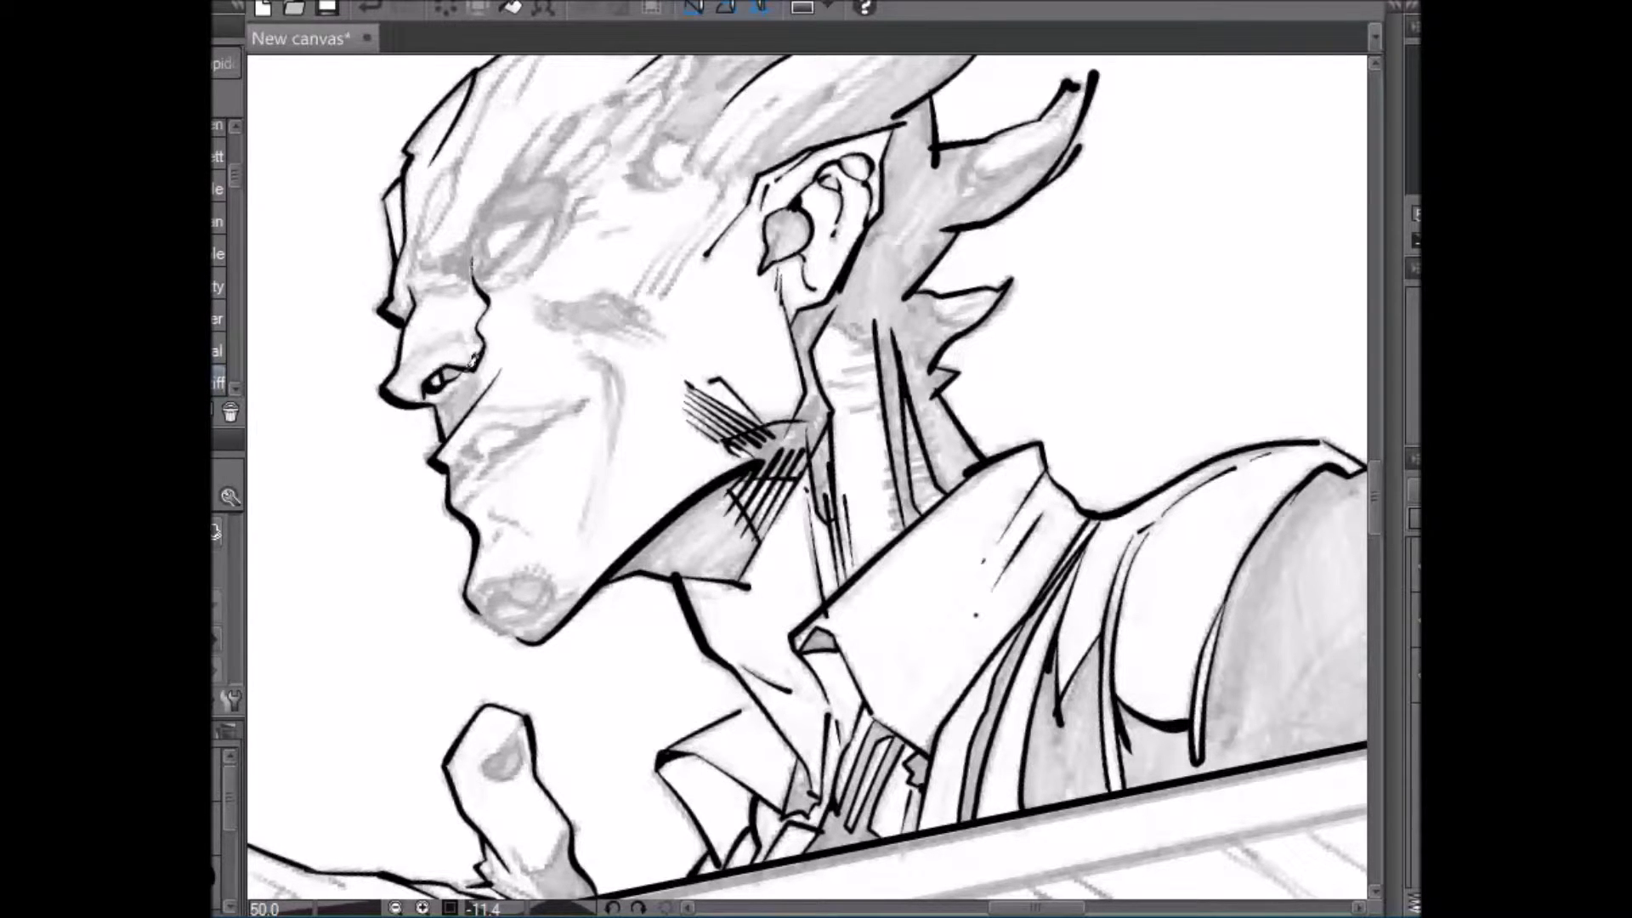
pyautogui.moveTo(459, 377)
pyautogui.mouseDown()
pyautogui.moveTo(446, 390)
pyautogui.moveTo(477, 390)
pyautogui.moveTo(469, 405)
pyautogui.mouseUp()
# - Ink the hair strands falling over the forehead and the brow crease at the bridge of the nose
pyautogui.moveTo(1376, 478); pyautogui.dragTo(1375, 458)
pyautogui.moveTo(518, 330); pyautogui.dragTo(557, 261)
pyautogui.moveTo(520, 333); pyautogui.dragTo(562, 249)
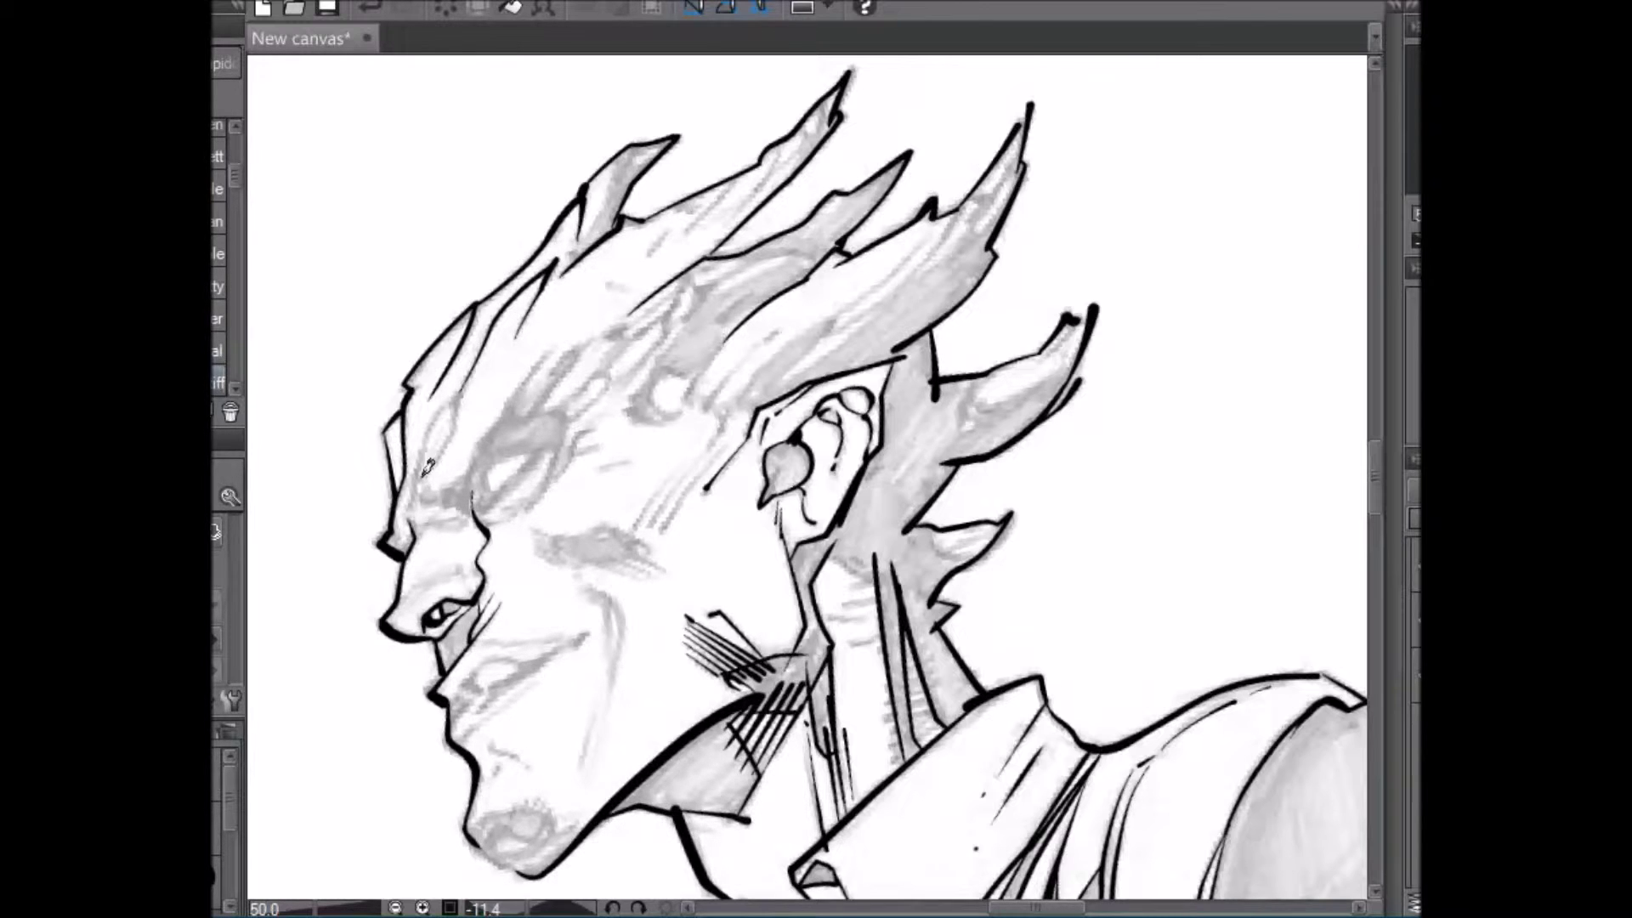
pyautogui.moveTo(425, 468); pyautogui.dragTo(466, 383)
pyautogui.moveTo(423, 481); pyautogui.dragTo(458, 403)
pyautogui.moveTo(425, 479)
pyautogui.mouseDown()
pyautogui.moveTo(442, 500)
pyautogui.moveTo(474, 463)
pyautogui.moveTo(472, 508)
pyautogui.mouseUp()
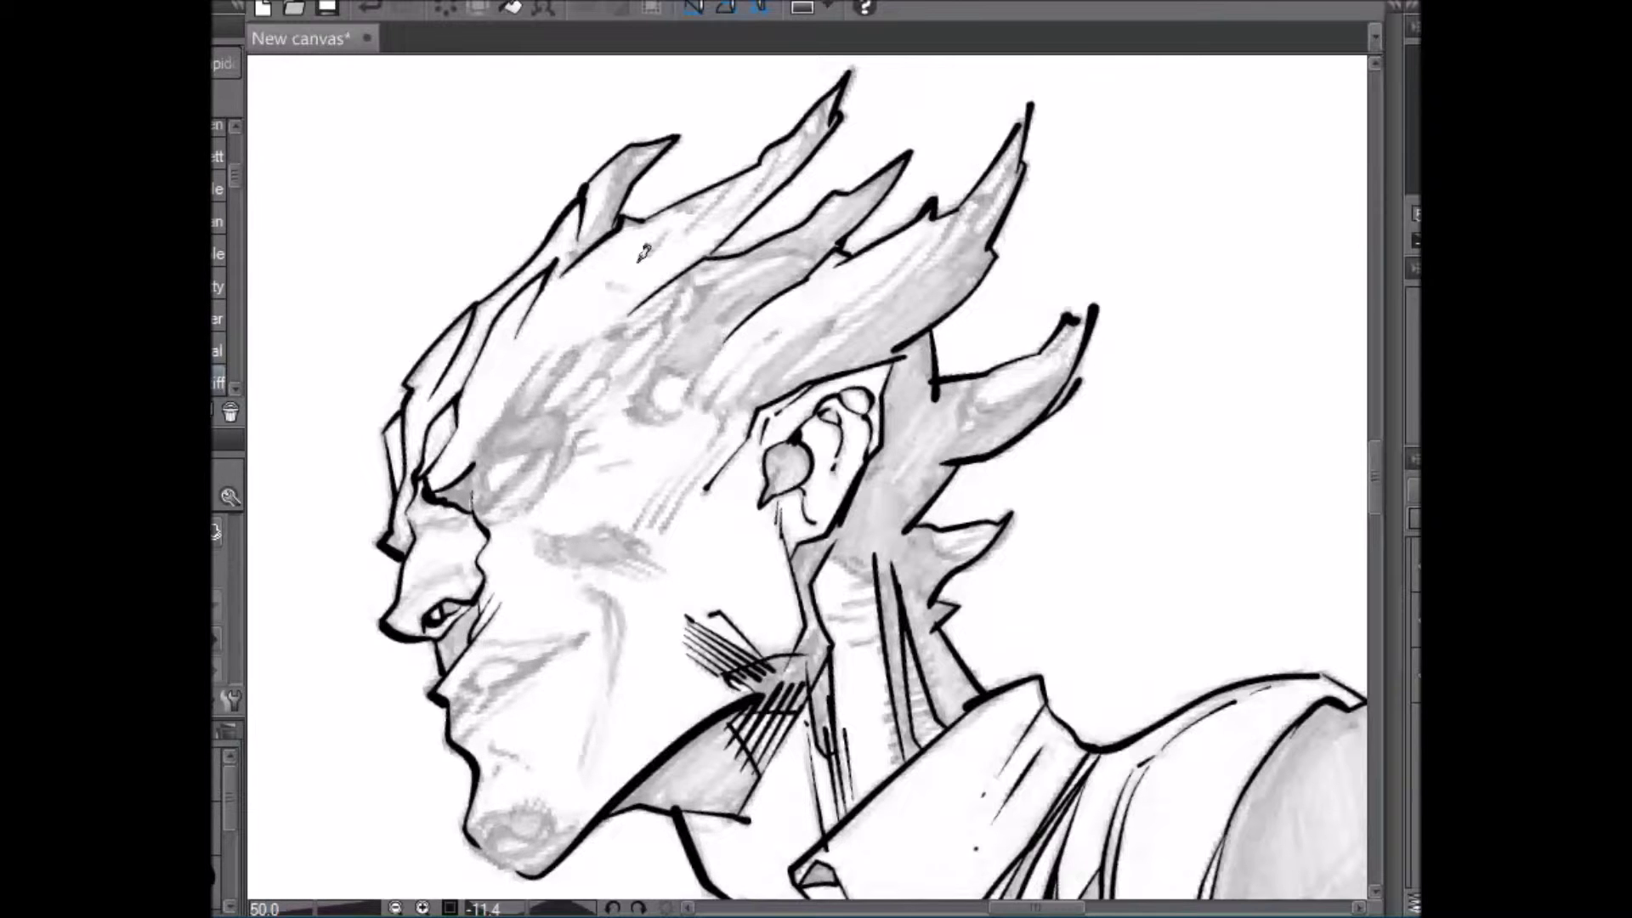
# - Hatch the forehead shadow above the eye, darken its lower end and ink the small wavy contour beside it
pyautogui.moveTo(996, 291); pyautogui.dragTo(1030, 166)
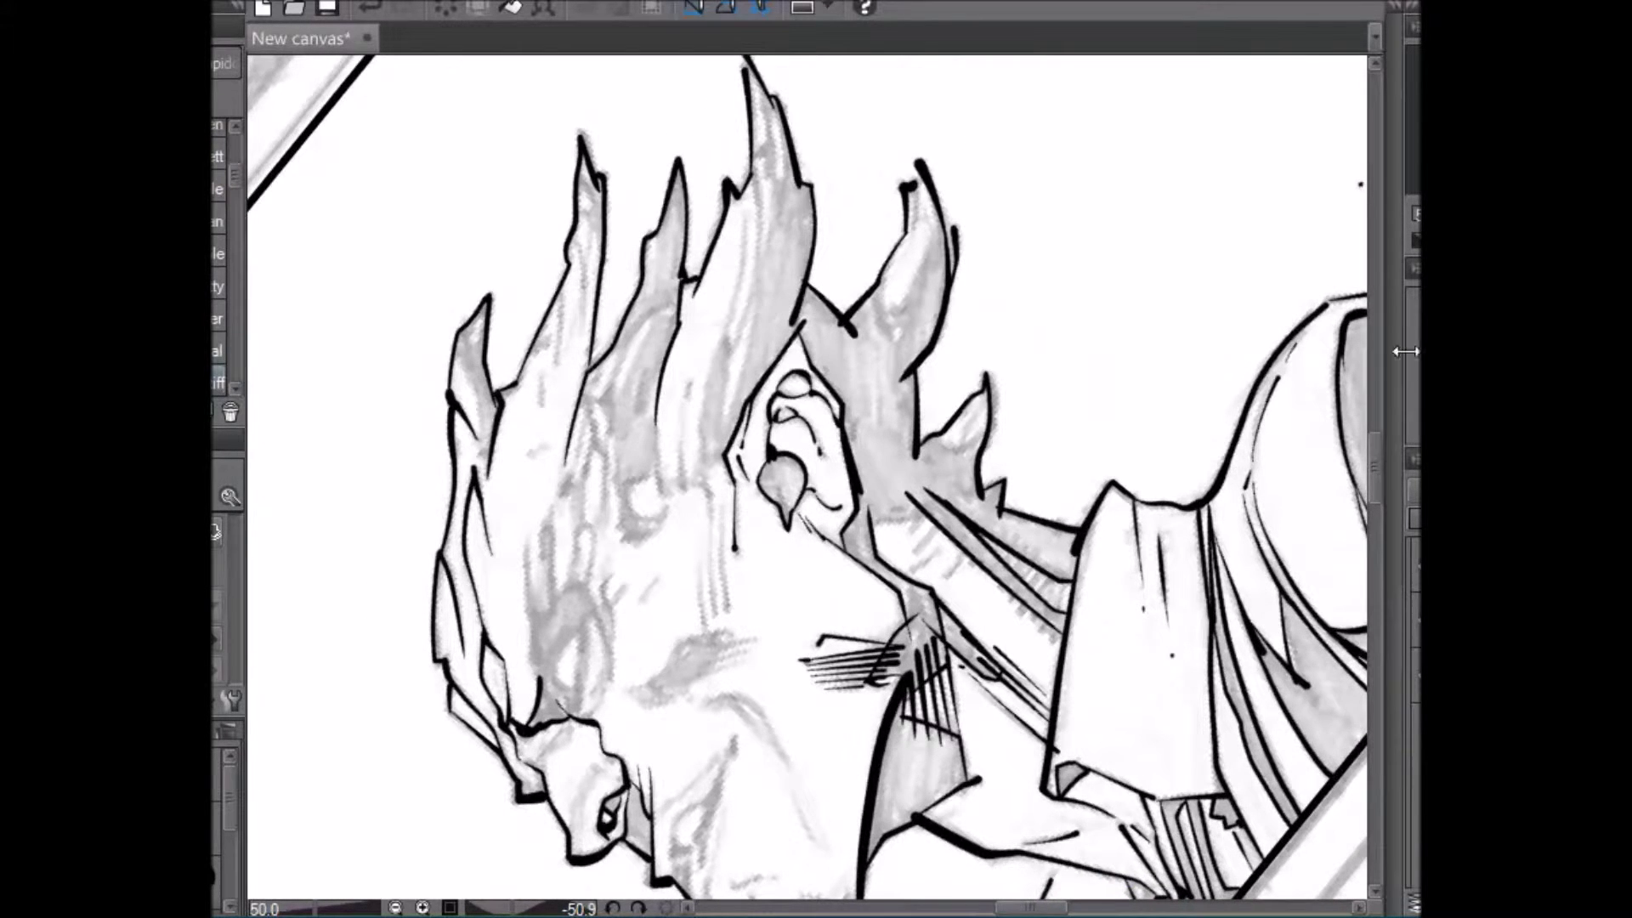
pyautogui.moveTo(1376, 466); pyautogui.dragTo(1378, 491)
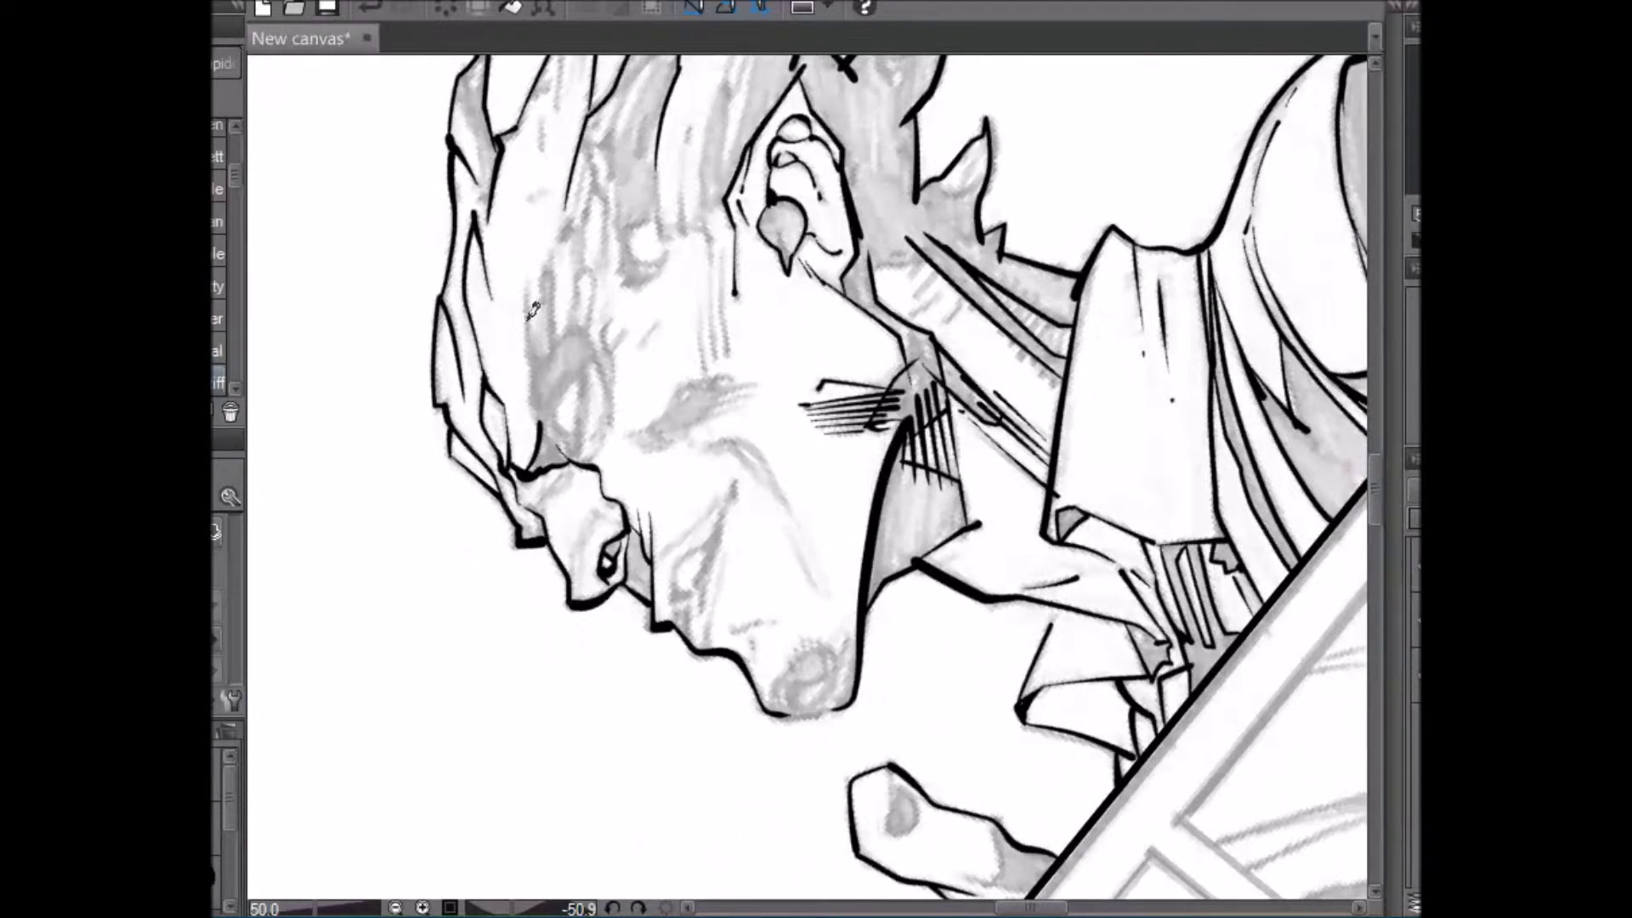
pyautogui.moveTo(528, 293); pyautogui.dragTo(544, 382)
pyautogui.moveTo(551, 259); pyautogui.dragTo(555, 378)
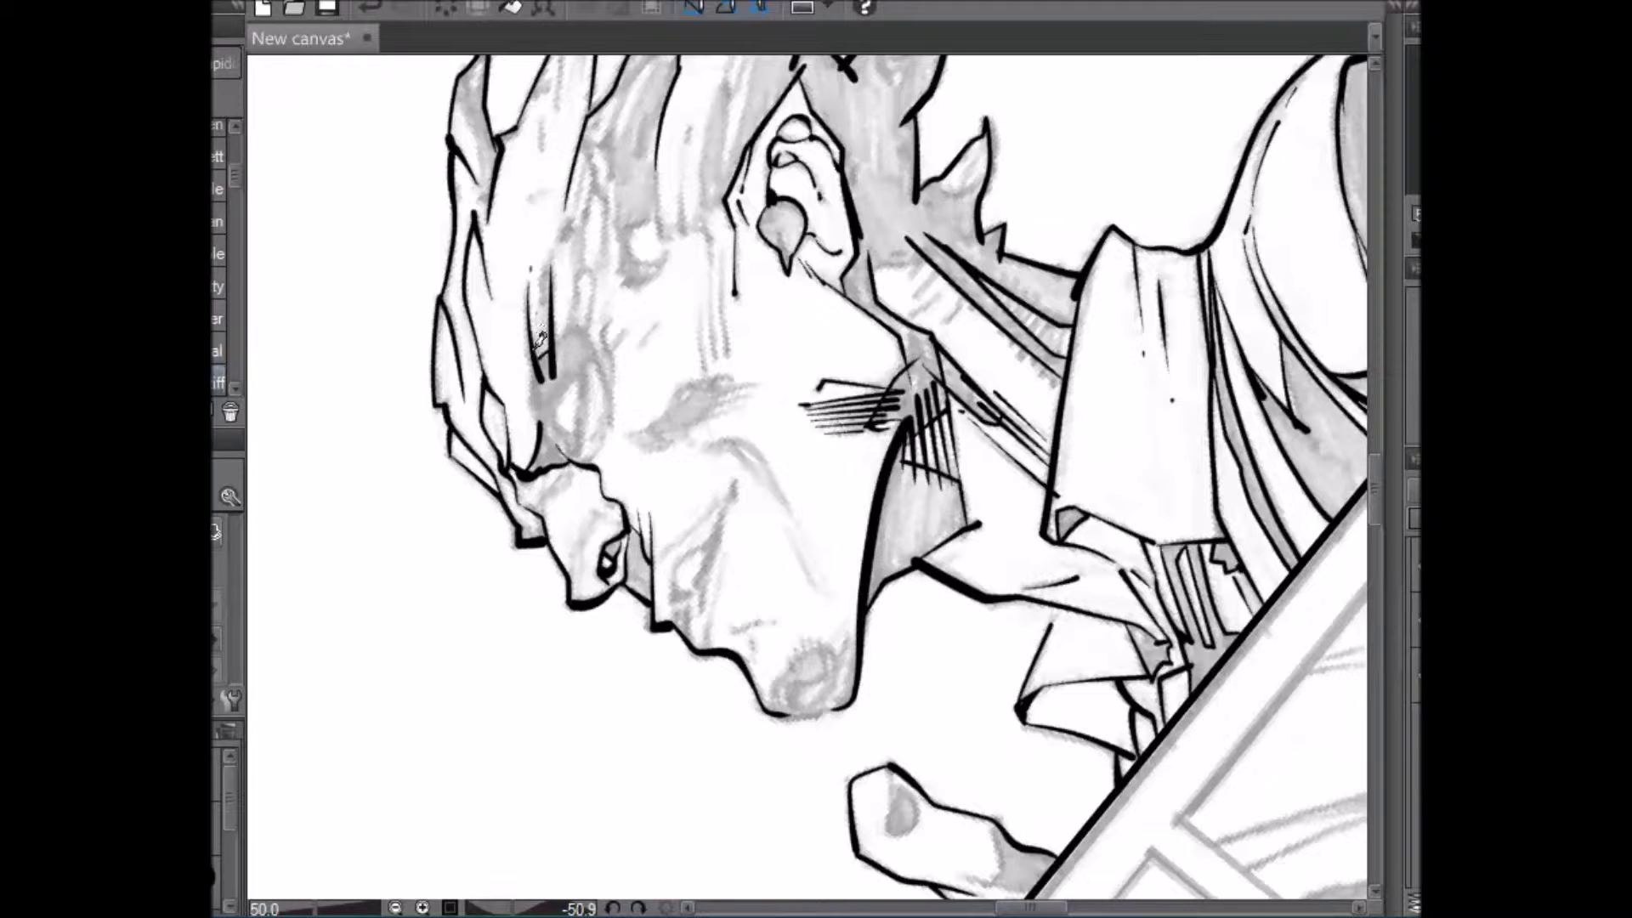
pyautogui.moveTo(541, 293); pyautogui.dragTo(554, 382)
pyautogui.moveTo(547, 290); pyautogui.dragTo(553, 252)
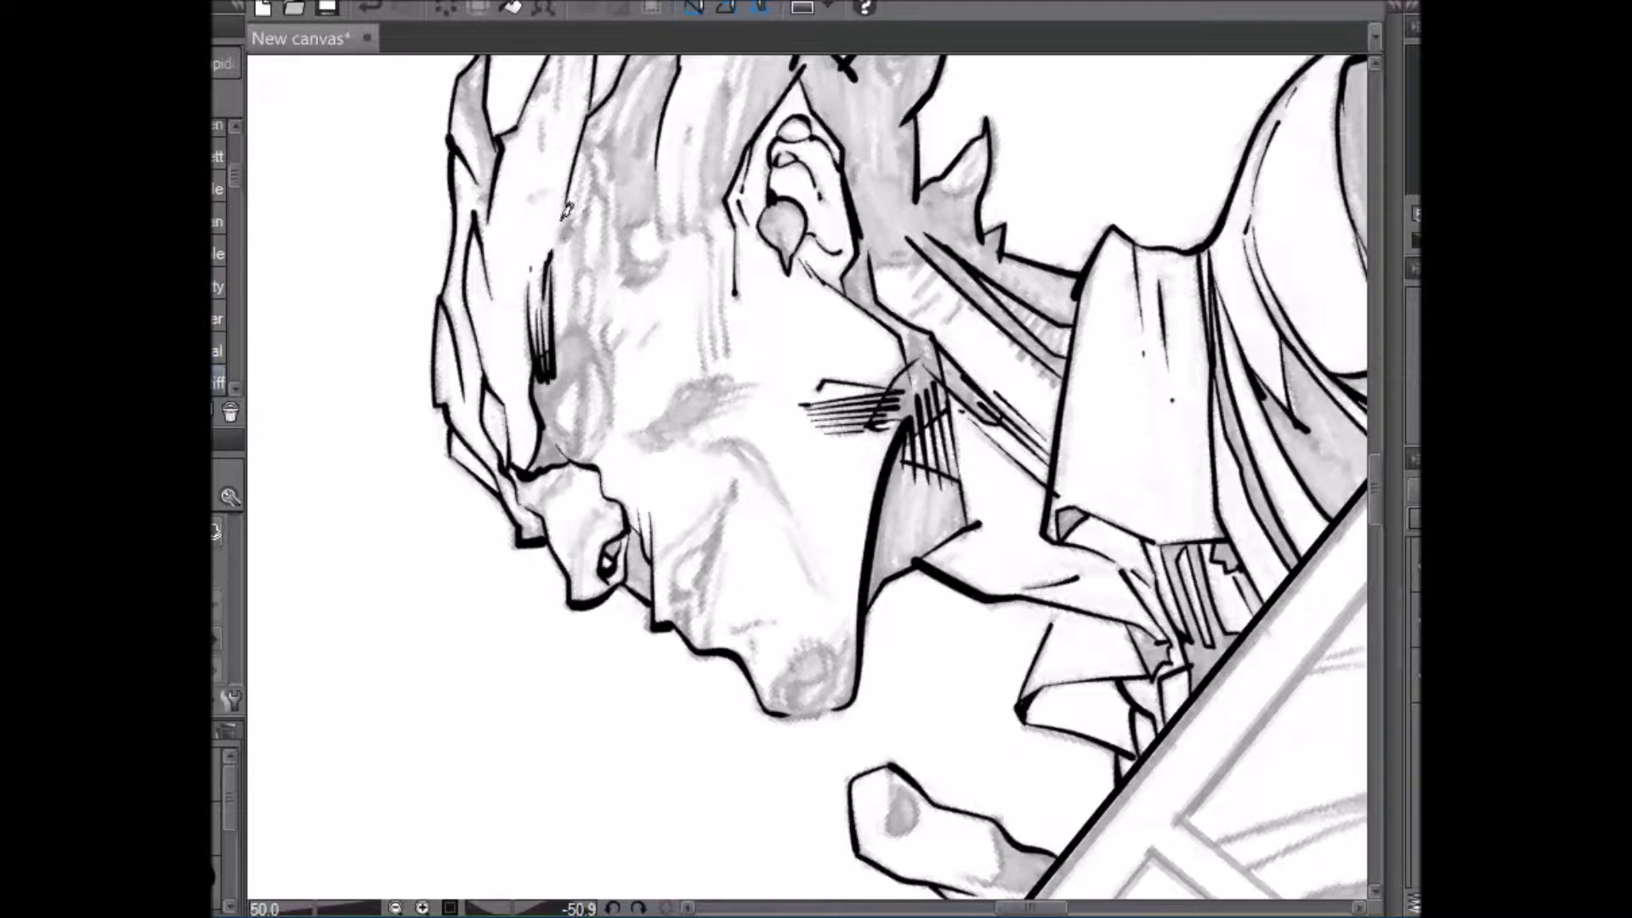
pyautogui.moveTo(555, 346); pyautogui.dragTo(574, 331)
pyautogui.moveTo(566, 338)
pyautogui.mouseDown()
pyautogui.moveTo(584, 223)
pyautogui.moveTo(605, 282)
pyautogui.moveTo(584, 335)
pyautogui.mouseUp()
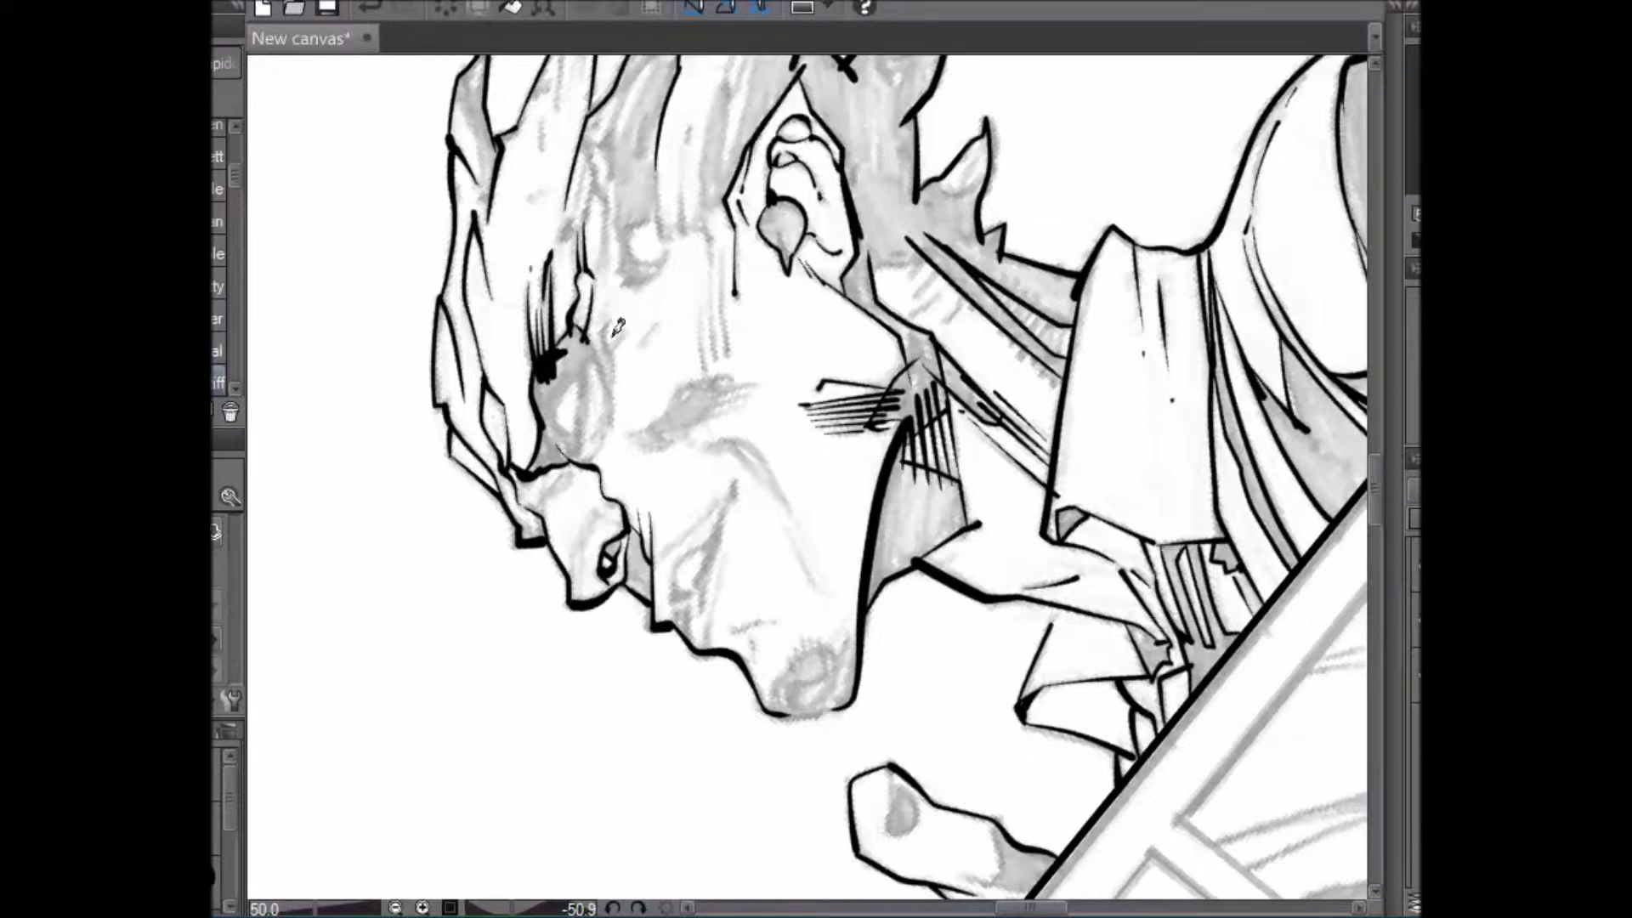
# - Ink the outer contour of the eye area and the short wrinkle lines fanning out beside it
pyautogui.moveTo(587, 333); pyautogui.dragTo(612, 418)
pyautogui.moveTo(613, 316); pyautogui.dragTo(611, 387)
pyautogui.moveTo(615, 320)
pyautogui.mouseDown()
pyautogui.moveTo(614, 365)
pyautogui.moveTo(647, 290)
pyautogui.moveTo(690, 295)
pyautogui.moveTo(613, 345)
pyautogui.moveTo(642, 311)
pyautogui.mouseUp()
pyautogui.hotkey('ctrl', 'z')
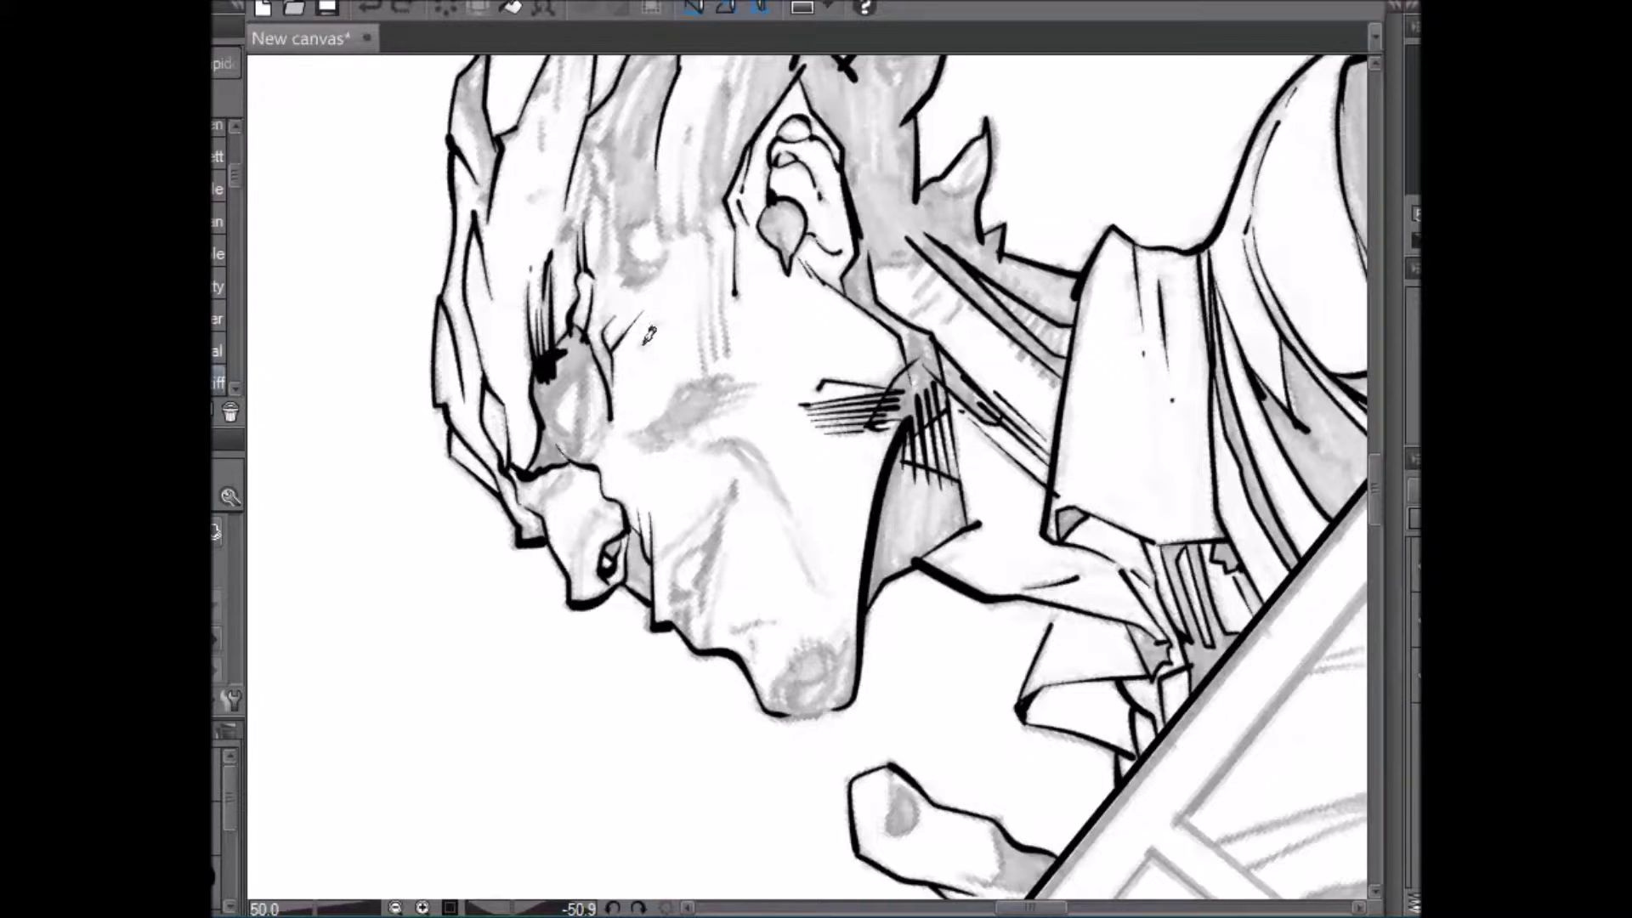
pyautogui.moveTo(643, 344); pyautogui.dragTo(663, 316)
# - Ink the eye's outline and iris, undoing the first attempts at the lid stroke
pyautogui.moveTo(595, 437); pyautogui.dragTo(608, 419)
pyautogui.hotkey('ctrl', 'z')
pyautogui.moveTo(602, 428); pyautogui.dragTo(610, 391)
pyautogui.hotkey('ctrl', 'z')
pyautogui.moveTo(586, 451); pyautogui.dragTo(596, 355)
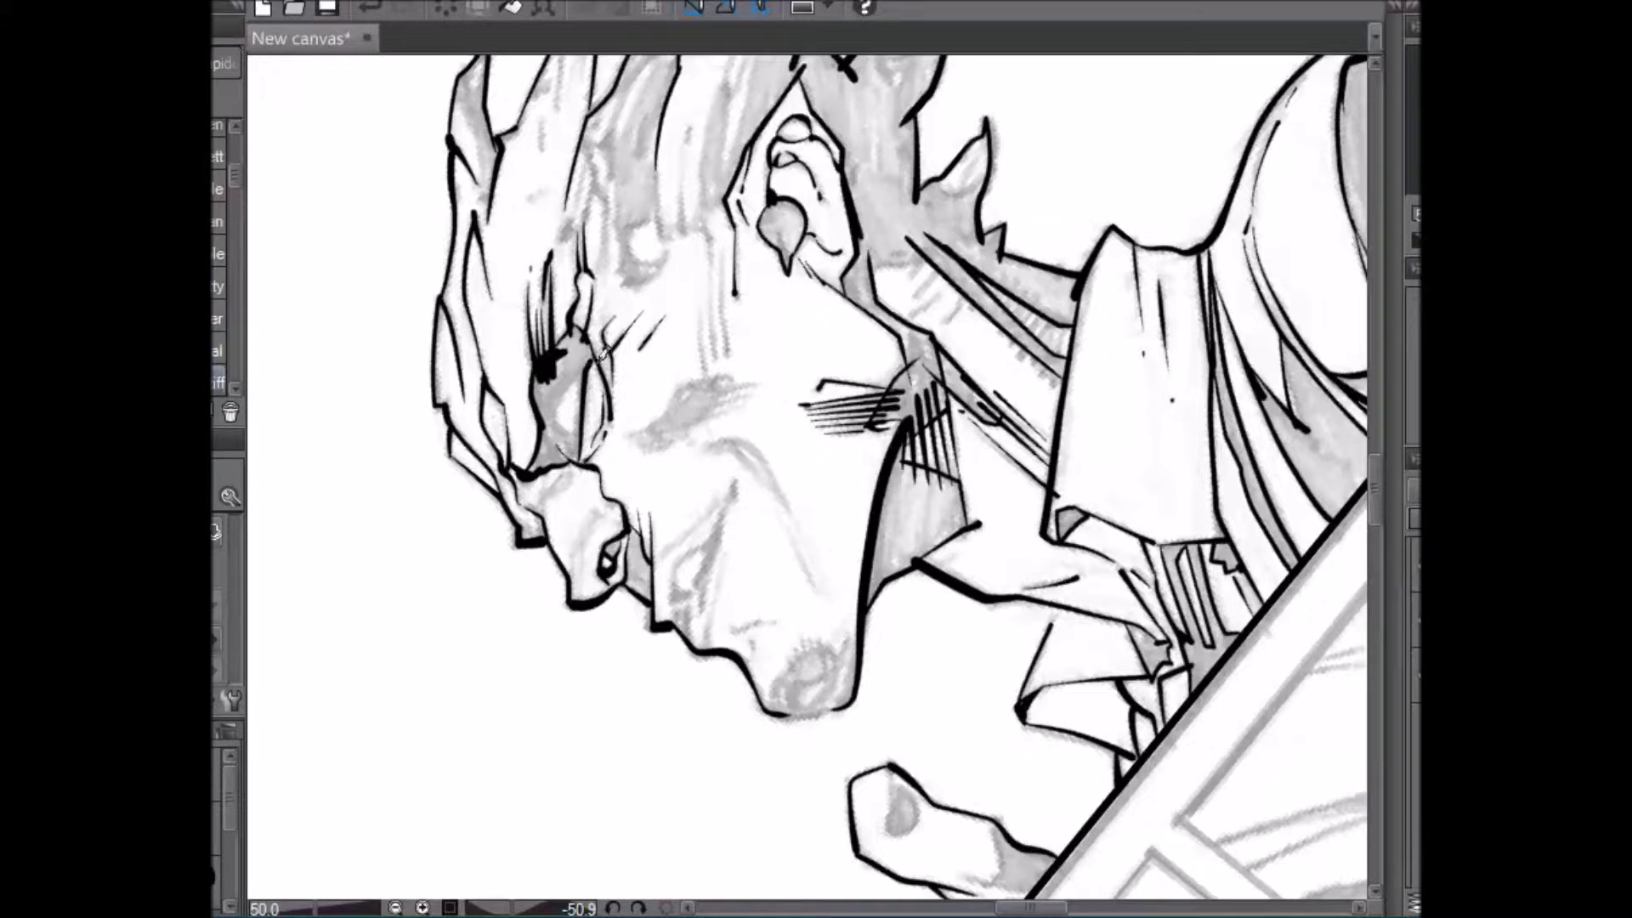
pyautogui.moveTo(589, 355)
pyautogui.mouseDown()
pyautogui.moveTo(576, 419)
pyautogui.moveTo(566, 391)
pyautogui.moveTo(583, 370)
pyautogui.mouseUp()
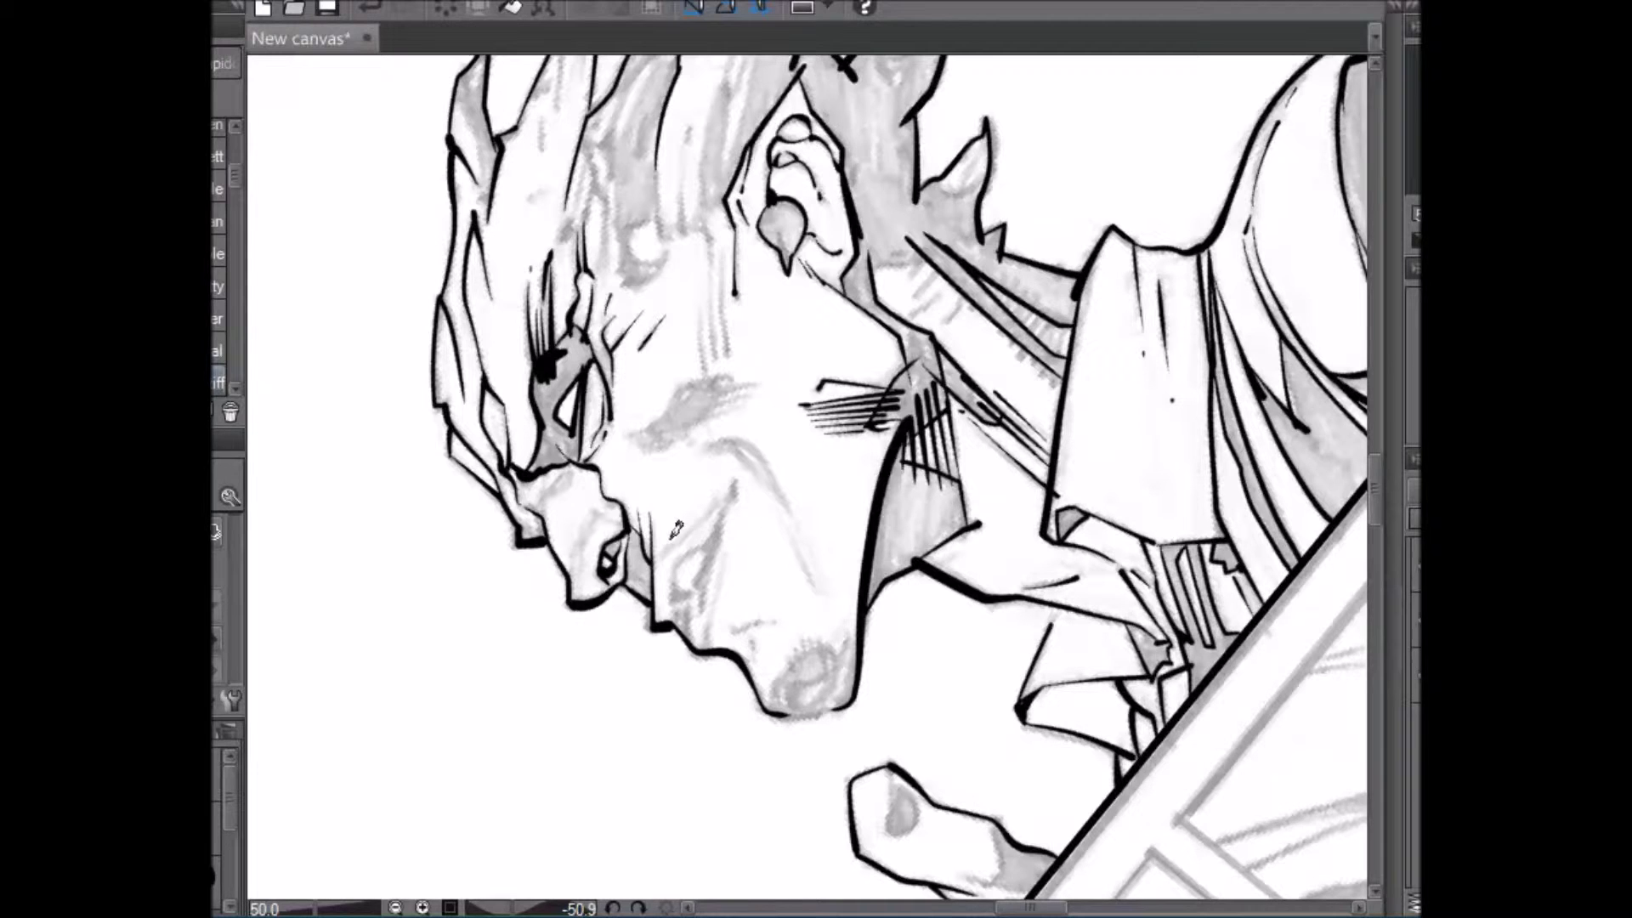
# - Ink the mouth's smiling line, the lip contours and the dark gap between the lips
pyautogui.moveTo(661, 551)
pyautogui.mouseDown()
pyautogui.moveTo(758, 465)
pyautogui.moveTo(728, 503)
pyautogui.mouseUp()
pyautogui.moveTo(708, 603); pyautogui.dragTo(735, 488)
pyautogui.moveTo(701, 572)
pyautogui.mouseDown()
pyautogui.moveTo(714, 539)
pyautogui.moveTo(681, 587)
pyautogui.moveTo(680, 560)
pyautogui.moveTo(738, 486)
pyautogui.mouseUp()
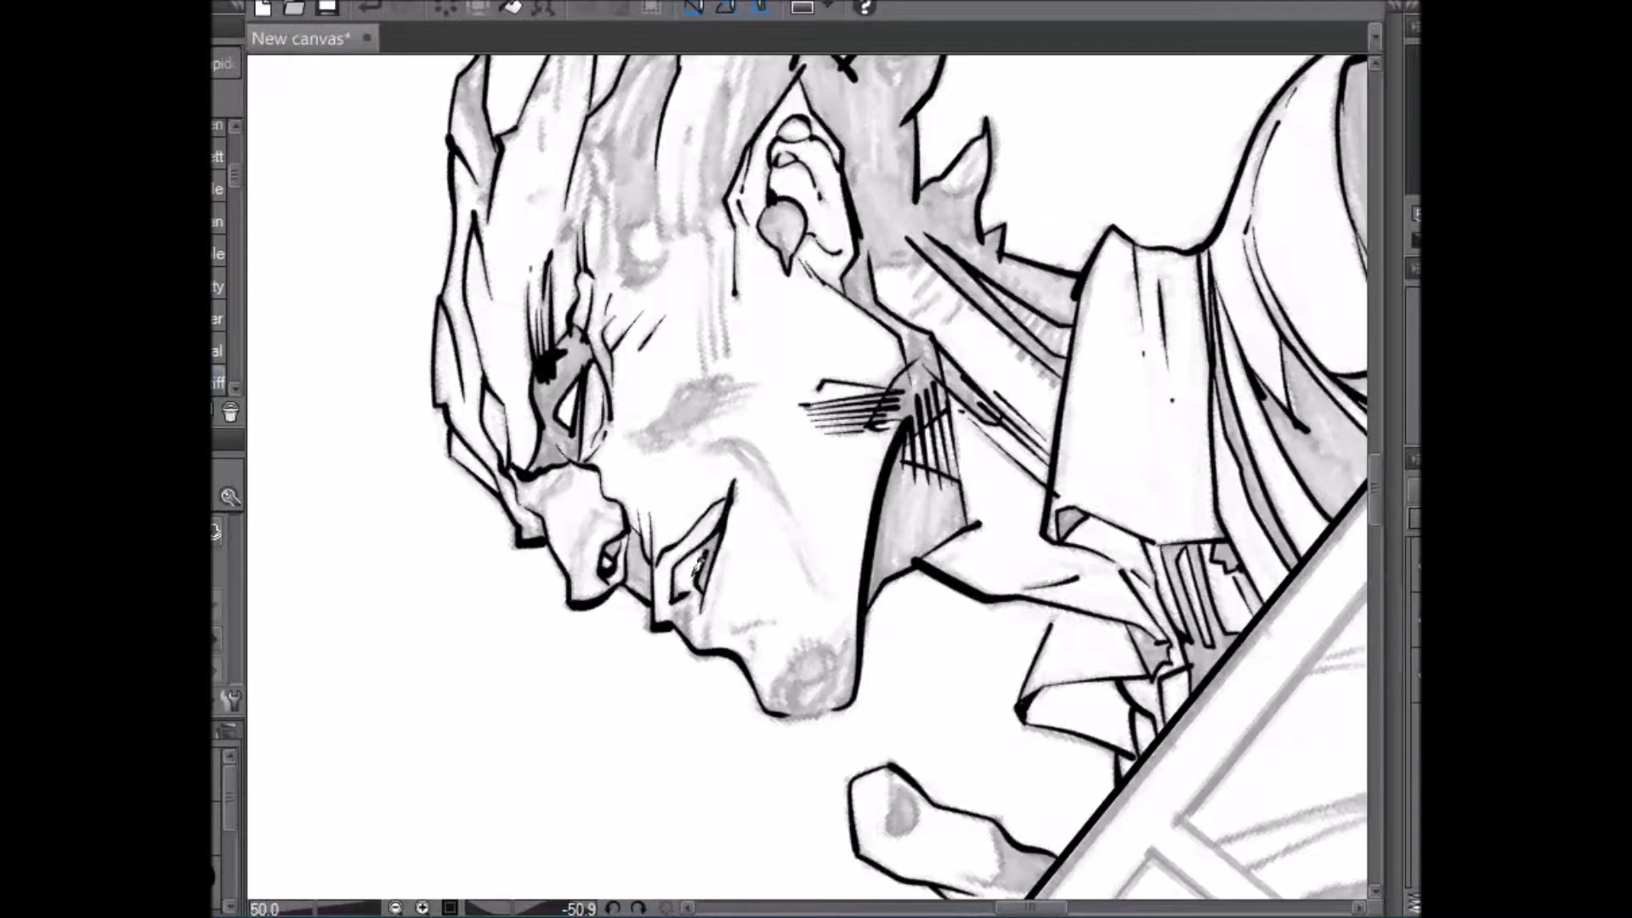
pyautogui.moveTo(694, 580); pyautogui.dragTo(689, 582)
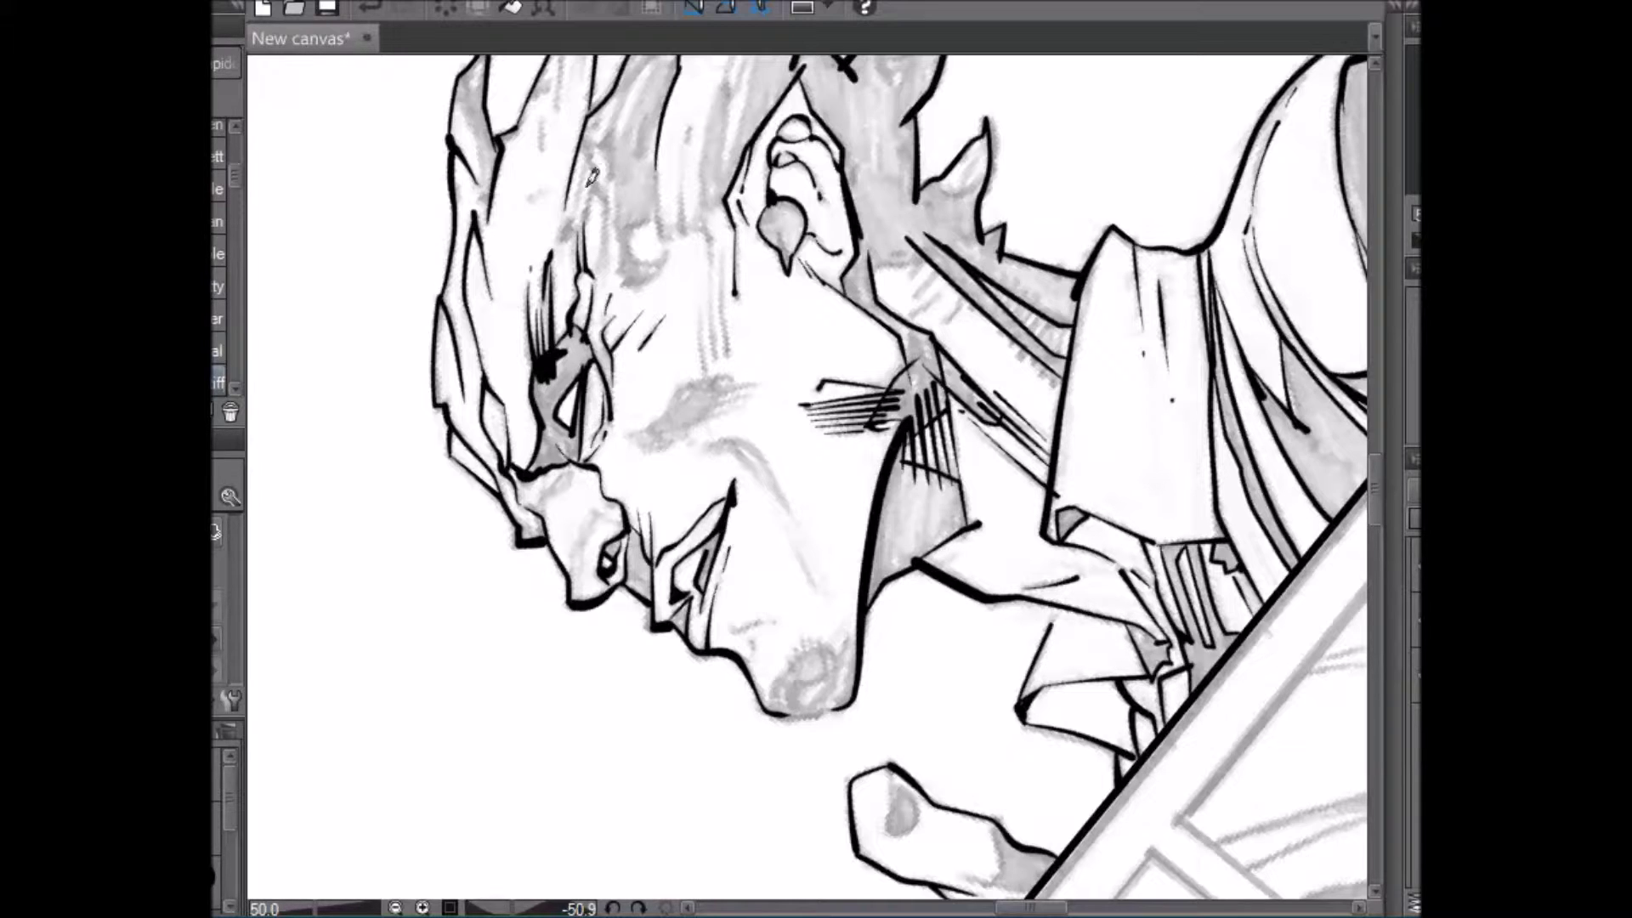
# - Ink the wavy hair shadow edge above the eye and add short accent marks on the neighbouring hair strand
pyautogui.moveTo(585, 226)
pyautogui.mouseDown()
pyautogui.moveTo(590, 146)
pyautogui.moveTo(593, 159)
pyautogui.mouseUp()
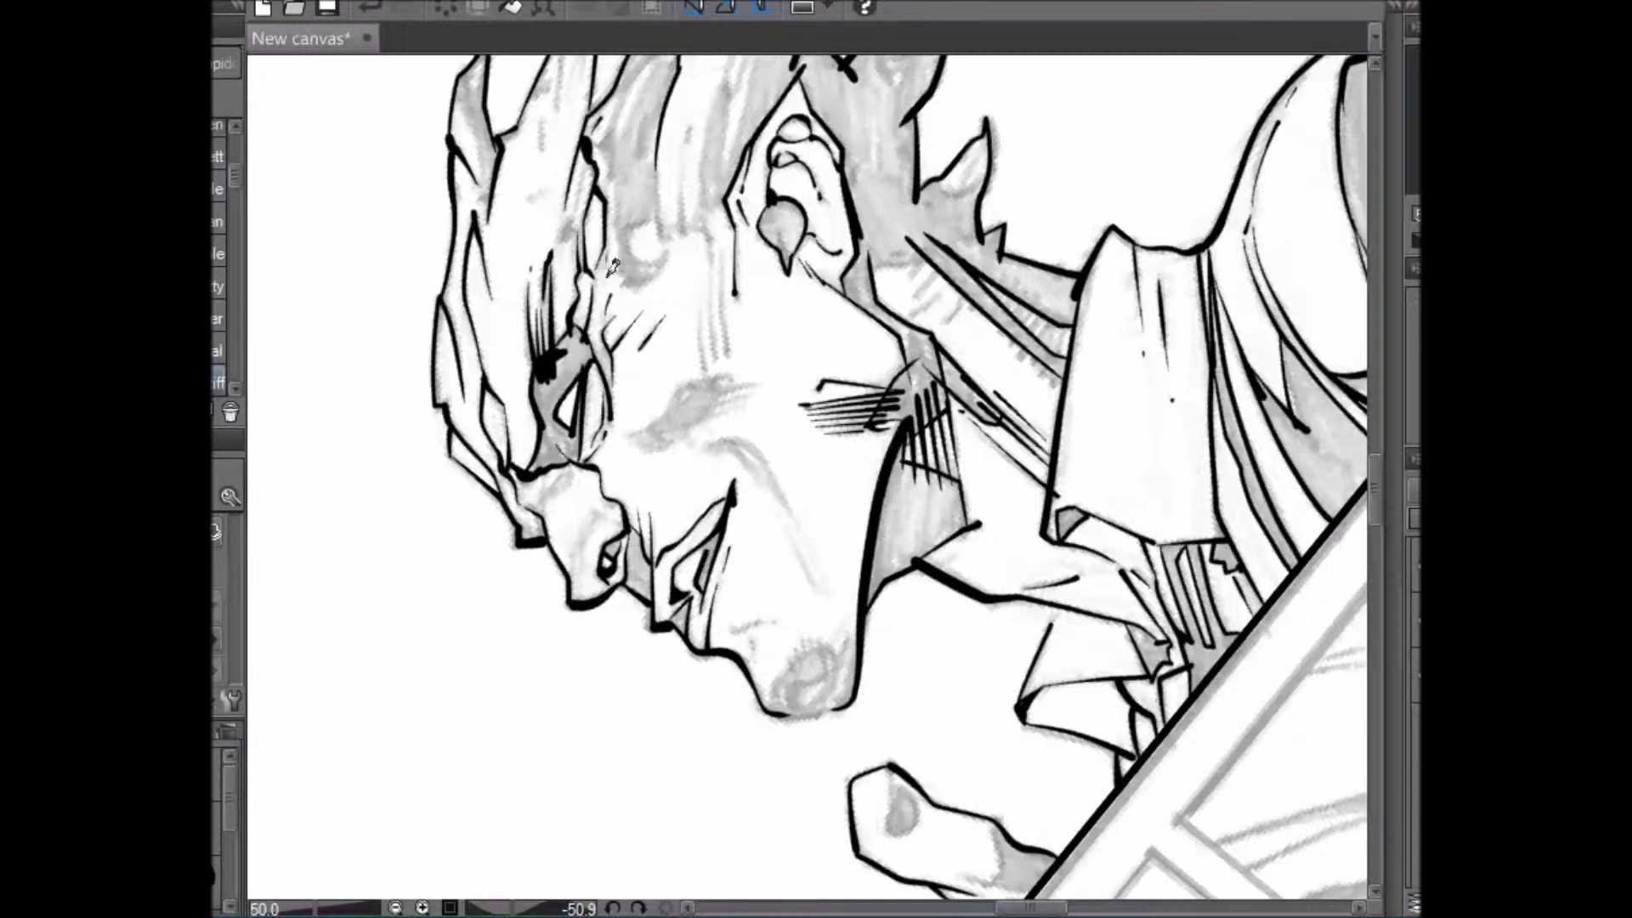
pyautogui.moveTo(579, 209); pyautogui.dragTo(591, 160)
pyautogui.moveTo(564, 238)
pyautogui.mouseDown()
pyautogui.moveTo(582, 198)
pyautogui.moveTo(570, 221)
pyautogui.moveTo(593, 202)
pyautogui.moveTo(570, 167)
pyautogui.moveTo(530, 200)
pyautogui.mouseUp()
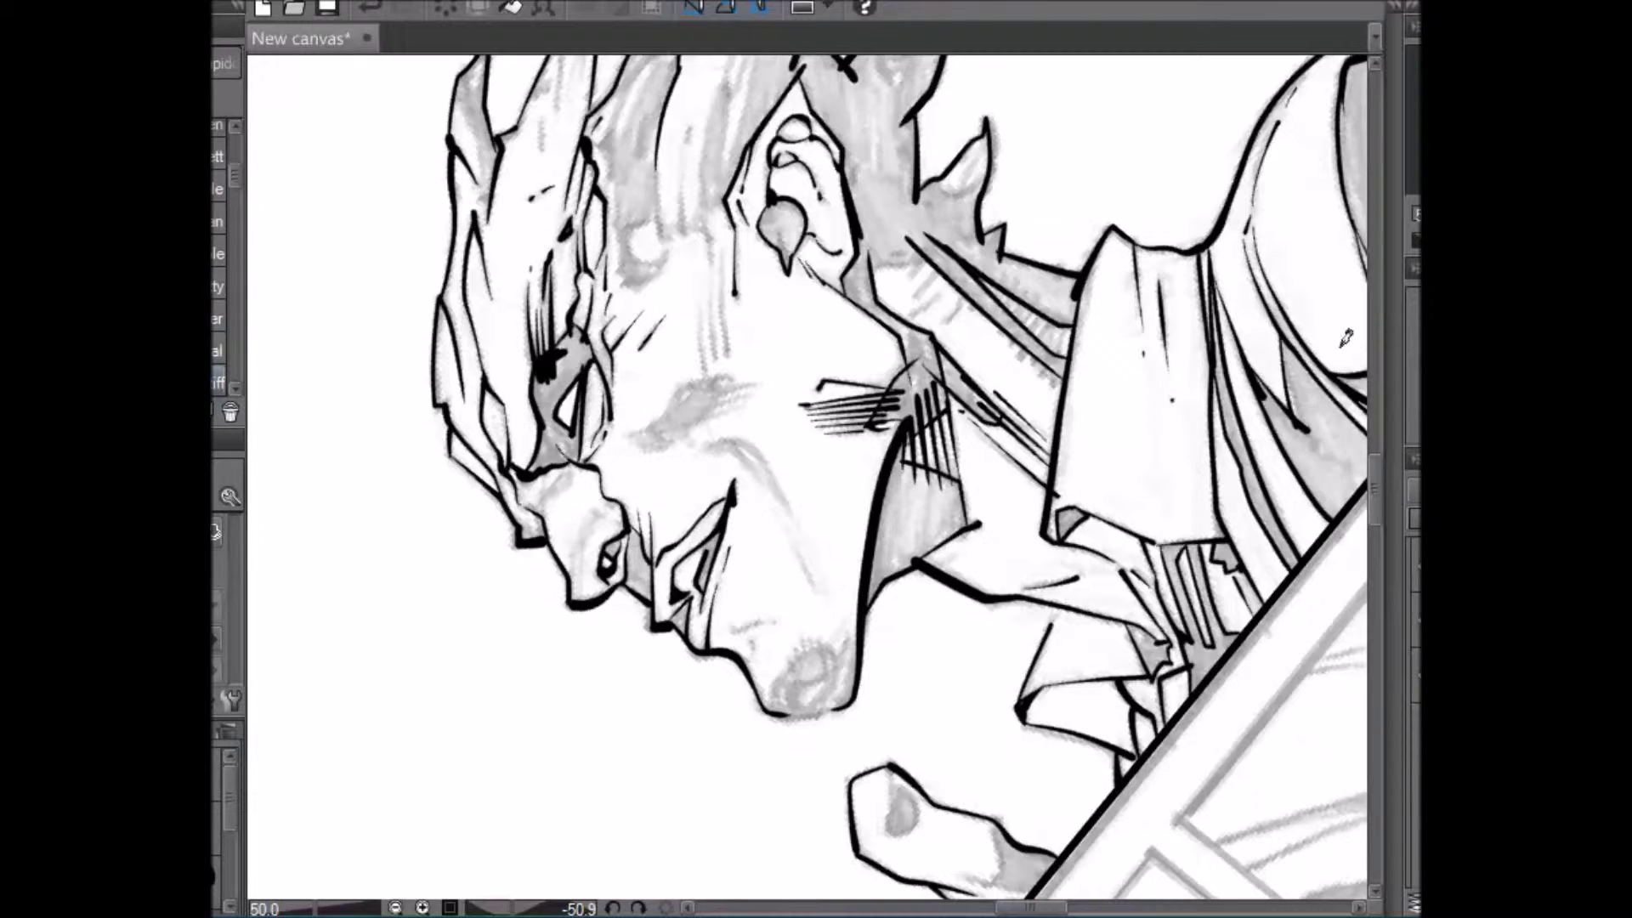
pyautogui.moveTo(1374, 494); pyautogui.dragTo(1374, 476)
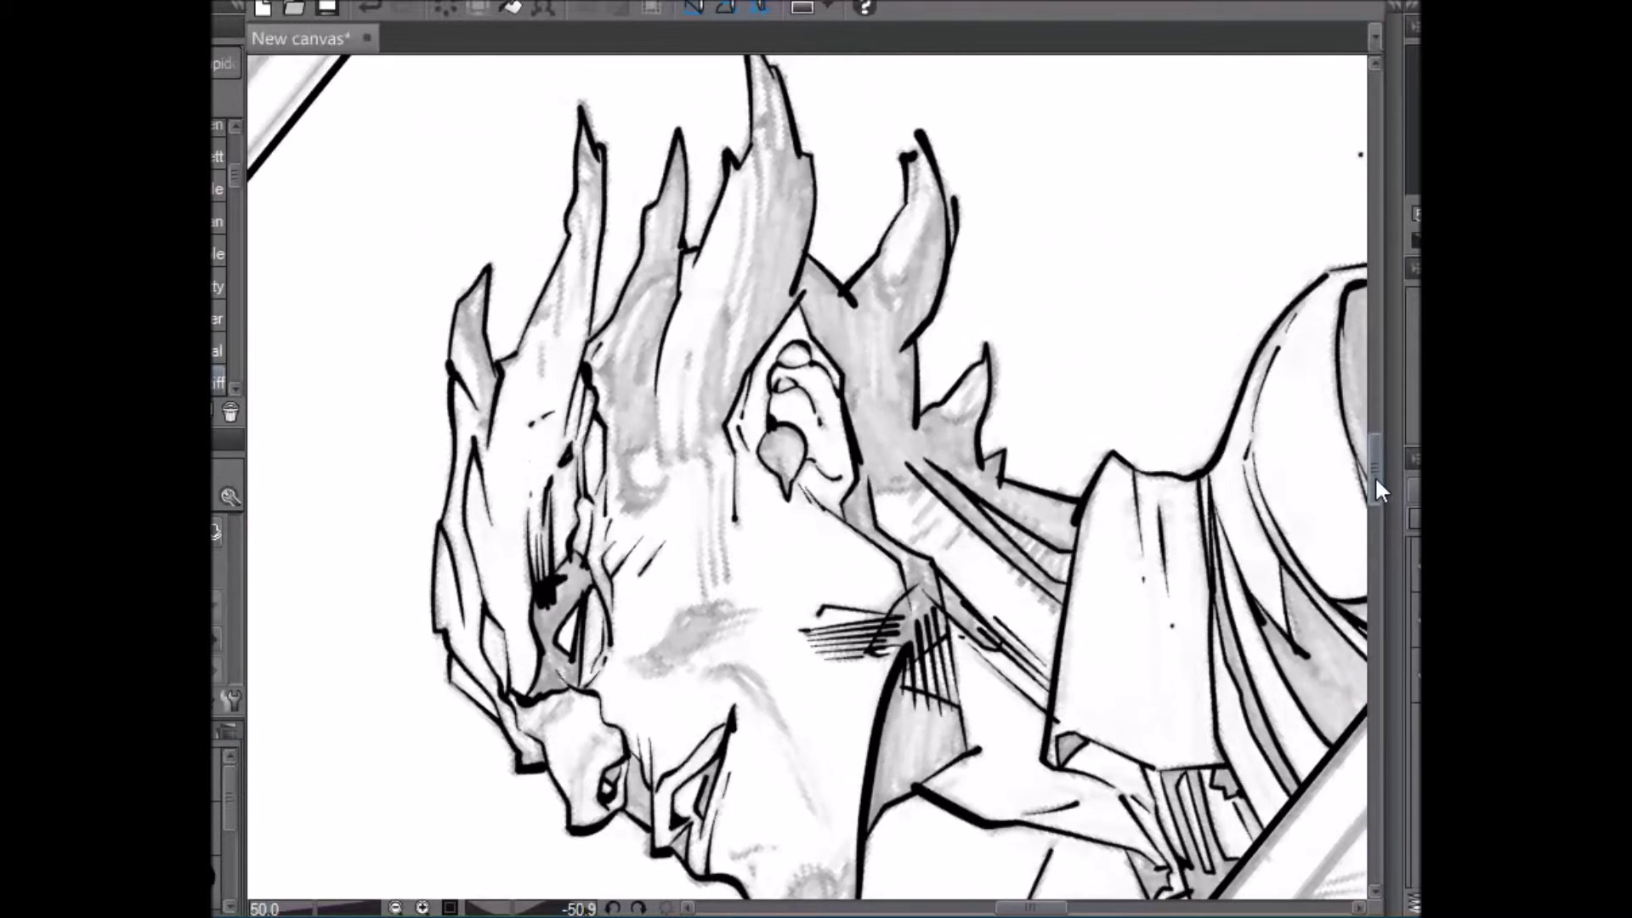
# - Ink the thin hair strand above the temple and the curled shadow edges around the light spot beside the brow
pyautogui.moveTo(605, 357); pyautogui.dragTo(685, 262)
pyautogui.moveTo(612, 364); pyautogui.dragTo(678, 258)
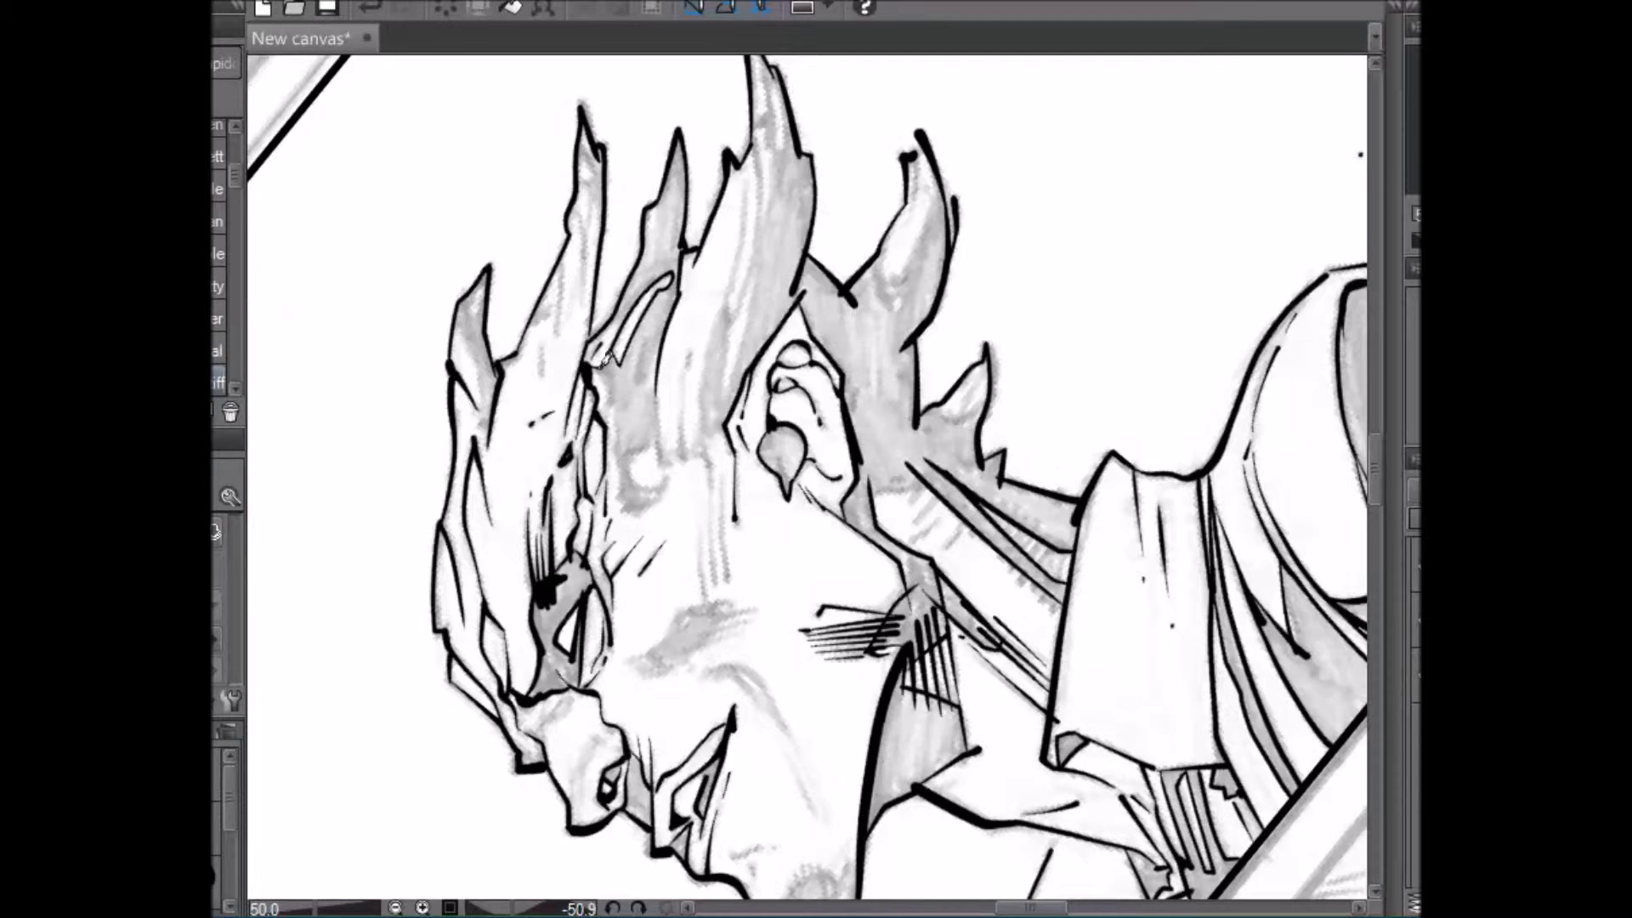
pyautogui.moveTo(602, 425); pyautogui.dragTo(594, 368)
pyautogui.moveTo(632, 494); pyautogui.dragTo(613, 395)
pyautogui.moveTo(623, 507)
pyautogui.mouseDown()
pyautogui.moveTo(667, 476)
pyautogui.moveTo(634, 484)
pyautogui.moveTo(655, 373)
pyautogui.mouseUp()
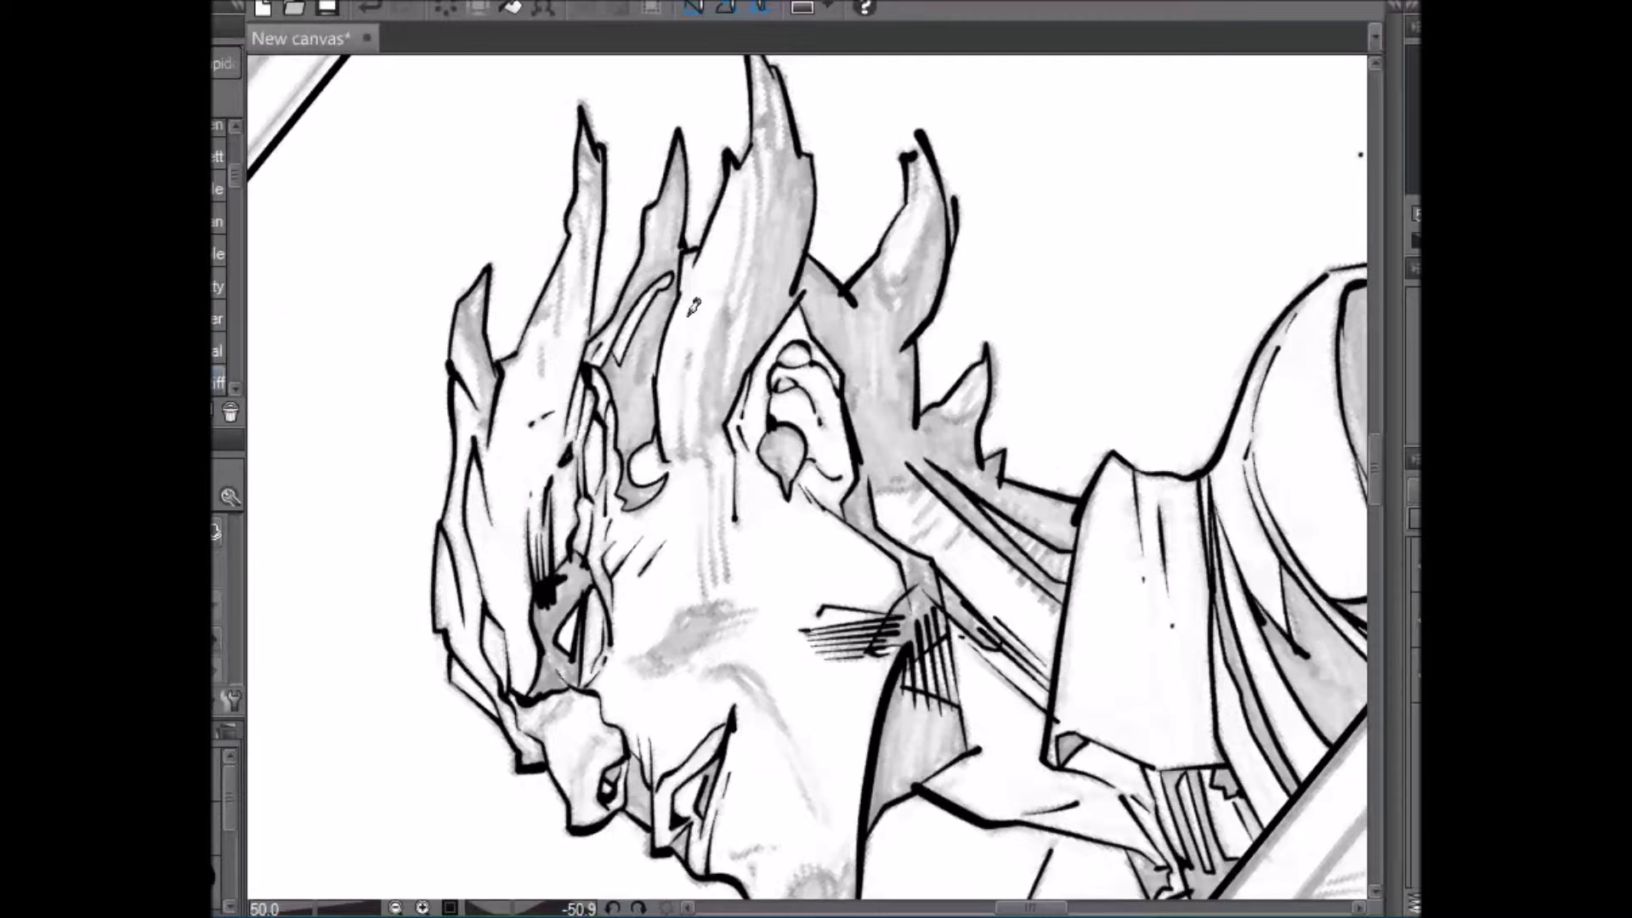
# - Ink the strand lines at the hairline in front of the ear and the long parallel hatch lines down the temple
pyautogui.moveTo(680, 466); pyautogui.dragTo(686, 419)
pyautogui.moveTo(681, 390); pyautogui.dragTo(681, 467)
pyautogui.hotkey('ctrl', 'z')
pyautogui.moveTo(683, 393); pyautogui.dragTo(684, 458)
pyautogui.moveTo(710, 483); pyautogui.dragTo(706, 424)
pyautogui.moveTo(705, 524); pyautogui.dragTo(706, 612)
pyautogui.moveTo(713, 509); pyautogui.dragTo(719, 588)
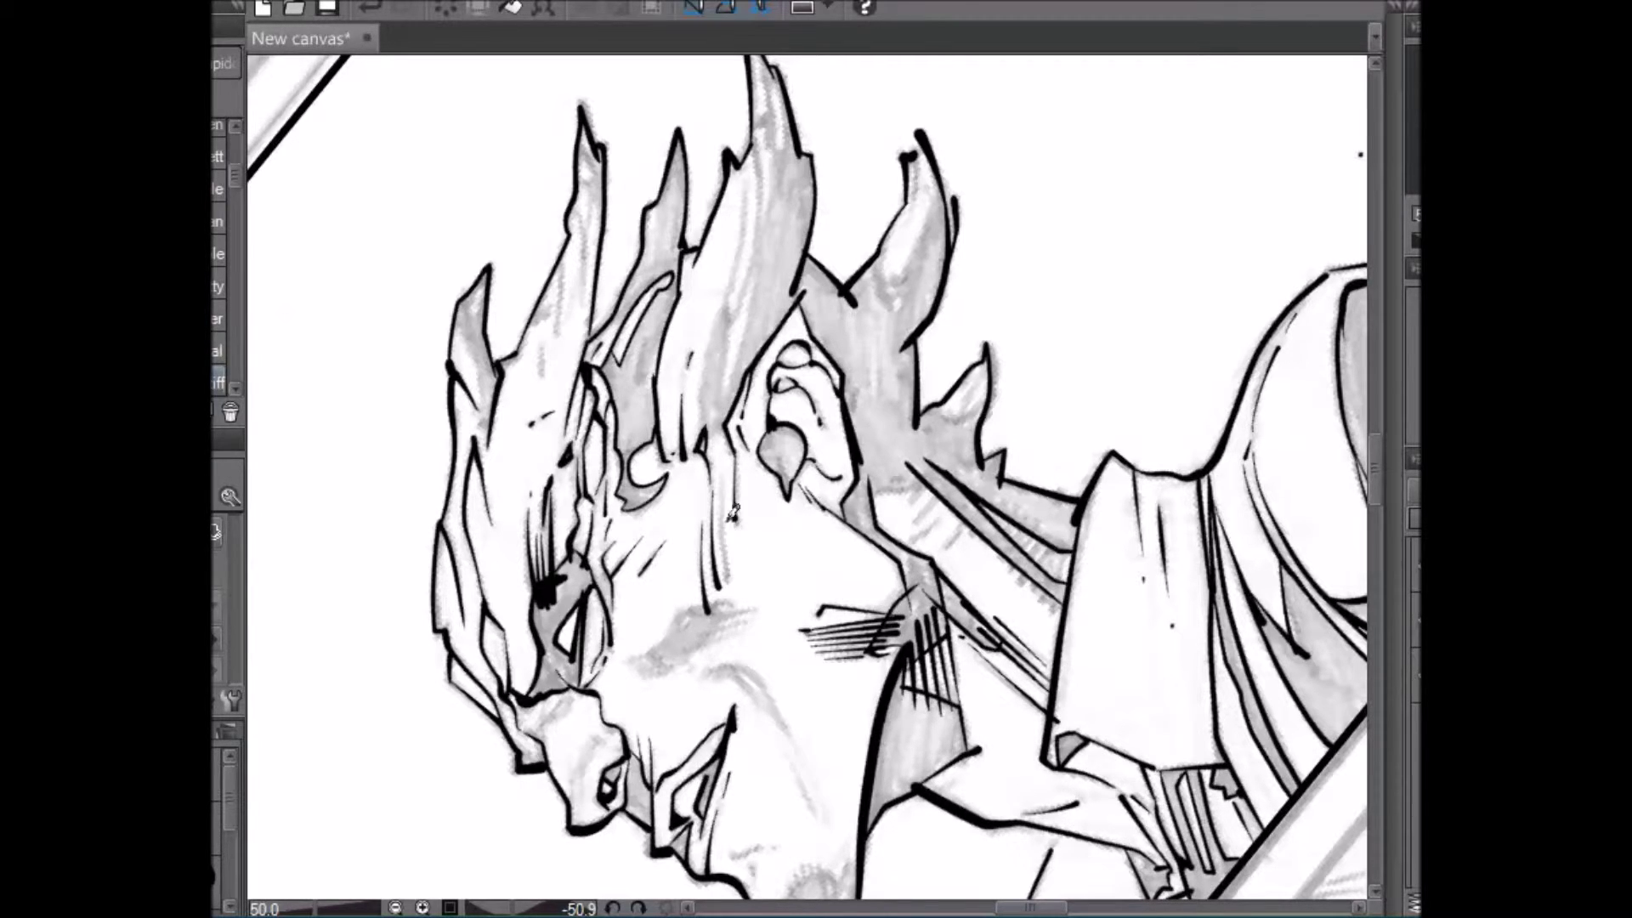
pyautogui.moveTo(721, 479); pyautogui.dragTo(725, 582)
# - Ink the inner shadow shapes and short strand lines on the two front hair spikes
pyautogui.moveTo(481, 287); pyautogui.dragTo(480, 299)
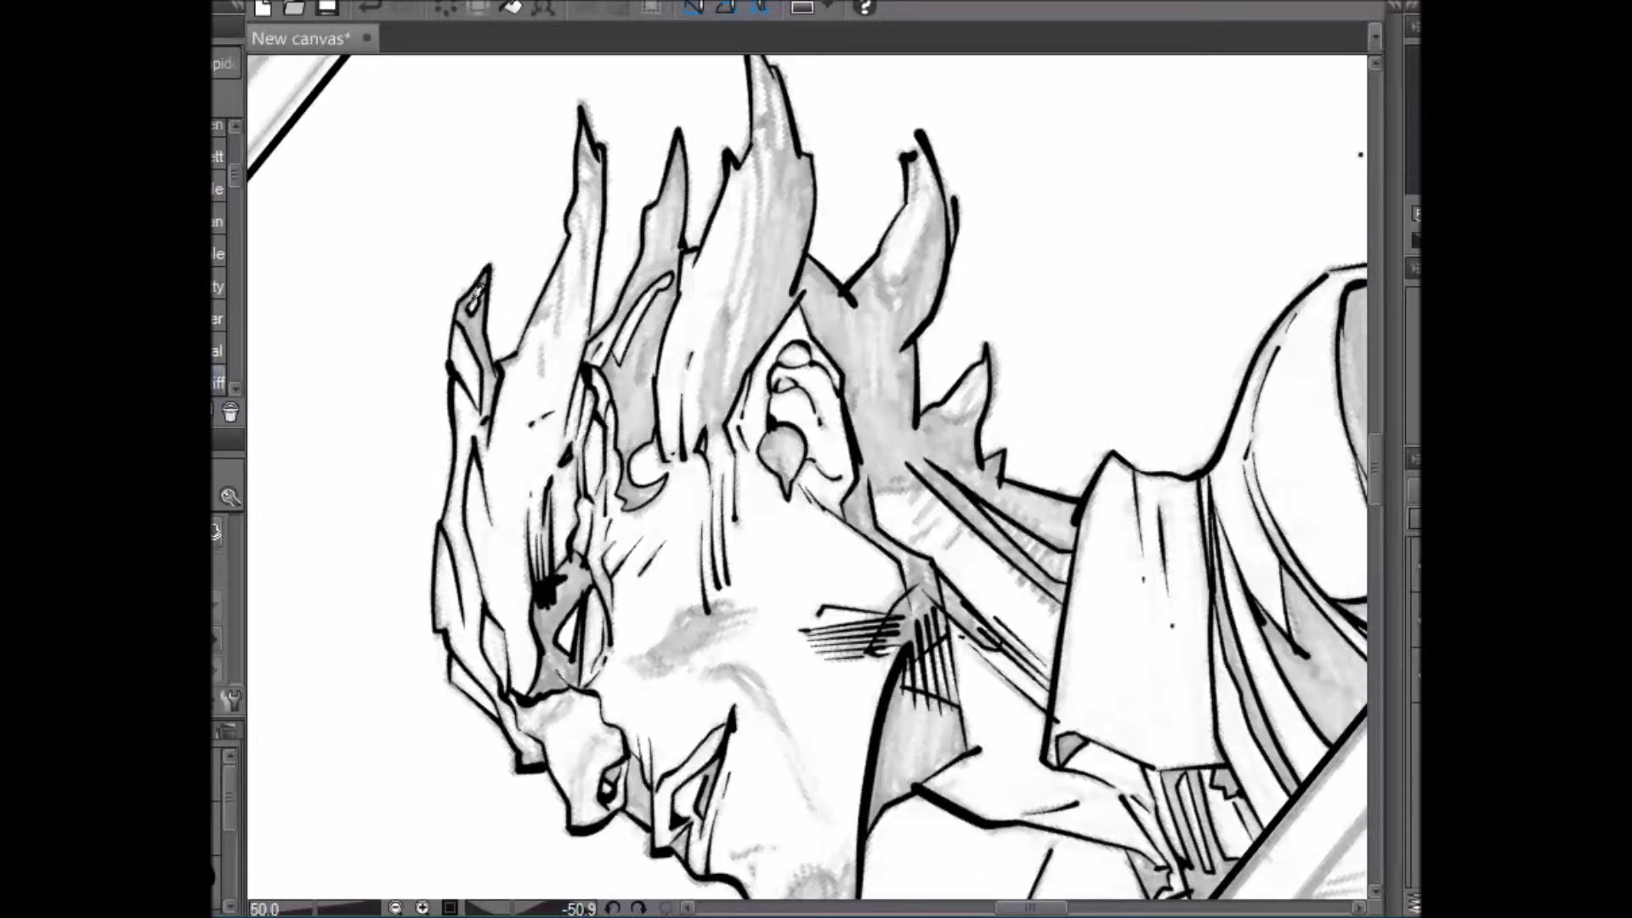
pyautogui.moveTo(489, 416); pyautogui.dragTo(491, 384)
pyautogui.moveTo(547, 327); pyautogui.dragTo(544, 374)
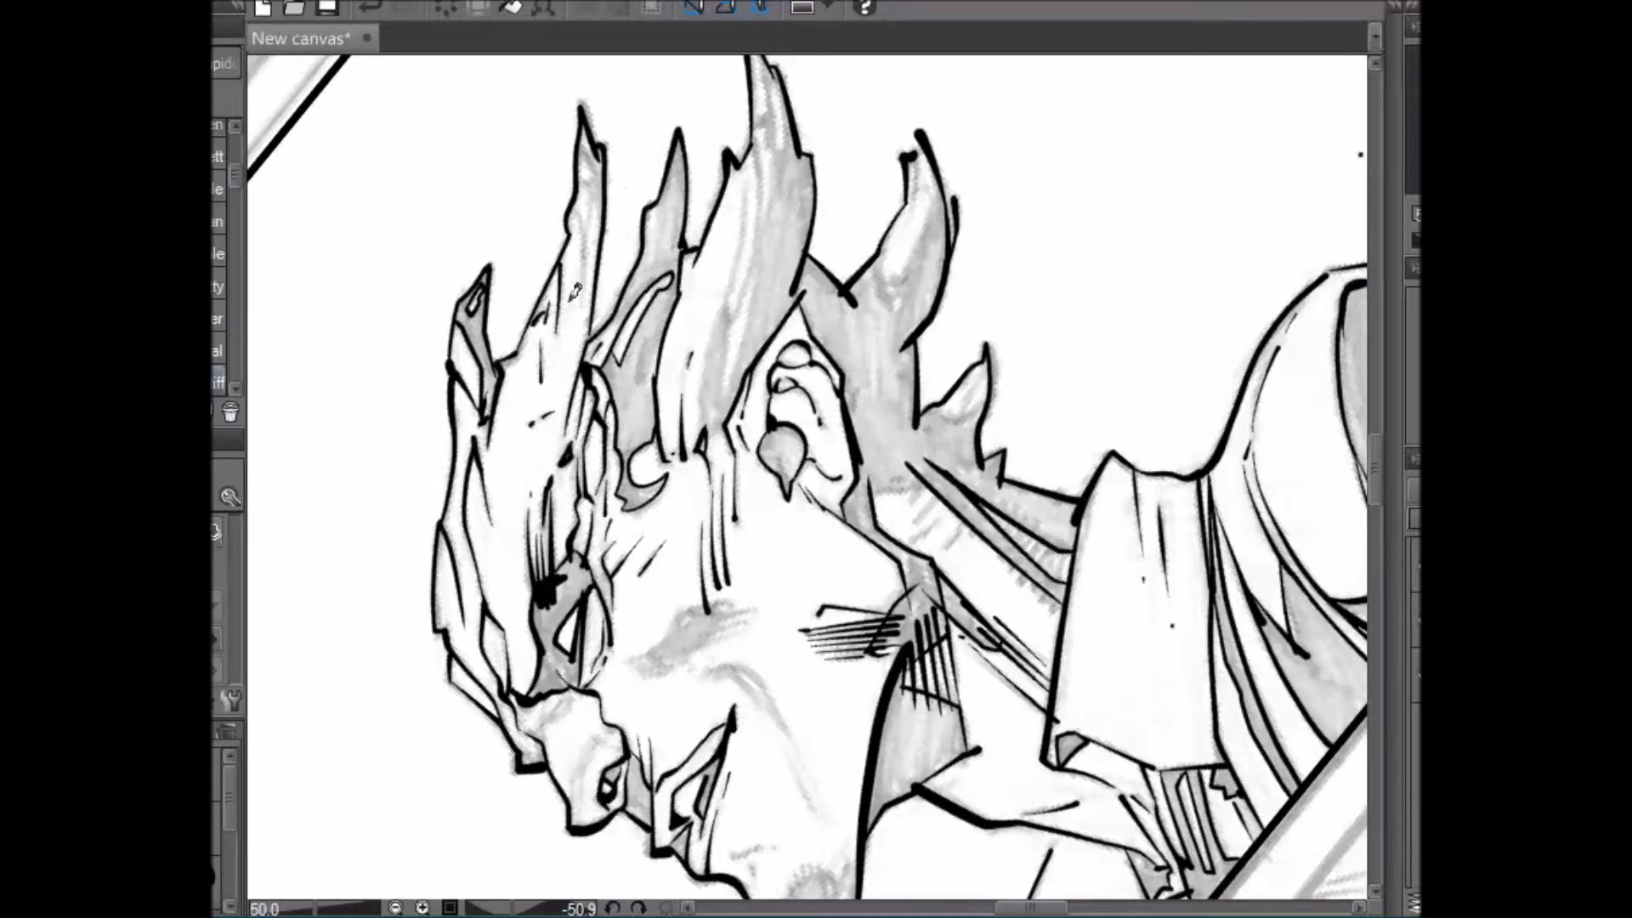
pyautogui.moveTo(584, 304); pyautogui.dragTo(579, 207)
pyautogui.hotkey('ctrl', 'z')
pyautogui.moveTo(593, 301); pyautogui.dragTo(590, 171)
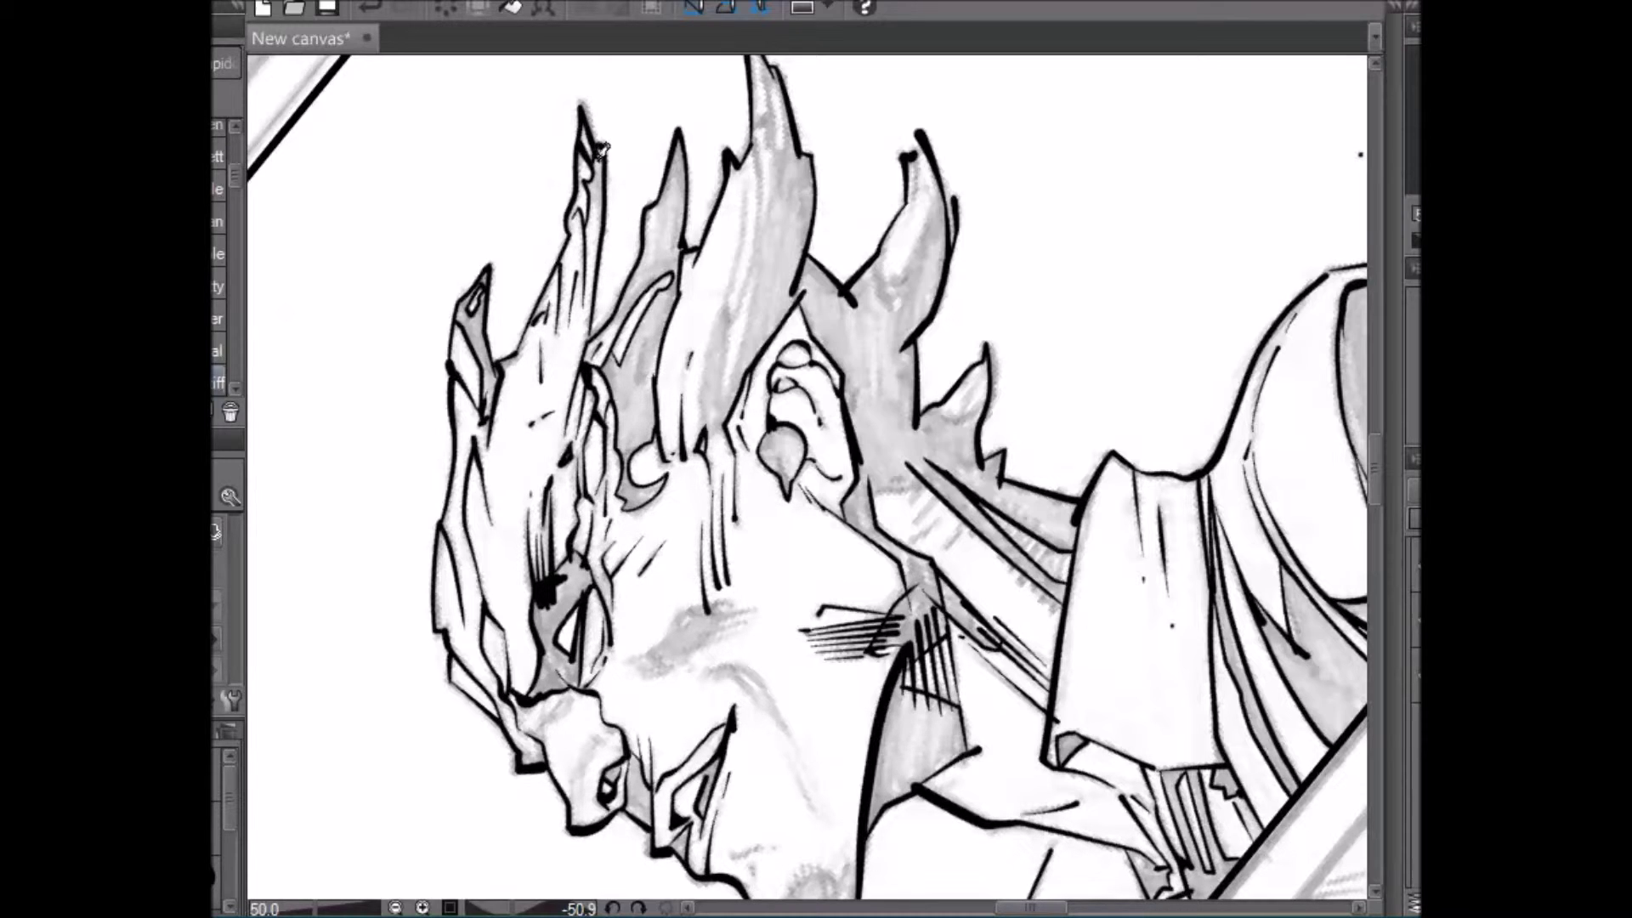
pyautogui.moveTo(602, 221); pyautogui.dragTo(590, 182)
# - Ink the shadow edges and strand lines inside the tall central hair spike, up to its tip
pyautogui.moveTo(752, 175); pyautogui.dragTo(707, 425)
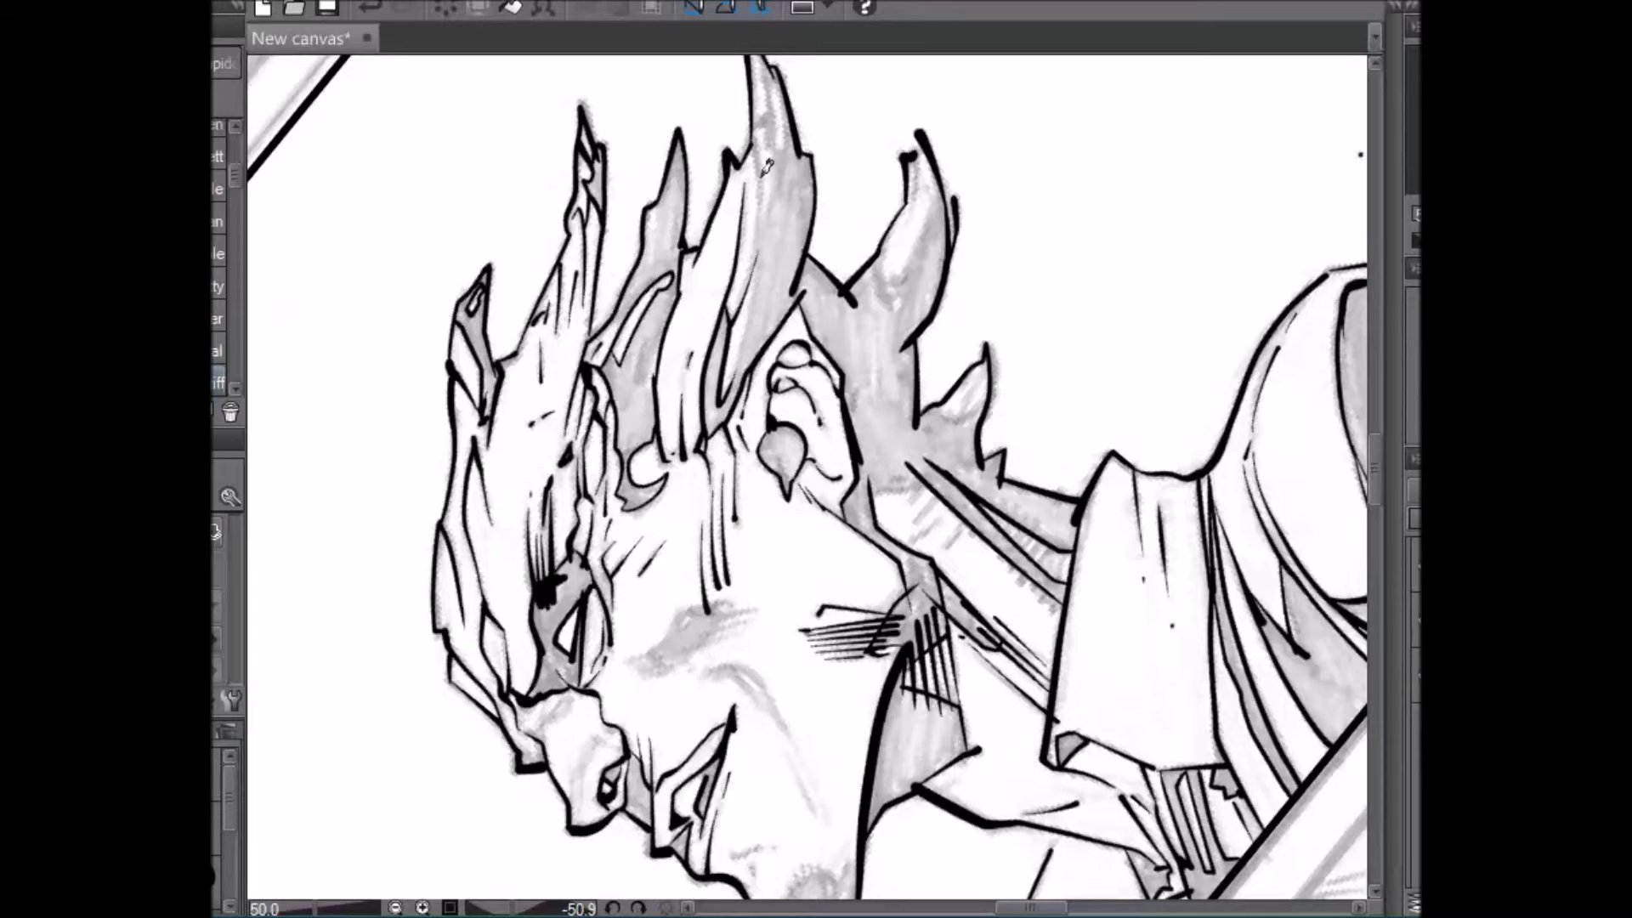
pyautogui.moveTo(763, 219); pyautogui.dragTo(730, 374)
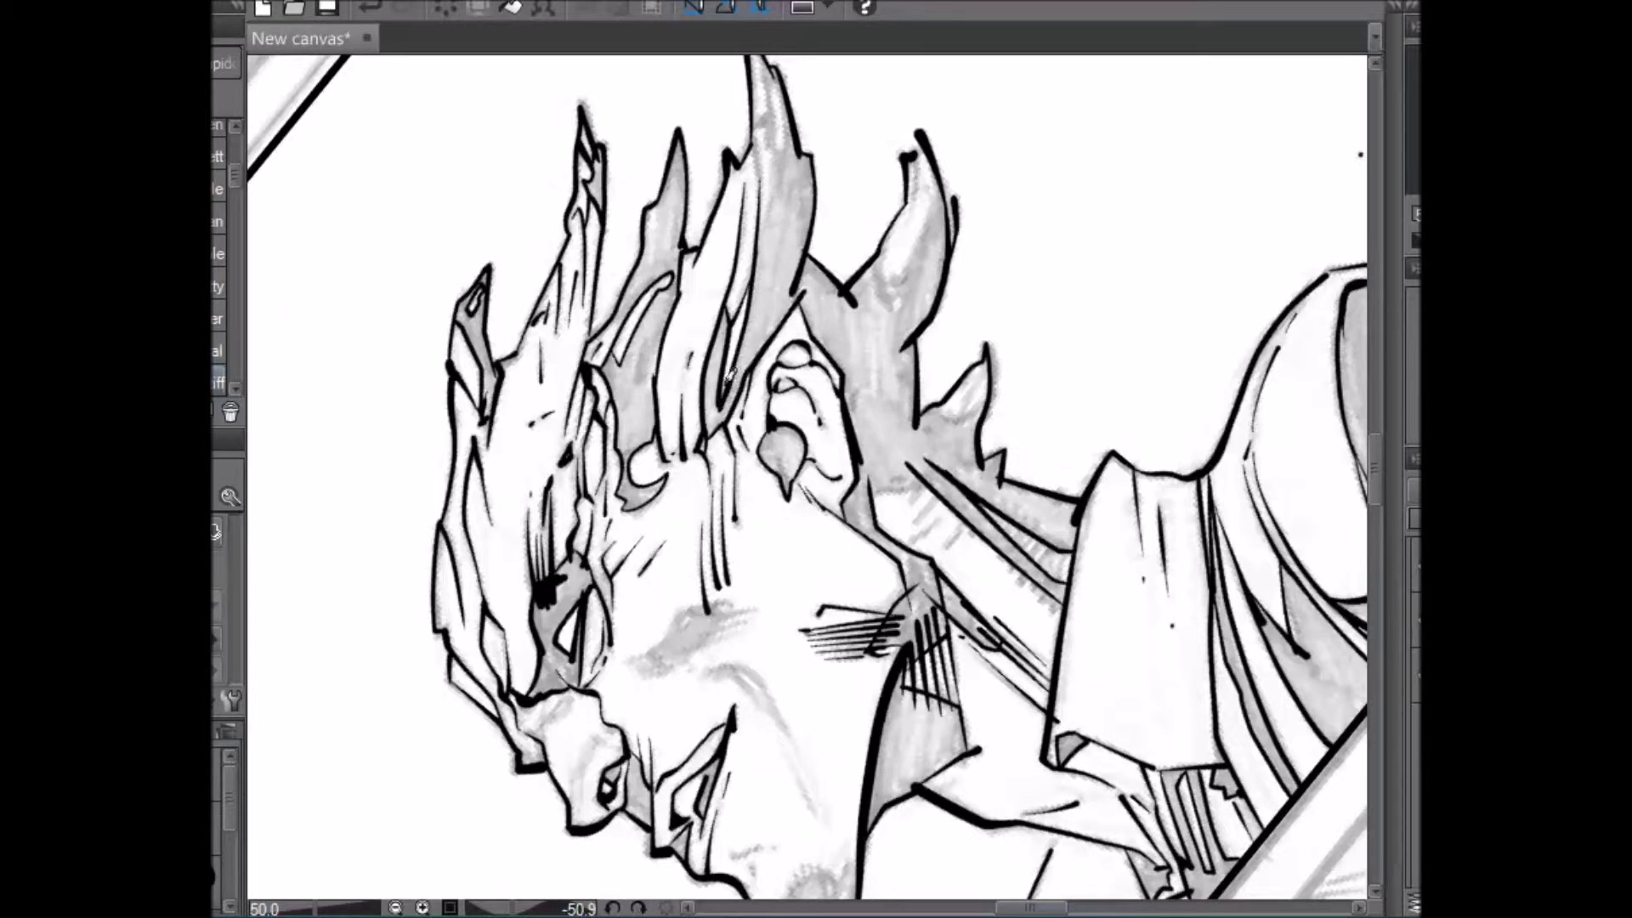
pyautogui.hotkey('ctrl', 'z')
pyautogui.moveTo(759, 182); pyautogui.dragTo(753, 140)
pyautogui.moveTo(1377, 482); pyautogui.dragTo(1377, 464)
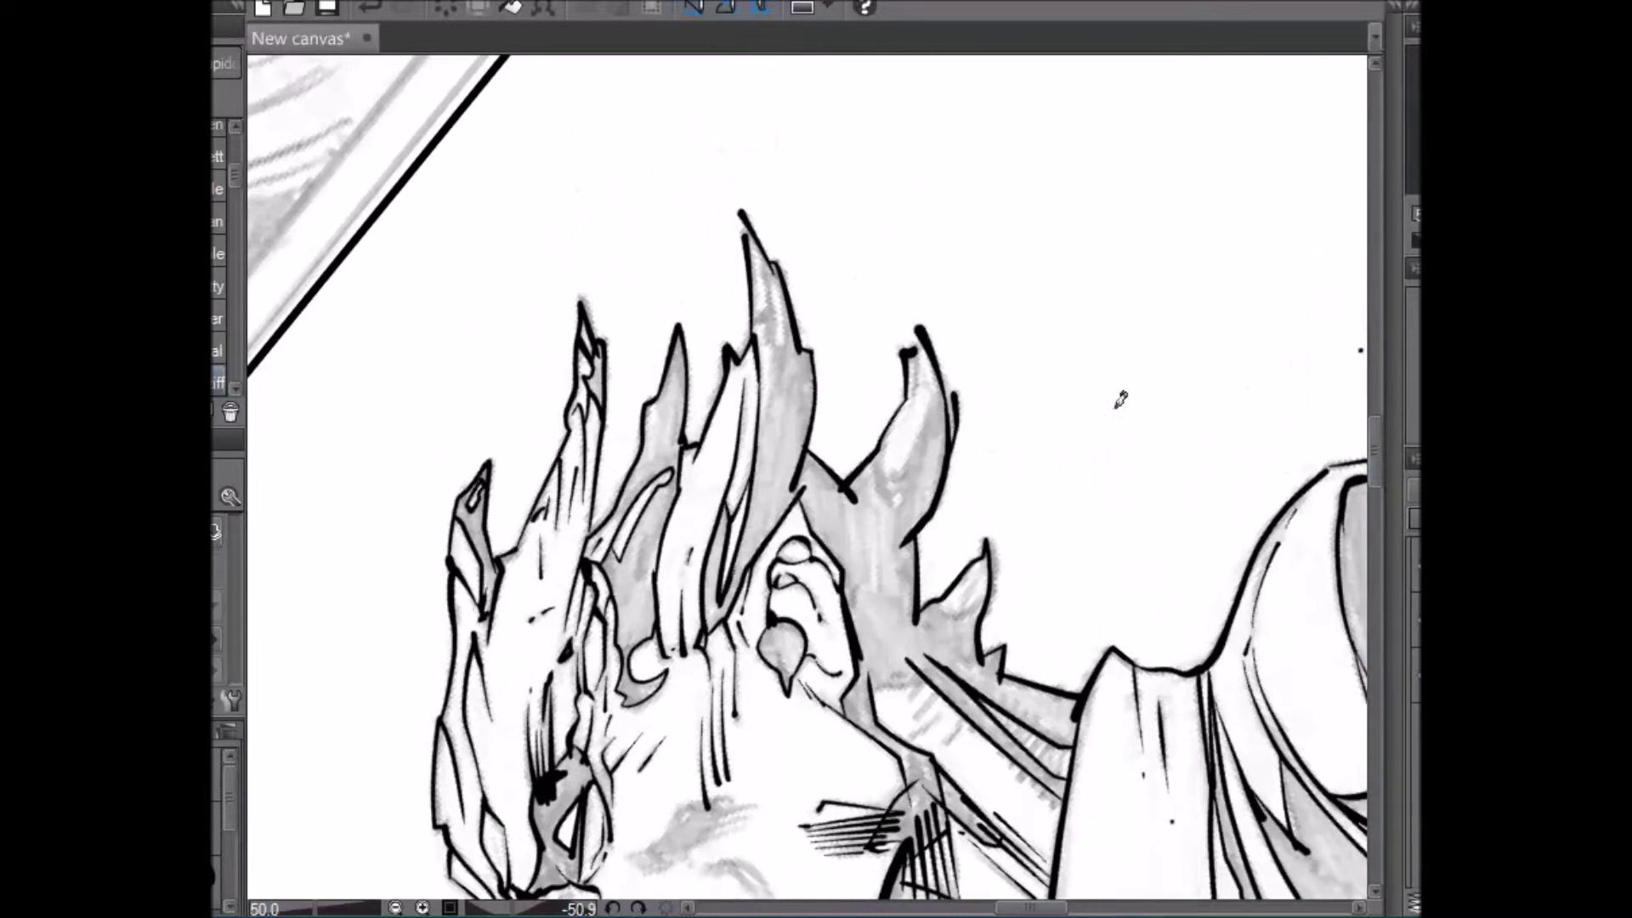
pyautogui.moveTo(770, 310); pyautogui.dragTo(755, 321)
pyautogui.moveTo(761, 252); pyautogui.dragTo(770, 350)
pyautogui.moveTo(790, 279); pyautogui.dragTo(793, 367)
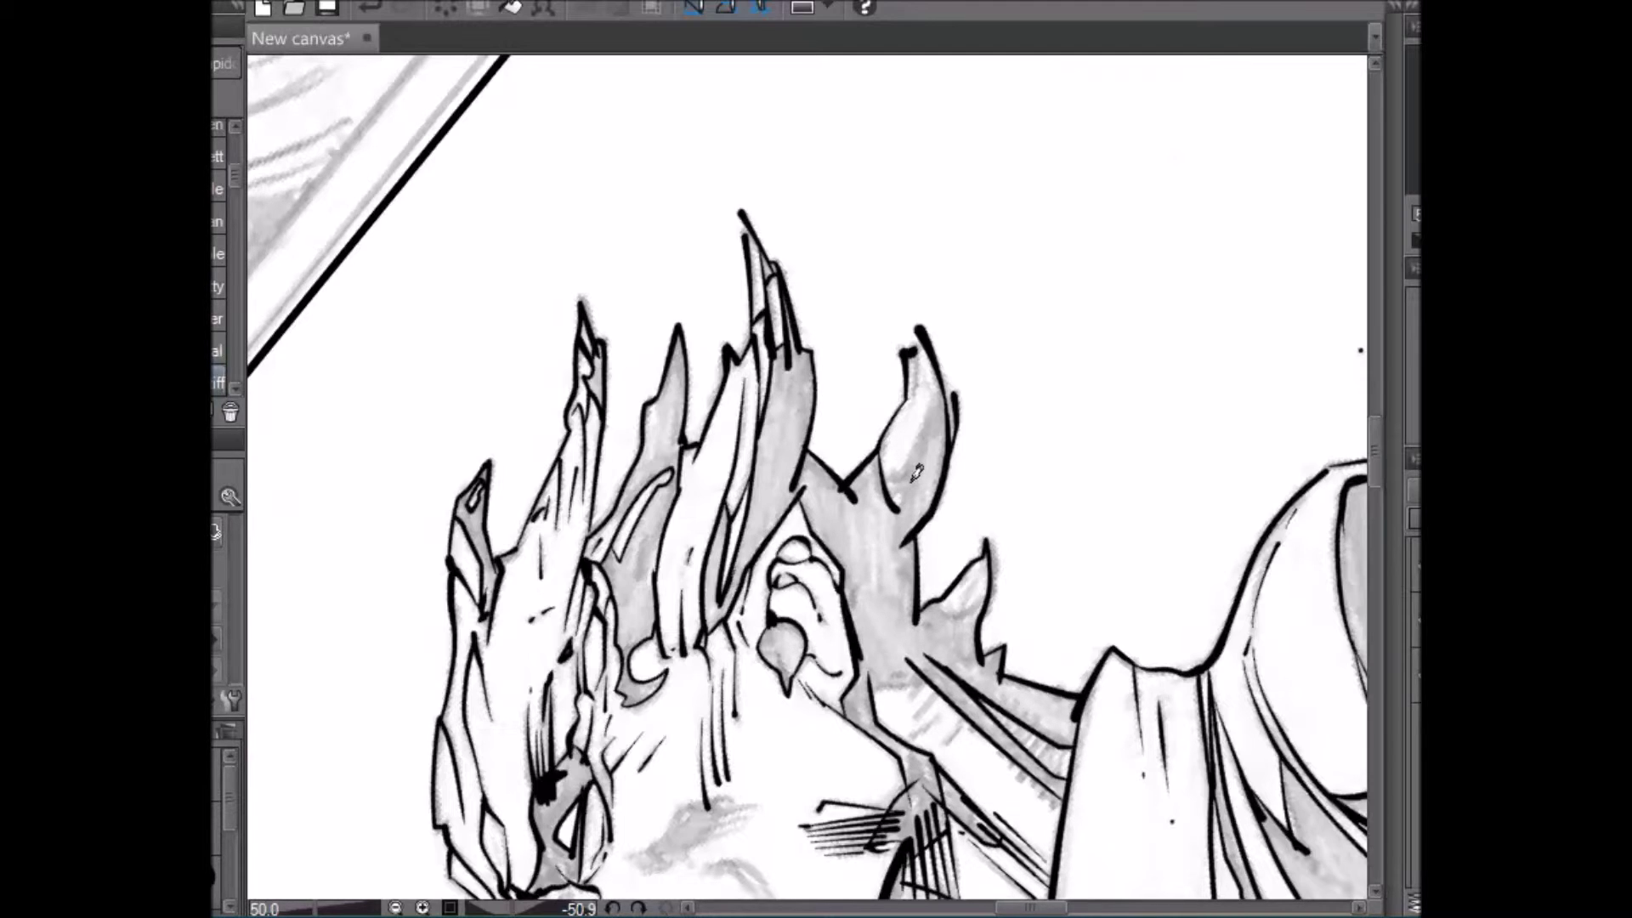
# - Ink the highlight edges inside the two rear hair spikes and hatch the nape shadow above the collar
pyautogui.moveTo(913, 456)
pyautogui.mouseDown()
pyautogui.moveTo(893, 481)
pyautogui.moveTo(945, 371)
pyautogui.mouseUp()
pyautogui.moveTo(891, 486)
pyautogui.mouseDown()
pyautogui.moveTo(937, 380)
pyautogui.moveTo(906, 419)
pyautogui.moveTo(914, 355)
pyautogui.mouseUp()
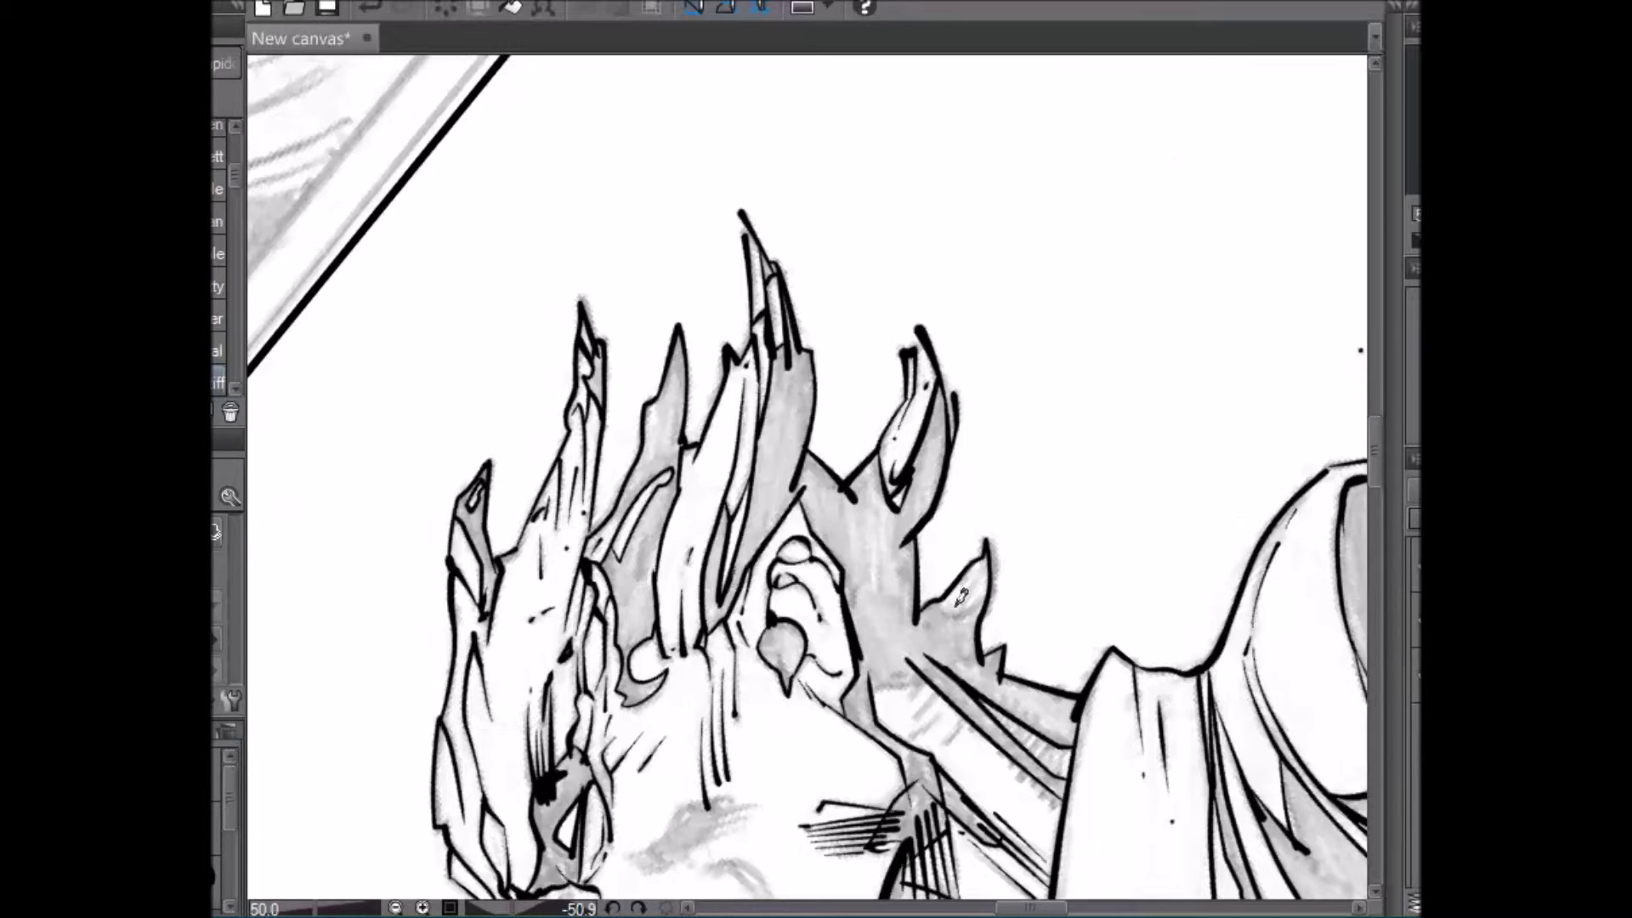
pyautogui.moveTo(938, 600); pyautogui.dragTo(988, 592)
pyautogui.moveTo(1008, 699)
pyautogui.mouseDown()
pyautogui.moveTo(1024, 740)
pyautogui.moveTo(1047, 710)
pyautogui.moveTo(1032, 743)
pyautogui.moveTo(1051, 760)
pyautogui.mouseUp()
pyautogui.moveTo(1074, 722)
pyautogui.mouseDown()
pyautogui.moveTo(1056, 765)
pyautogui.moveTo(1074, 734)
pyautogui.mouseUp()
pyautogui.hotkey('ctrl', 'z')
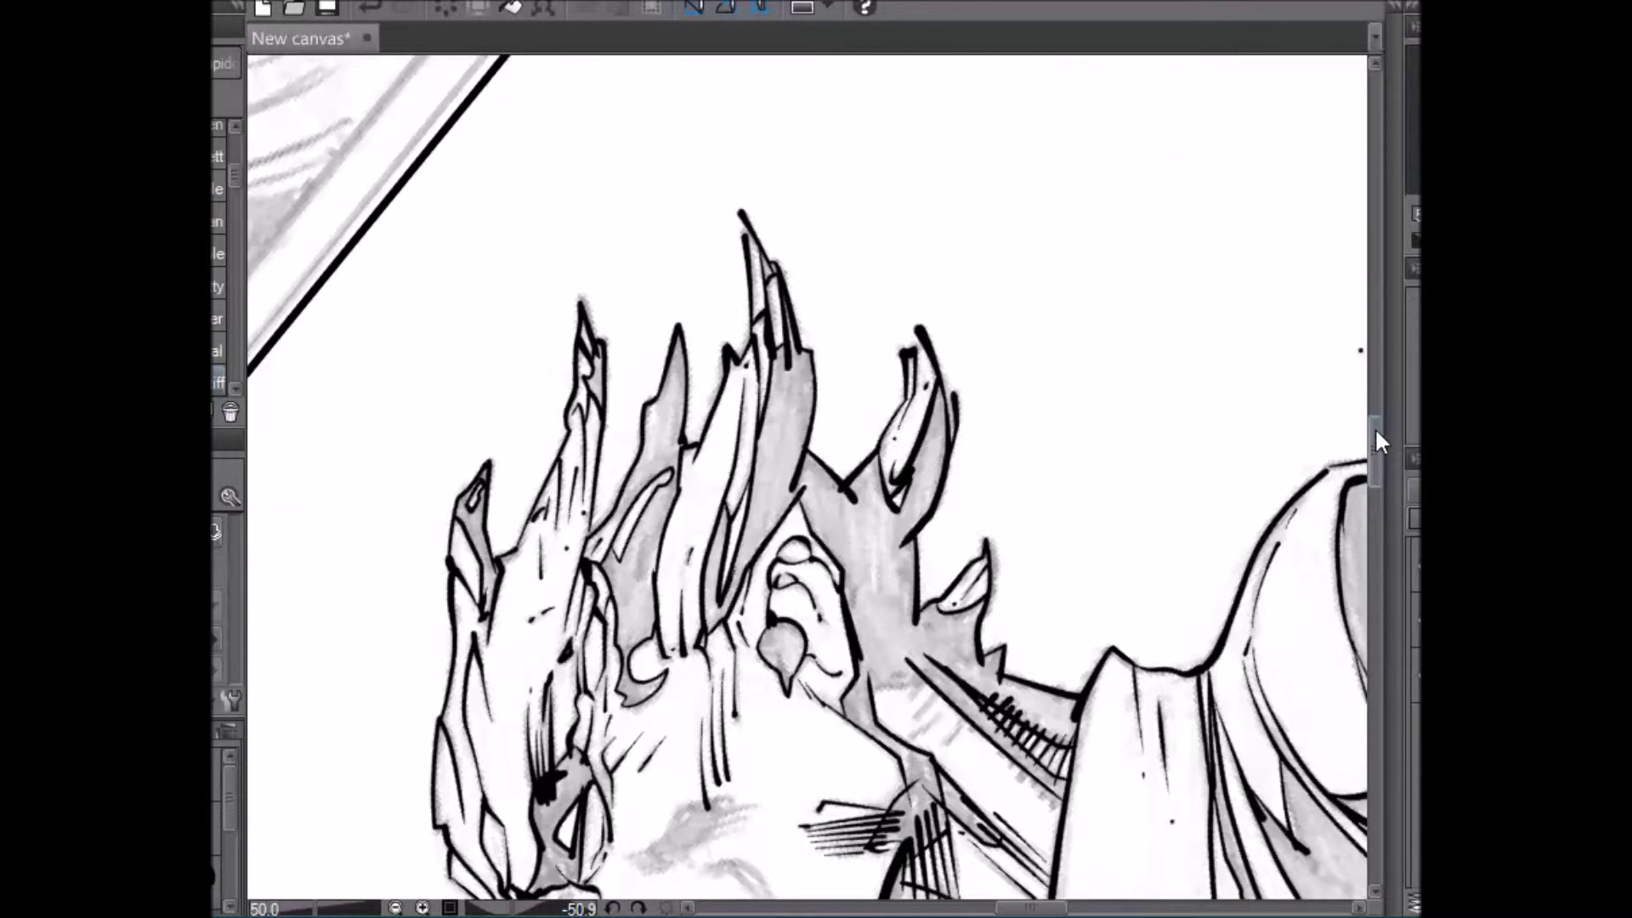
# - Ink short hatch marks along the neck muscle and a few crease lines at its upper end below the ear
pyautogui.moveTo(1373, 439); pyautogui.dragTo(1374, 456)
pyautogui.press('r')
pyautogui.moveTo(1005, 255)
pyautogui.mouseDown()
pyautogui.moveTo(1156, 614)
pyautogui.moveTo(852, 493)
pyautogui.moveTo(889, 588)
pyautogui.mouseUp()
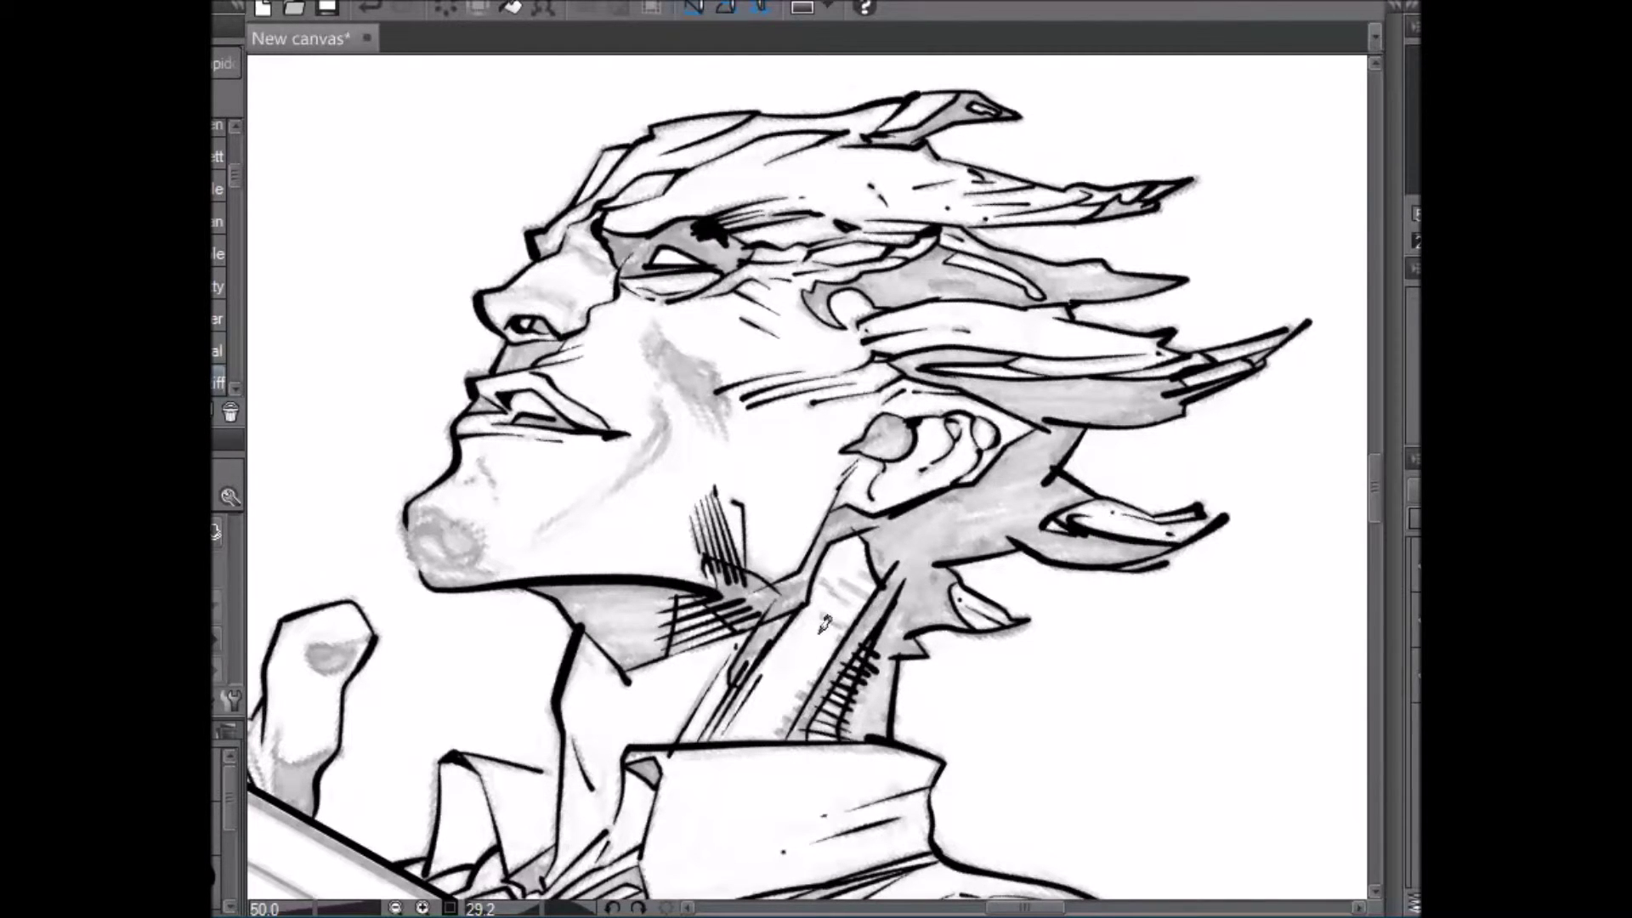
pyautogui.press('r')
pyautogui.moveTo(762, 487)
pyautogui.mouseDown()
pyautogui.moveTo(965, 579)
pyautogui.moveTo(705, 594)
pyautogui.moveTo(692, 570)
pyautogui.moveTo(759, 335)
pyautogui.moveTo(840, 331)
pyautogui.mouseUp()
pyautogui.moveTo(569, 395)
pyautogui.mouseDown()
pyautogui.moveTo(611, 362)
pyautogui.moveTo(611, 402)
pyautogui.moveTo(594, 408)
pyautogui.moveTo(608, 384)
pyautogui.moveTo(627, 436)
pyautogui.mouseUp()
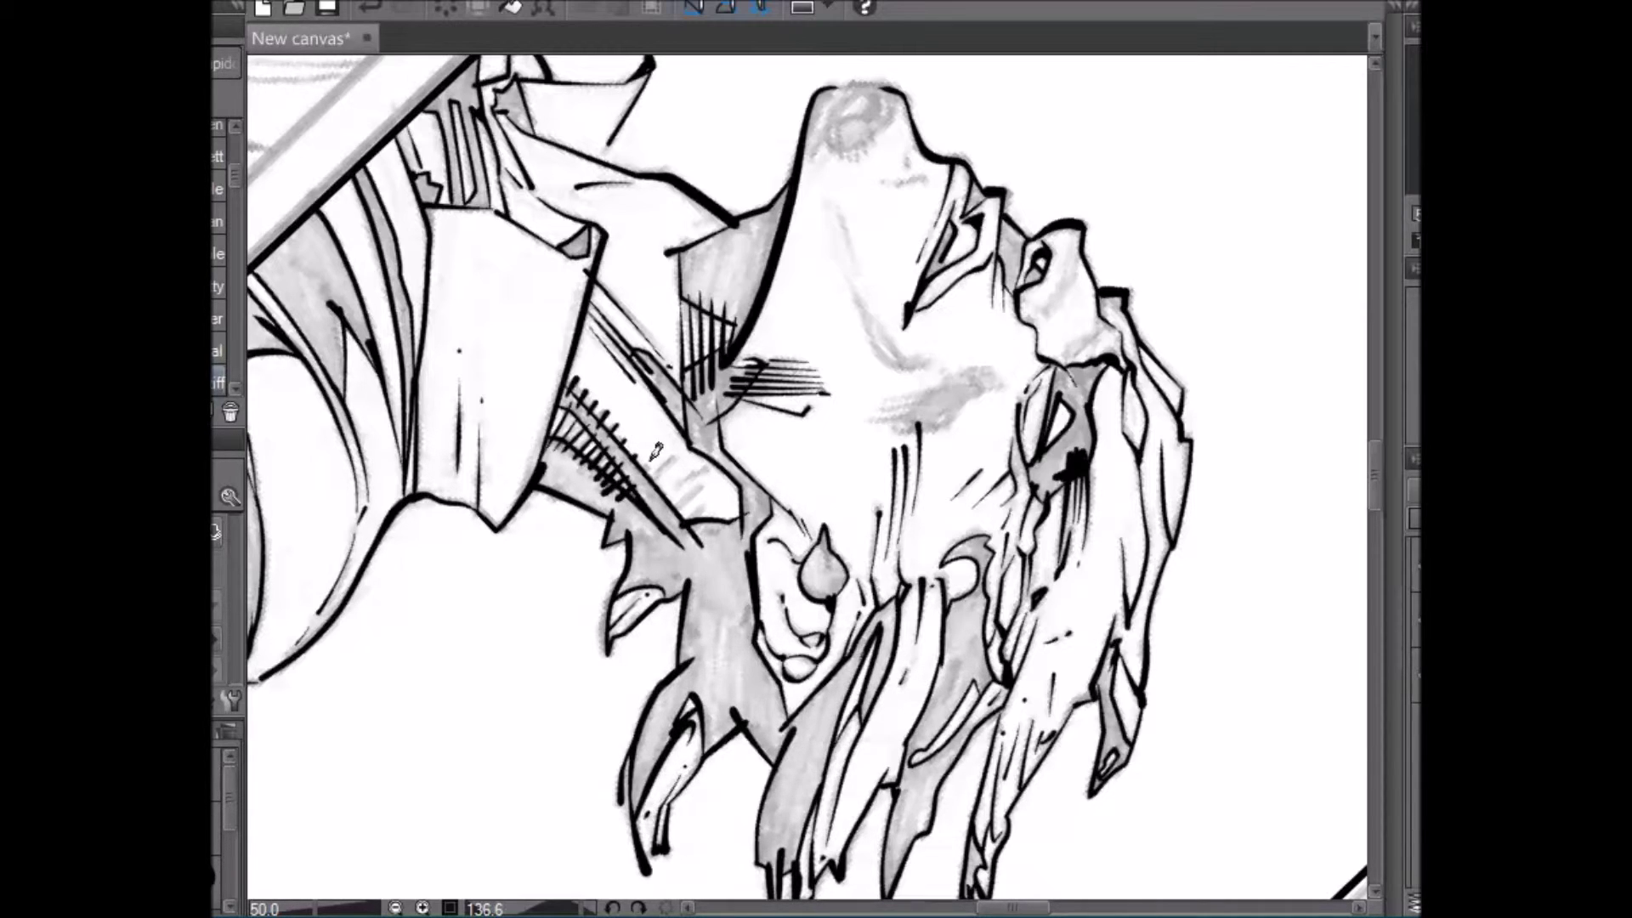
pyautogui.moveTo(651, 478); pyautogui.dragTo(668, 456)
pyautogui.moveTo(851, 352); pyautogui.dragTo(748, 361)
pyautogui.moveTo(719, 570)
pyautogui.mouseDown()
pyautogui.moveTo(734, 527)
pyautogui.moveTo(756, 540)
pyautogui.moveTo(744, 569)
pyautogui.moveTo(739, 547)
pyautogui.moveTo(733, 598)
pyautogui.mouseUp()
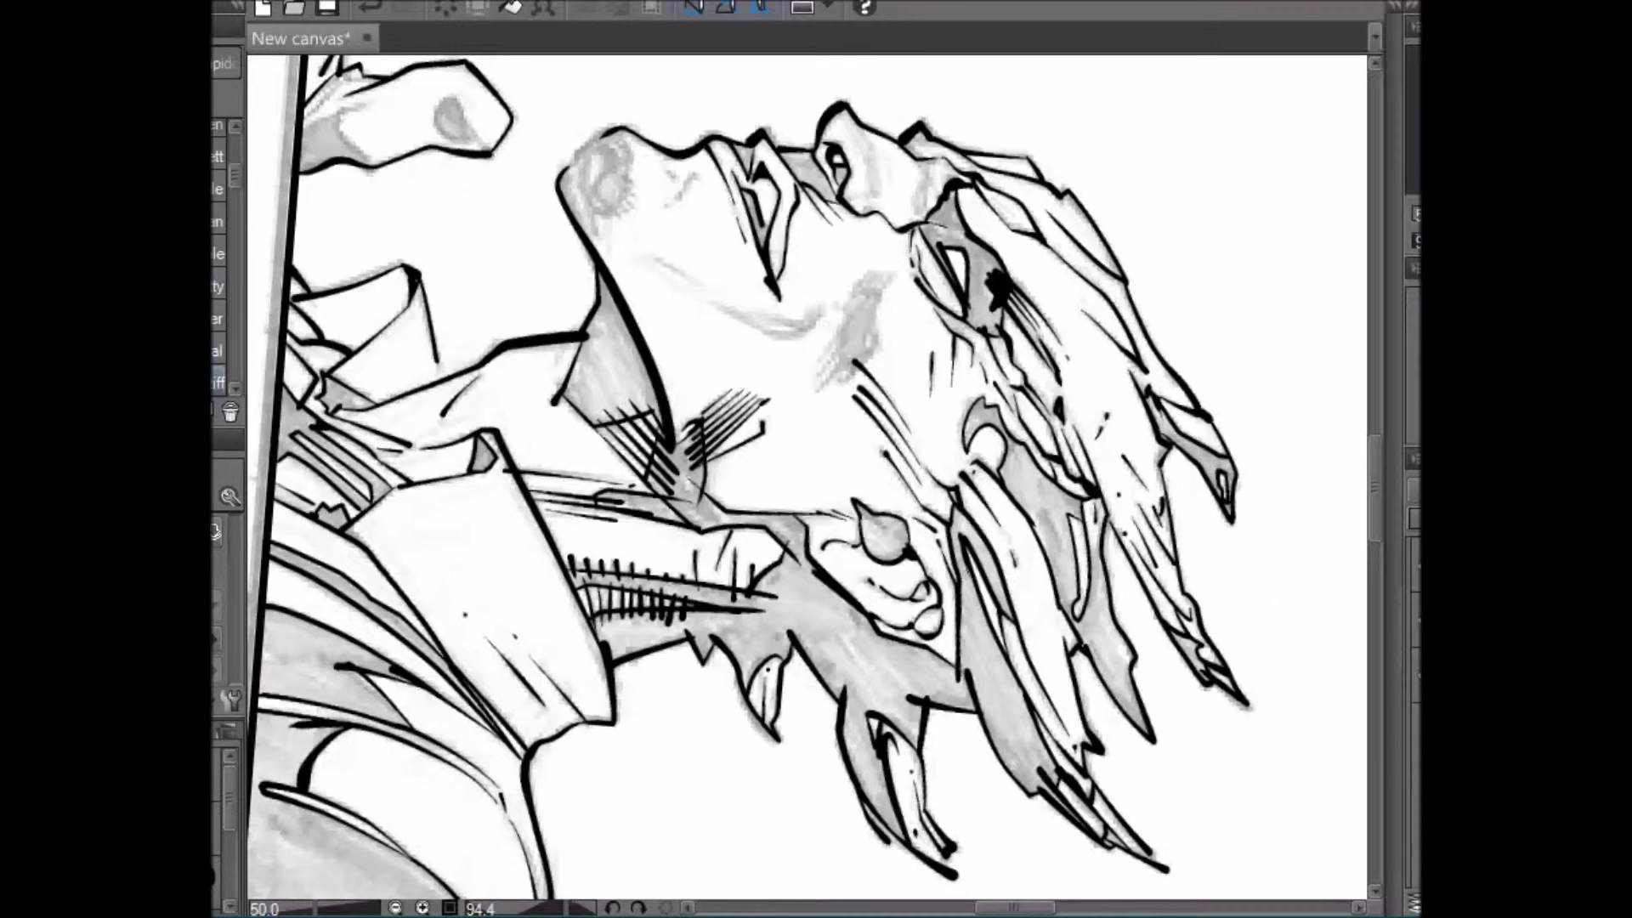
# - Ink the smile crease beside the mouth and the thin cheek lines running down toward the chin
pyautogui.moveTo(1139, 169); pyautogui.dragTo(664, 330)
pyautogui.moveTo(629, 537)
pyautogui.mouseDown()
pyautogui.moveTo(667, 468)
pyautogui.moveTo(666, 438)
pyautogui.moveTo(649, 436)
pyautogui.mouseUp()
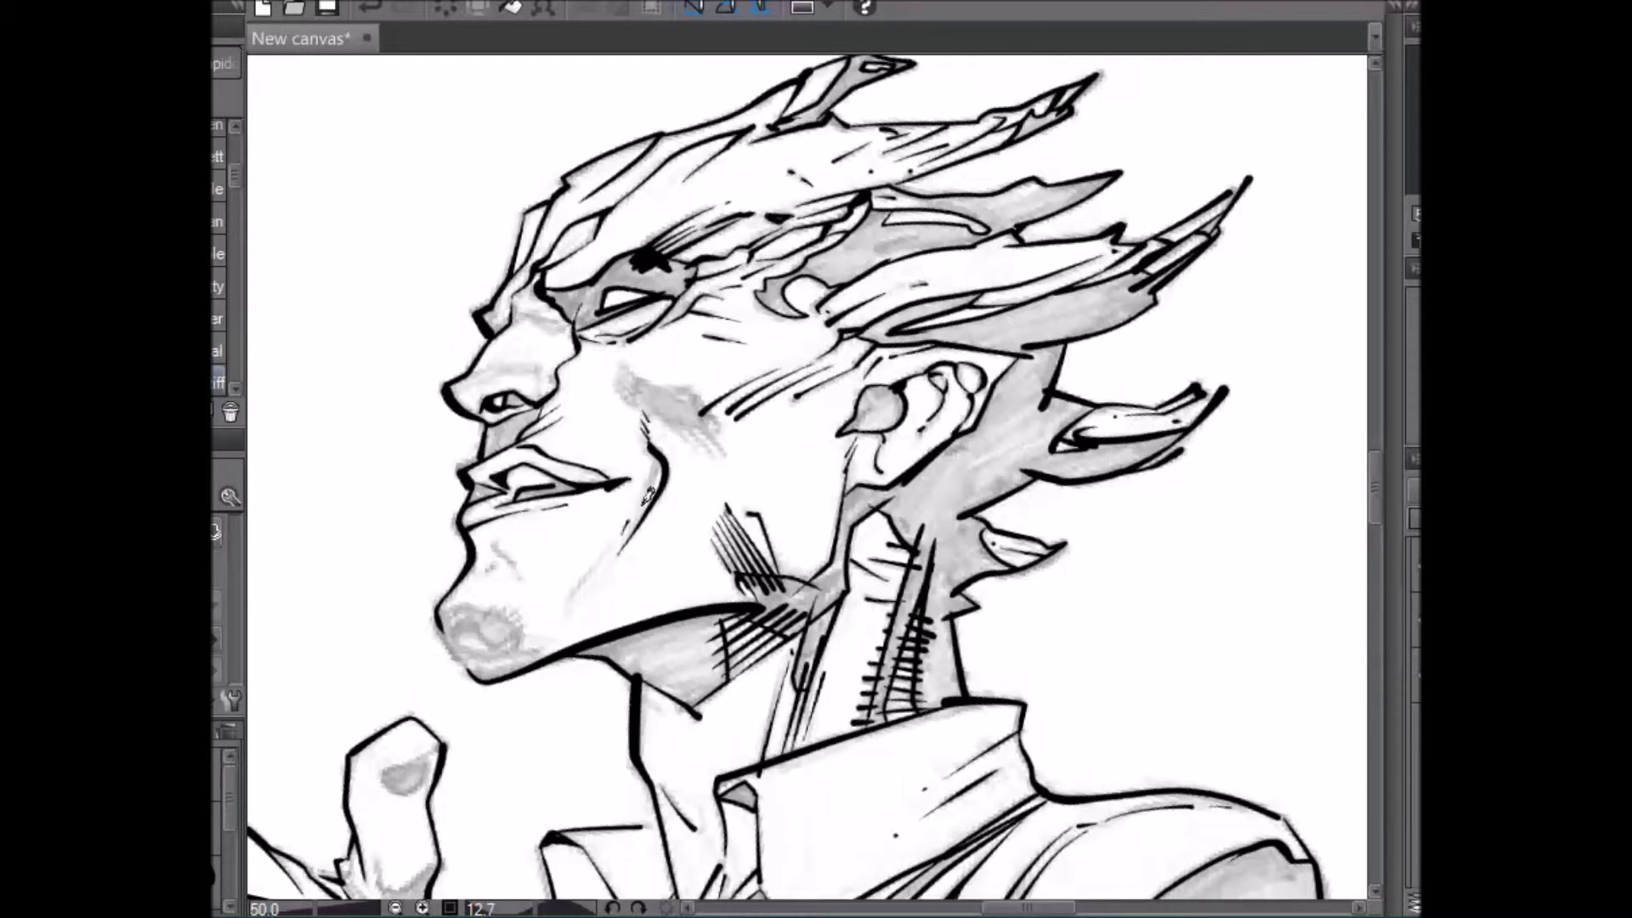
pyautogui.moveTo(645, 502); pyautogui.dragTo(655, 440)
pyautogui.moveTo(650, 508); pyautogui.dragTo(670, 429)
pyautogui.moveTo(571, 612); pyautogui.dragTo(614, 543)
pyautogui.moveTo(569, 601); pyautogui.dragTo(633, 516)
# - Ink the outline of the cheekbone shadow and hatch its end toward the ear
pyautogui.hotkey('shift', 'space')
pyautogui.moveTo(531, 544)
pyautogui.mouseDown()
pyautogui.moveTo(524, 489)
pyautogui.moveTo(562, 330)
pyautogui.moveTo(531, 336)
pyautogui.mouseUp()
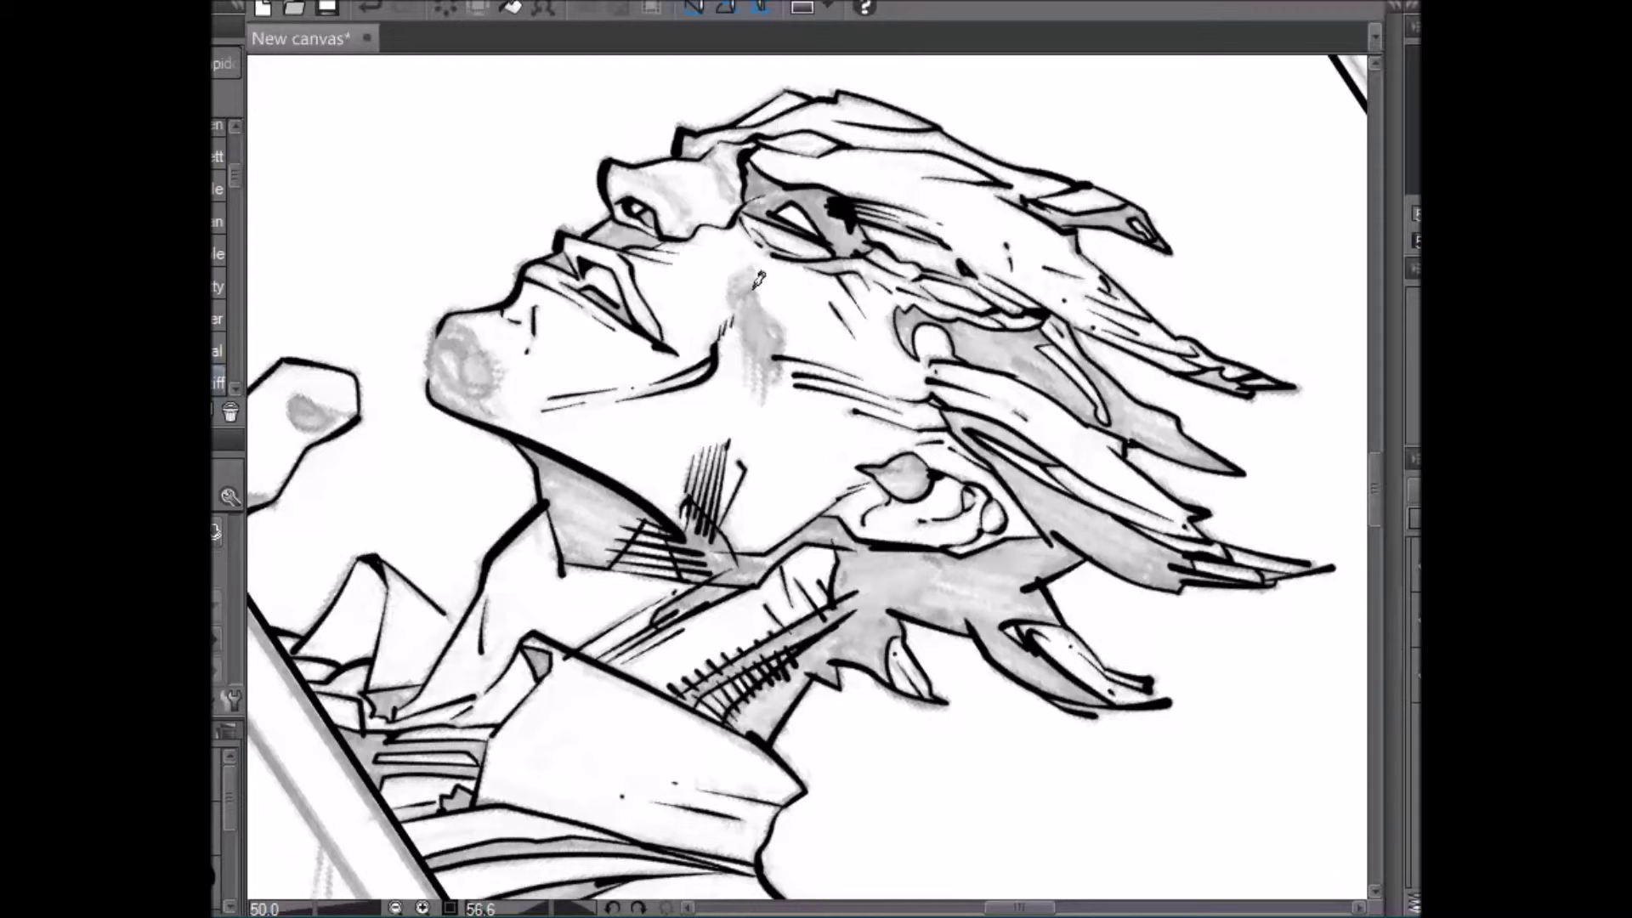
pyautogui.moveTo(736, 289)
pyautogui.mouseDown()
pyautogui.moveTo(772, 367)
pyautogui.moveTo(786, 326)
pyautogui.moveTo(757, 277)
pyautogui.mouseUp()
pyautogui.hotkey('shift', 'space')
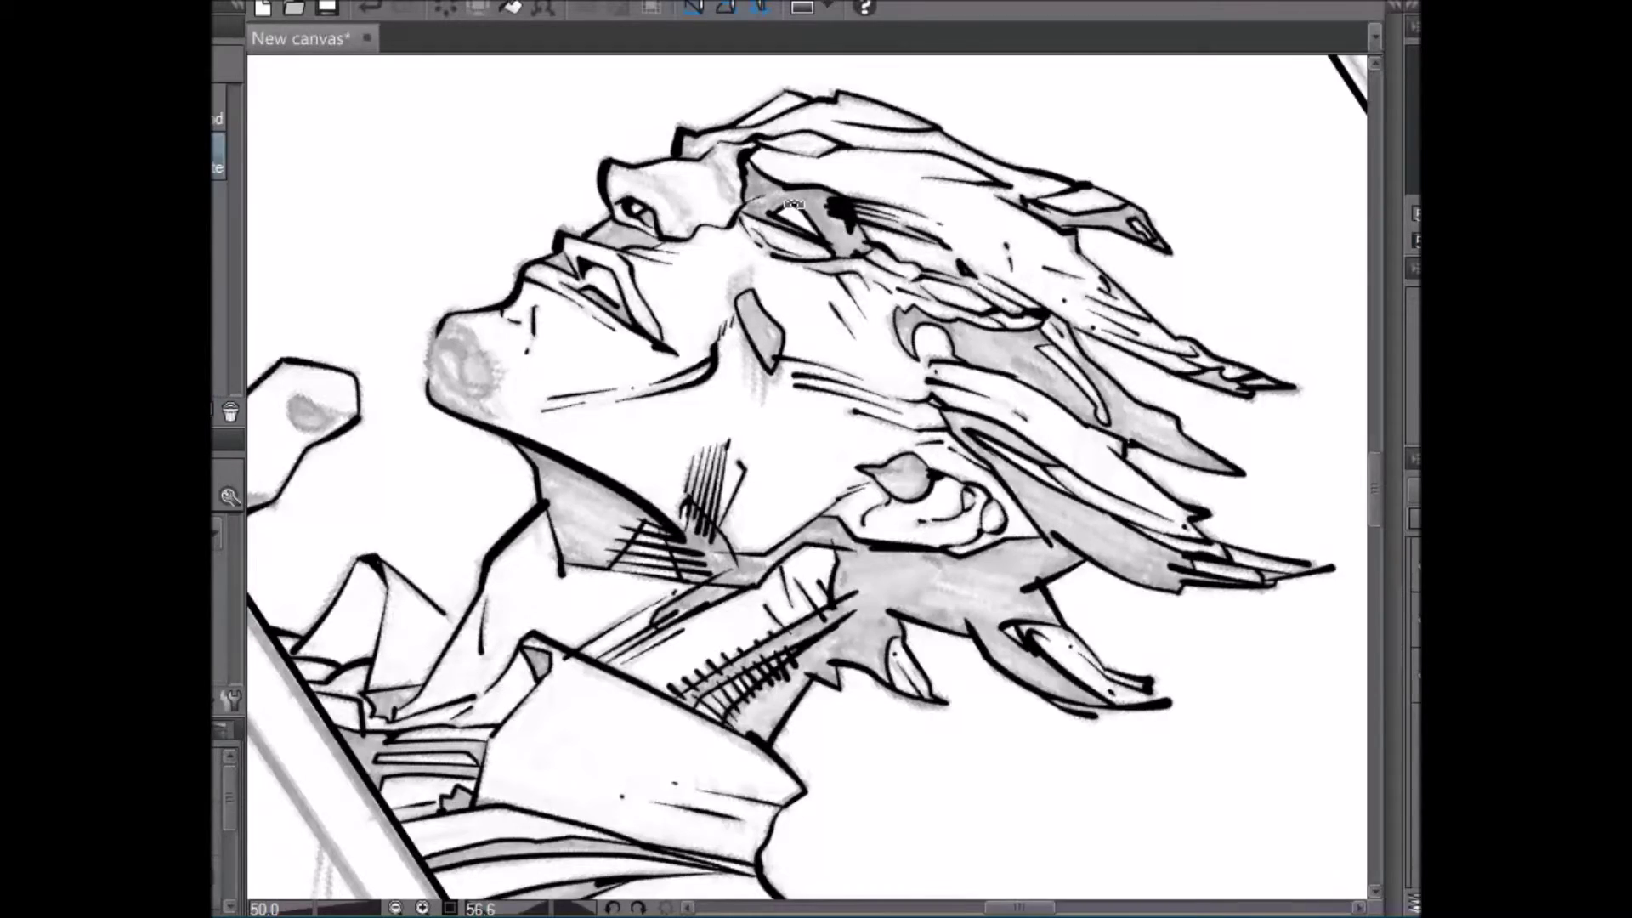
pyautogui.moveTo(789, 219); pyautogui.dragTo(926, 255)
pyautogui.hotkey('shift', 'space')
pyautogui.moveTo(749, 200)
pyautogui.mouseDown()
pyautogui.moveTo(859, 357)
pyautogui.moveTo(837, 510)
pyautogui.moveTo(763, 624)
pyautogui.mouseUp()
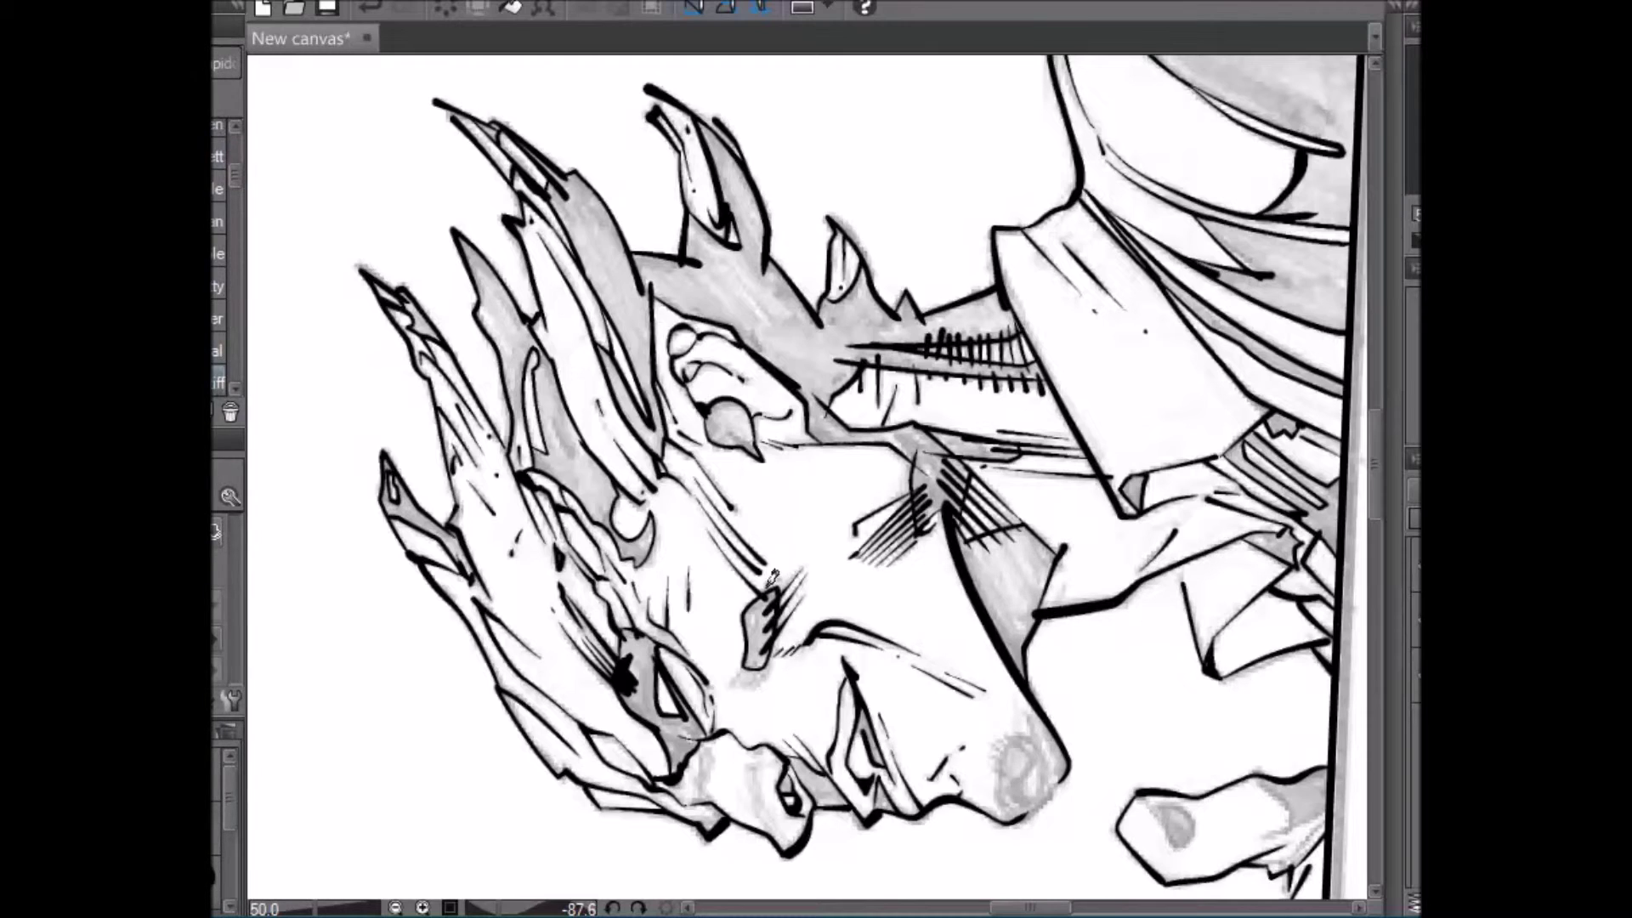
pyautogui.hotkey('shift', 'space')
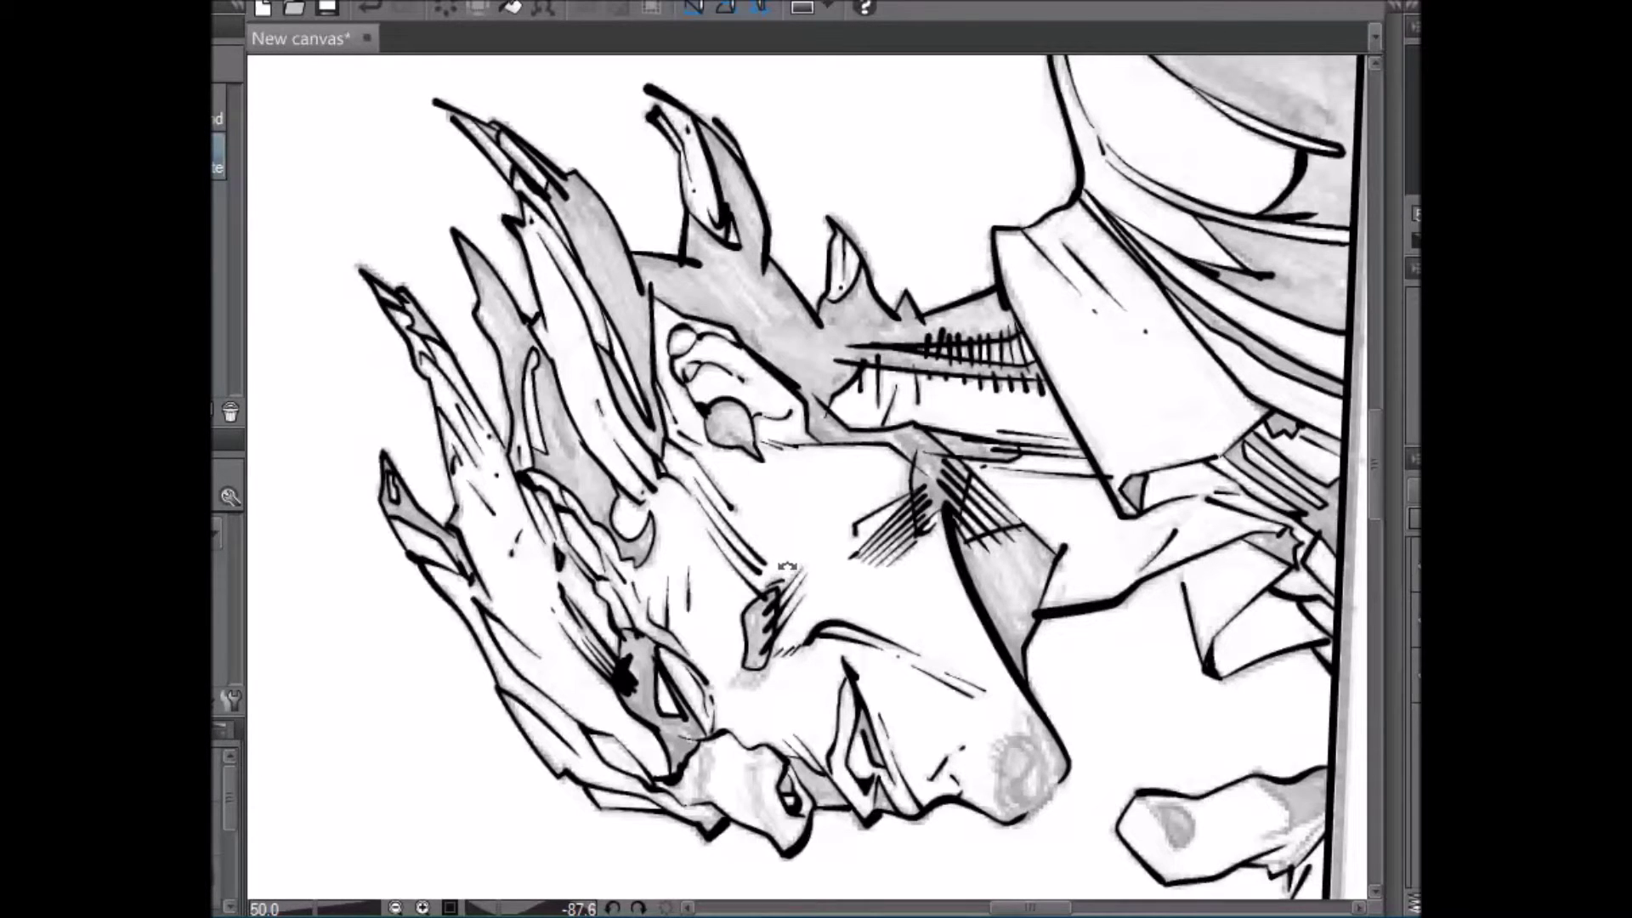
pyautogui.hotkey('ctrl', 'z')
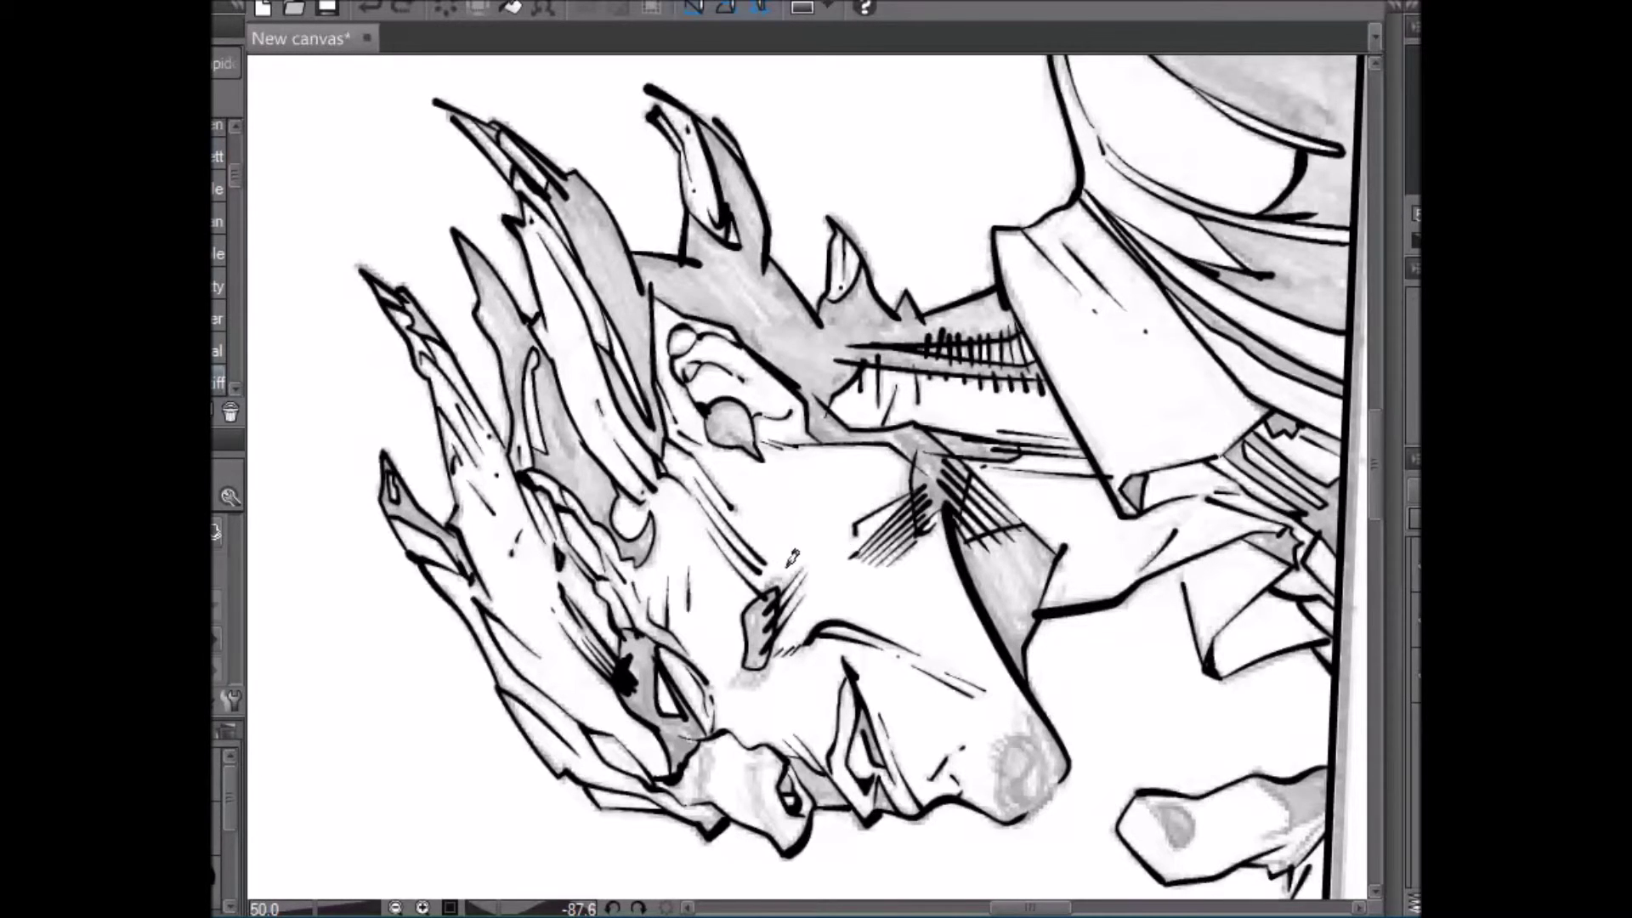
# - Ink feathered hatch lines at the cheekbone shadow's end toward the nose, redoing the first stroke
pyautogui.hotkey('shift', 'space')
pyautogui.moveTo(863, 384); pyautogui.dragTo(826, 588)
pyautogui.moveTo(709, 277); pyautogui.dragTo(717, 312)
pyautogui.hotkey('ctrl', 'z')
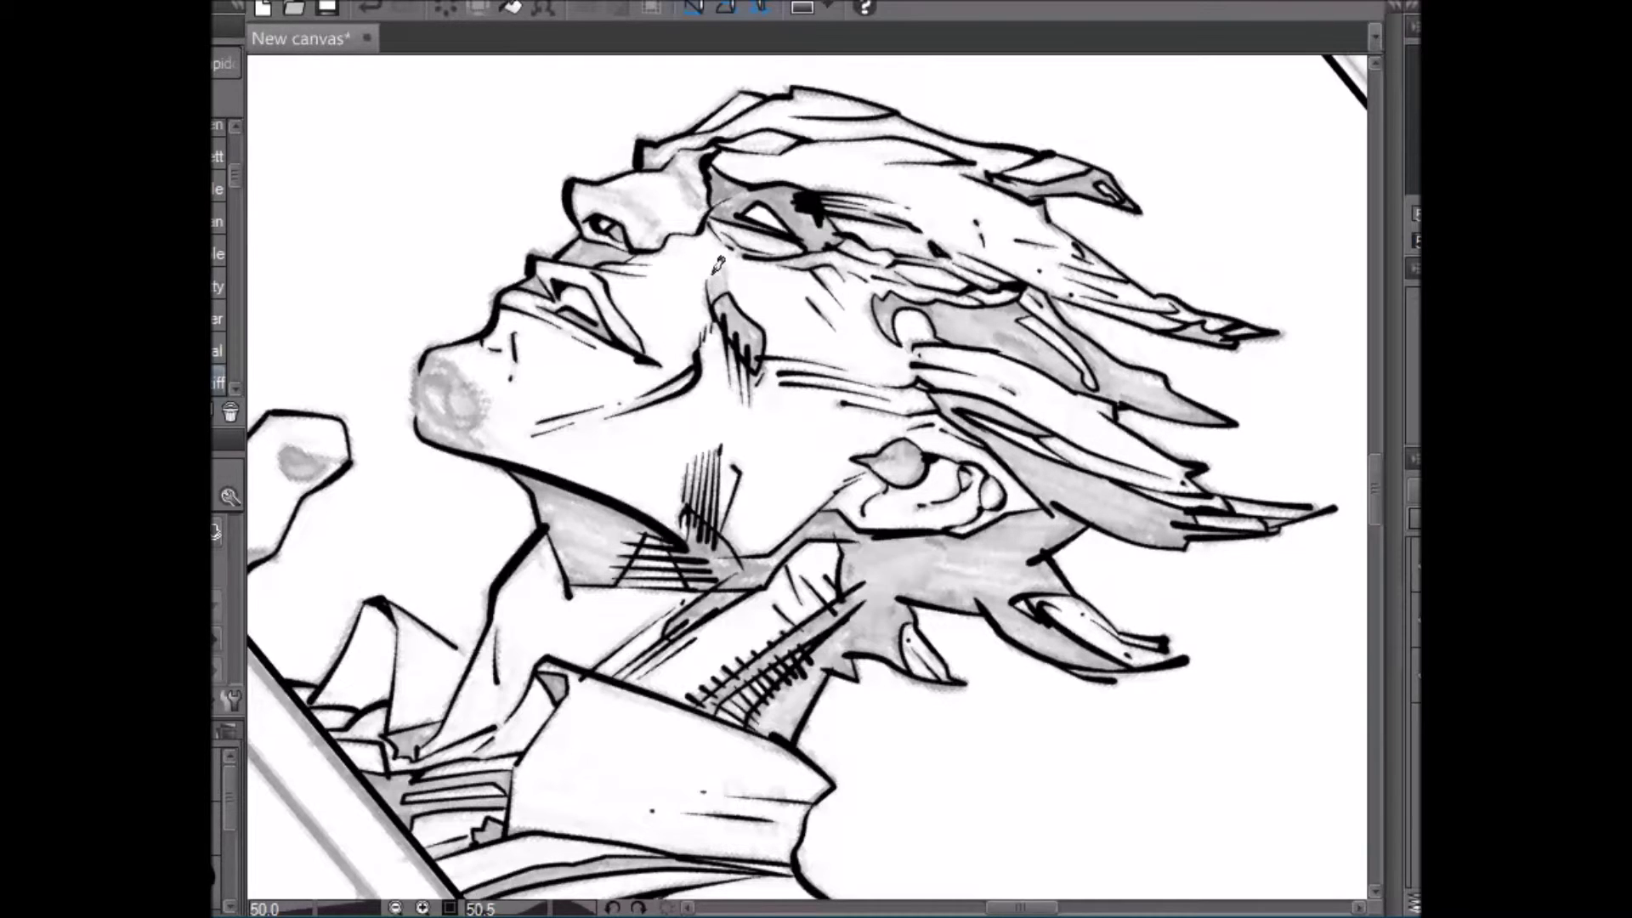
pyautogui.moveTo(709, 275)
pyautogui.mouseDown()
pyautogui.moveTo(720, 314)
pyautogui.moveTo(736, 313)
pyautogui.mouseUp()
pyautogui.moveTo(1158, 250); pyautogui.dragTo(748, 225)
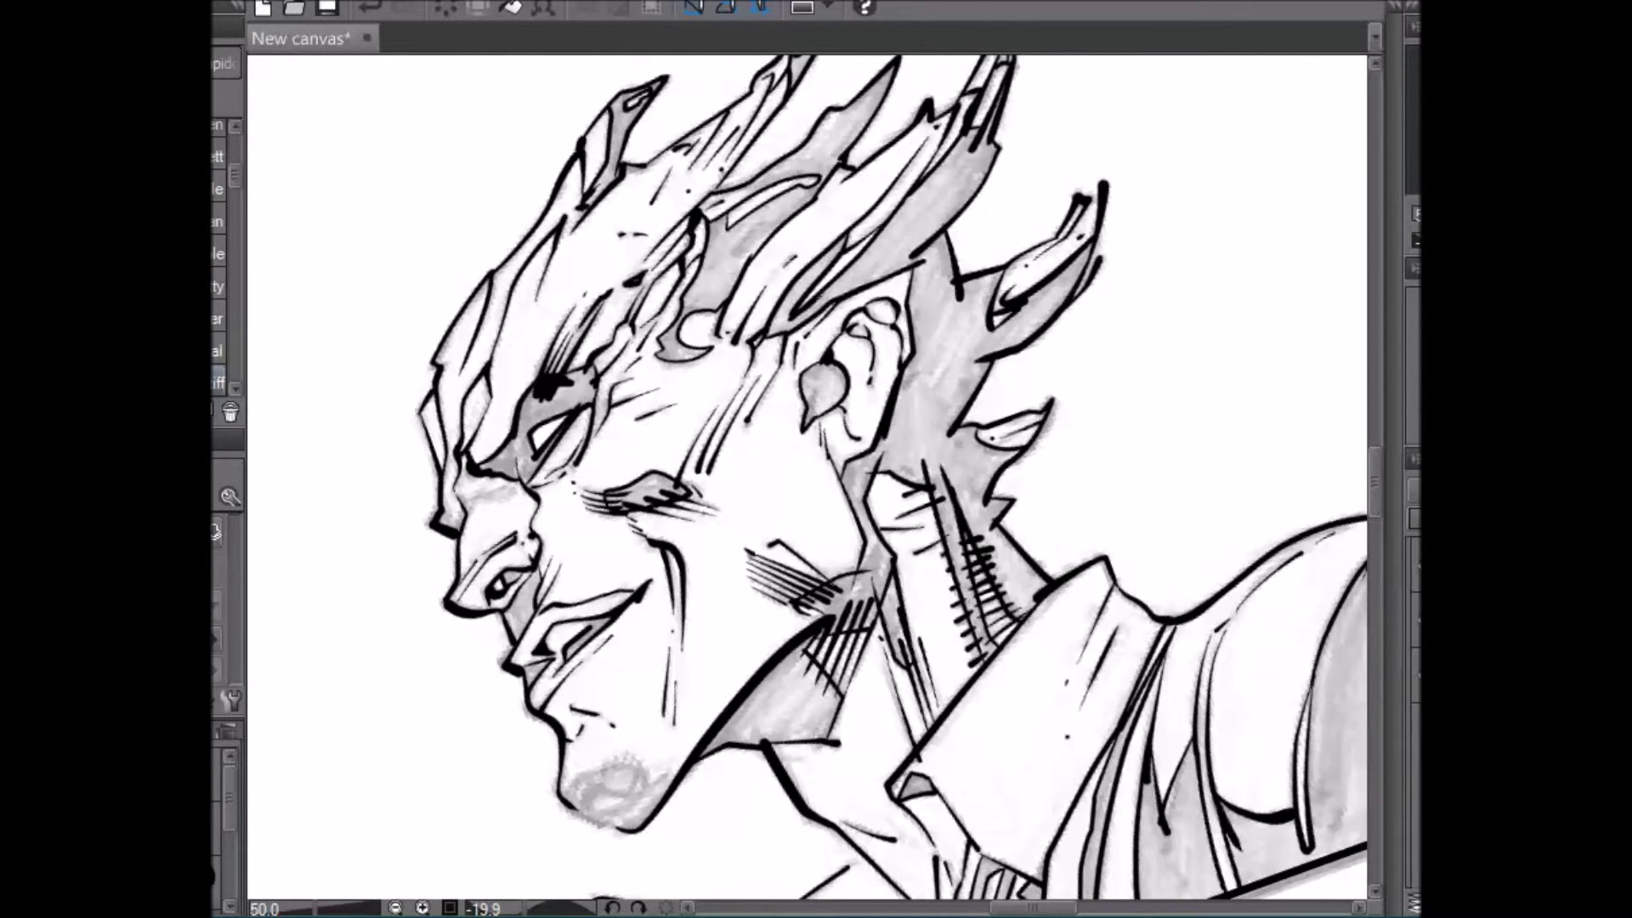
pyautogui.moveTo(906, 180); pyautogui.dragTo(724, 266)
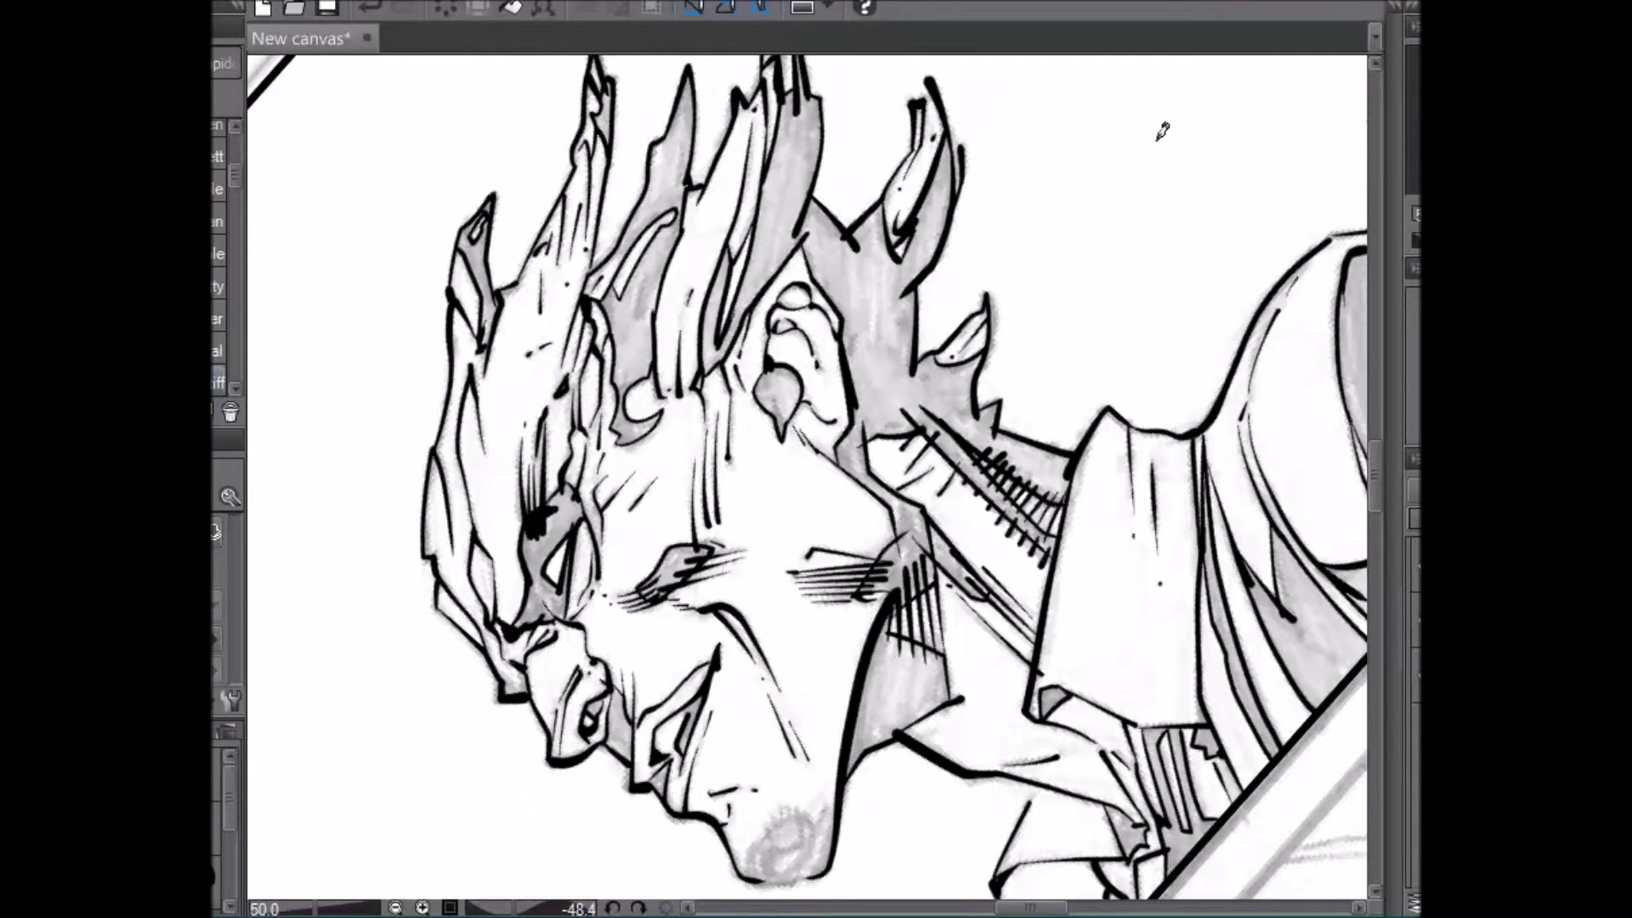
# - Ink the looped shadow shape on the chin and thicken the chin's lower contour
pyautogui.hotkey('shift', 'space')
pyautogui.moveTo(773, 231); pyautogui.dragTo(1045, 548)
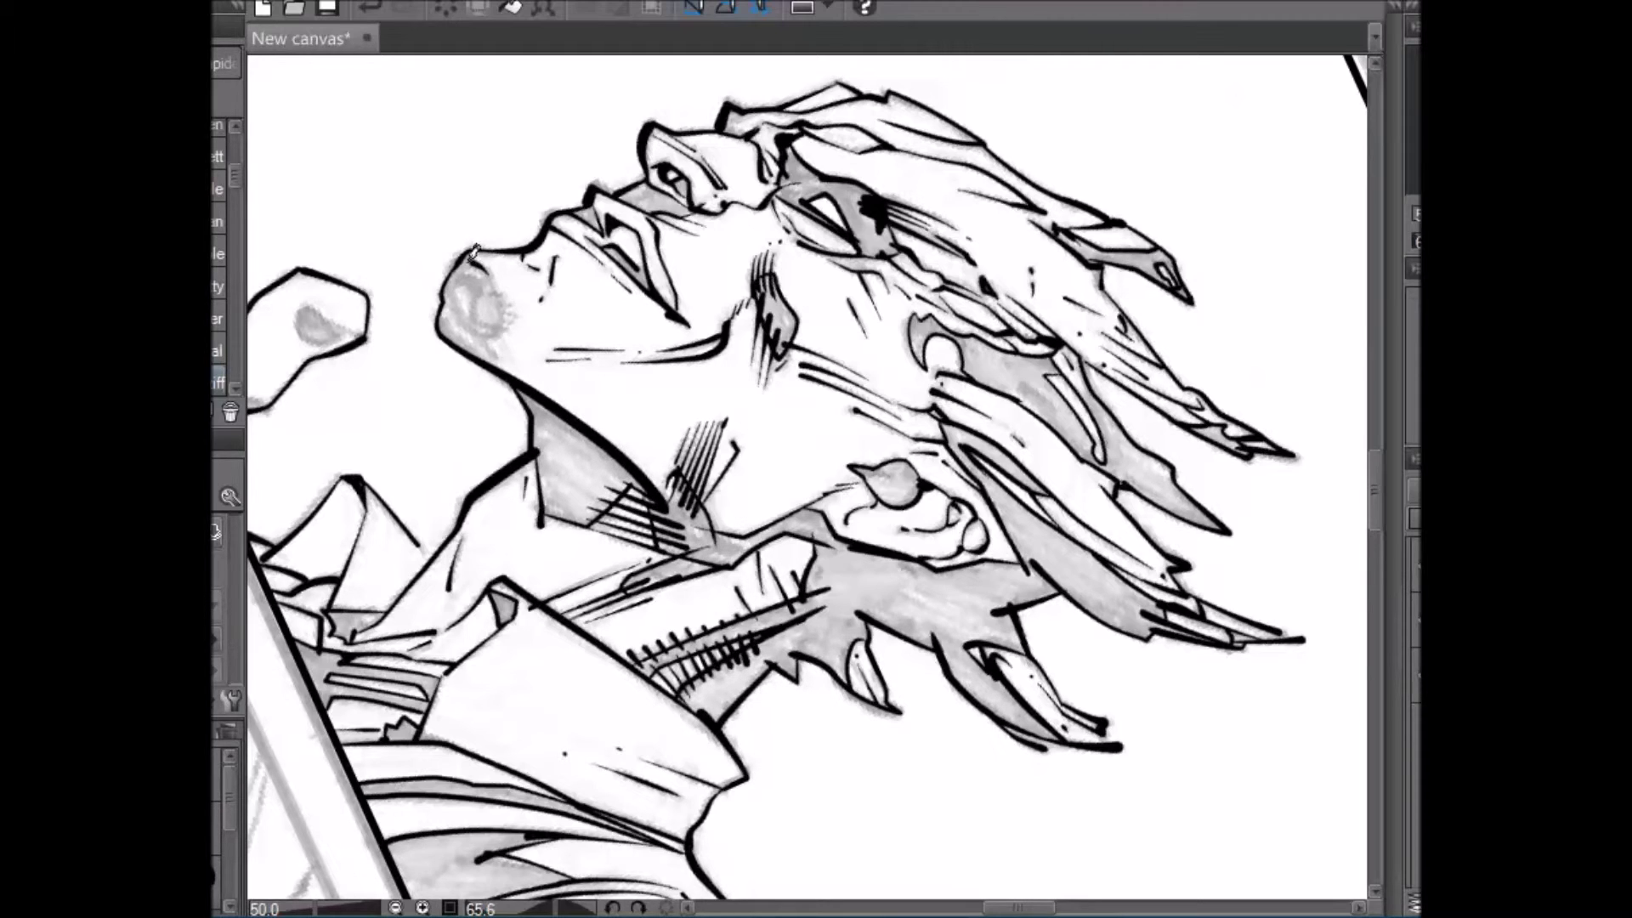
pyautogui.moveTo(473, 317)
pyautogui.mouseDown()
pyautogui.moveTo(453, 282)
pyautogui.moveTo(465, 251)
pyautogui.moveTo(478, 276)
pyautogui.moveTo(448, 295)
pyautogui.moveTo(466, 277)
pyautogui.moveTo(502, 325)
pyautogui.mouseUp()
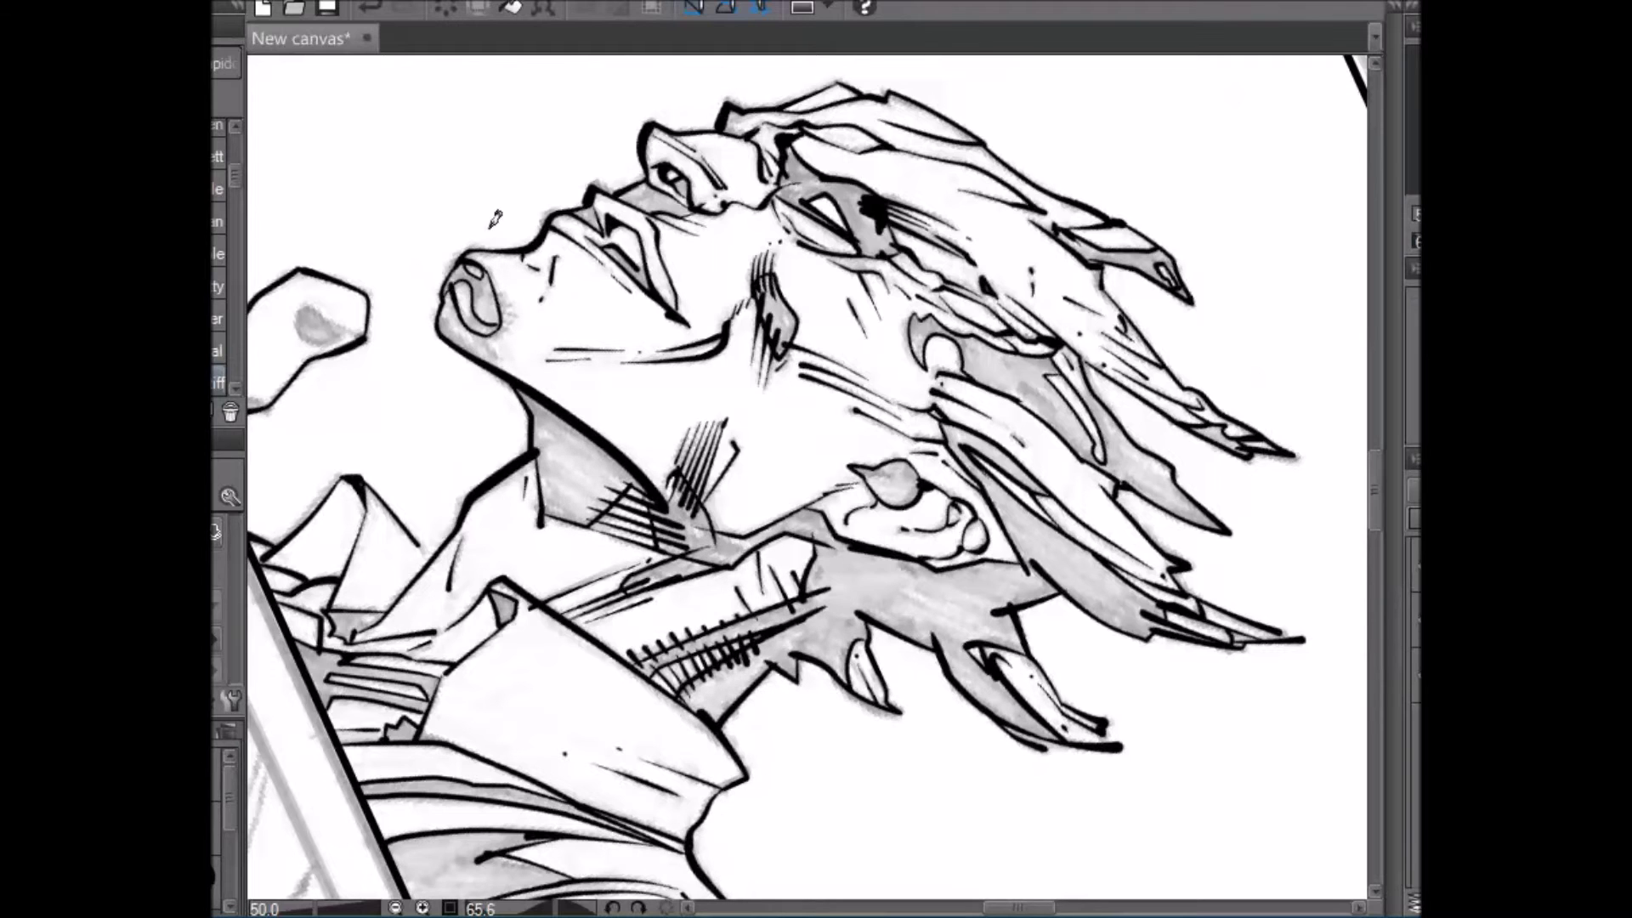
pyautogui.hotkey('shift', 'space')
pyautogui.moveTo(491, 171); pyautogui.dragTo(693, 144)
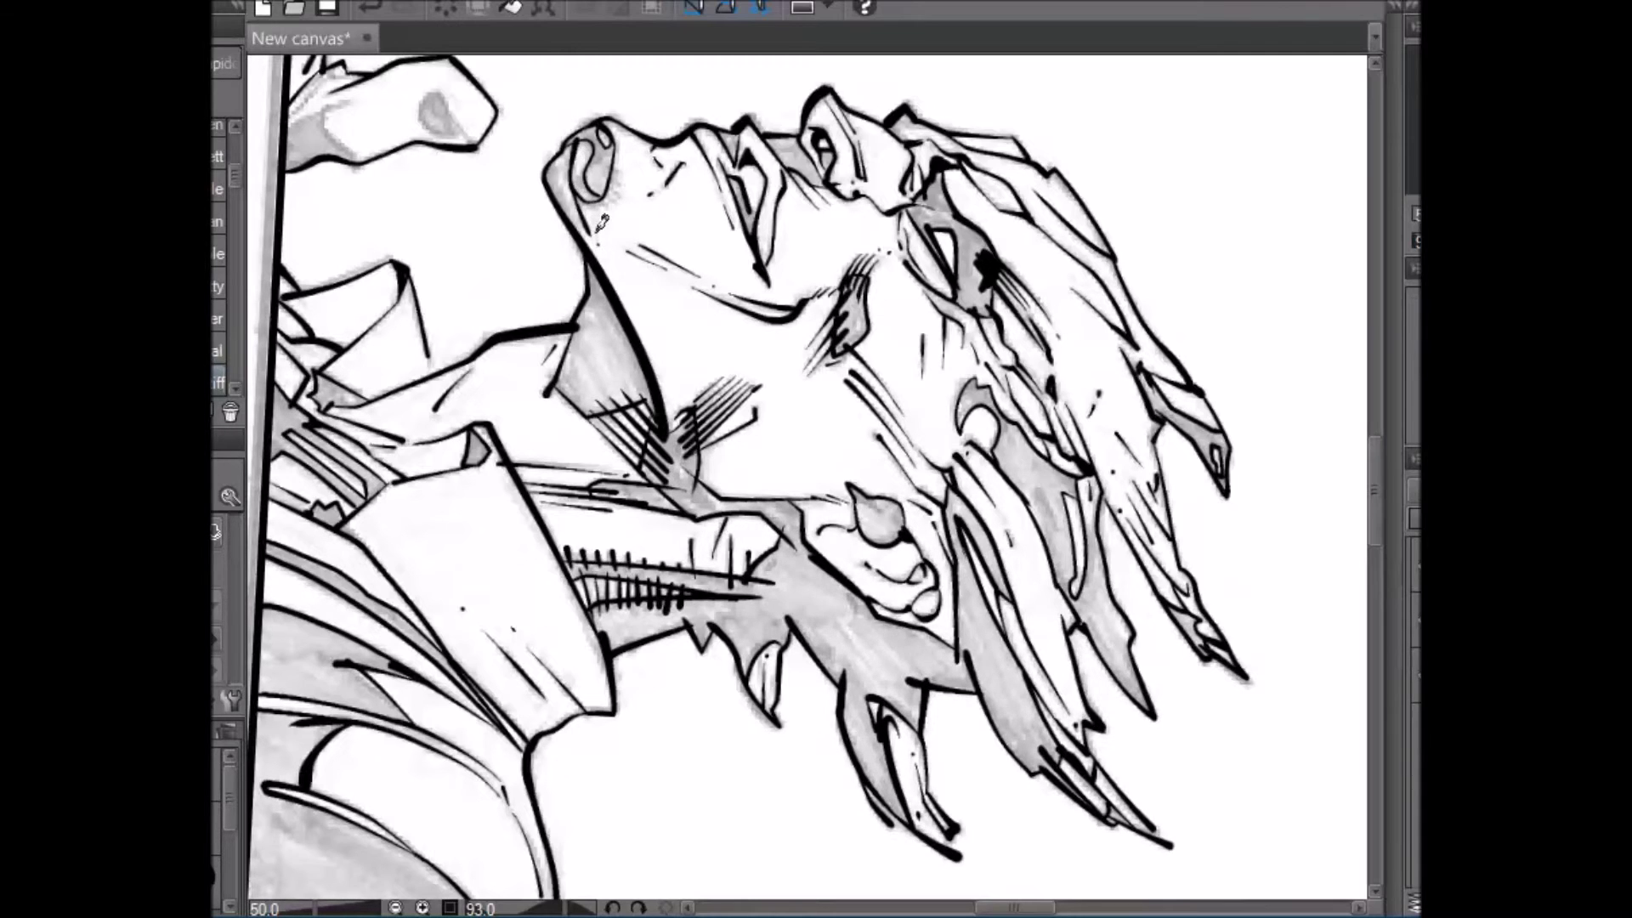
pyautogui.moveTo(562, 155)
pyautogui.mouseDown()
pyautogui.moveTo(590, 238)
pyautogui.moveTo(566, 144)
pyautogui.moveTo(551, 167)
pyautogui.moveTo(575, 209)
pyautogui.mouseUp()
pyautogui.hotkey('shift', 'space')
pyautogui.moveTo(1107, 157)
pyautogui.mouseDown()
pyautogui.moveTo(765, 78)
pyautogui.moveTo(371, 383)
pyautogui.mouseUp()
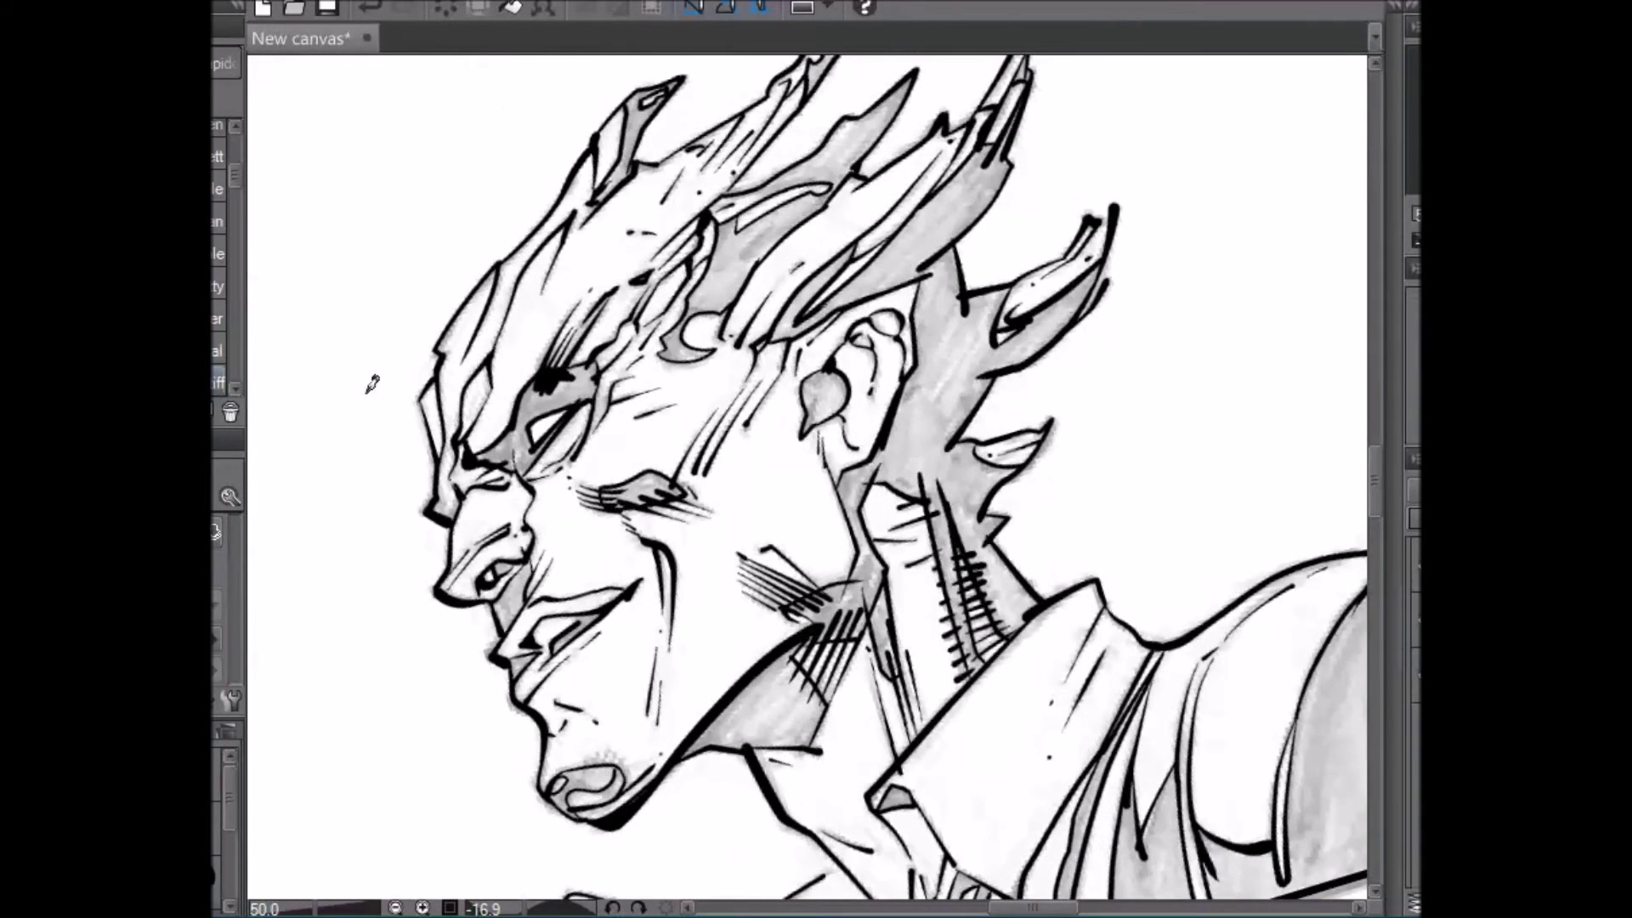
# - Add short parallel hatch lines across the upper edge of the chin shadow
pyautogui.moveTo(1375, 452); pyautogui.dragTo(1375, 483)
pyautogui.hotkey('shift', 'space')
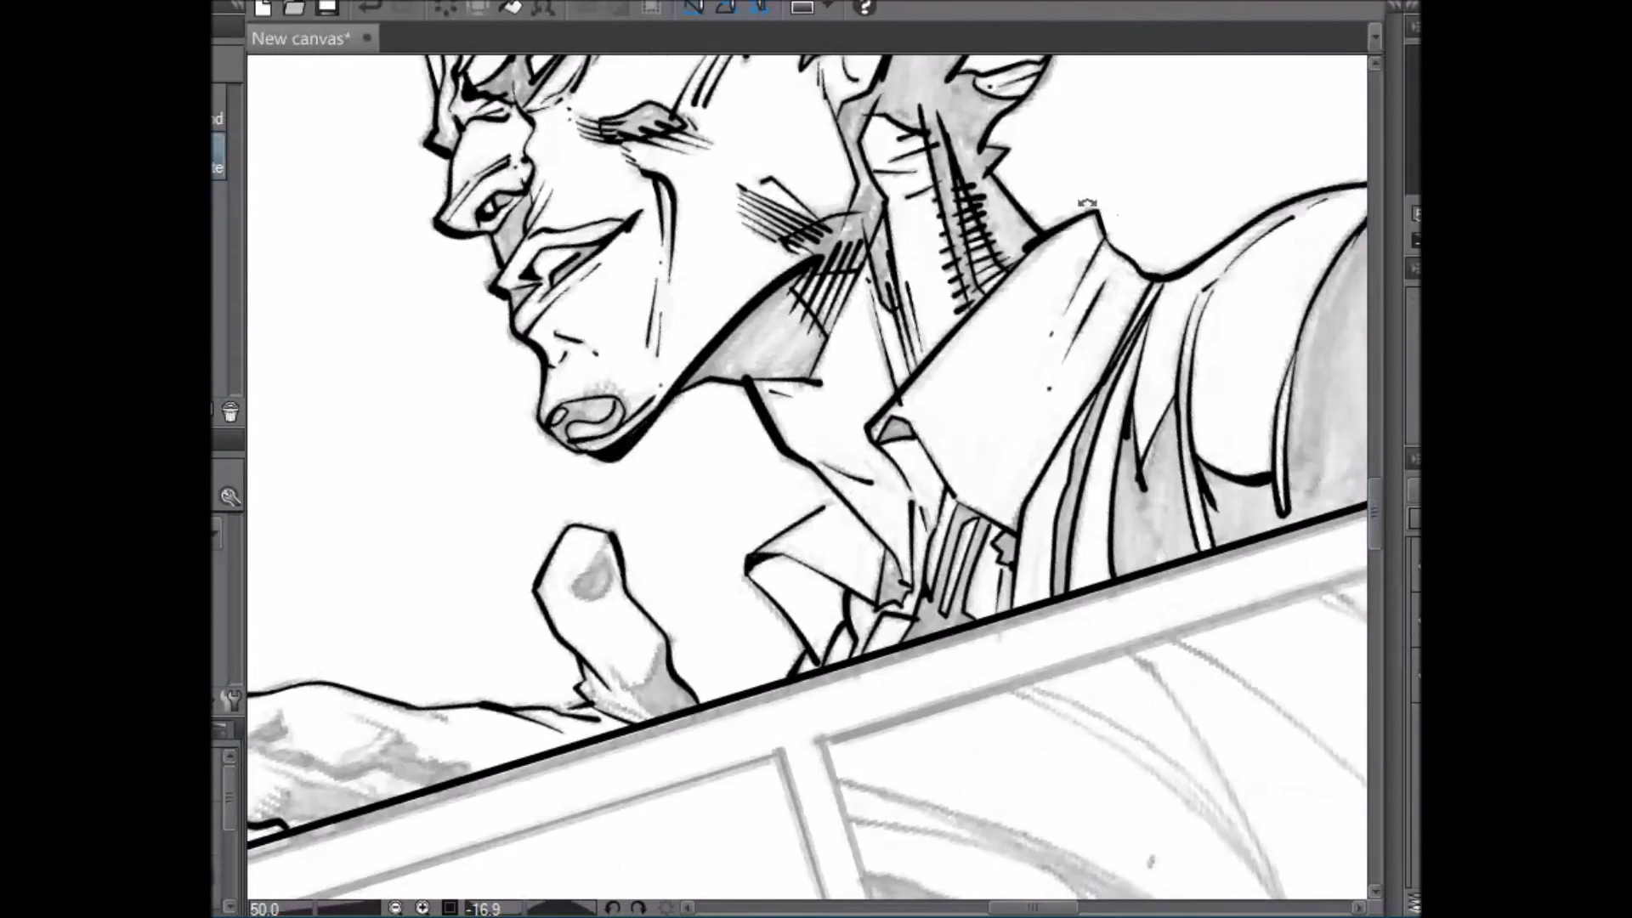
pyautogui.moveTo(1087, 202); pyautogui.dragTo(667, 112)
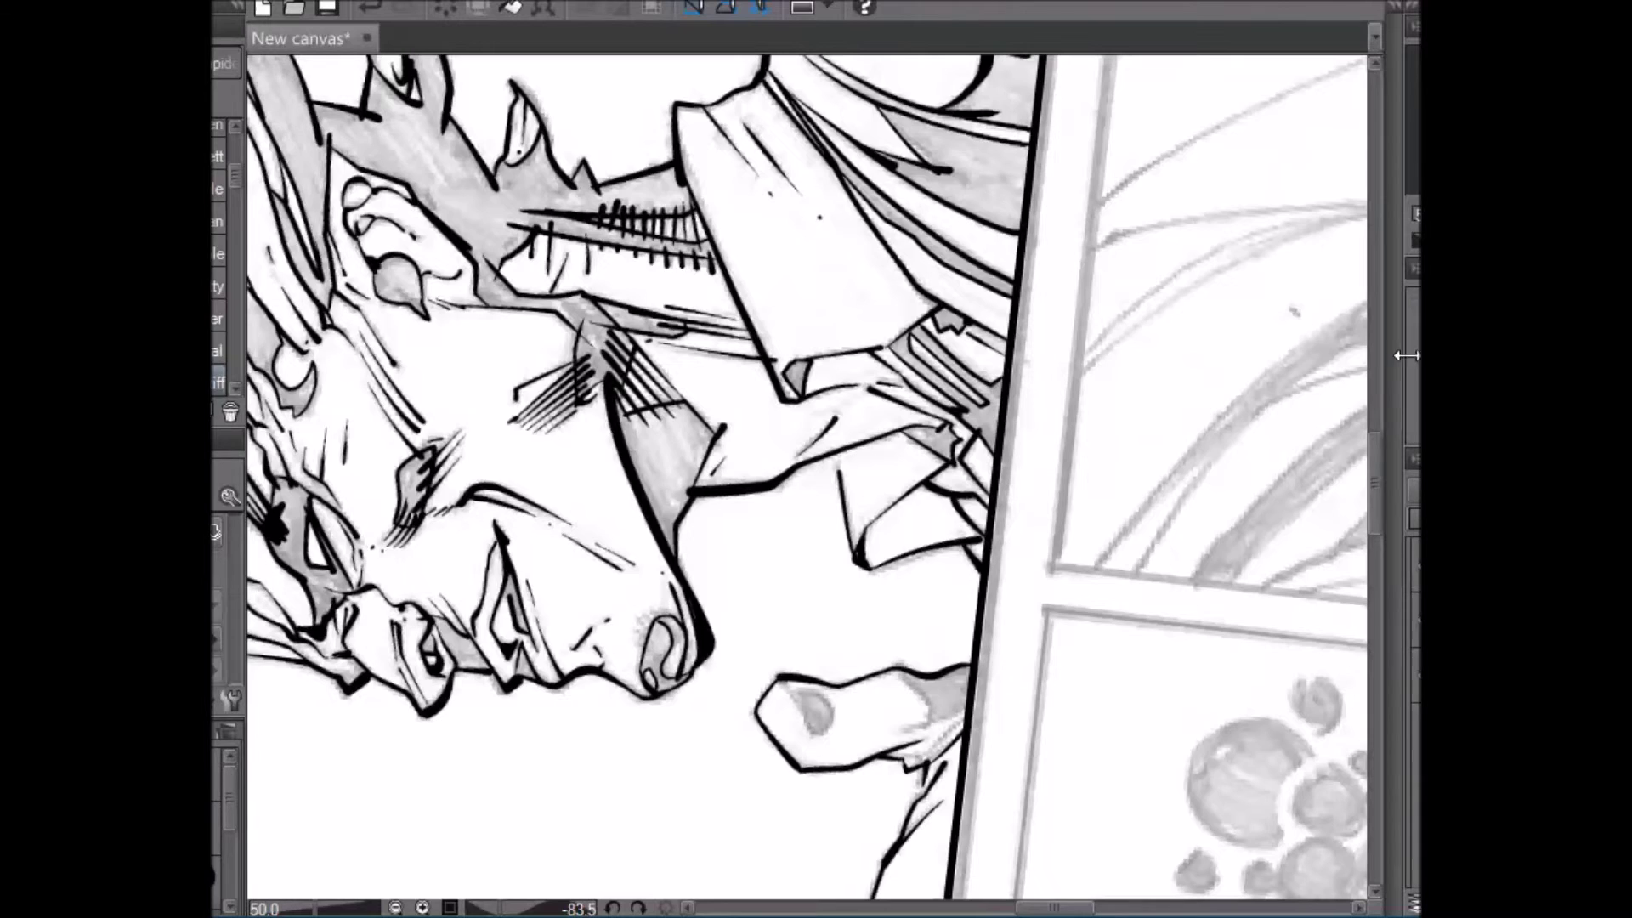
pyautogui.hotkey('shift', 'space')
pyautogui.moveTo(646, 605)
pyautogui.mouseDown()
pyautogui.moveTo(593, 469)
pyautogui.moveTo(577, 516)
pyautogui.moveTo(593, 513)
pyautogui.mouseUp()
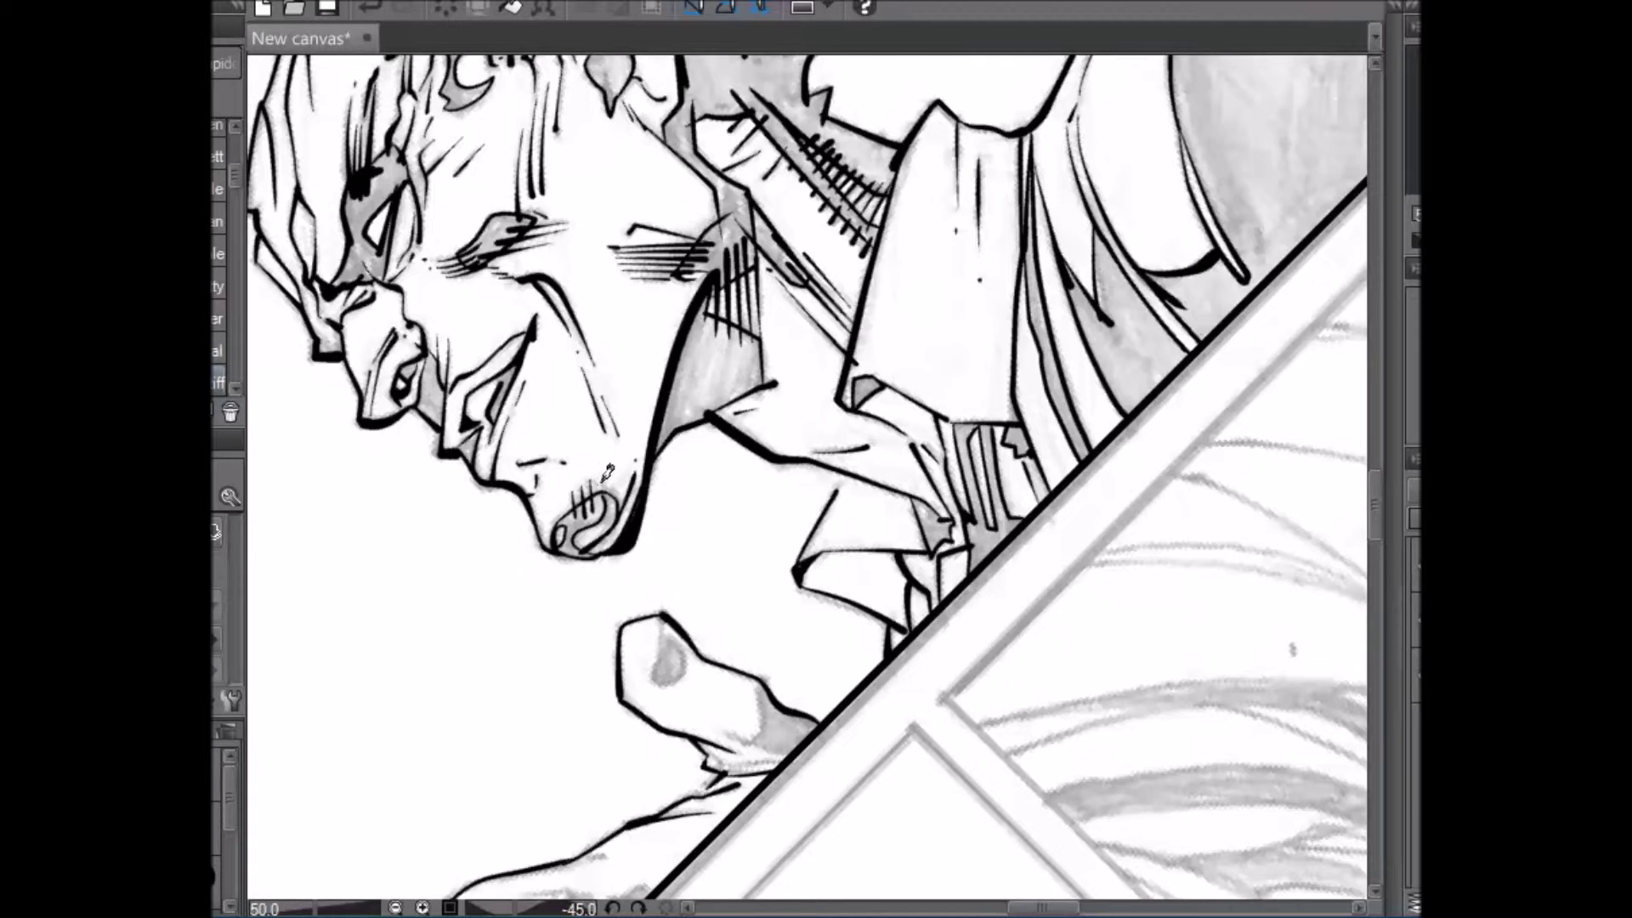
pyautogui.moveTo(597, 479); pyautogui.dragTo(601, 507)
# - Ink the shadow edge and fold lines at the base of the raised thumb, redoing one fold stroke
pyautogui.scroll(-3, 1374, 497)
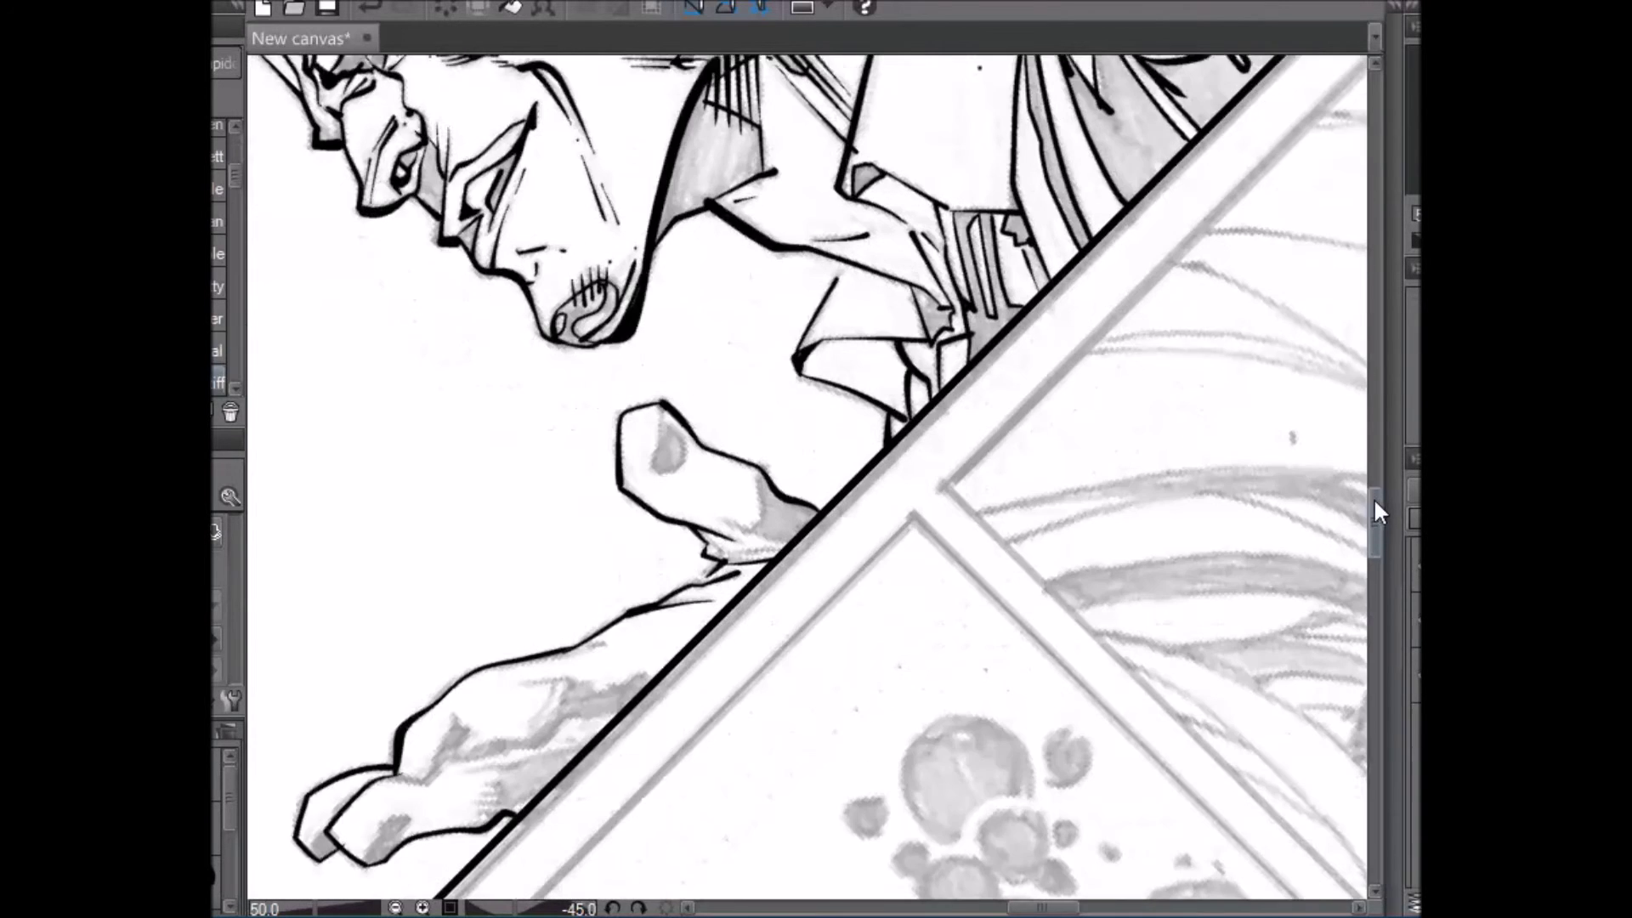
pyautogui.moveTo(812, 224); pyautogui.dragTo(1053, 420)
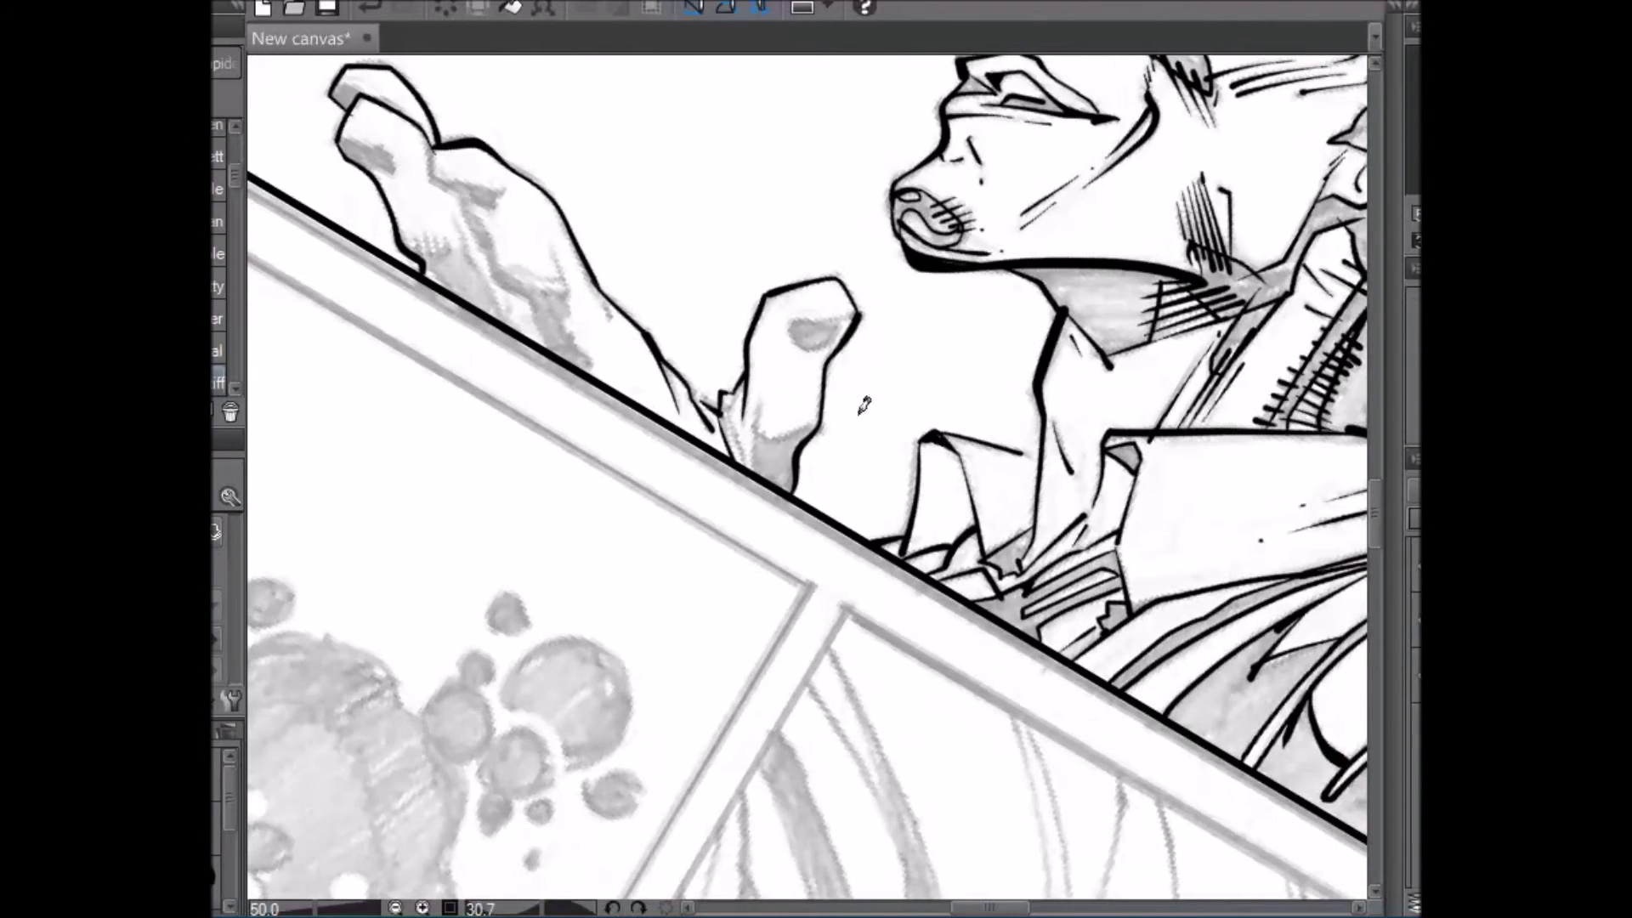
pyautogui.moveTo(757, 369)
pyautogui.mouseDown()
pyautogui.moveTo(762, 433)
pyautogui.moveTo(782, 404)
pyautogui.moveTo(825, 411)
pyautogui.moveTo(768, 436)
pyautogui.moveTo(826, 405)
pyautogui.mouseUp()
pyautogui.moveTo(736, 452); pyautogui.dragTo(724, 409)
pyautogui.hotkey('ctrl', 'z')
pyautogui.moveTo(742, 467); pyautogui.dragTo(722, 406)
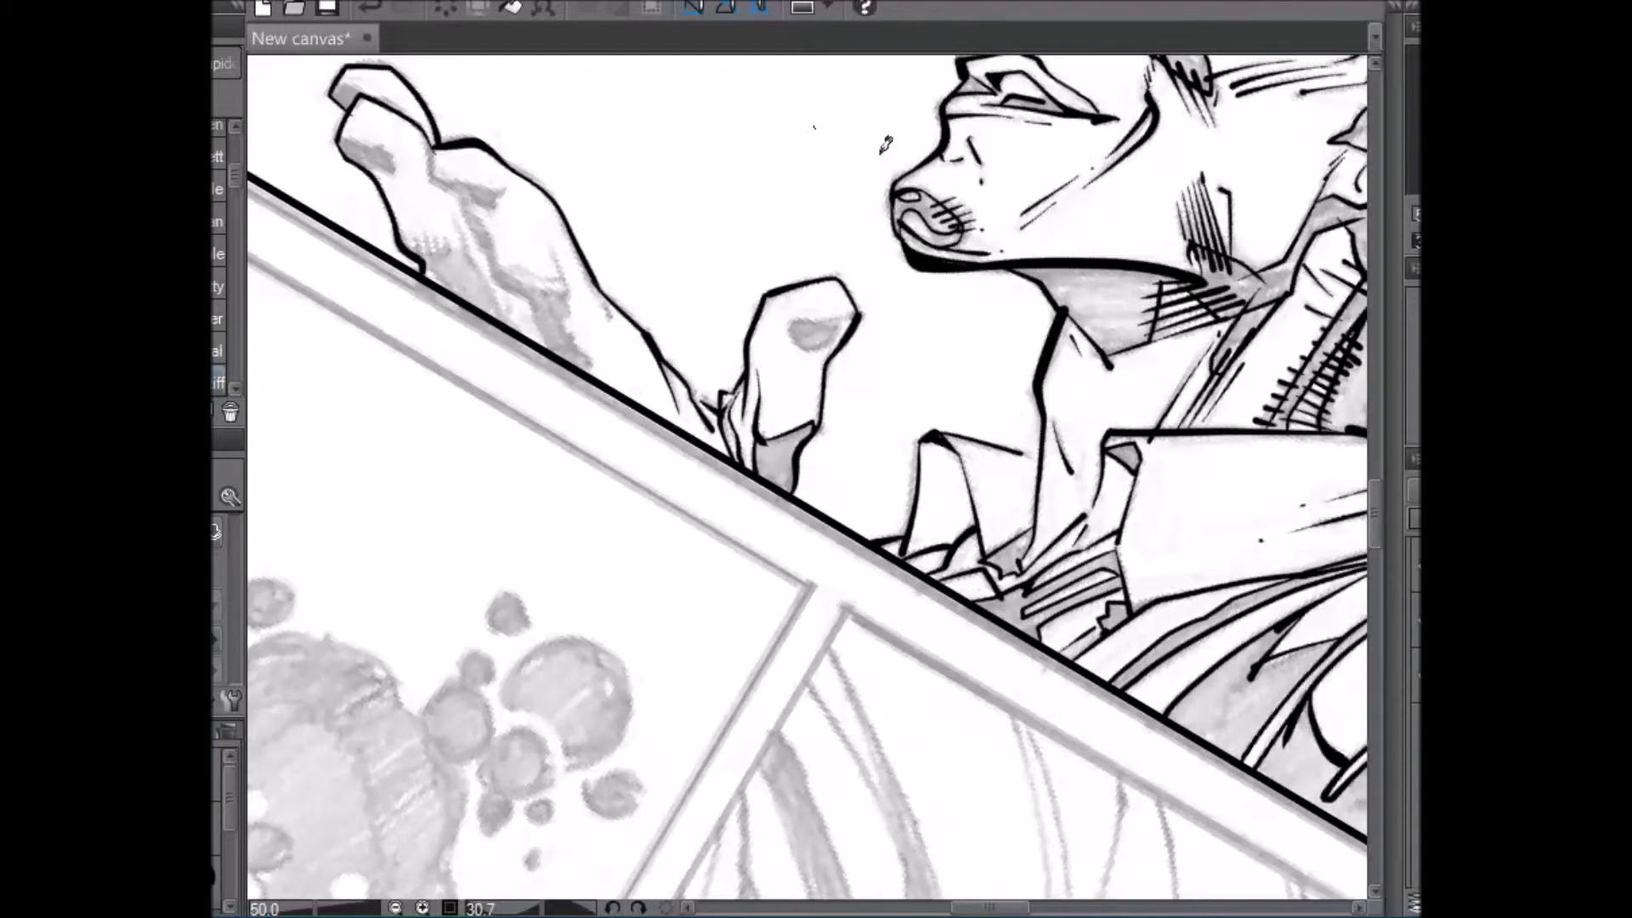
pyautogui.press('r')
pyautogui.moveTo(666, 121); pyautogui.dragTo(907, 107)
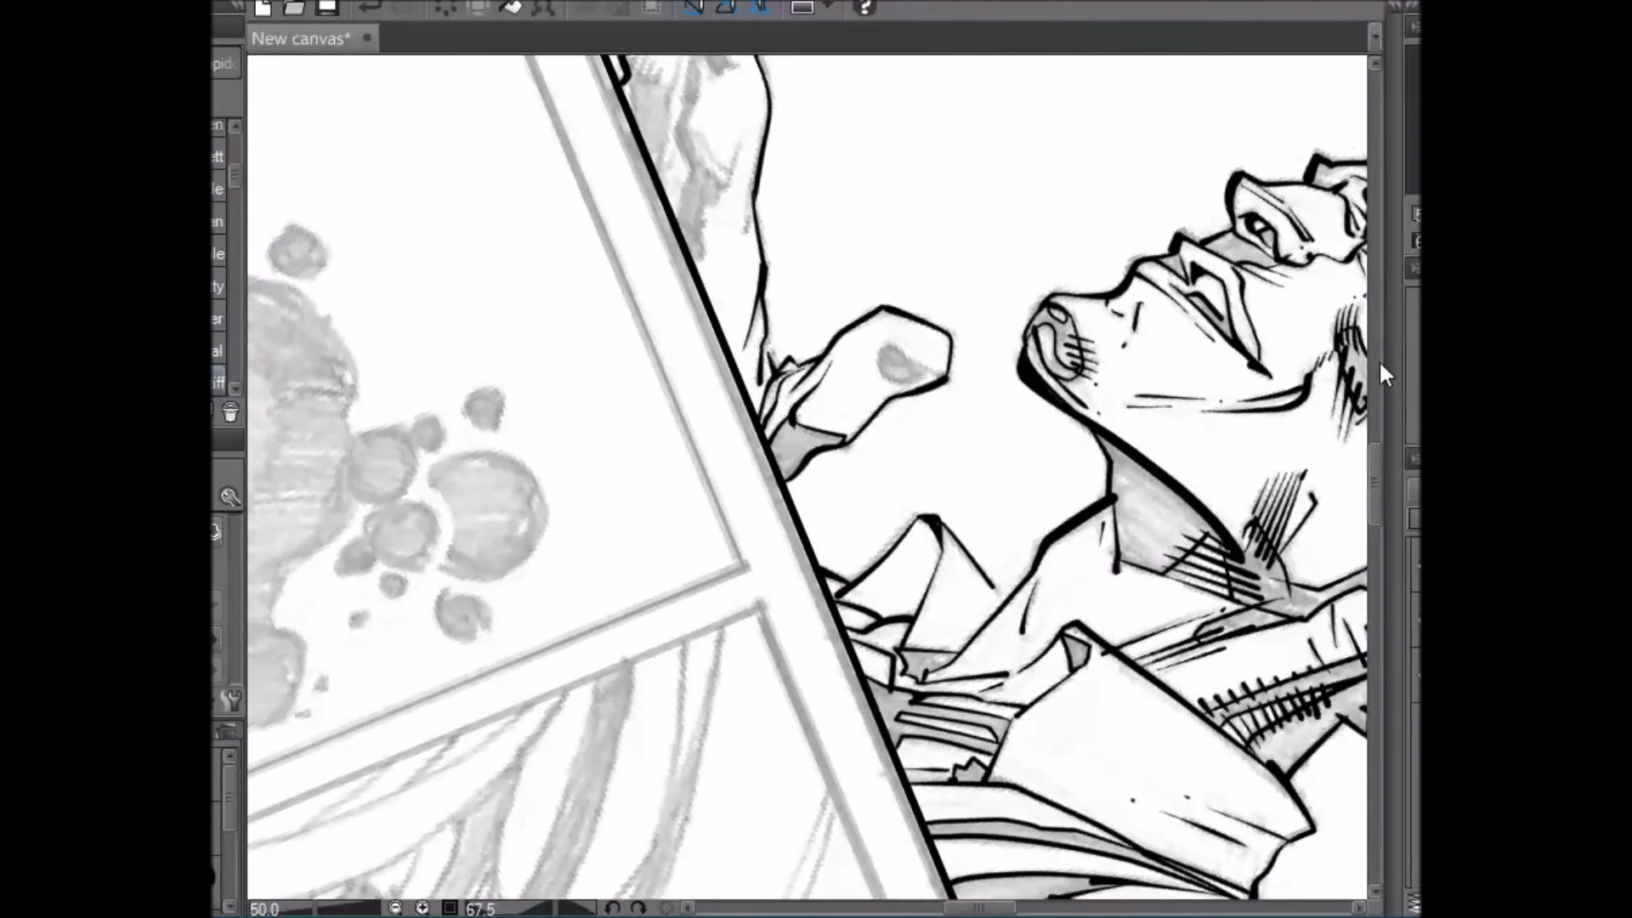
# - Ink the raised hand's front finger with its inner contour, fingertip shadow and the shadow edges at its joint
pyautogui.moveTo(1376, 481); pyautogui.dragTo(1371, 442)
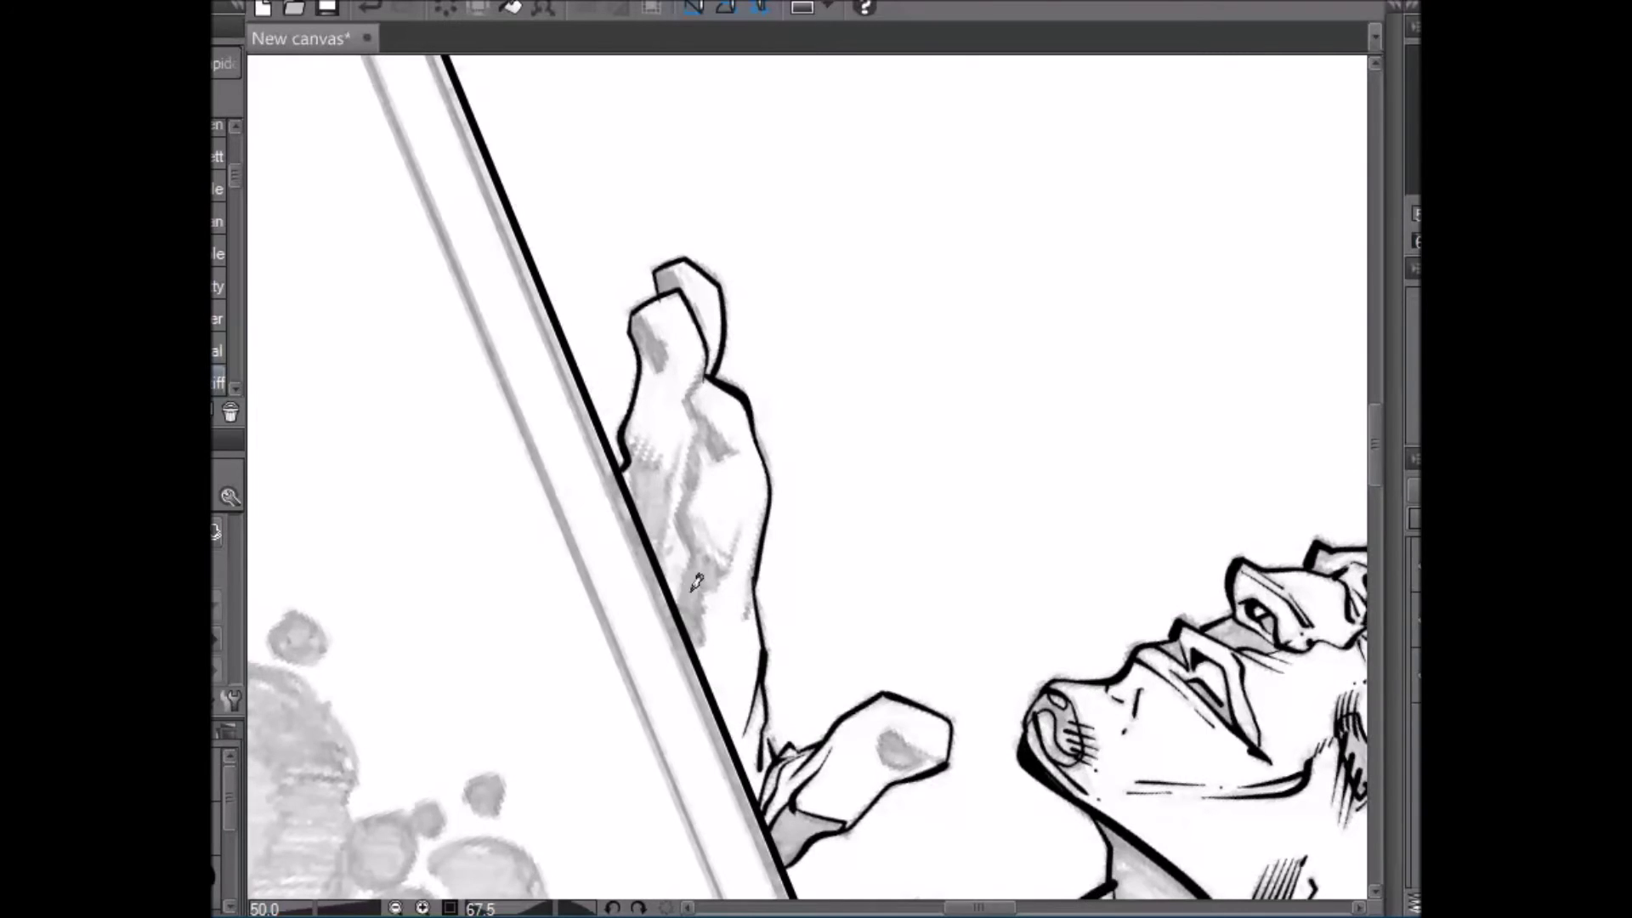
pyautogui.moveTo(682, 599)
pyautogui.mouseDown()
pyautogui.moveTo(706, 412)
pyautogui.moveTo(709, 452)
pyautogui.mouseUp()
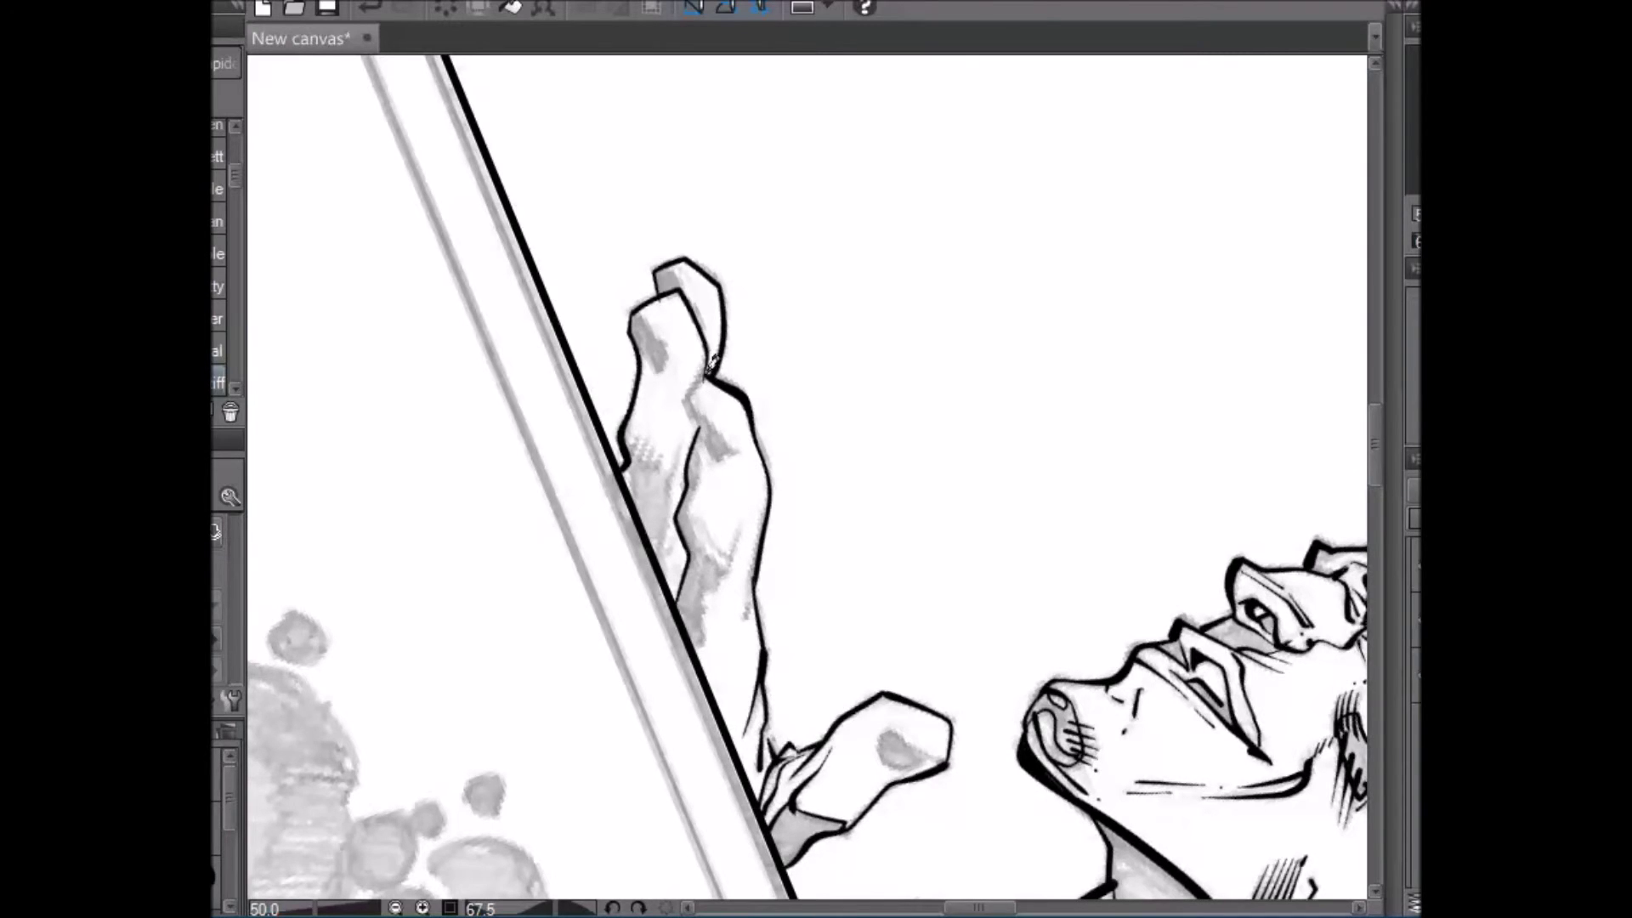
pyautogui.moveTo(694, 389)
pyautogui.mouseDown()
pyautogui.moveTo(742, 443)
pyautogui.moveTo(722, 449)
pyautogui.moveTo(694, 387)
pyautogui.mouseUp()
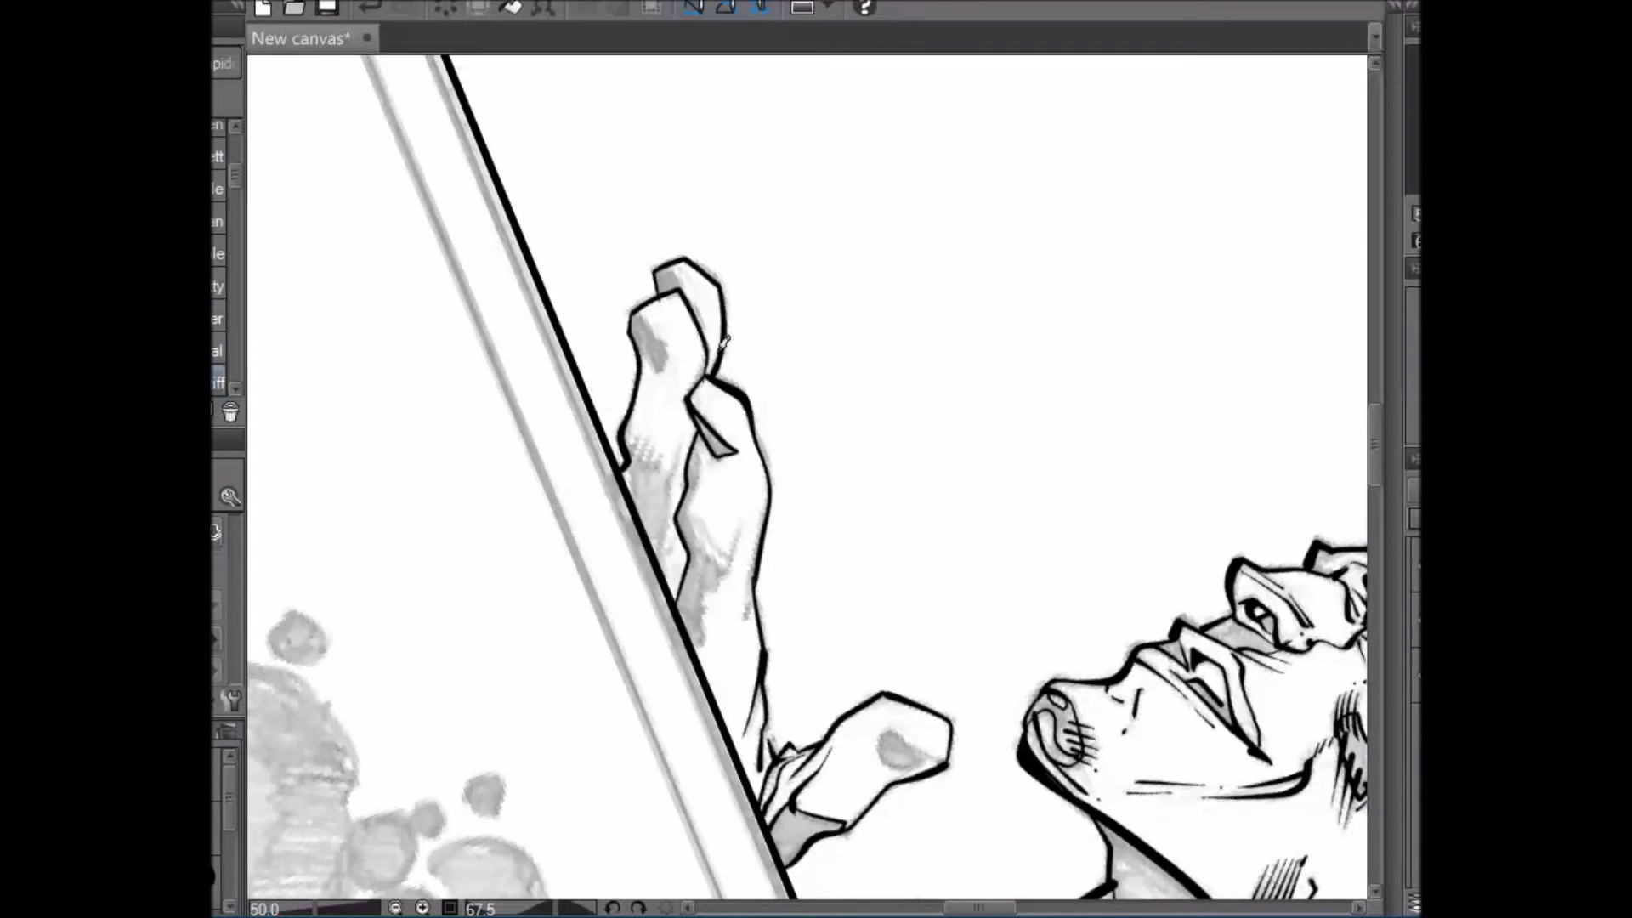
pyautogui.moveTo(706, 425)
pyautogui.mouseDown()
pyautogui.moveTo(697, 518)
pyautogui.moveTo(724, 563)
pyautogui.moveTo(758, 520)
pyautogui.moveTo(743, 516)
pyautogui.moveTo(719, 609)
pyautogui.moveTo(706, 592)
pyautogui.moveTo(704, 648)
pyautogui.mouseUp()
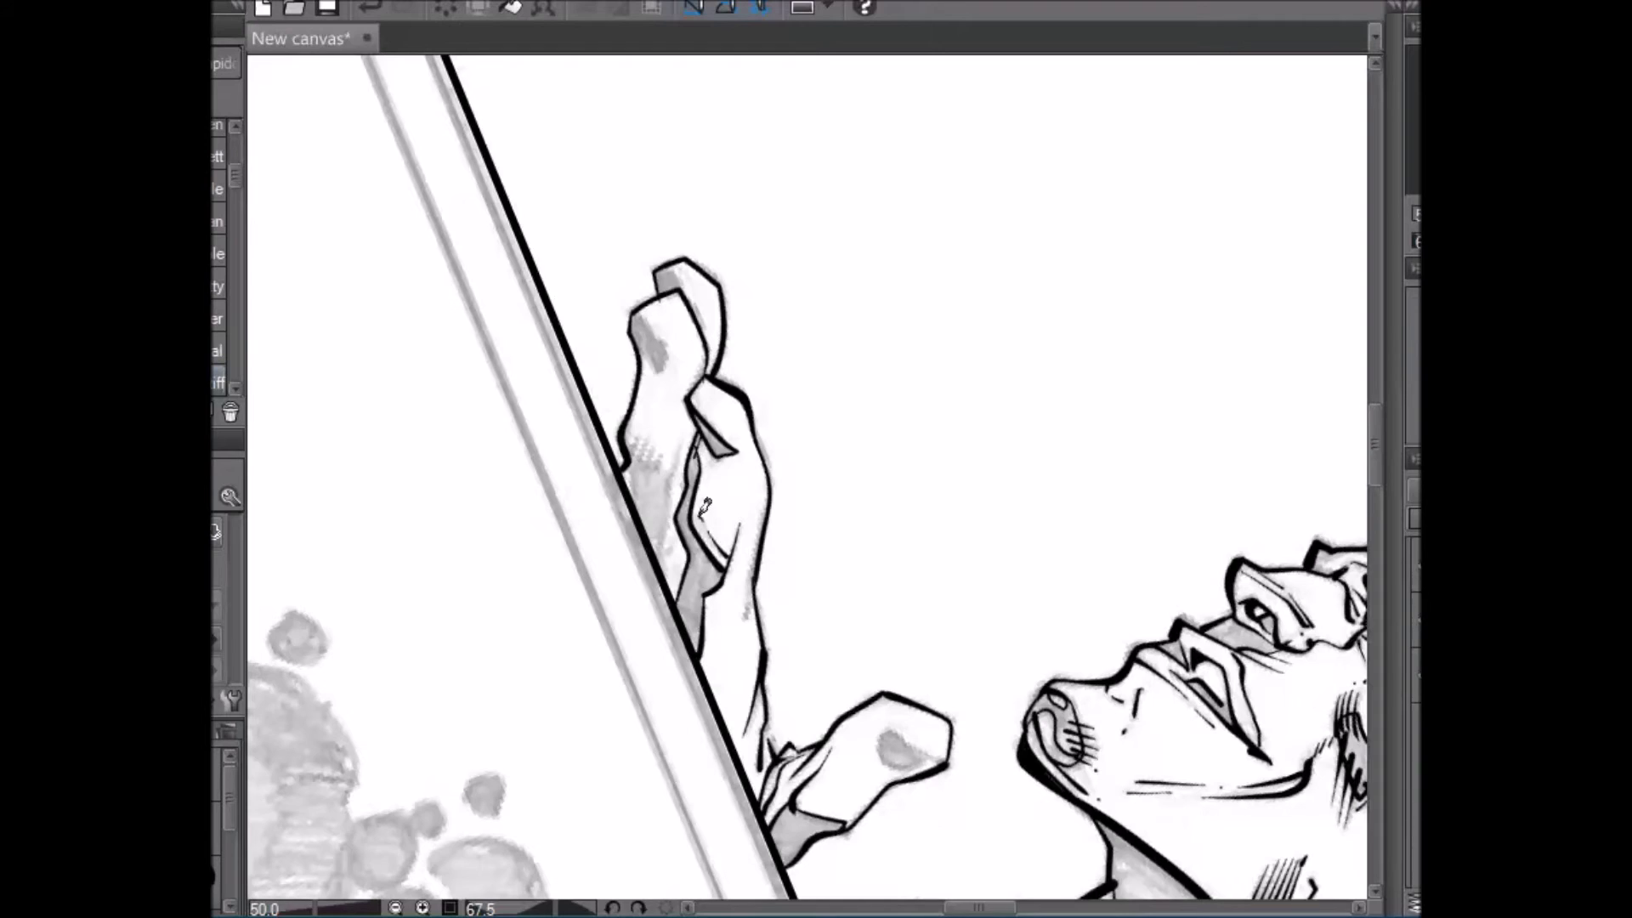
# - Ink the hatched shadow edge on the back finger and outline the shadows on its fingertip and the thumb pad
pyautogui.moveTo(640, 439)
pyautogui.mouseDown()
pyautogui.moveTo(675, 468)
pyautogui.moveTo(667, 553)
pyautogui.moveTo(671, 533)
pyautogui.mouseUp()
pyautogui.moveTo(627, 465)
pyautogui.mouseDown()
pyautogui.moveTo(699, 360)
pyautogui.moveTo(671, 484)
pyautogui.moveTo(708, 392)
pyautogui.moveTo(654, 479)
pyautogui.moveTo(695, 383)
pyautogui.moveTo(653, 434)
pyautogui.mouseUp()
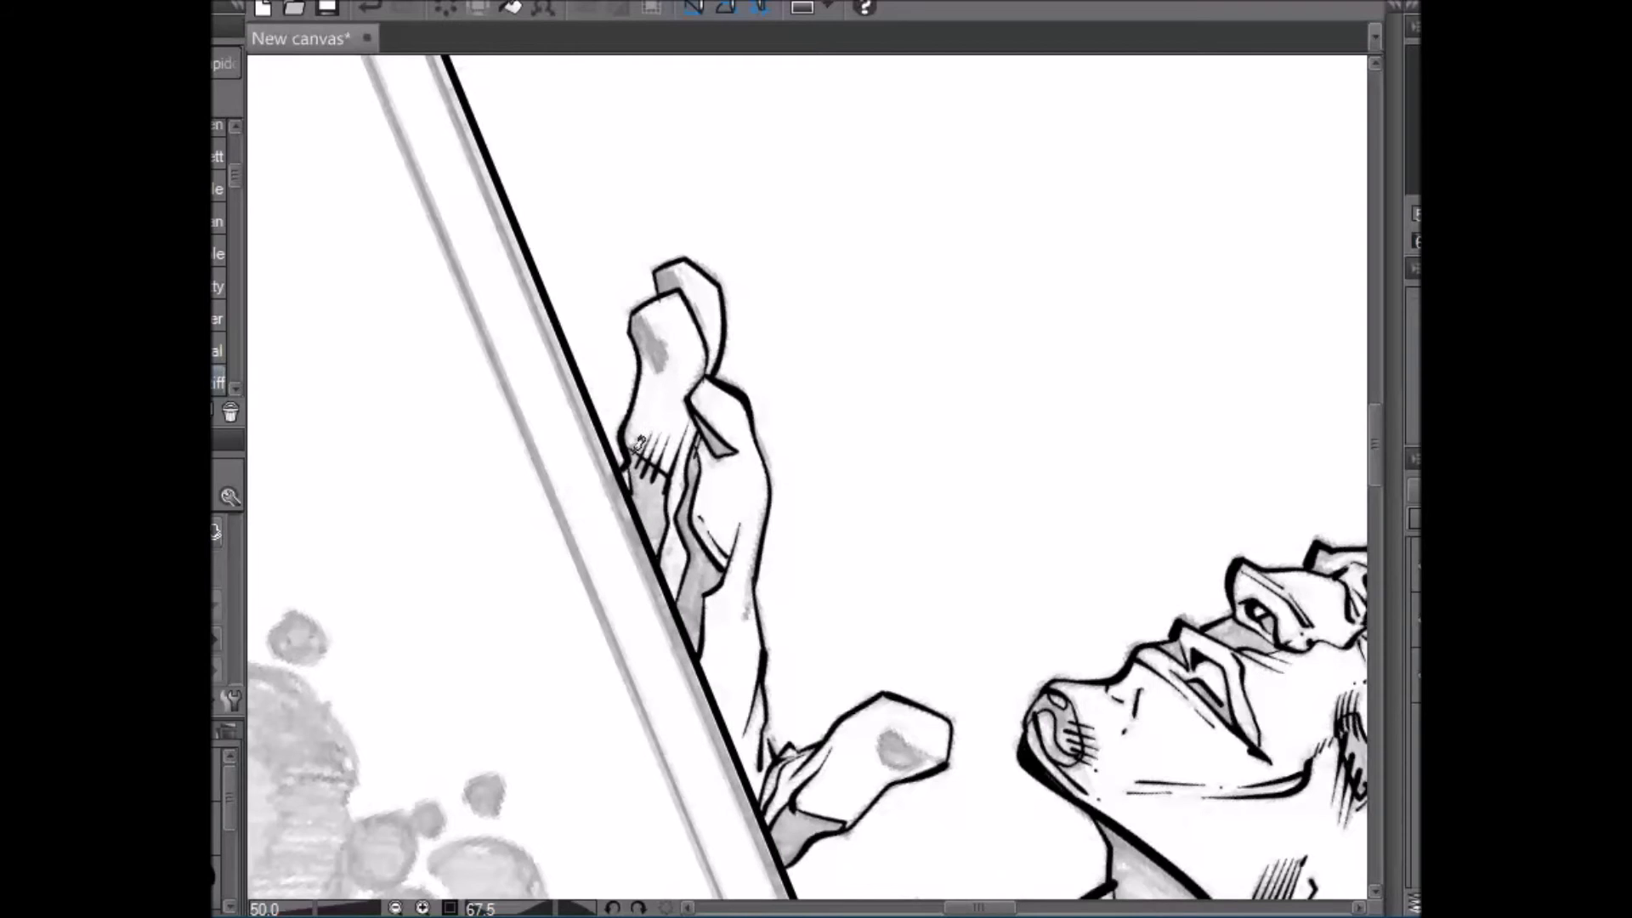
pyautogui.moveTo(667, 363)
pyautogui.mouseDown()
pyautogui.moveTo(643, 302)
pyautogui.moveTo(690, 276)
pyautogui.mouseUp()
pyautogui.hotkey('ctrl', 'z')
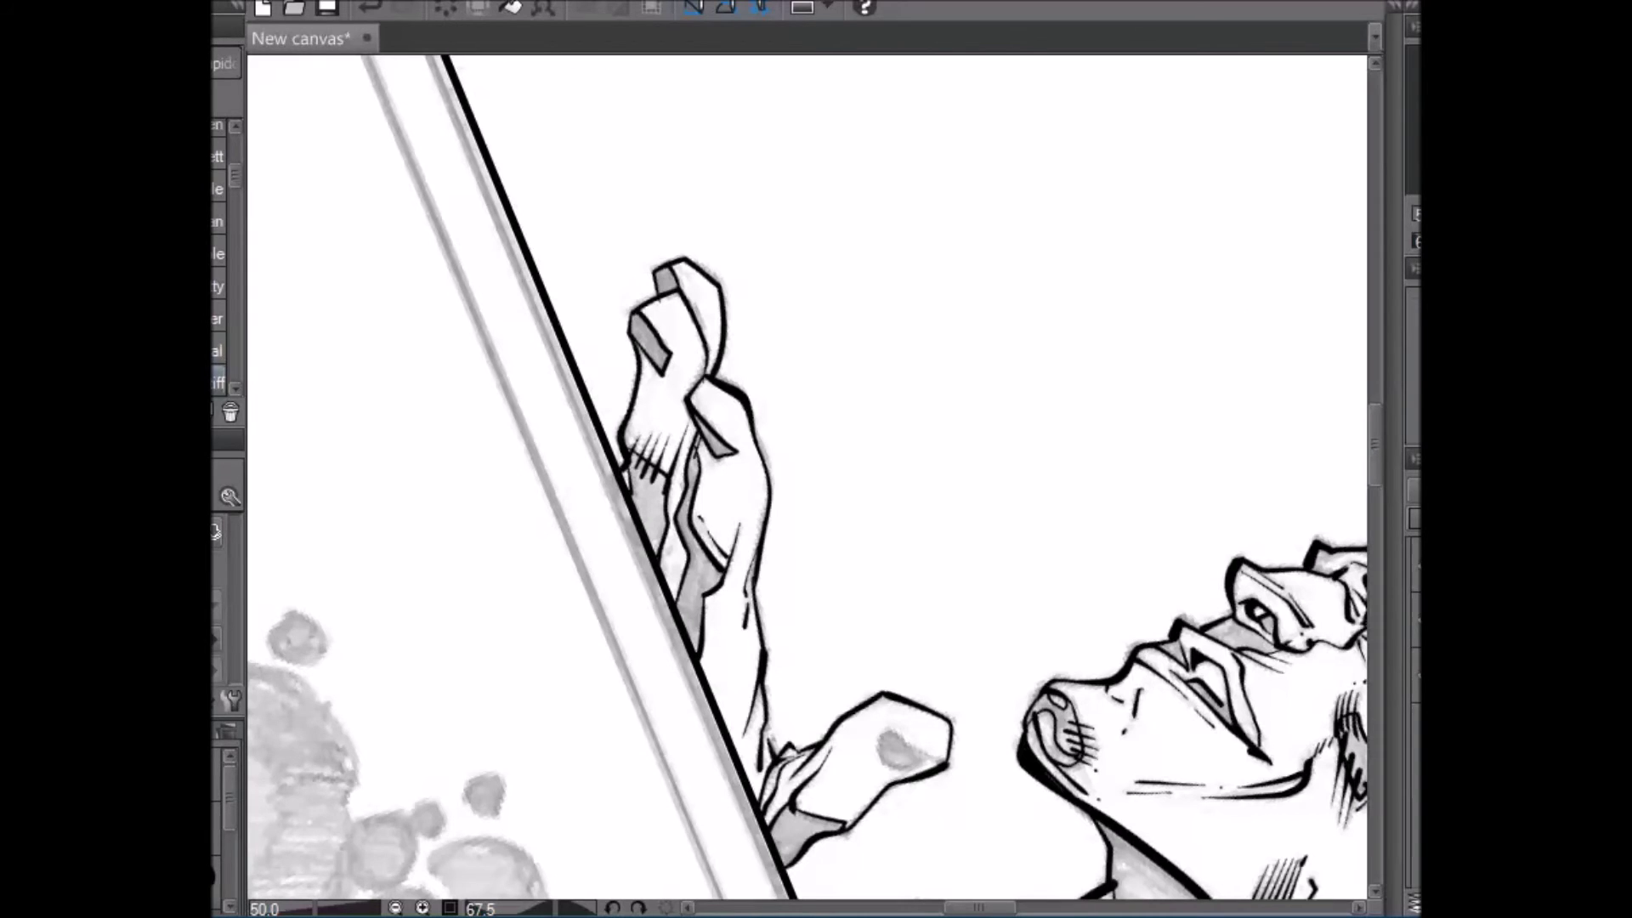
pyautogui.hotkey('ctrl', '@')
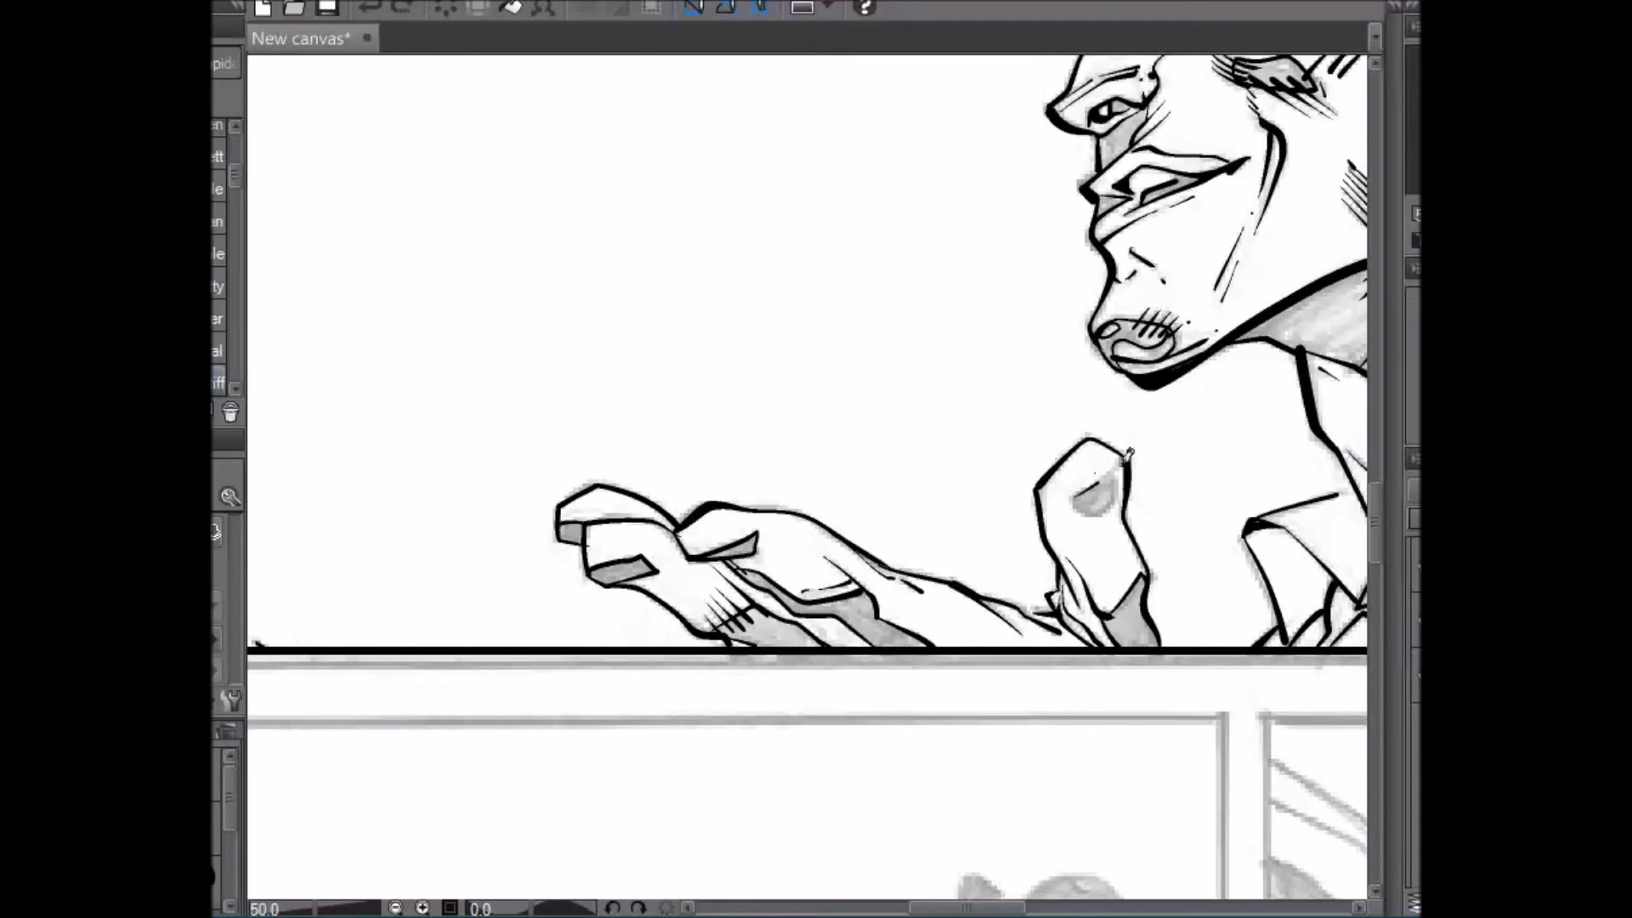
pyautogui.moveTo(1098, 474)
pyautogui.mouseDown()
pyautogui.moveTo(1120, 505)
pyautogui.moveTo(1077, 493)
pyautogui.mouseUp()
# - Fill the outlined shadow shapes on the hand's fingertips, fingers, thumb pad and thumb base with black
pyautogui.press('g')
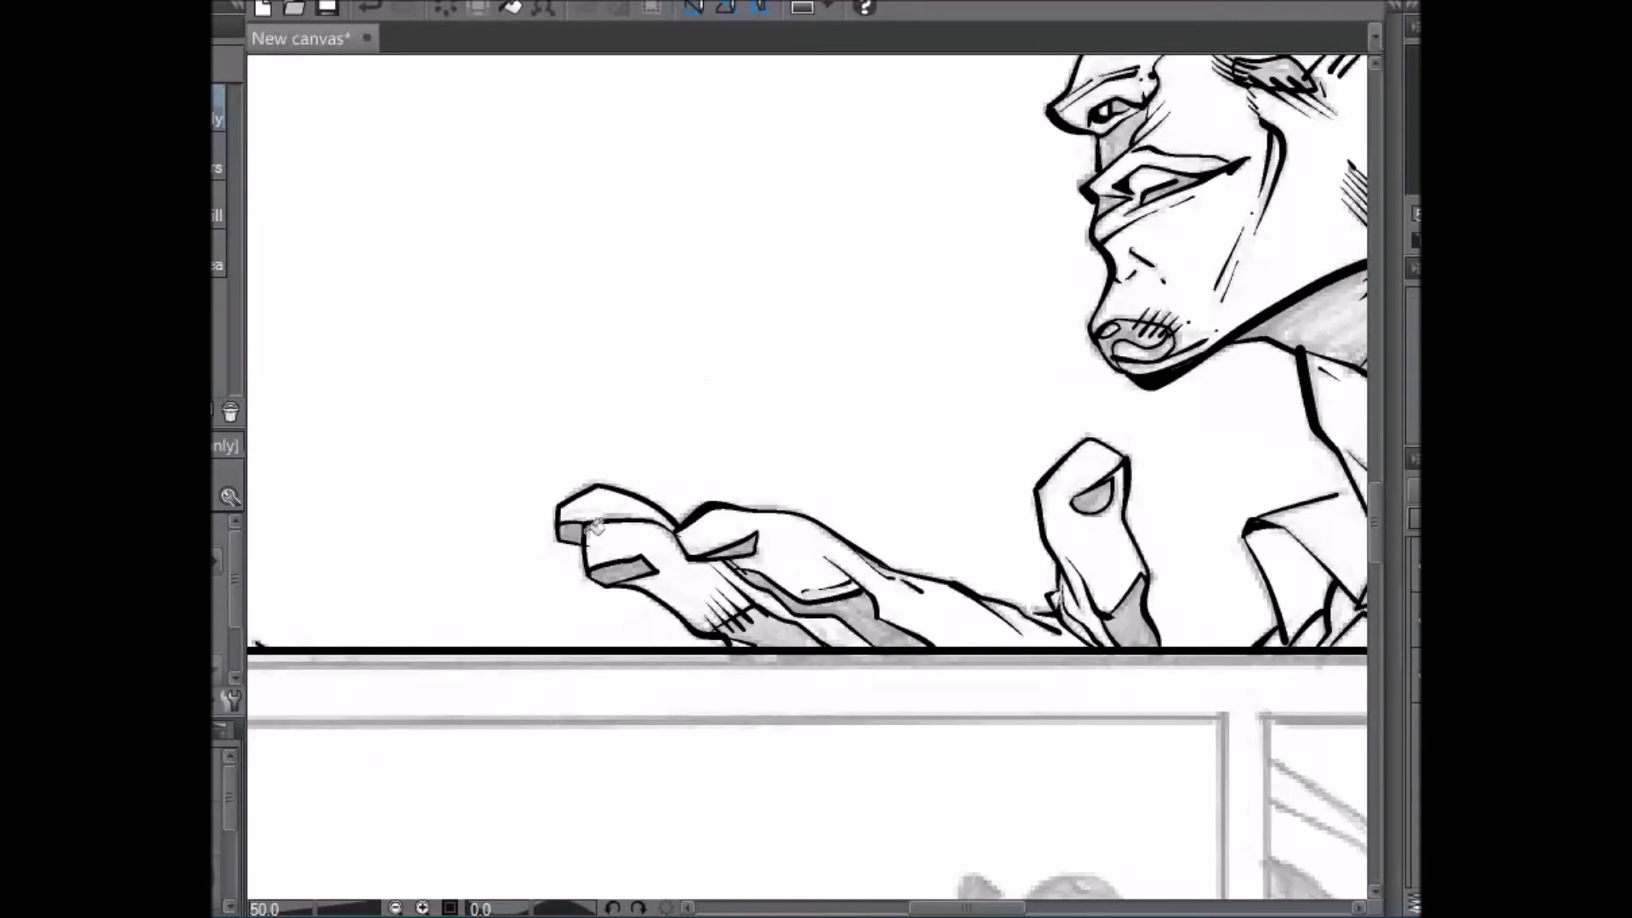
pyautogui.click(572, 533)
pyautogui.click(648, 568)
pyautogui.click(756, 543)
pyautogui.click(762, 576)
pyautogui.click(860, 605)
pyautogui.click(791, 627)
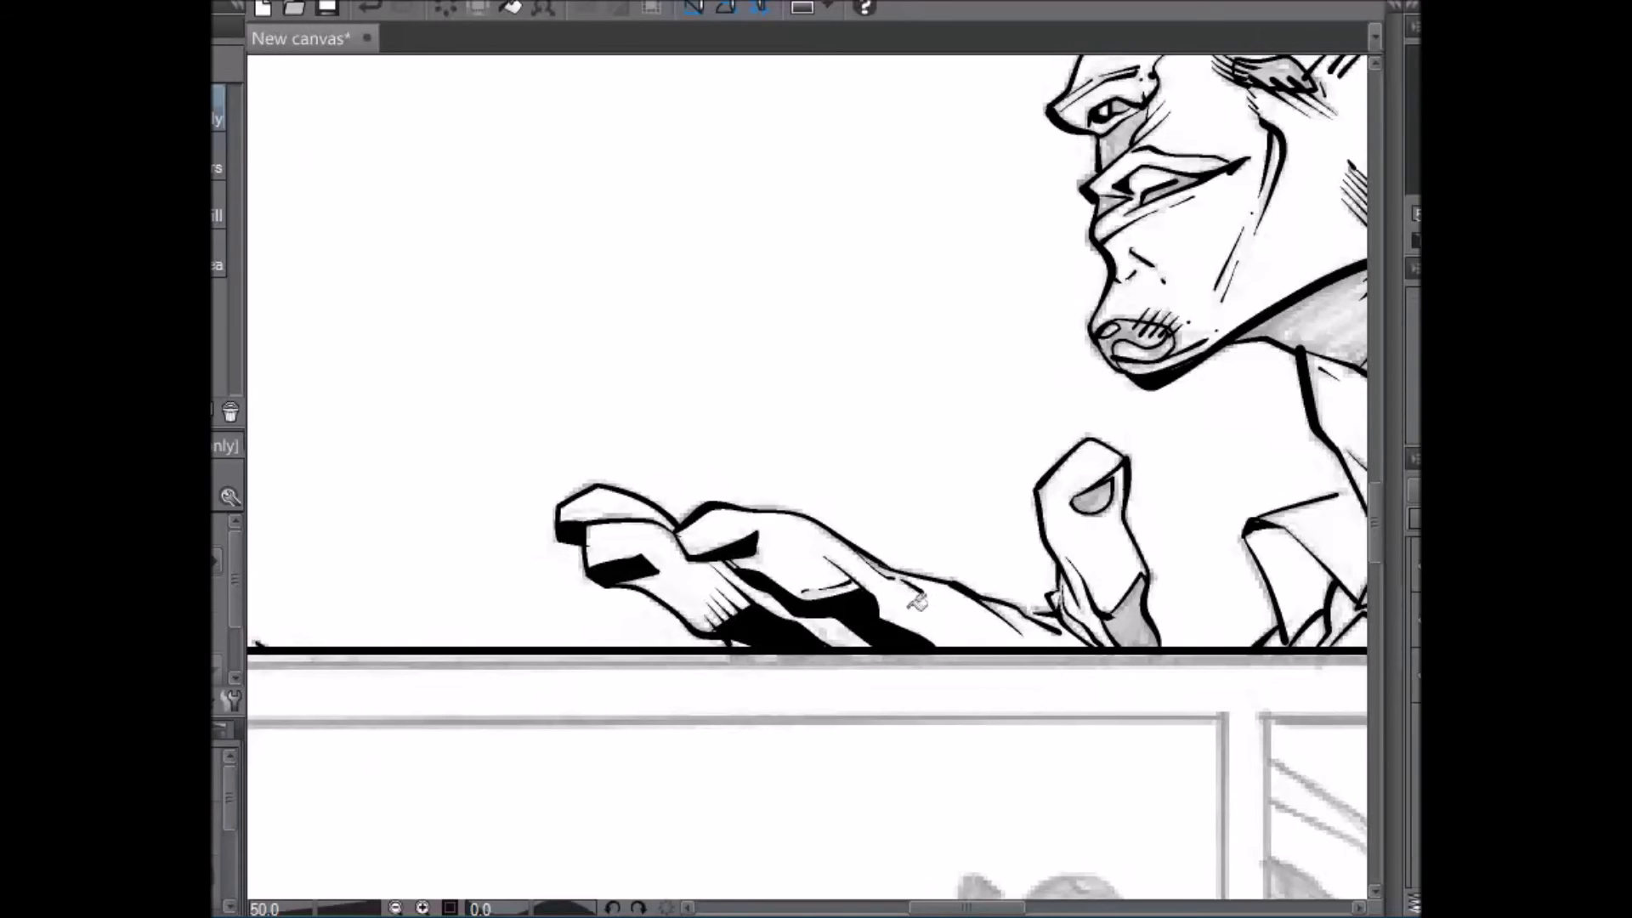
pyautogui.click(1106, 489)
pyautogui.click(1143, 601)
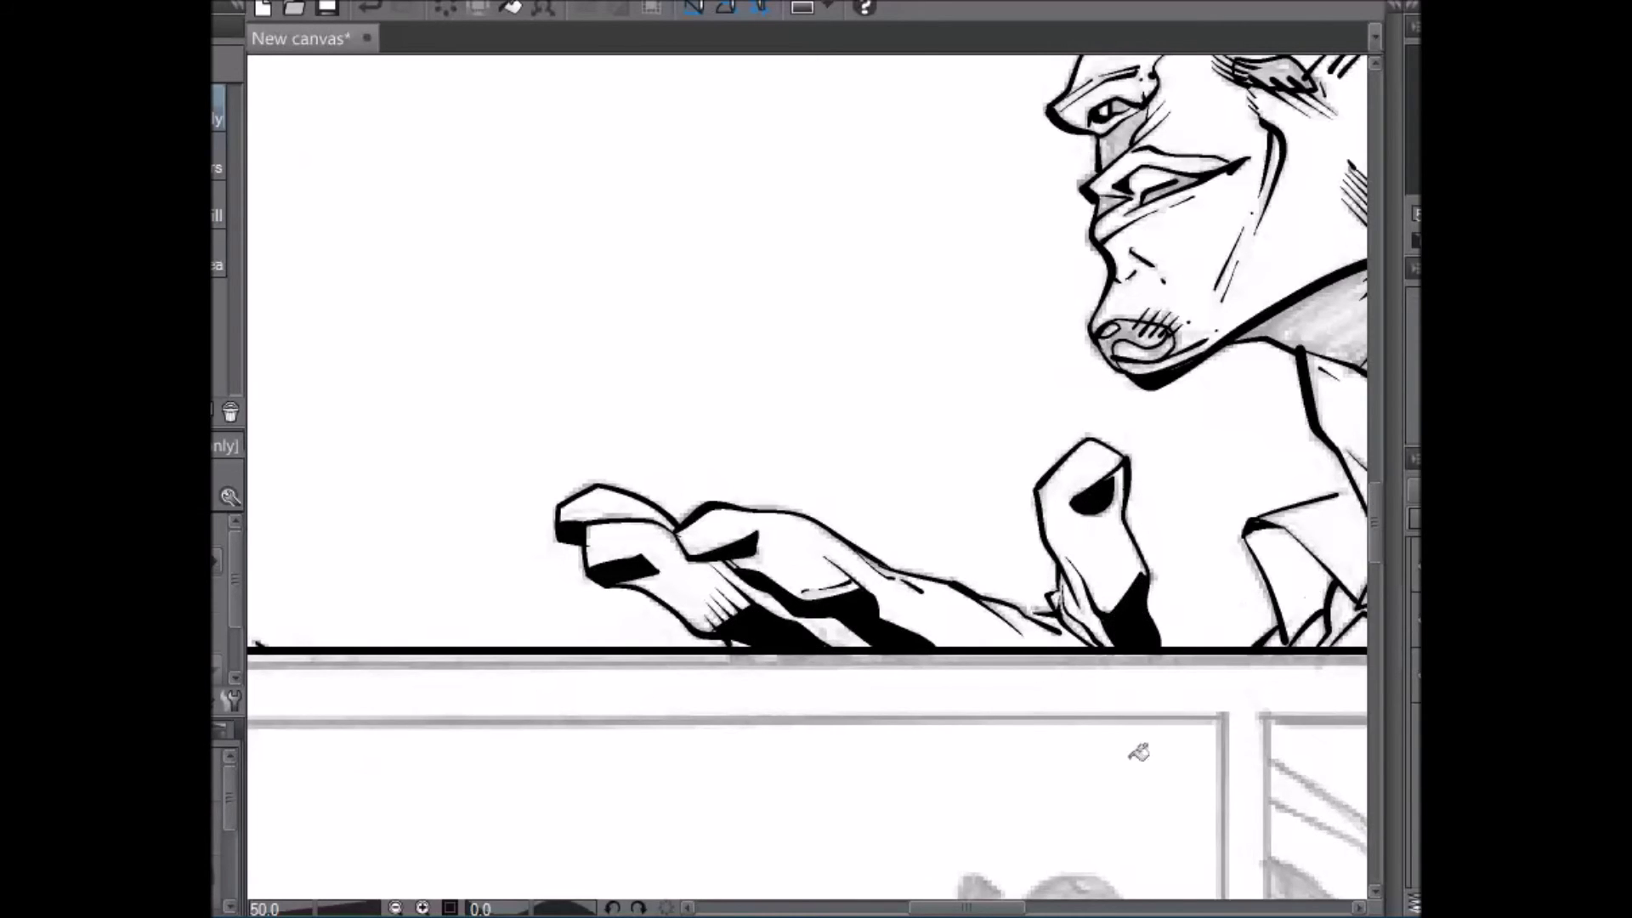
# - Touch up the black shadow between the raised fingers with a short pen stroke
pyautogui.moveTo(965, 905); pyautogui.dragTo(1002, 905)
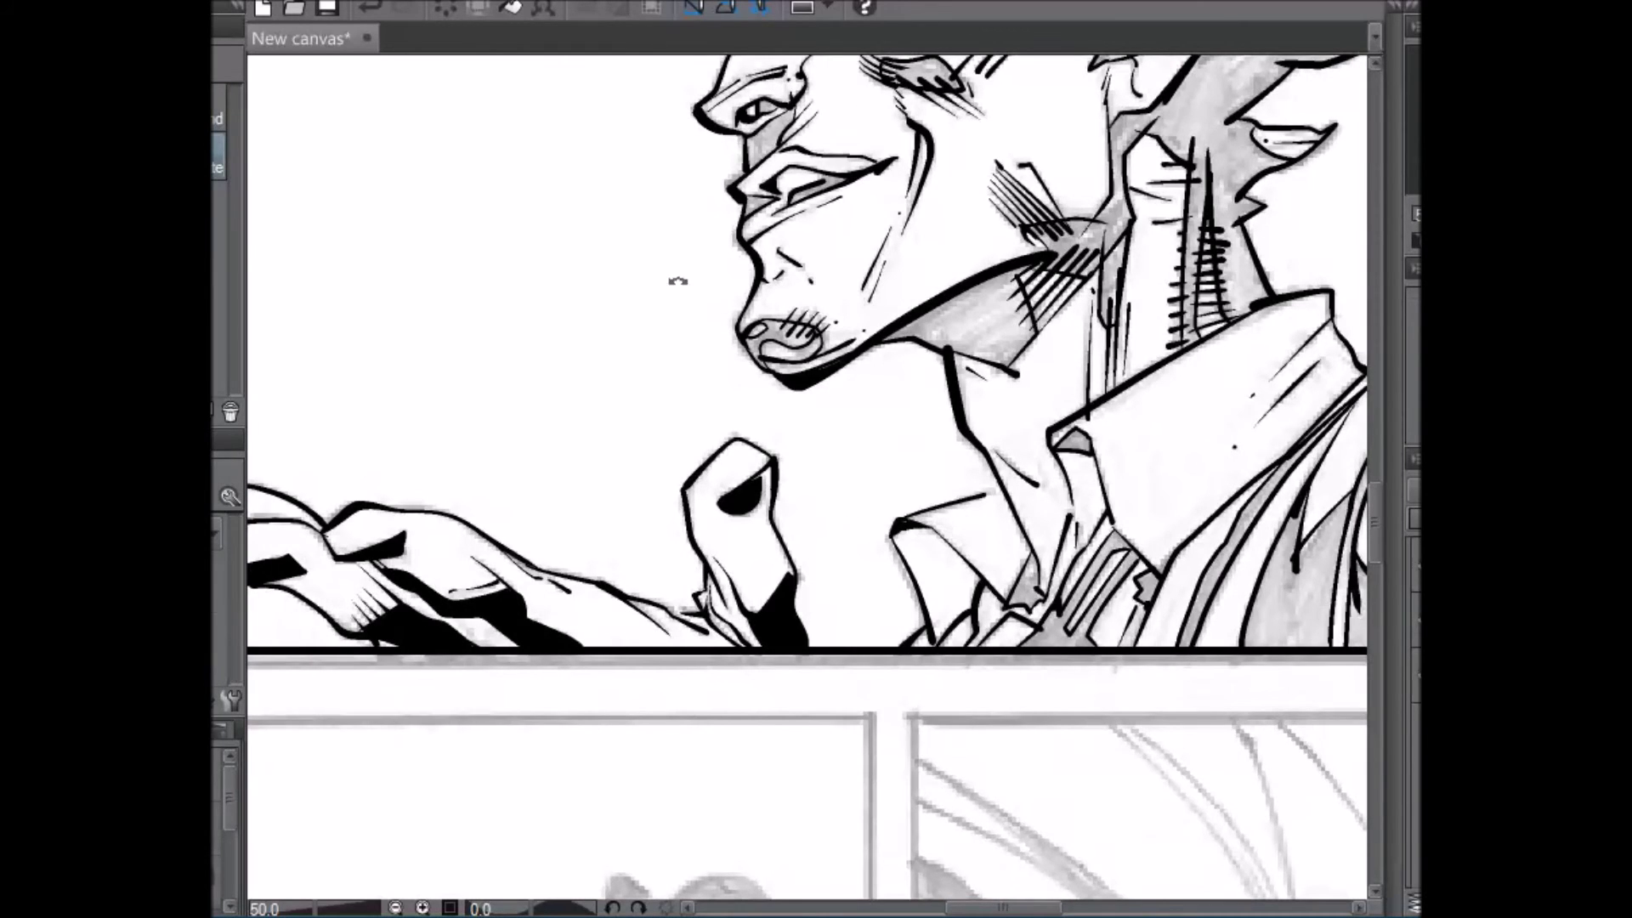
pyautogui.moveTo(677, 281); pyautogui.dragTo(756, 242)
pyautogui.press('p')
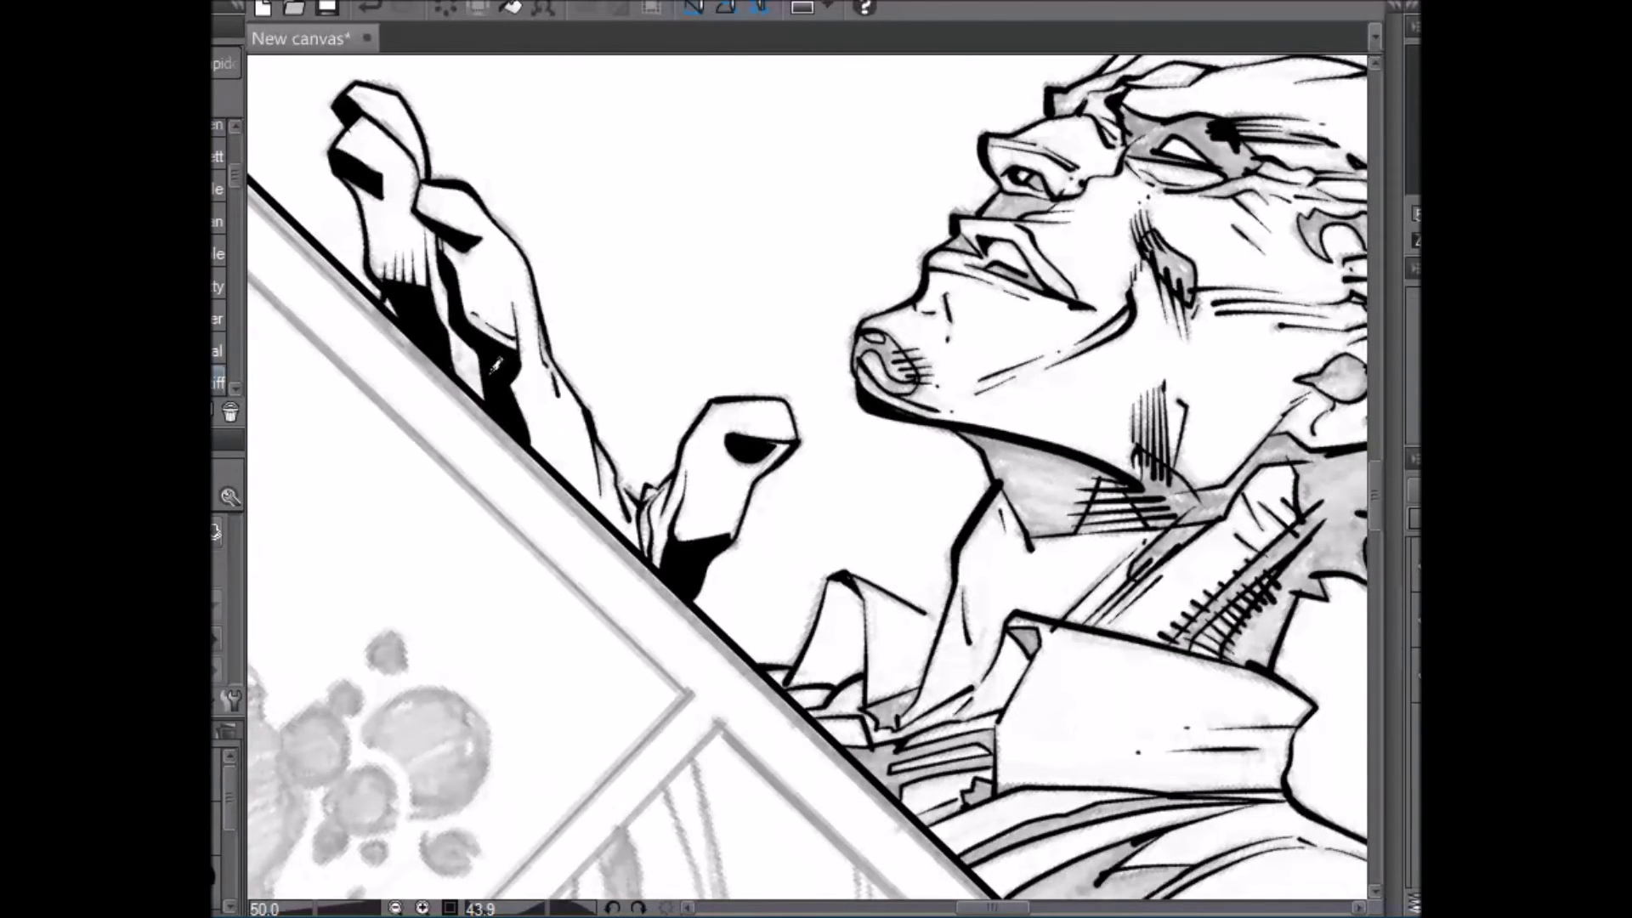
pyautogui.moveTo(464, 348); pyautogui.dragTo(479, 395)
# - Fill the nostril, the shadow under the nose and the shadow around the eye with black
pyautogui.moveTo(1023, 907); pyautogui.dragTo(1045, 907)
pyautogui.press('r')
pyautogui.moveTo(1197, 548); pyautogui.dragTo(955, 206)
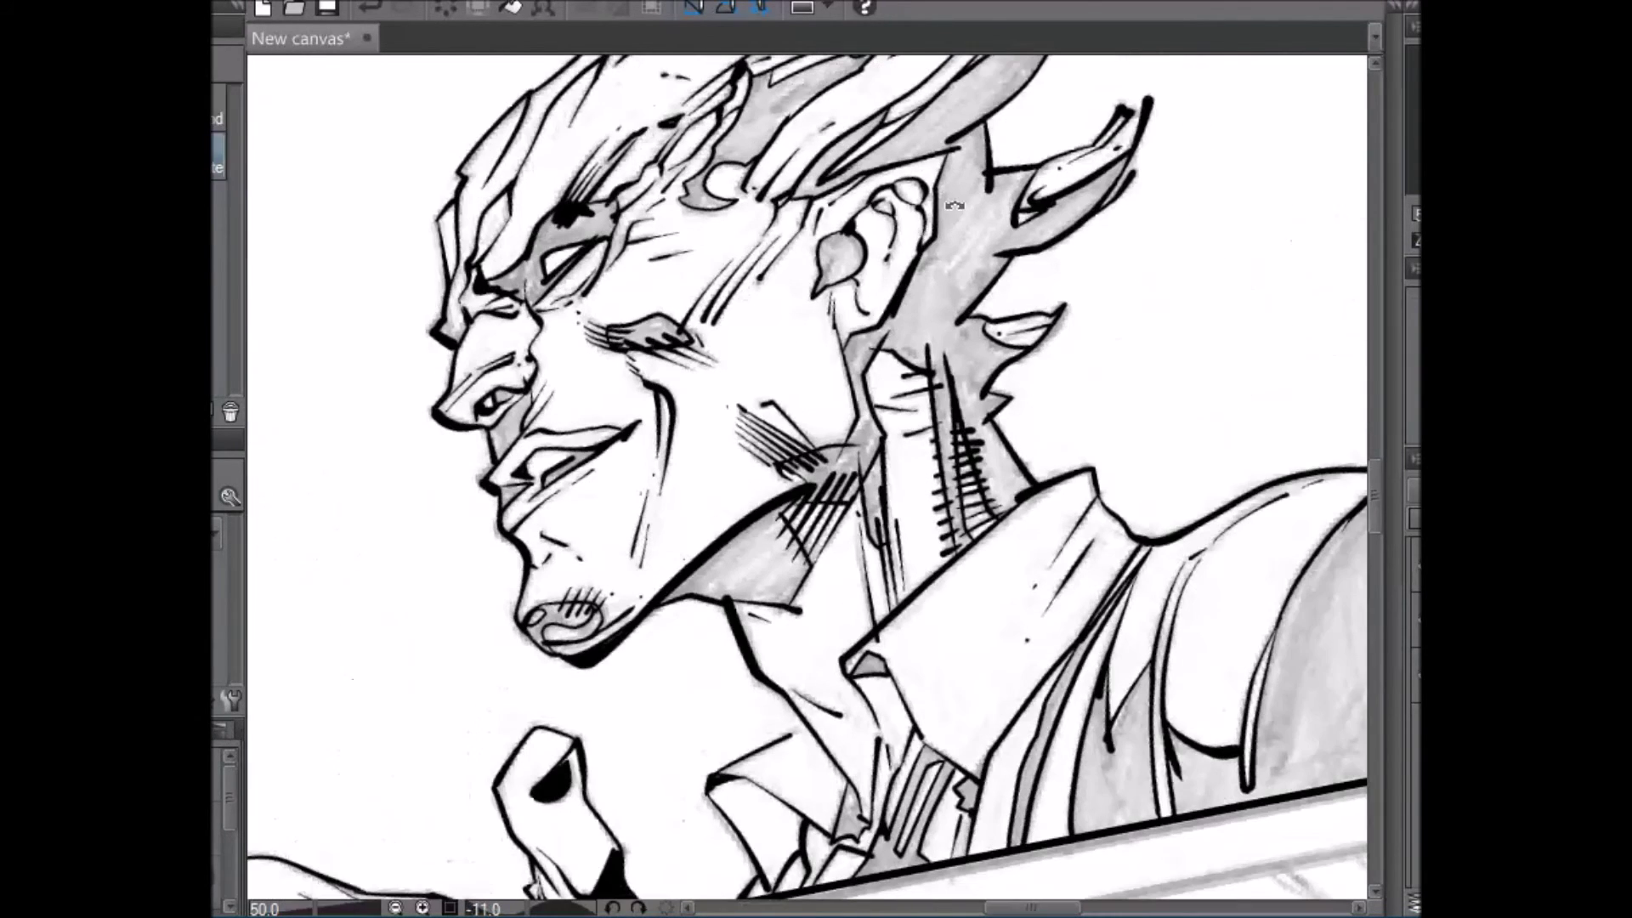
pyautogui.press('p')
pyautogui.press('g')
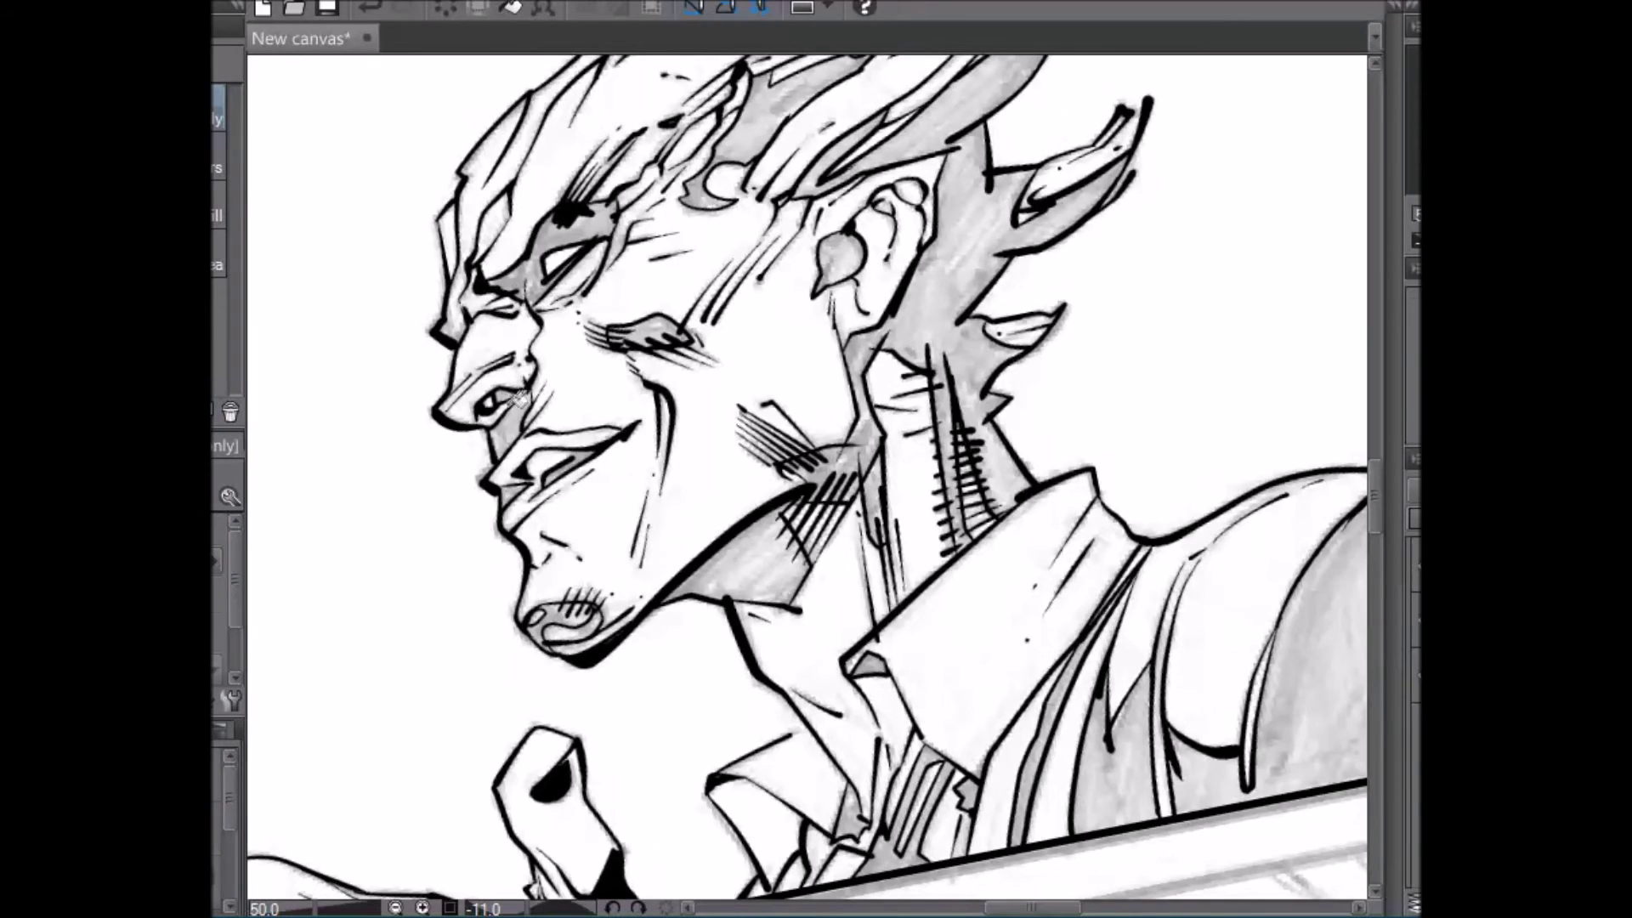
pyautogui.click(510, 422)
pyautogui.click(506, 395)
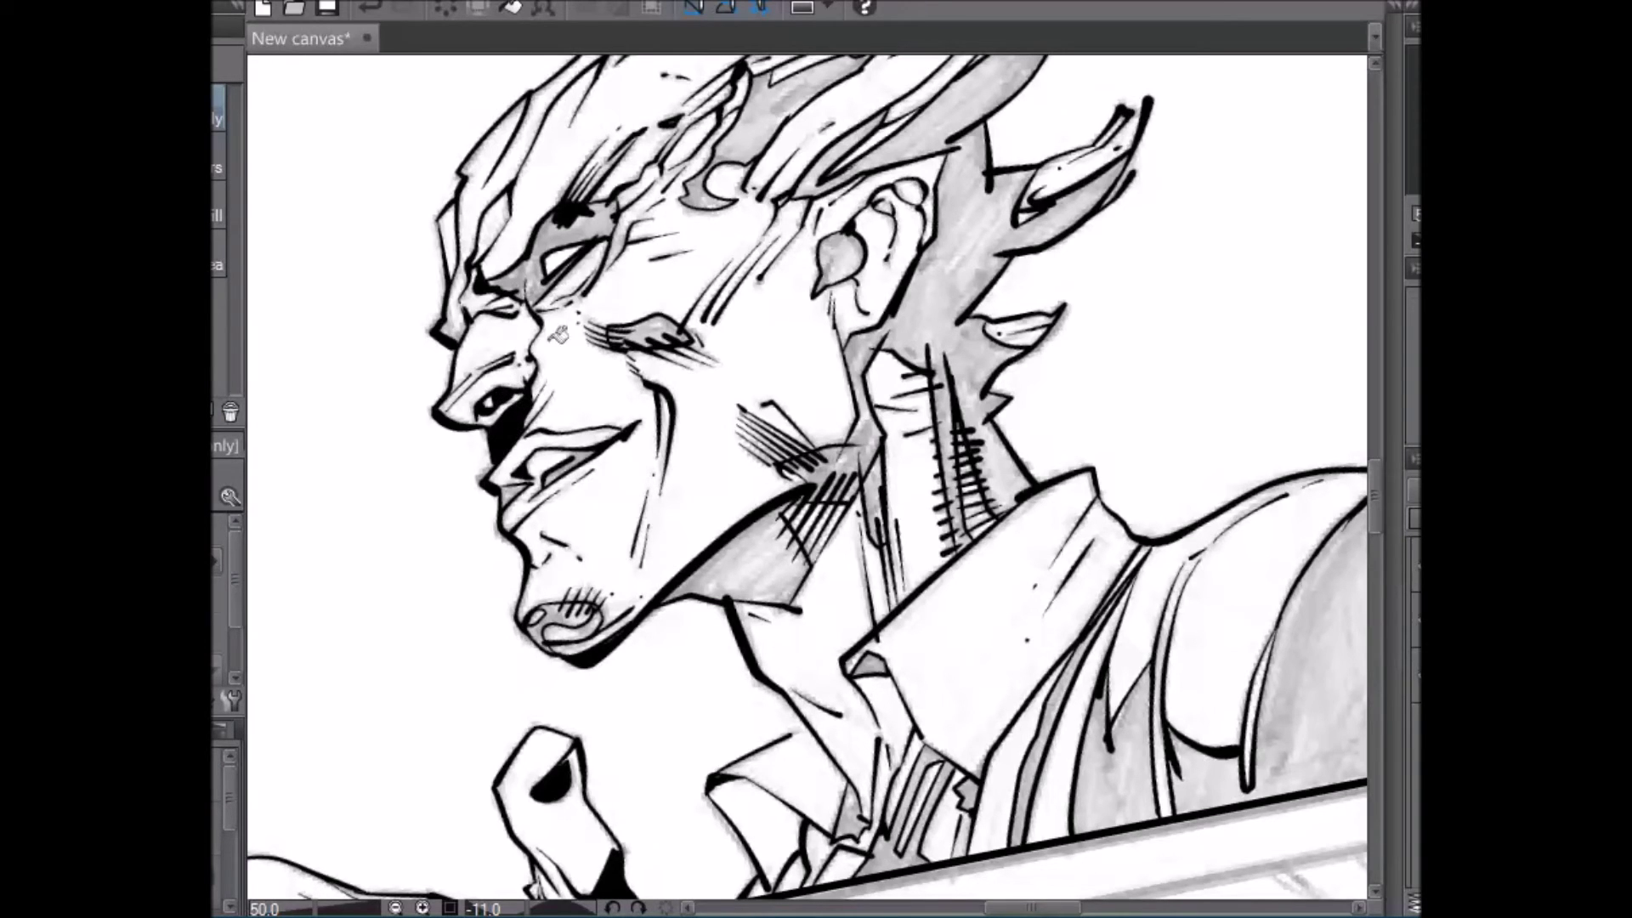
pyautogui.click(534, 265)
pyautogui.click(608, 216)
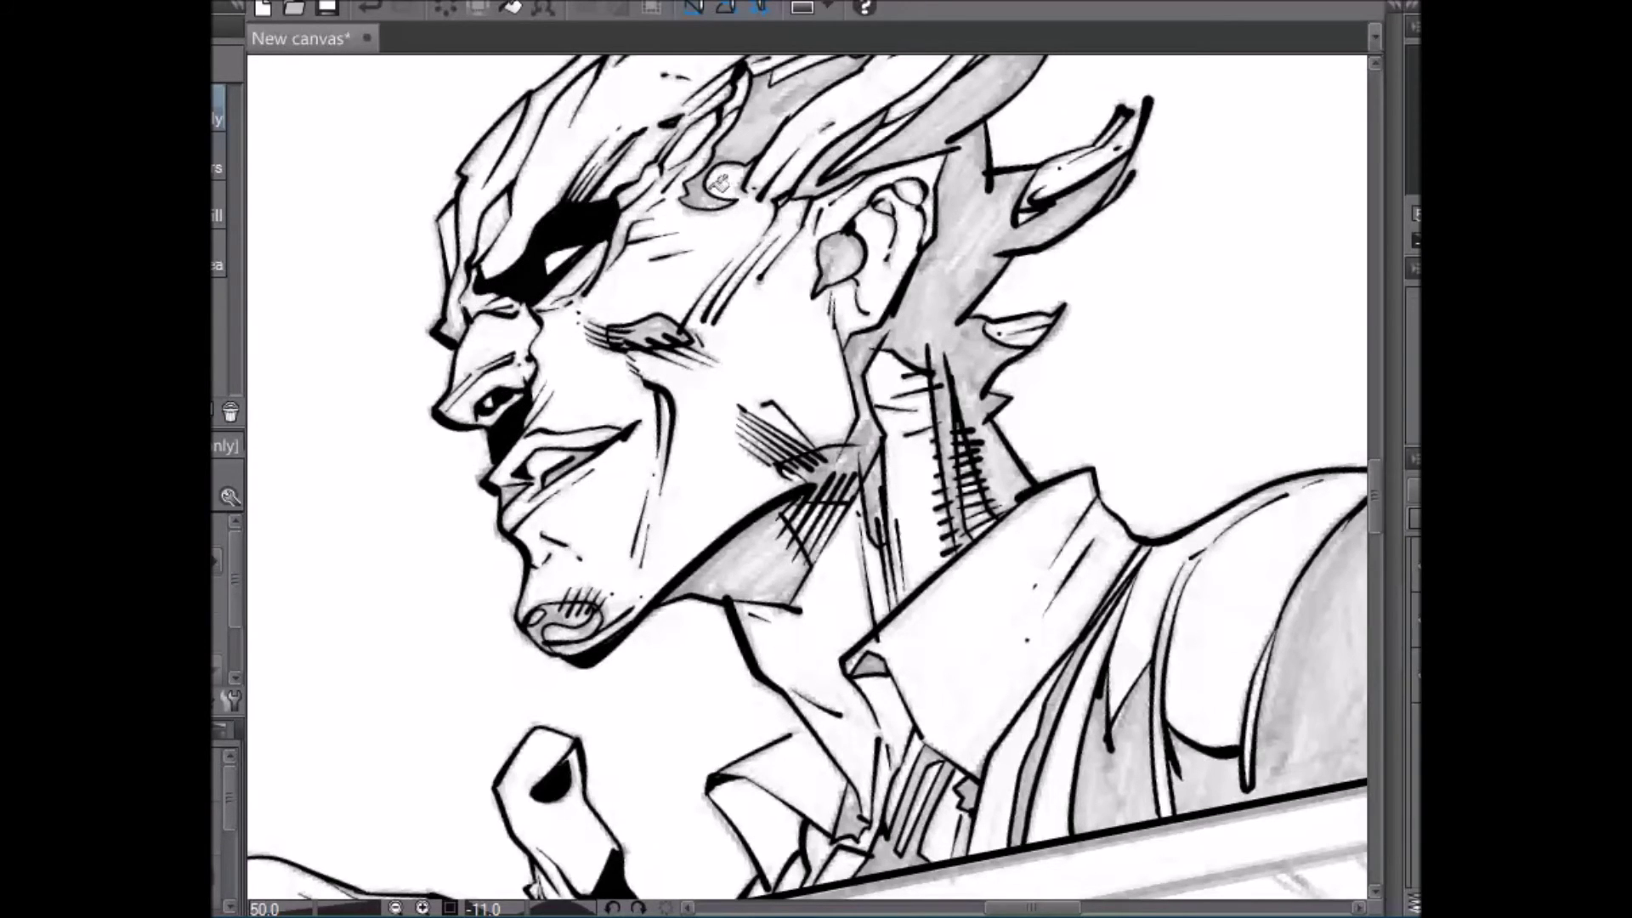
# - Fill the hair shadow above the temple, the cheekbone shadow and the ear's inner shadow with black
pyautogui.click(775, 130)
pyautogui.click(663, 319)
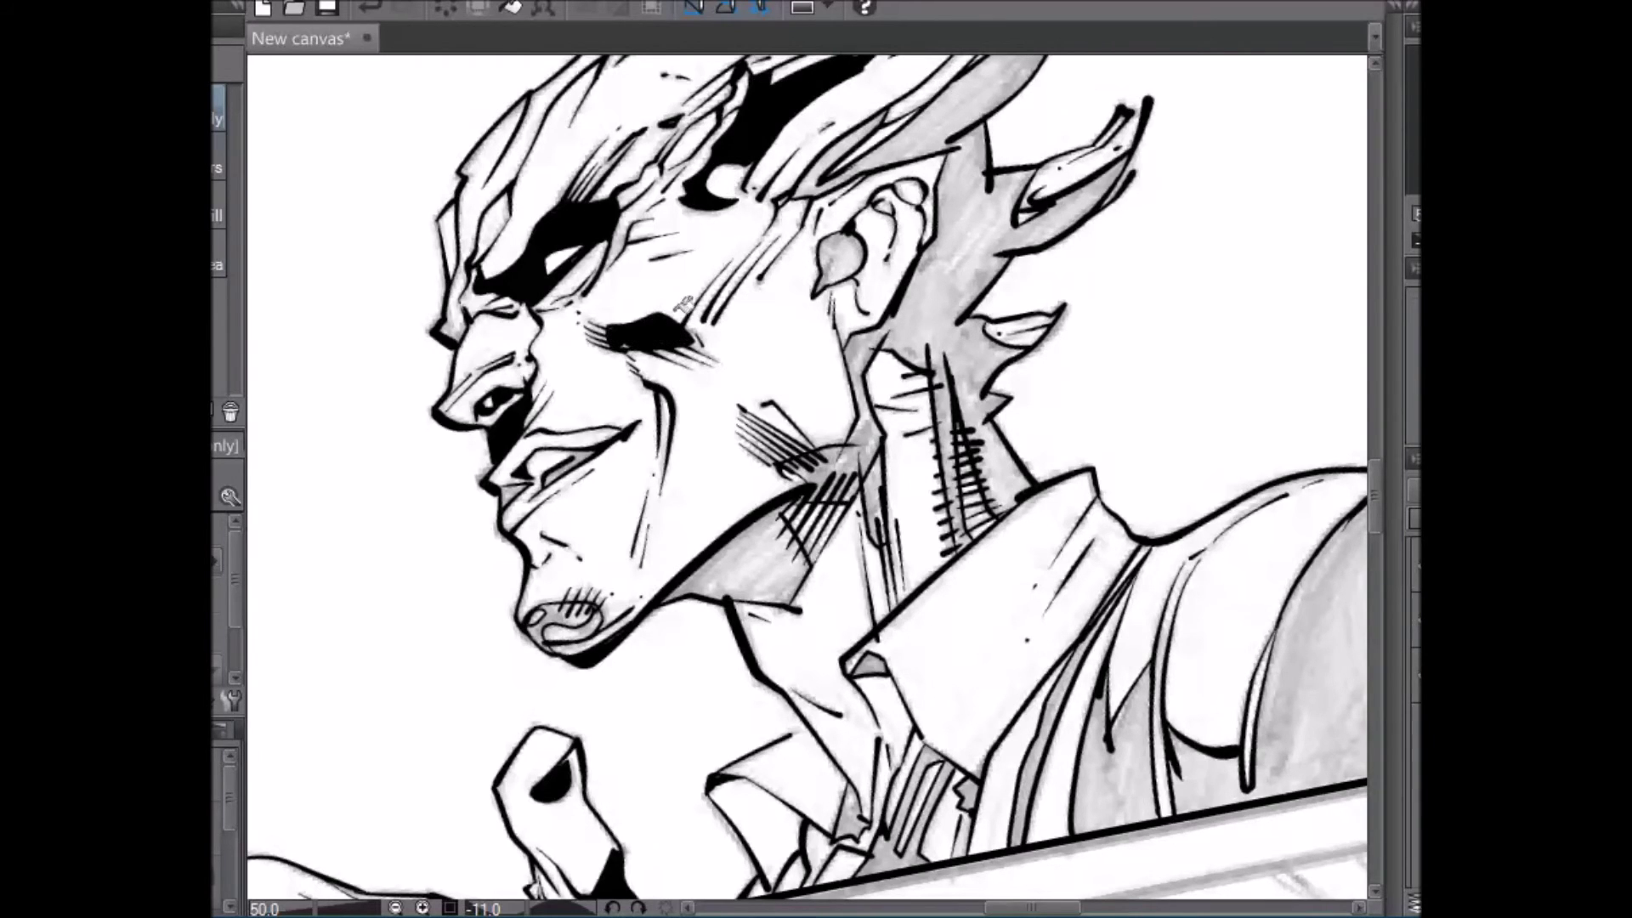
pyautogui.click(860, 245)
# - Ink the dark opening between the lips and fill the looped chin shadow with black
pyautogui.press('p')
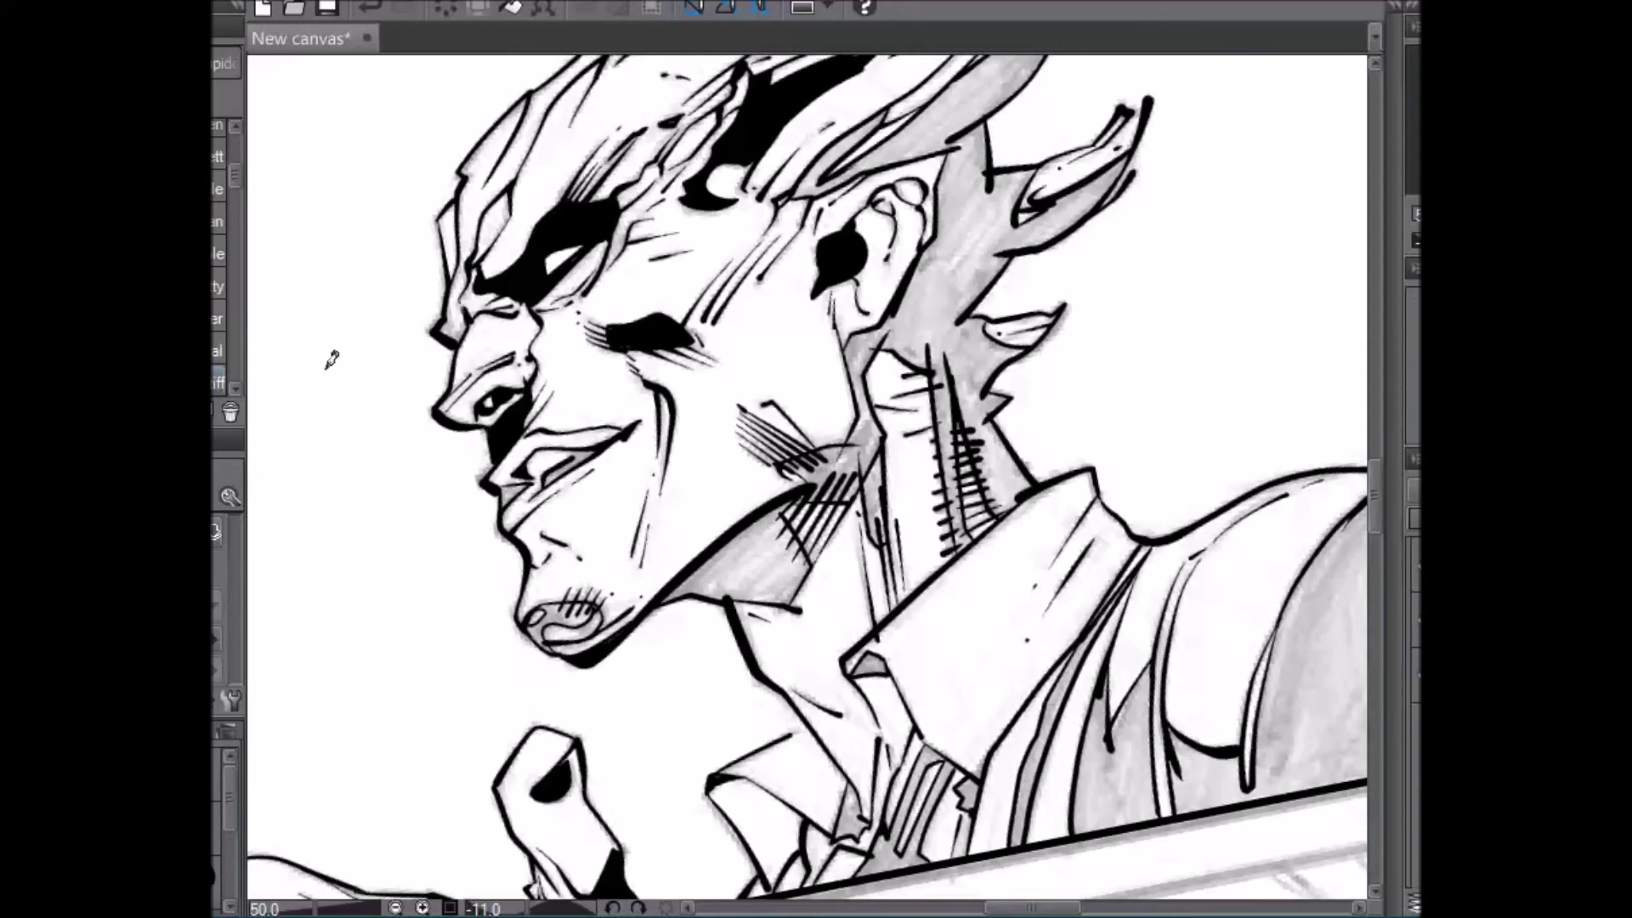
pyautogui.moveTo(550, 470); pyautogui.dragTo(600, 438)
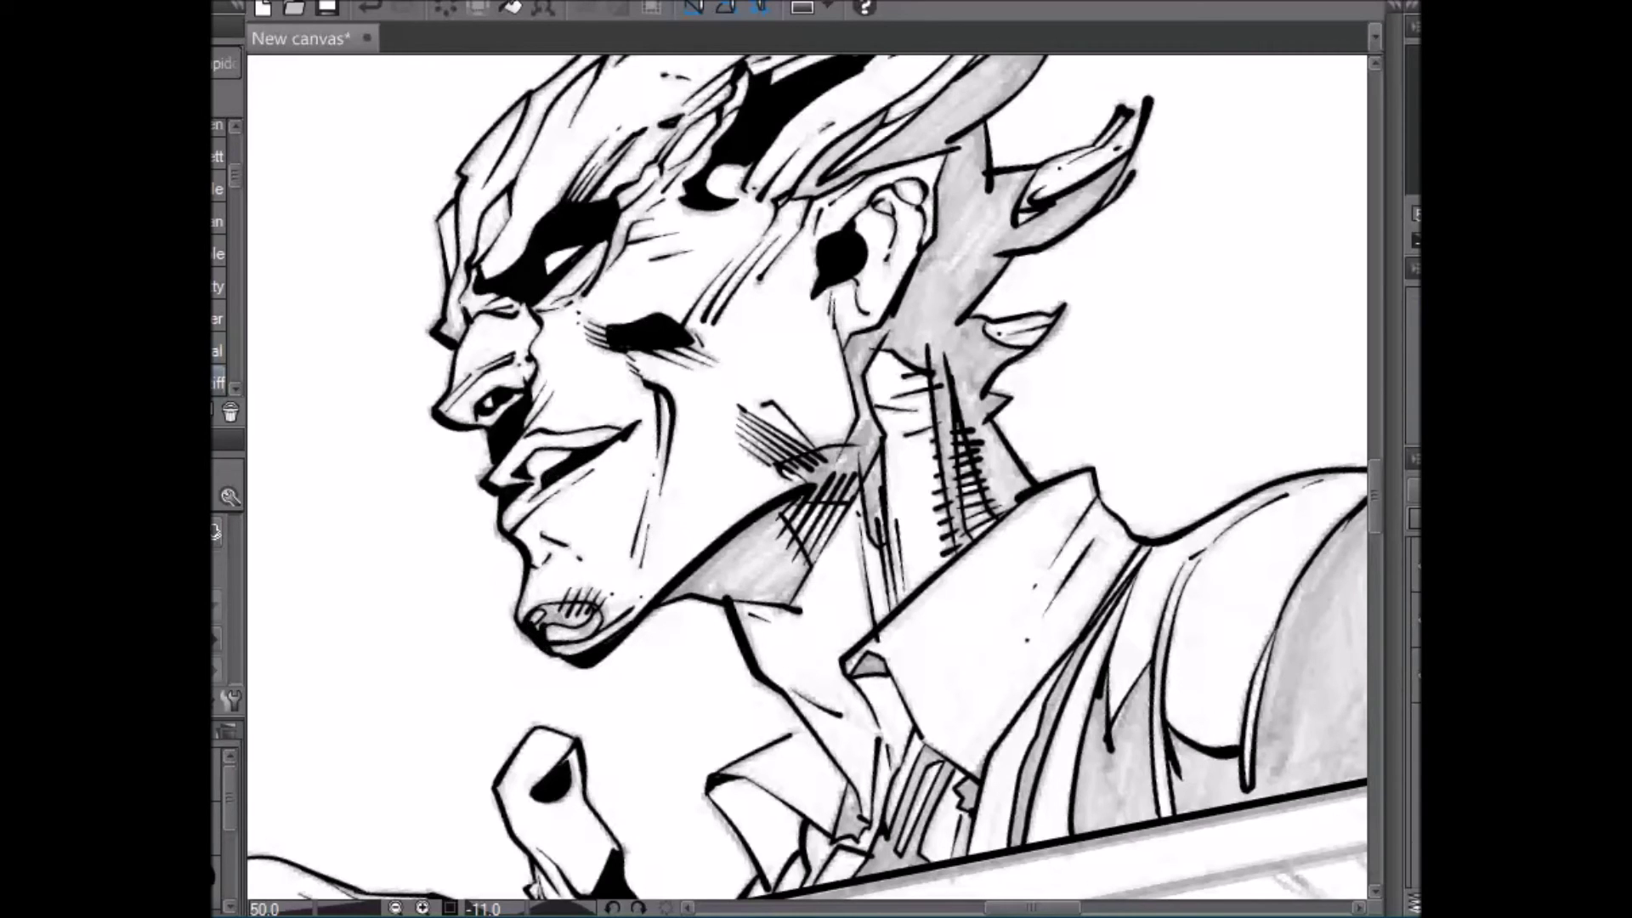
pyautogui.press('g')
pyautogui.click(575, 616)
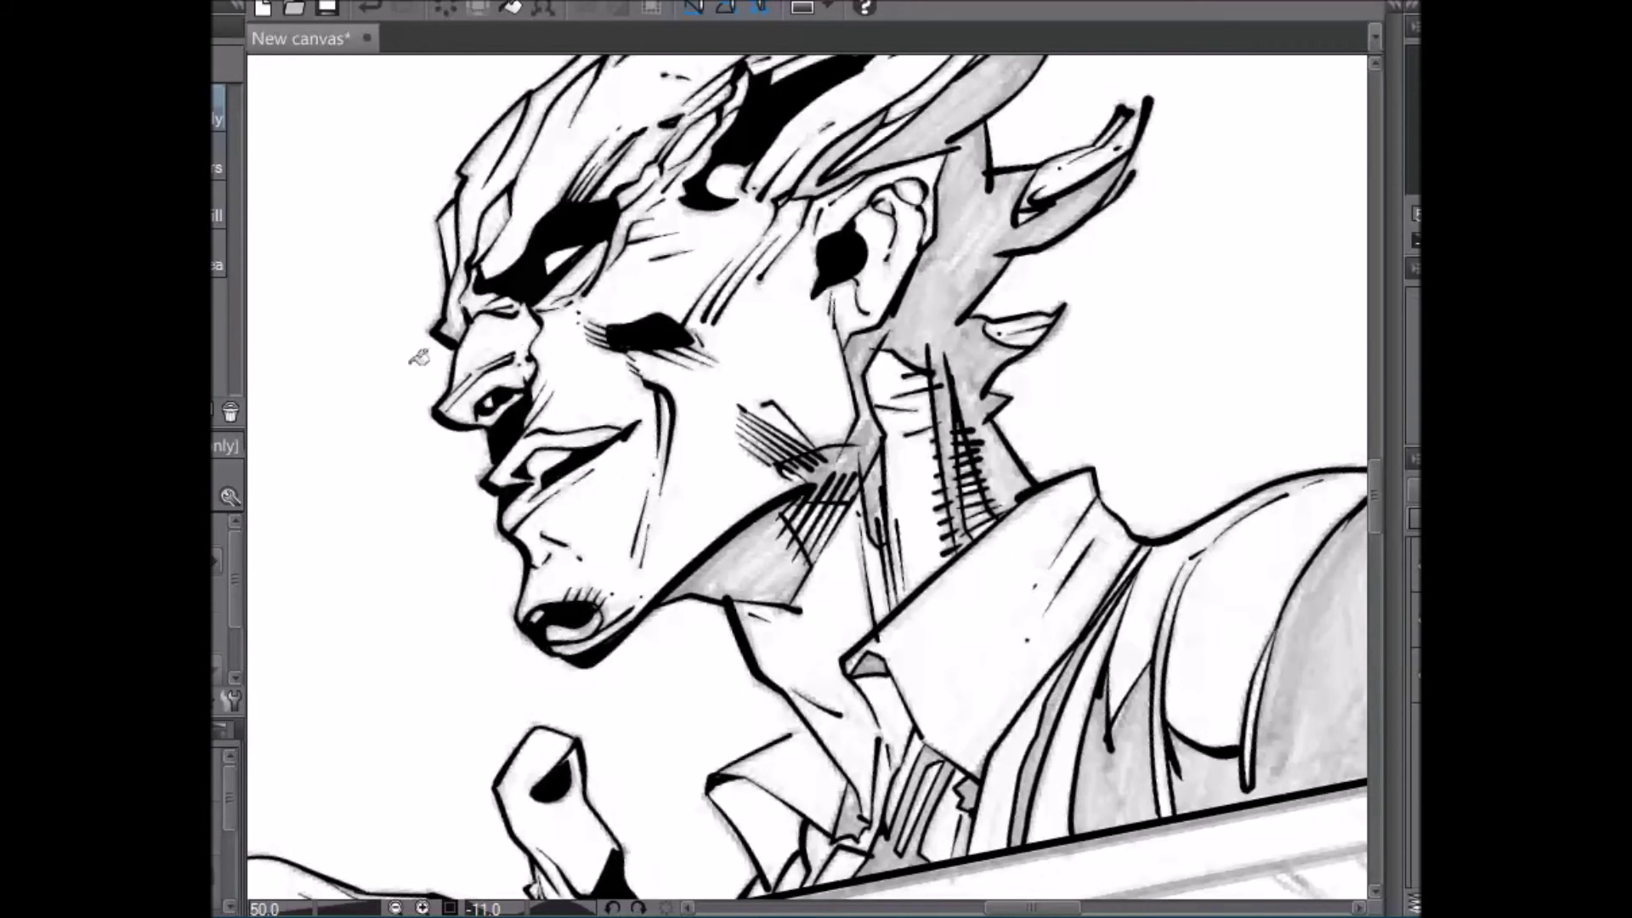
# - Fill the hair mass behind the ear and the shadow strips along the back of the neck with black
pyautogui.press('p')
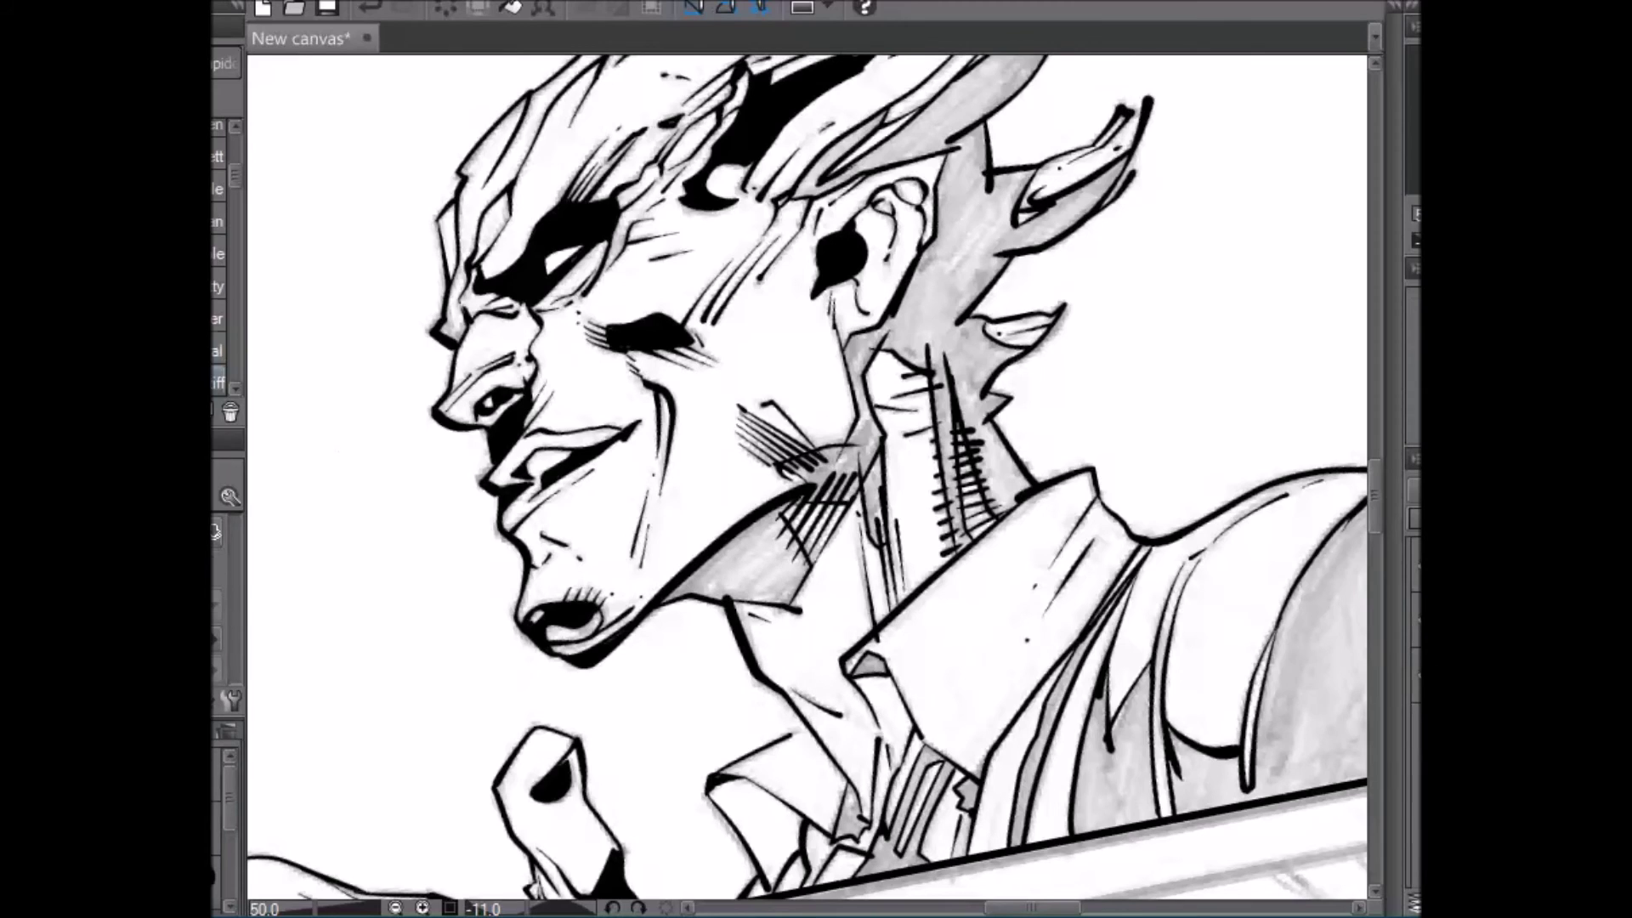
pyautogui.press('g')
pyautogui.click(1015, 265)
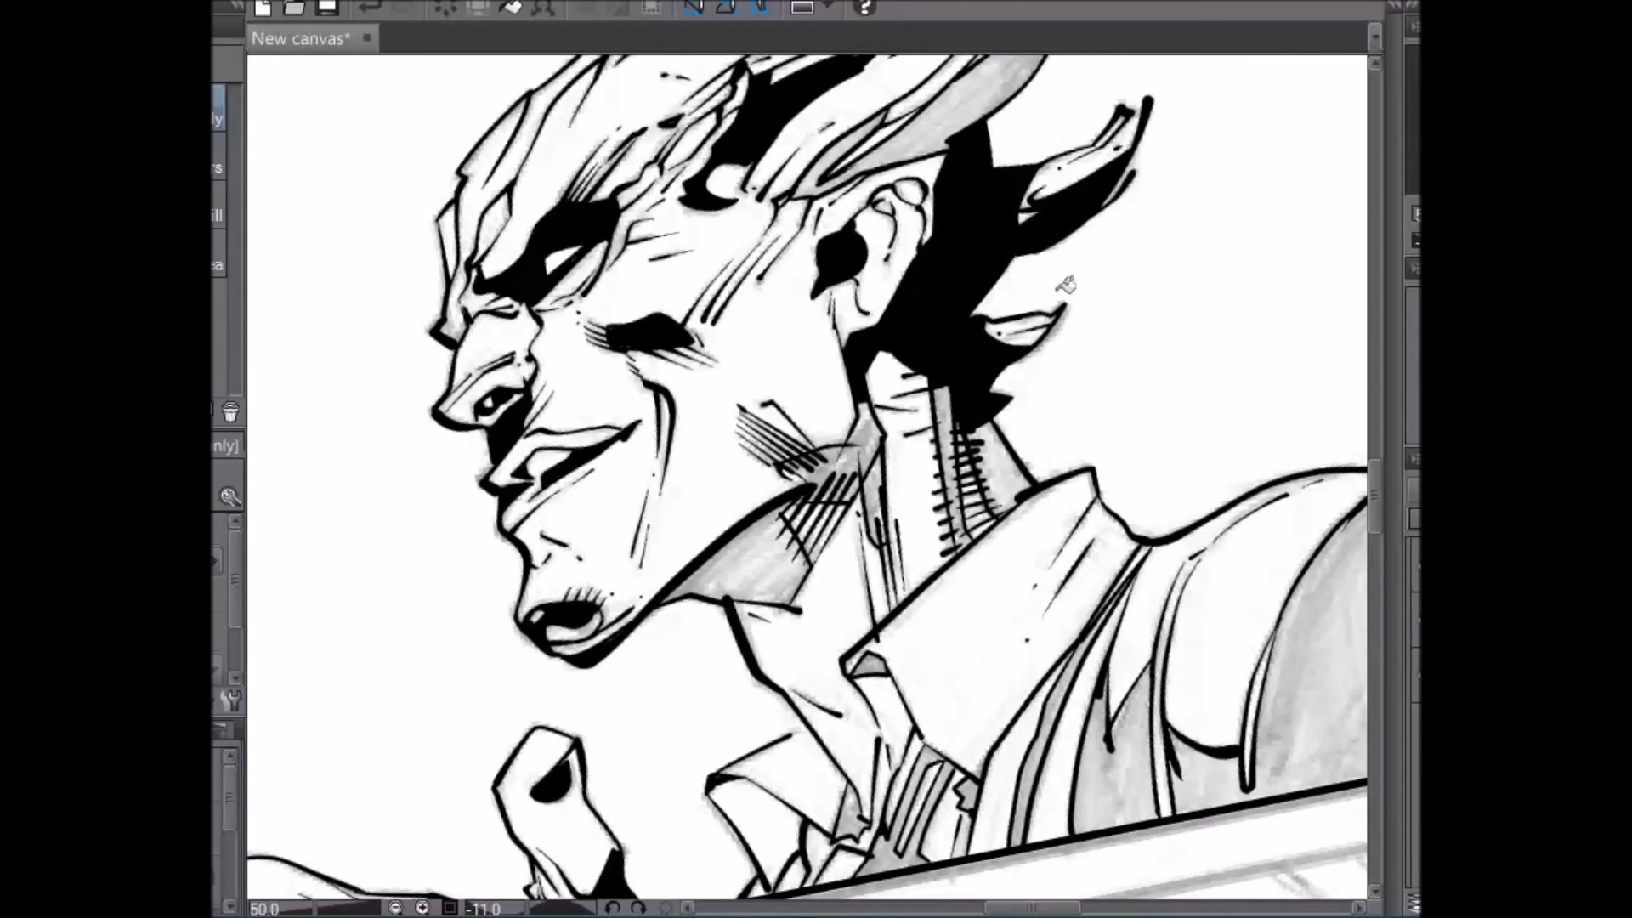
pyautogui.click(1016, 448)
pyautogui.click(951, 406)
# - Fill the shadows at the jaw corner, down the side of the neck and under the jaw with black
pyautogui.click(871, 433)
pyautogui.click(858, 457)
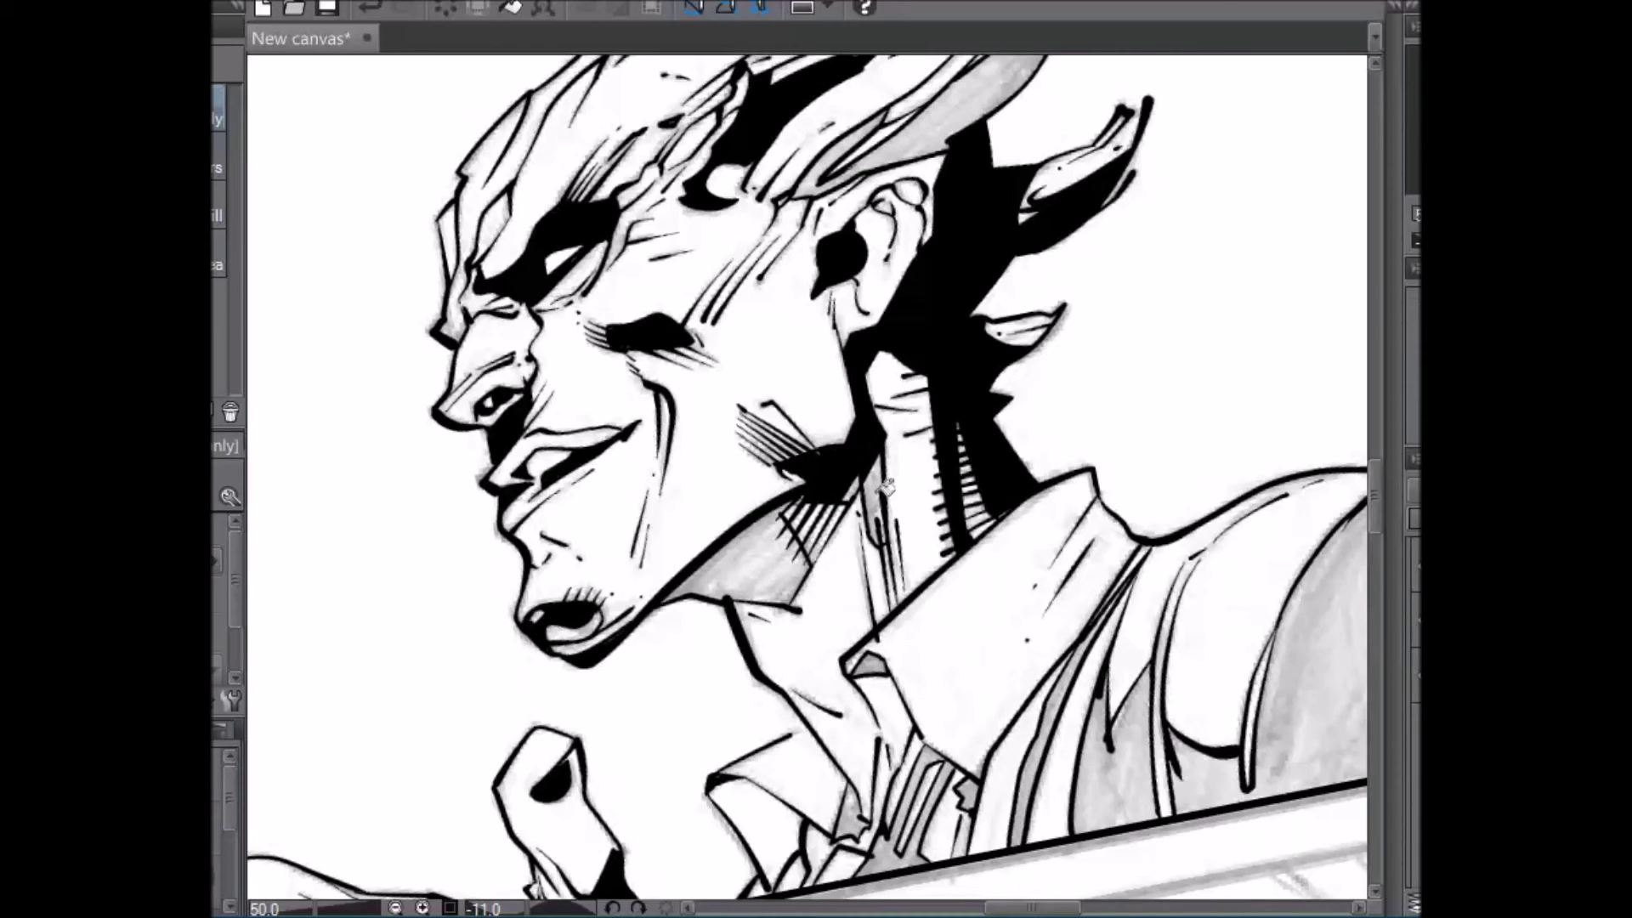
pyautogui.click(880, 483)
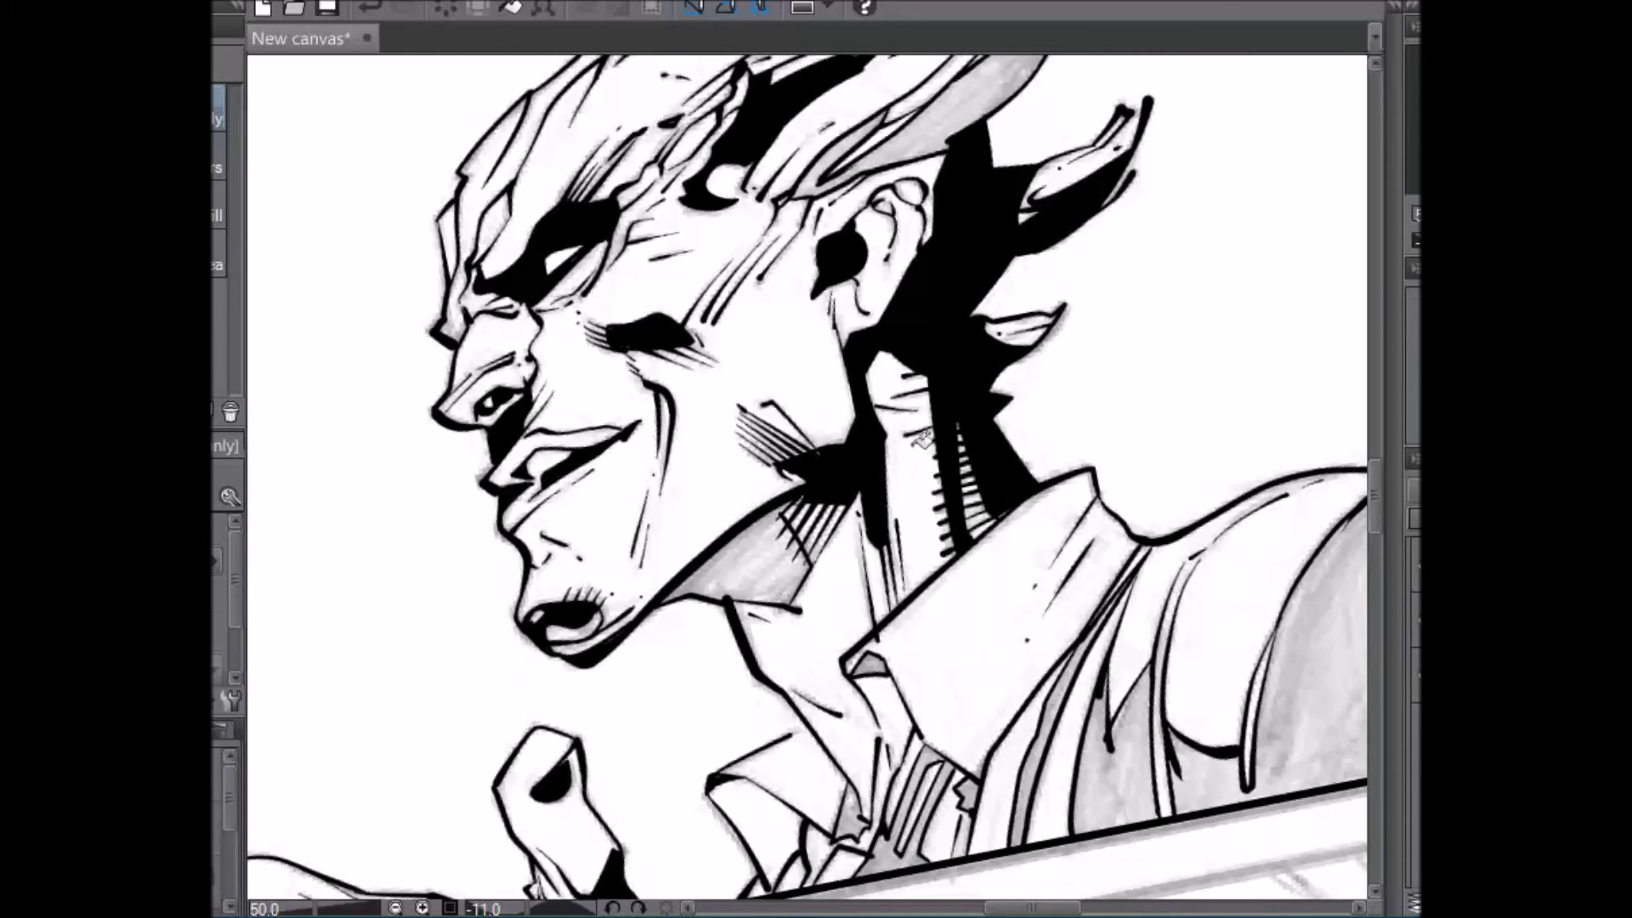
pyautogui.click(784, 537)
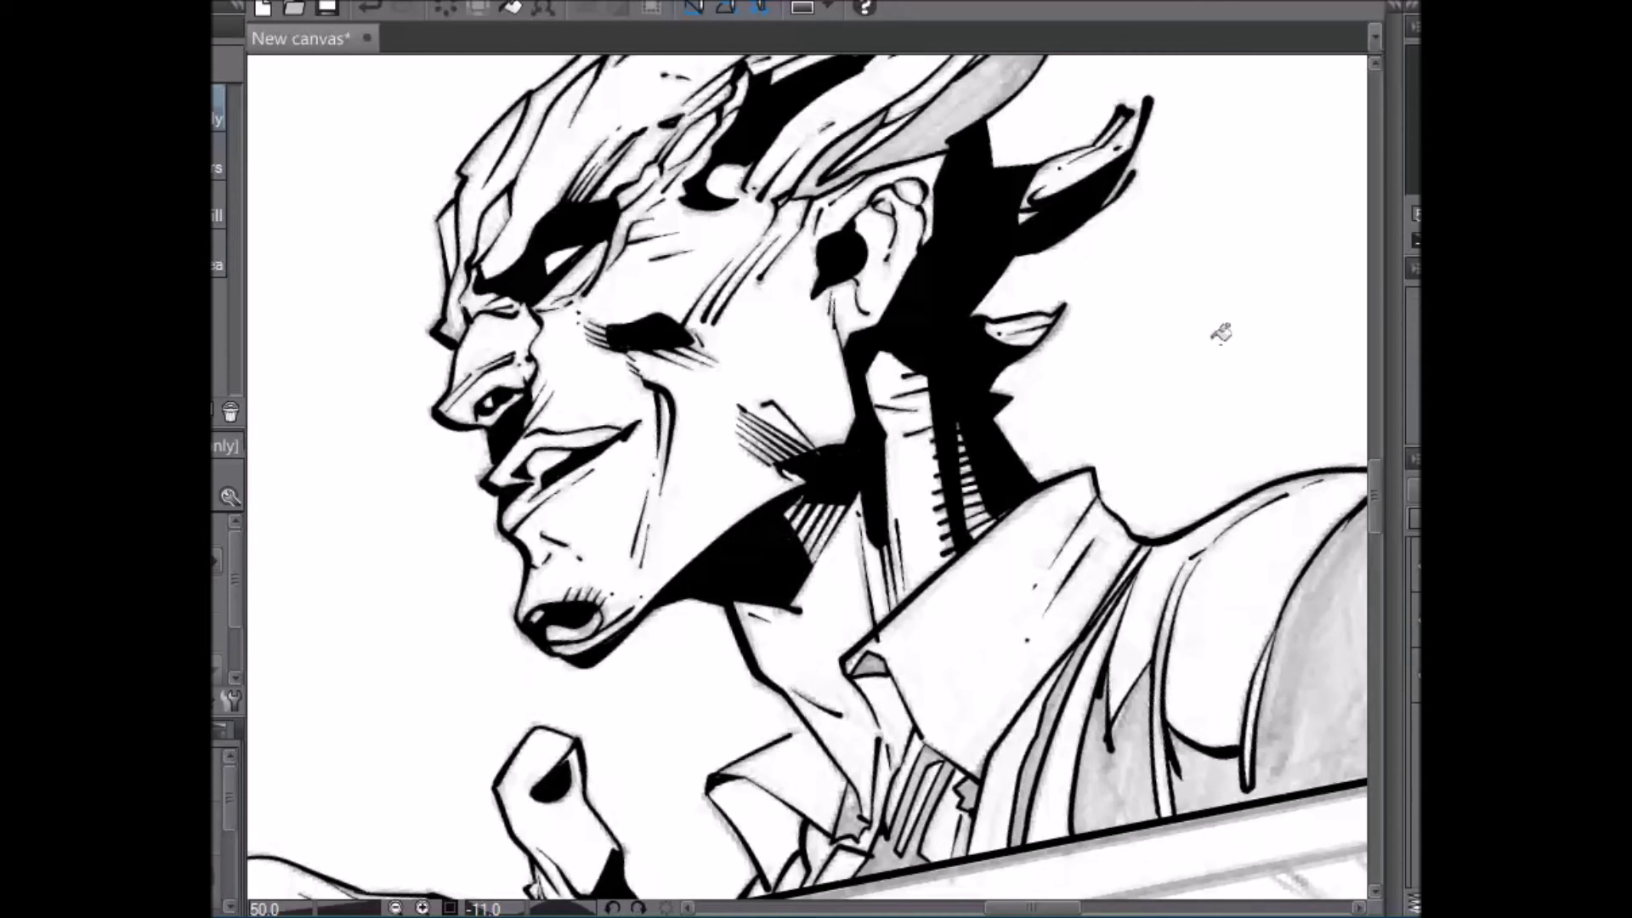
# - Fill the shaded undersides and tips of the upper spiky hair locks with black
pyautogui.click(991, 95)
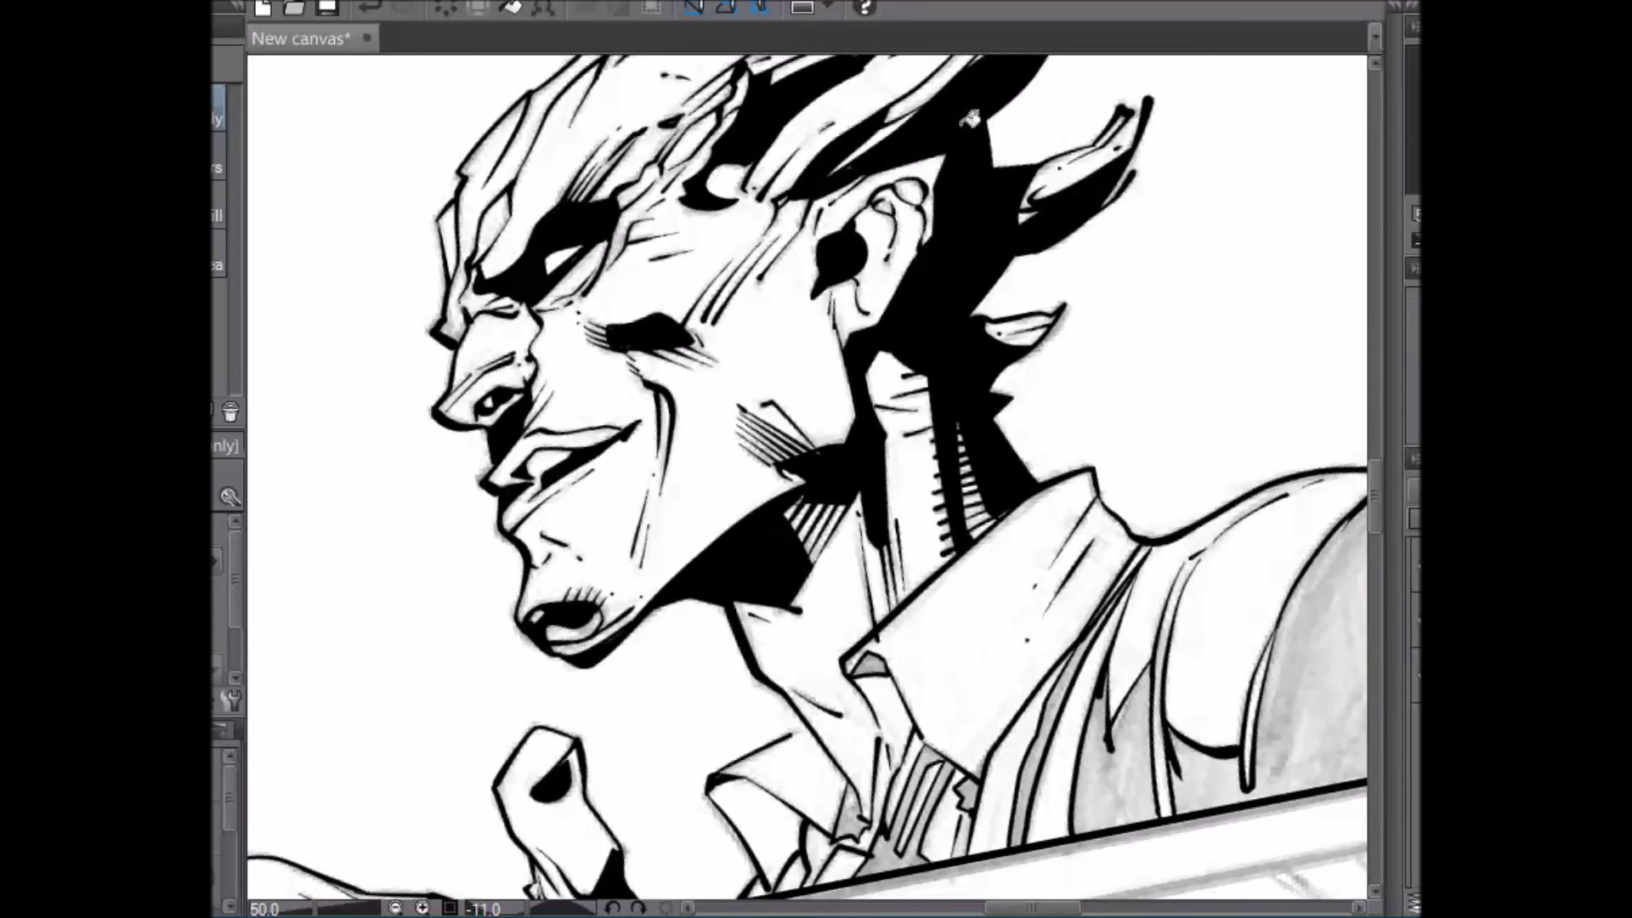
pyautogui.scroll(5, 1382, 535)
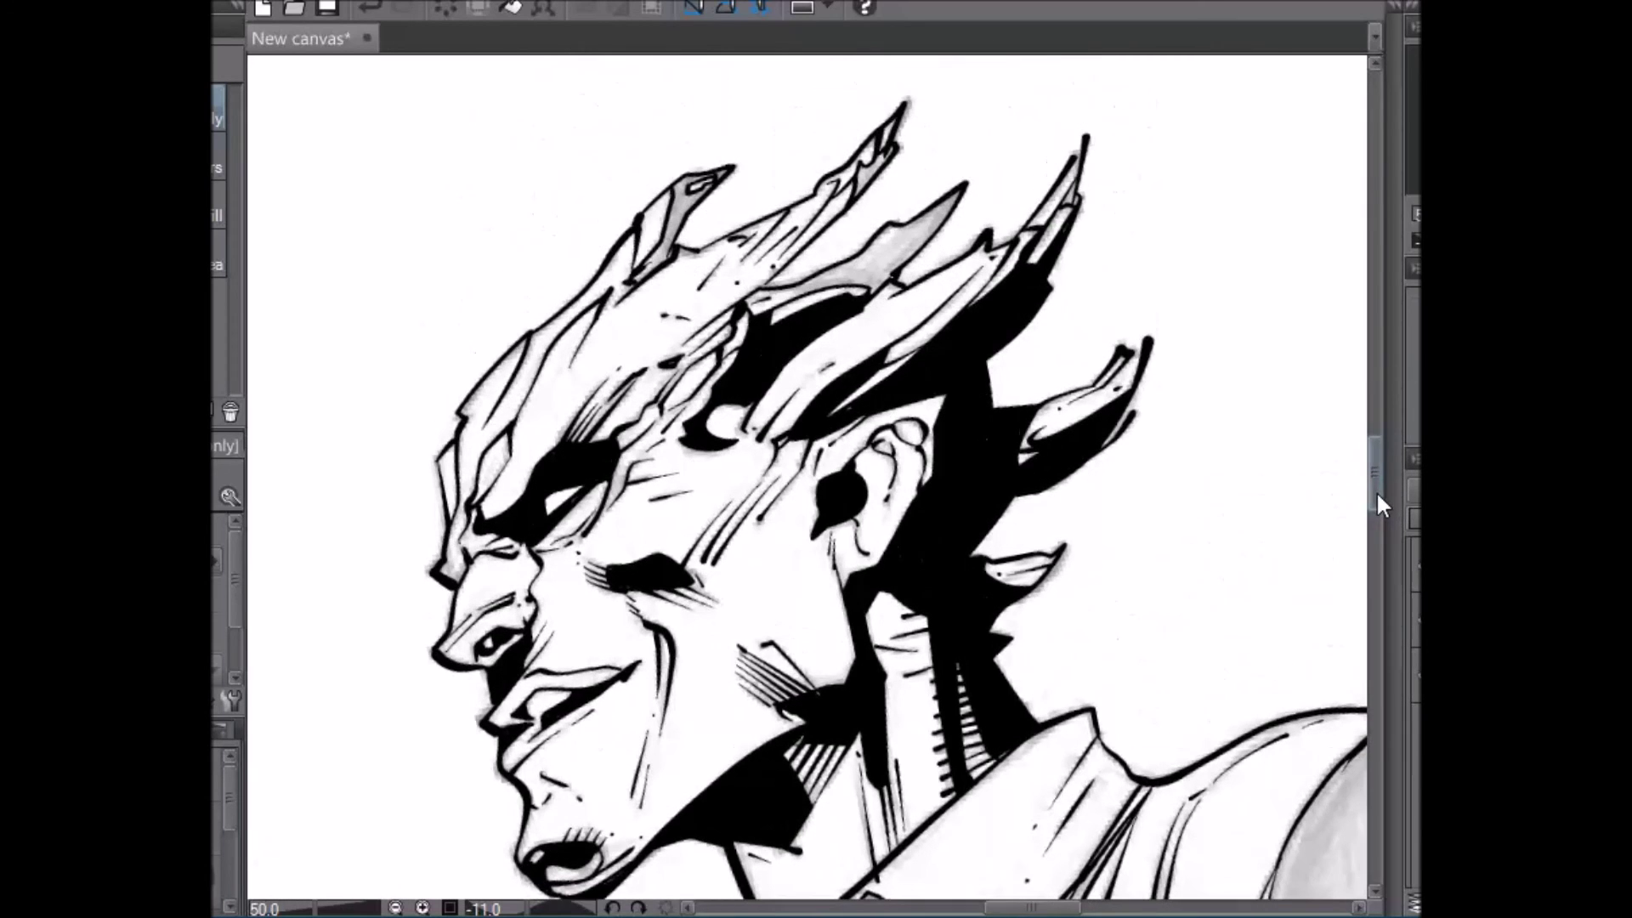
pyautogui.click(946, 193)
pyautogui.click(873, 142)
pyautogui.click(702, 187)
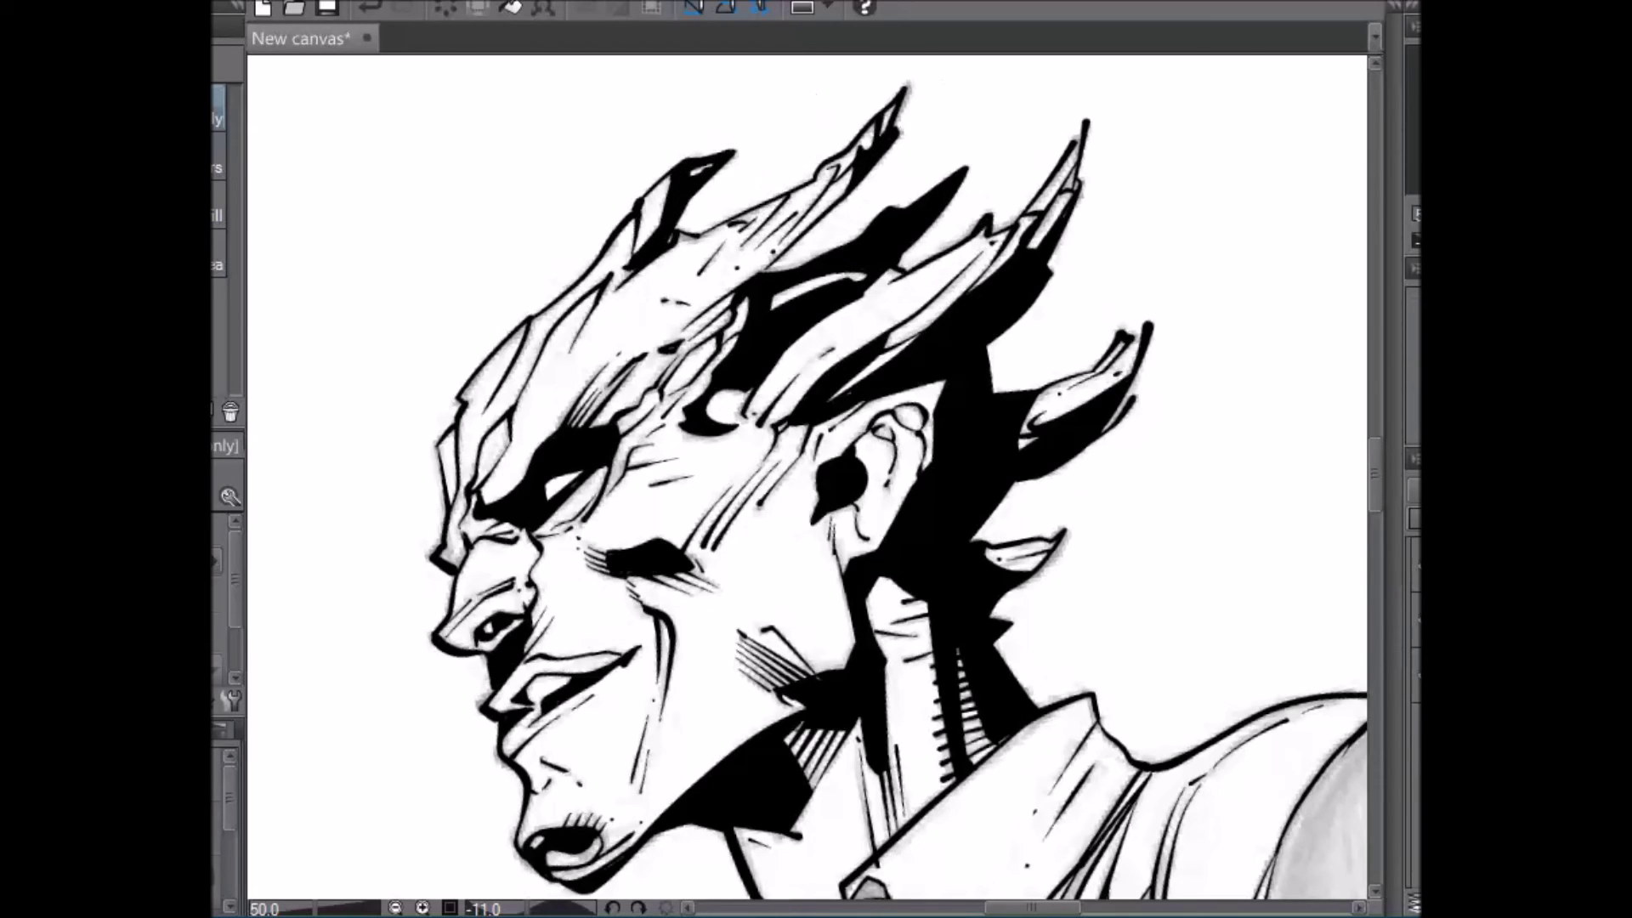
pyautogui.press('p')
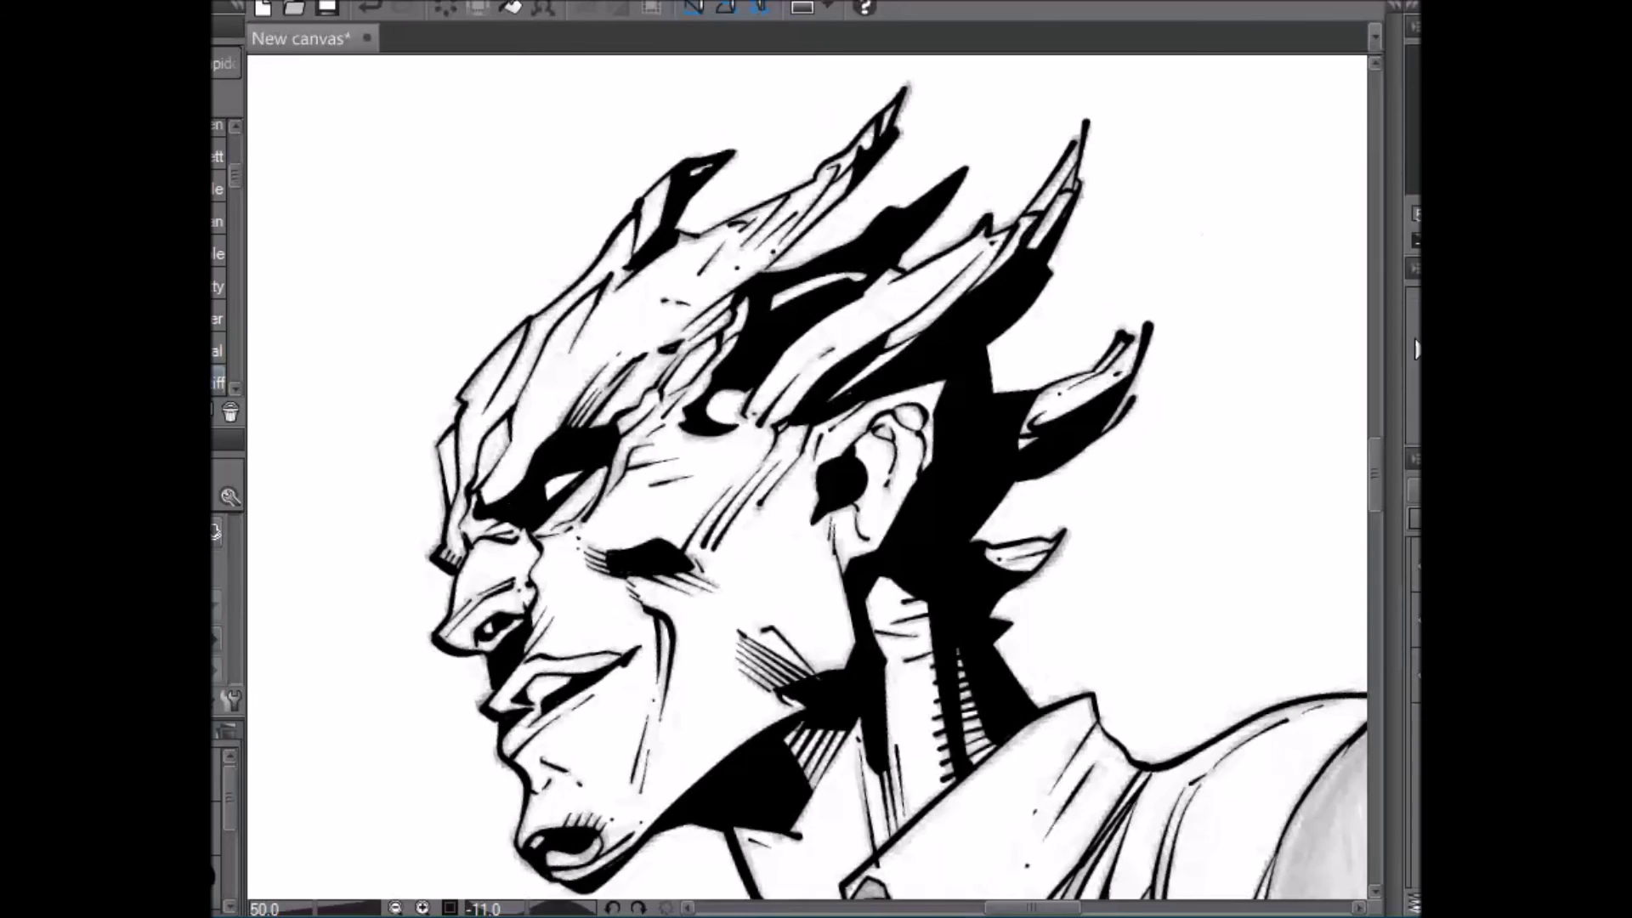
# - Fill the small shadows under the shirt collar and the stripes and folds at the neck opening with black
pyautogui.scroll(-5, 1372, 482)
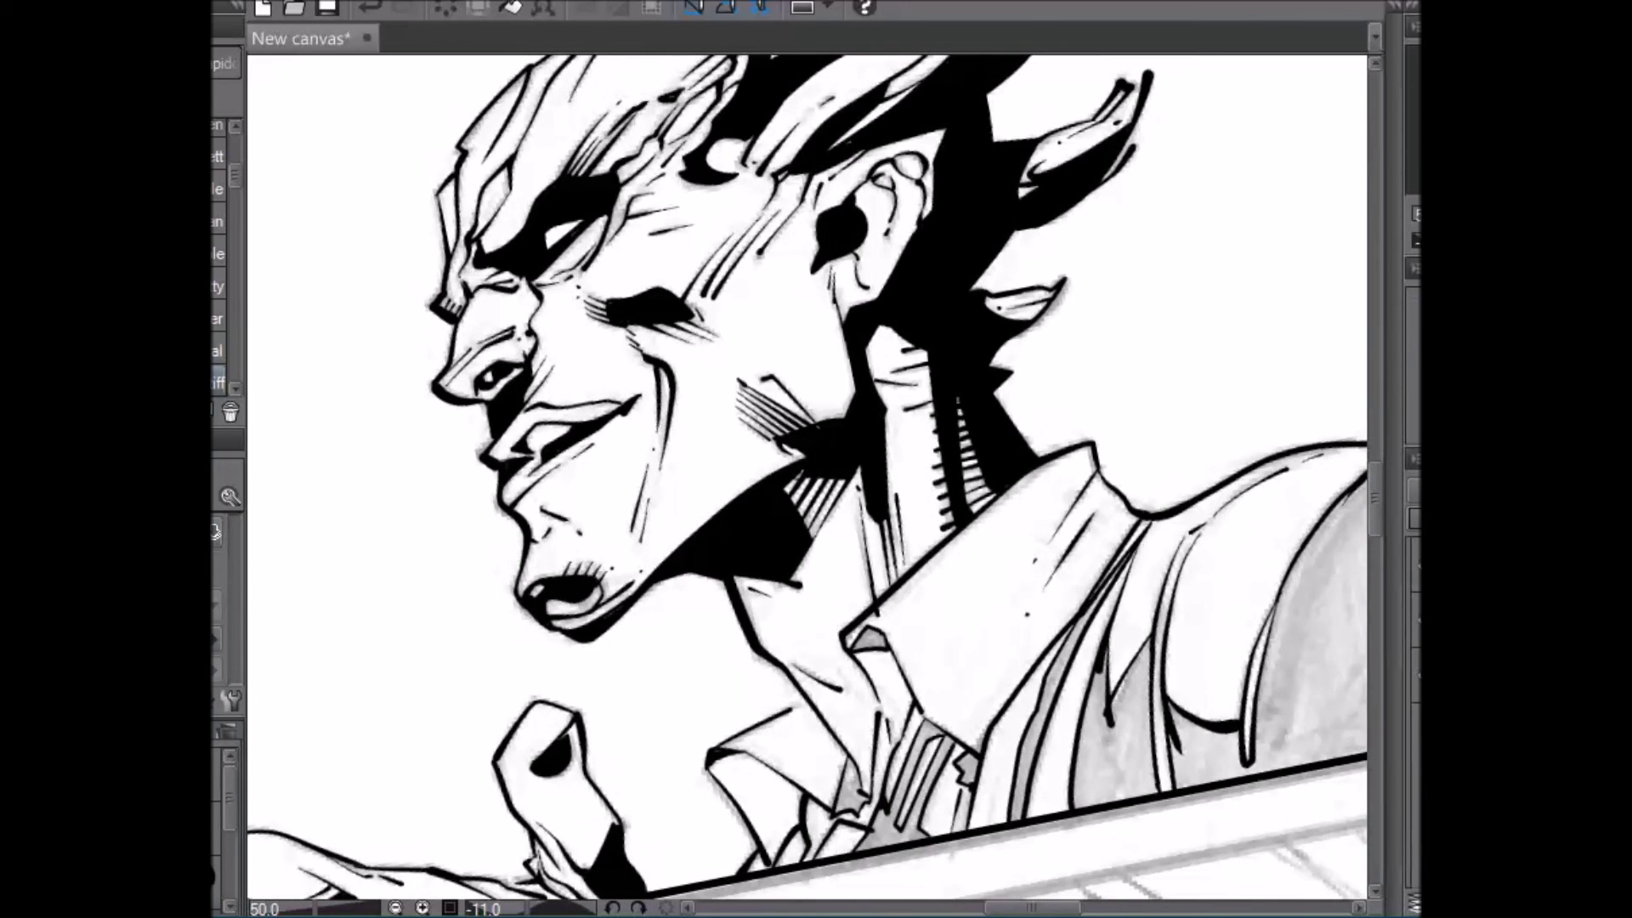
pyautogui.press('g')
pyautogui.click(859, 769)
pyautogui.click(903, 812)
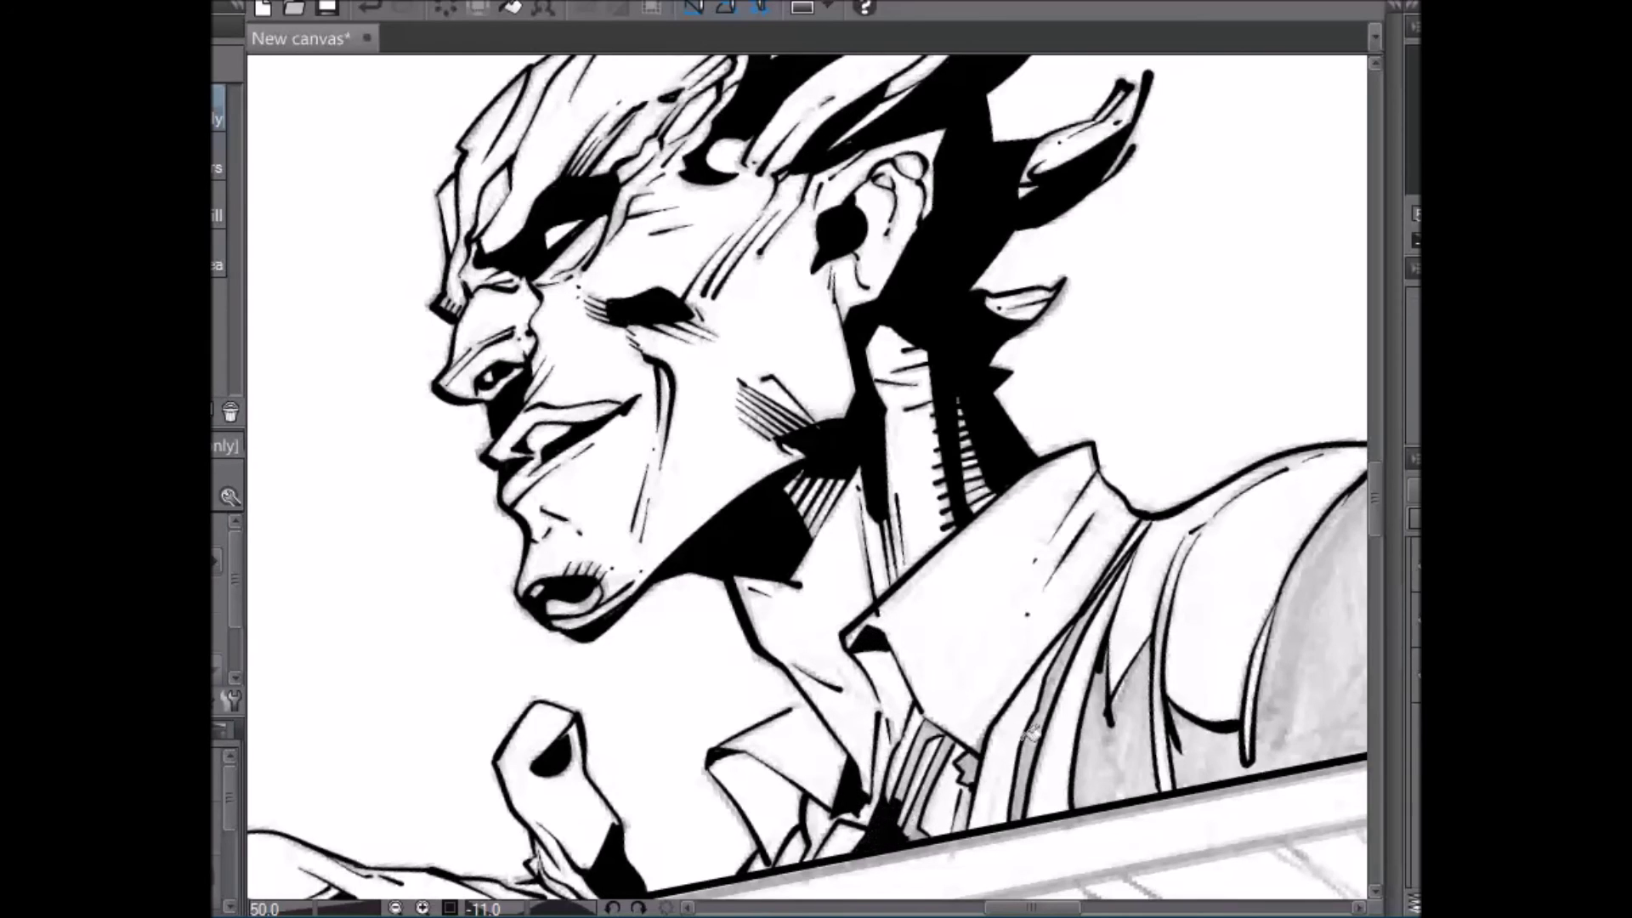
pyautogui.click(945, 759)
pyautogui.click(929, 732)
pyautogui.click(968, 764)
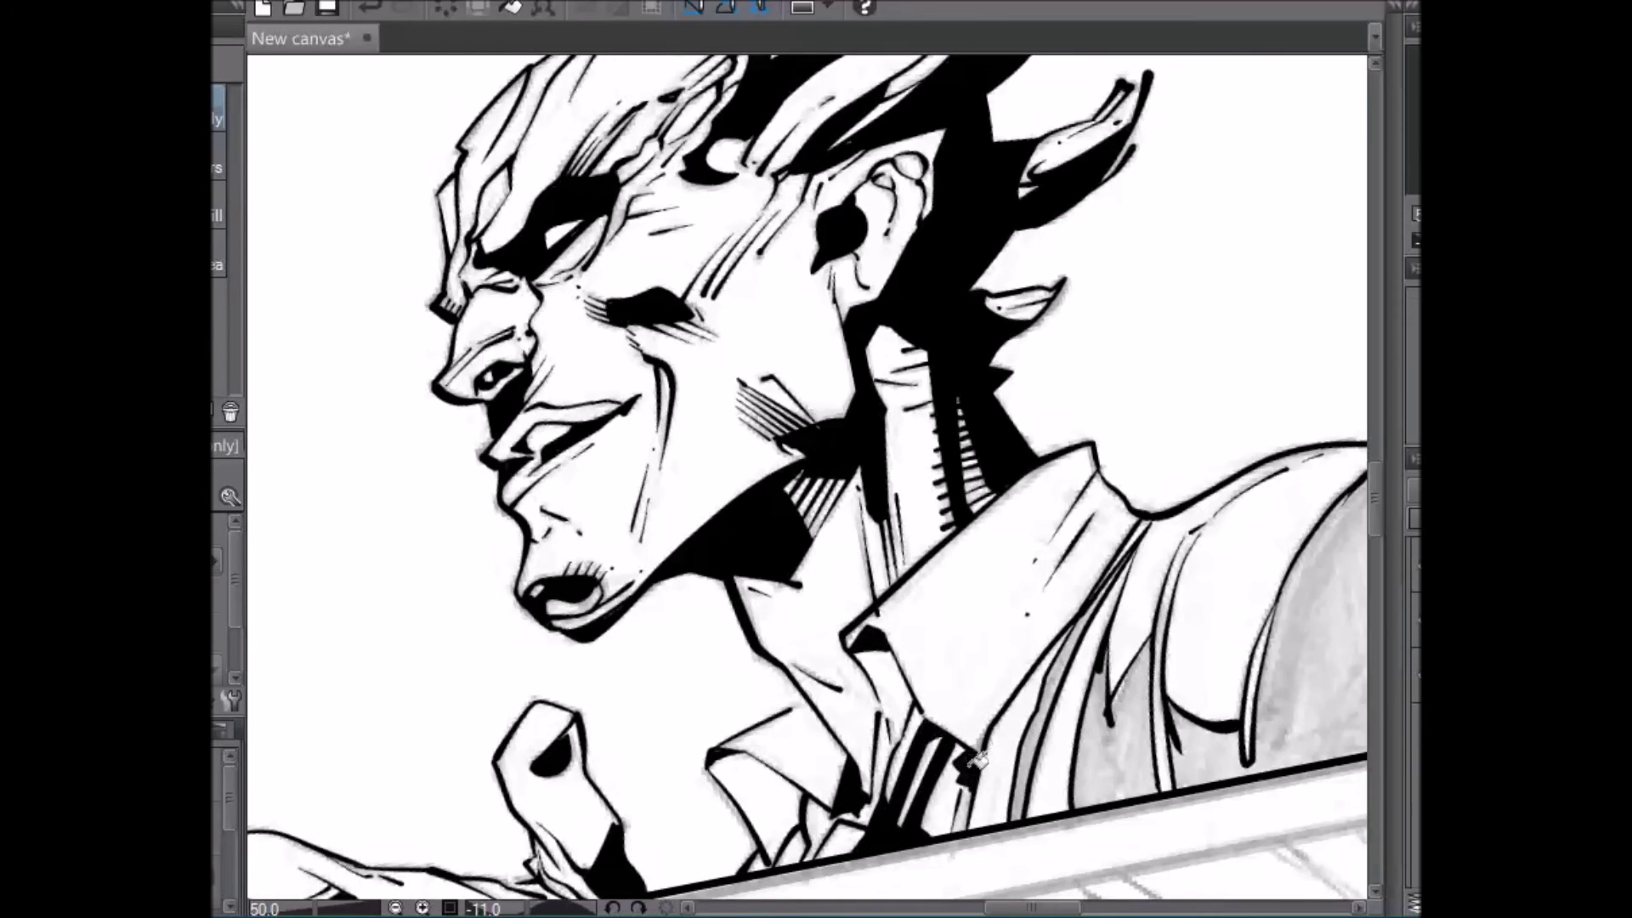
# - Fill the jacket's fold shadows and the large sleeve area below the shoulder with black
pyautogui.click(1034, 733)
pyautogui.click(1107, 727)
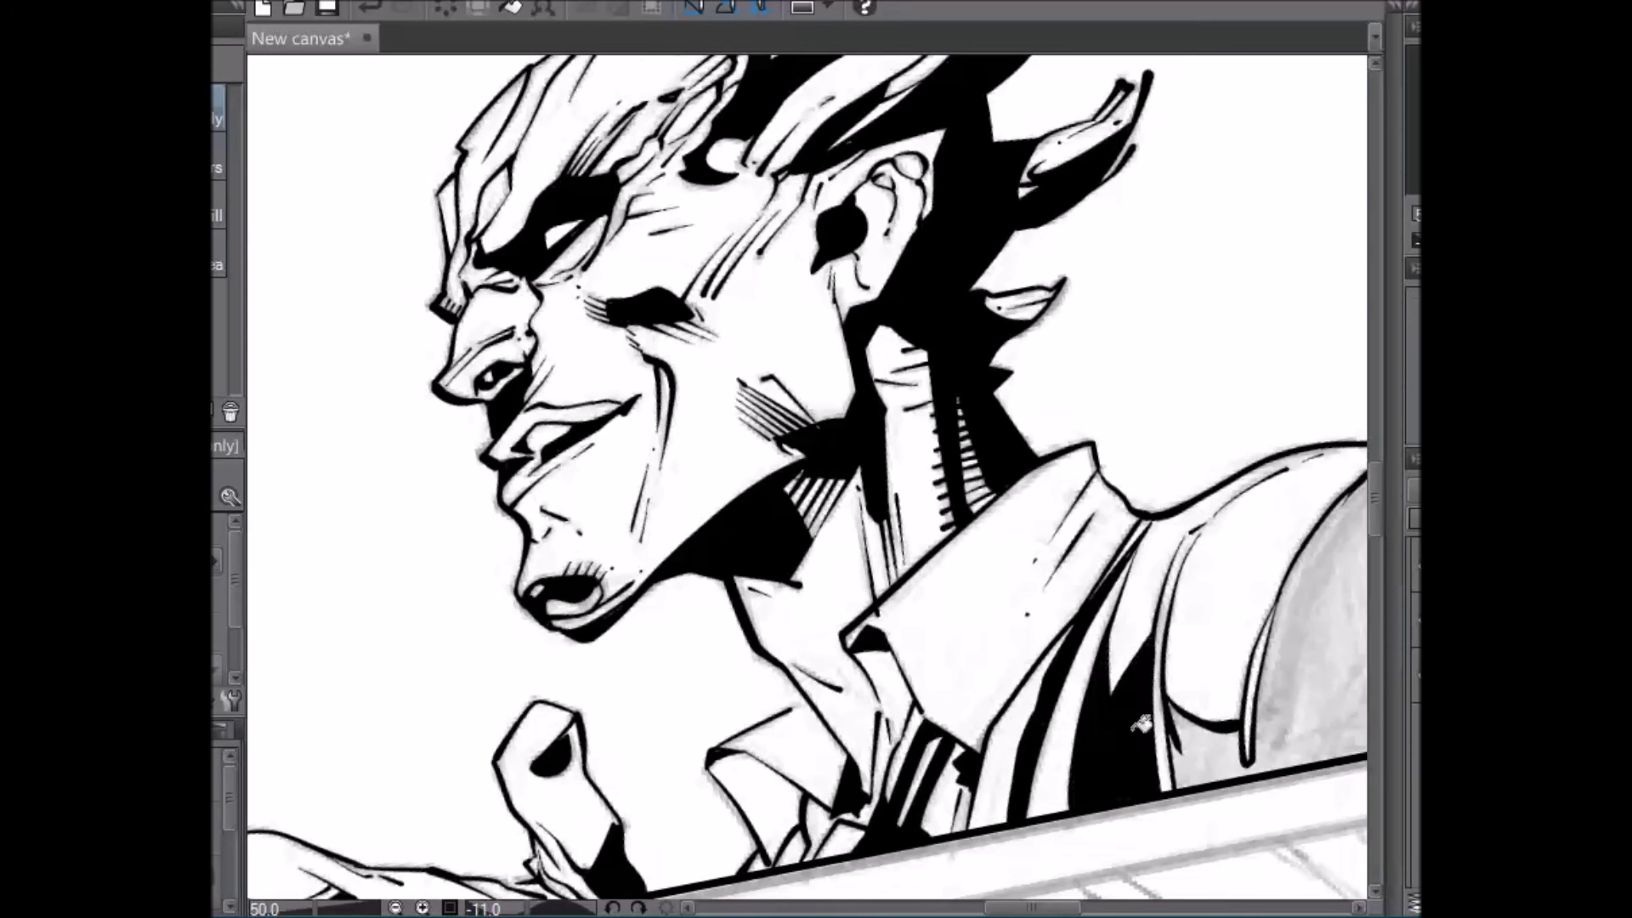
pyautogui.click(1251, 729)
pyautogui.click(1341, 687)
# - Straighten the canvas and zoom out to 12.5% to examine the inked panel within the whole page
pyautogui.moveTo(1062, 908); pyautogui.dragTo(1107, 907)
pyautogui.hotkey('ctrl', '@')
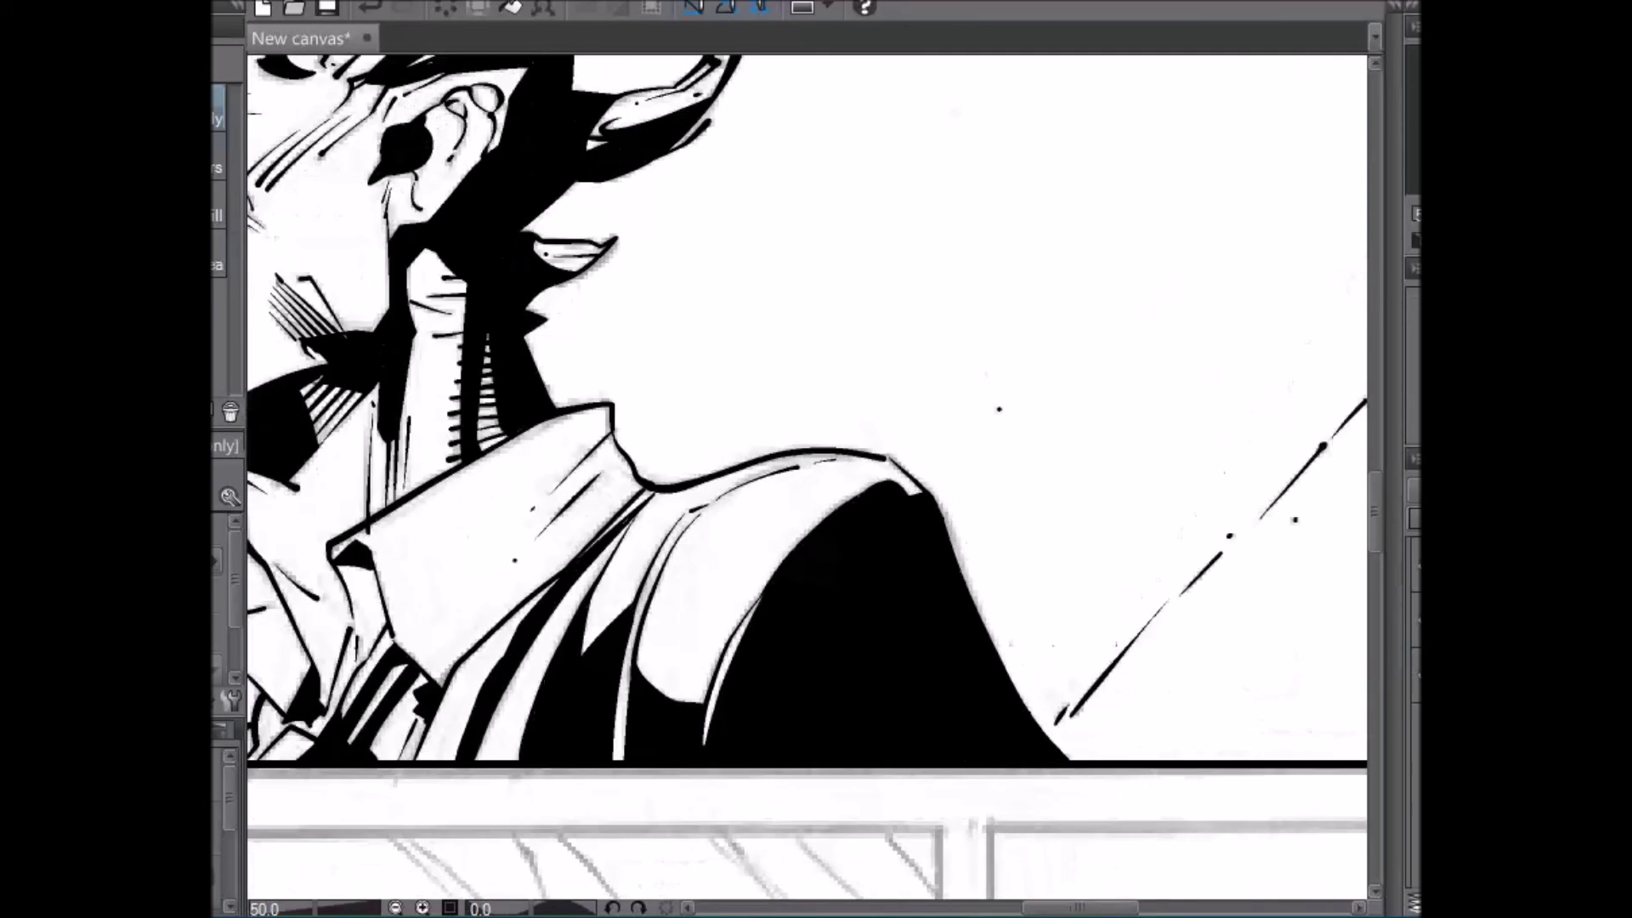
pyautogui.hotkey('ctrl', '-')
pyautogui.hotkey('ctrl', '-')
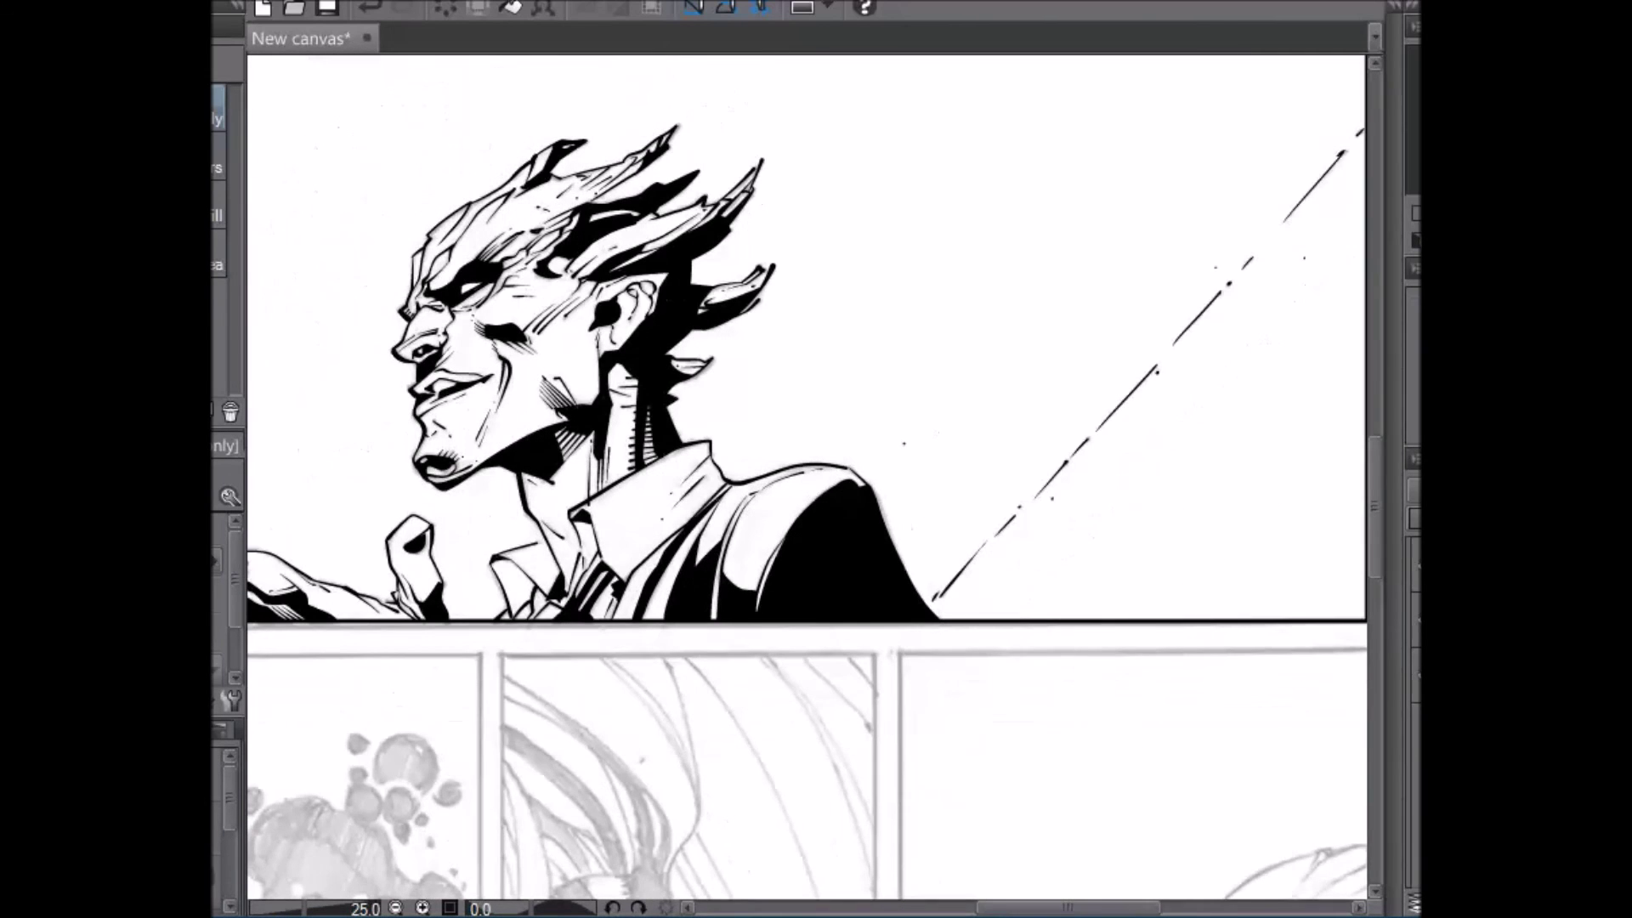
pyautogui.moveTo(1122, 908); pyautogui.dragTo(1058, 908)
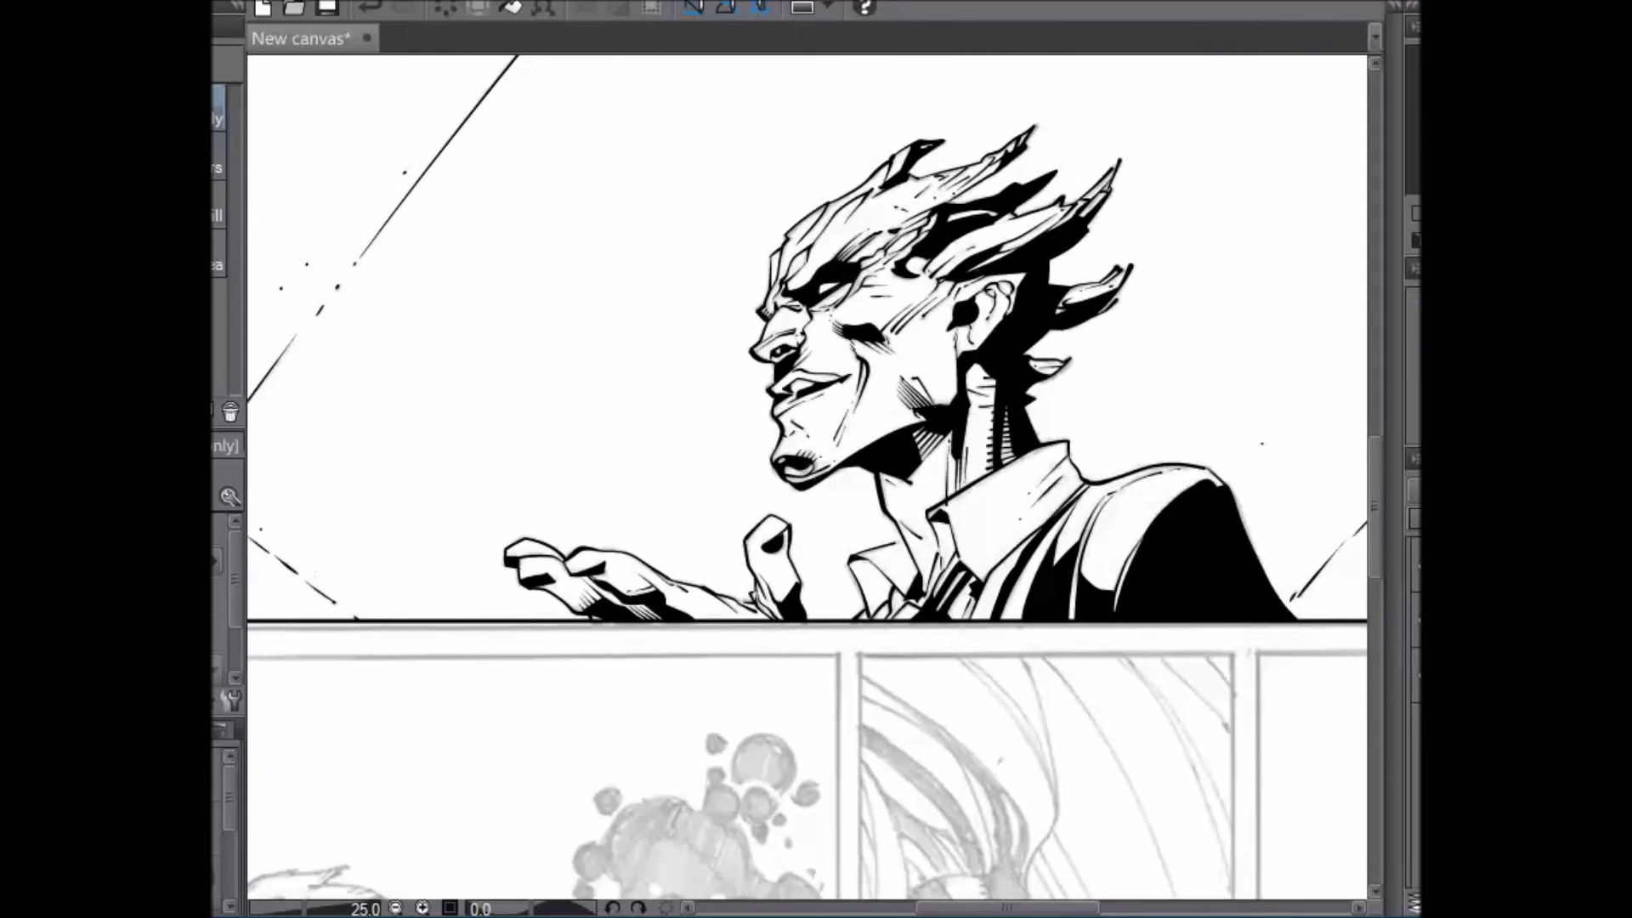
pyautogui.hotkey('ctrl', '-')
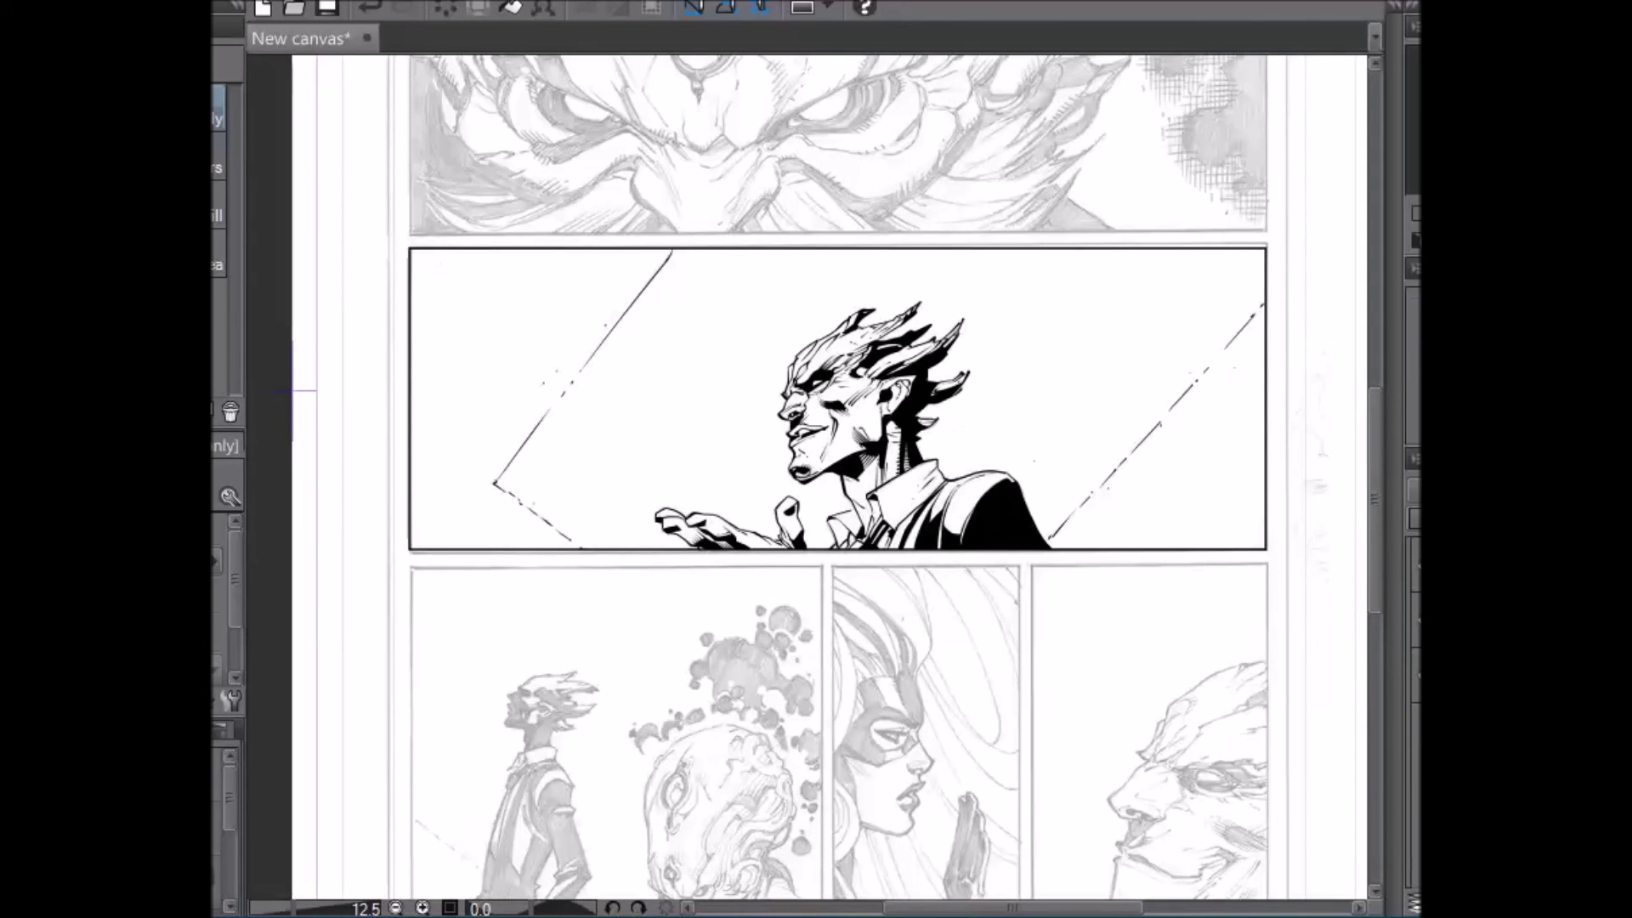